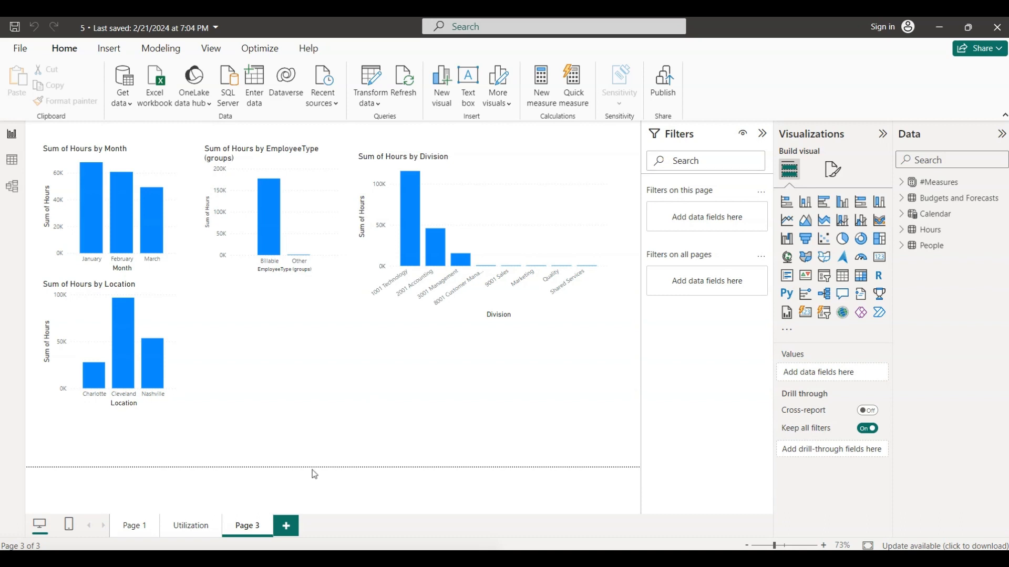
- Add a new report page and rename it Details
click(287, 527)
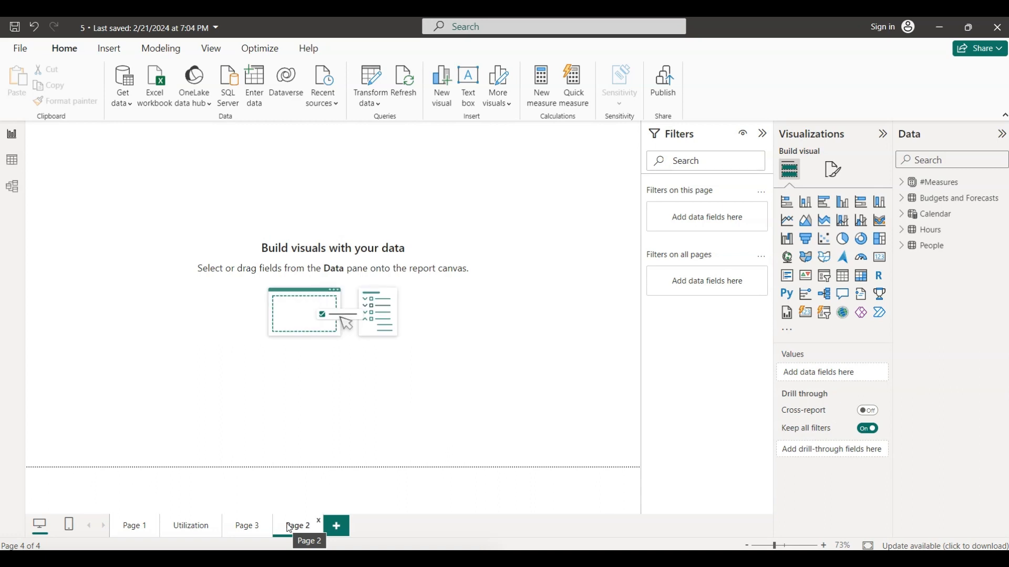
key(alt+Tab)
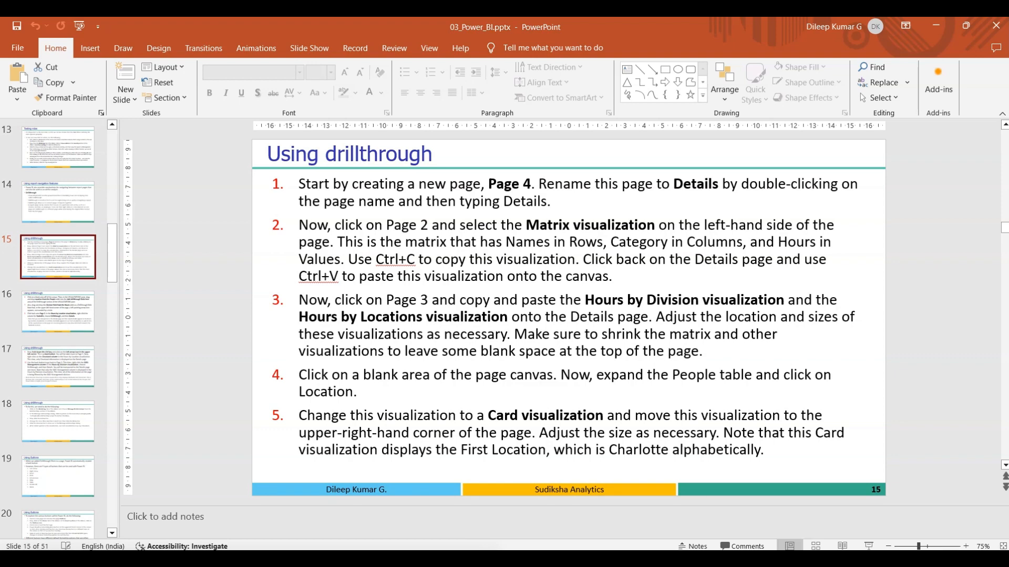
key(alt+Tab)
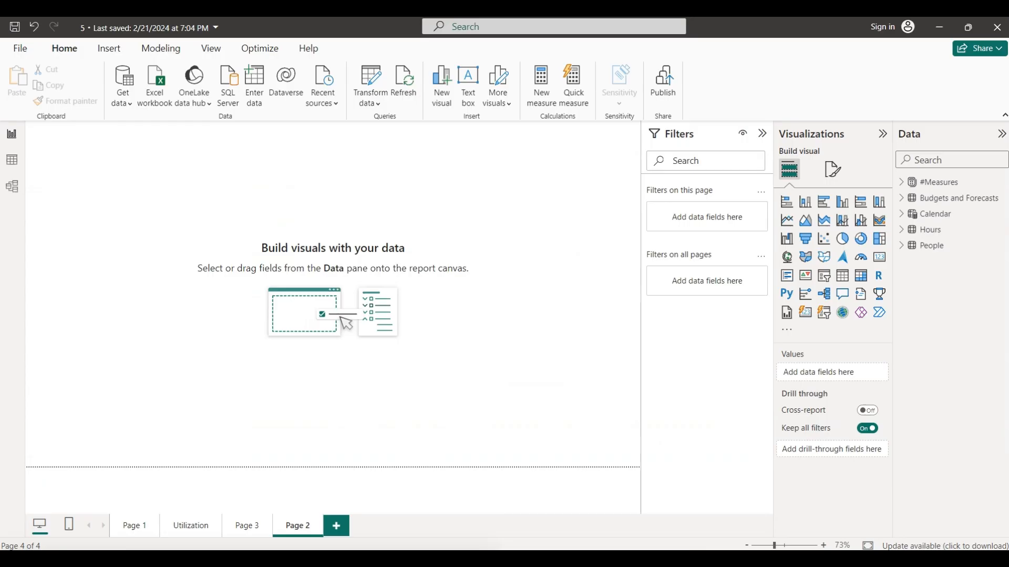
double_click(304, 524)
text(Dea)
text(ails)
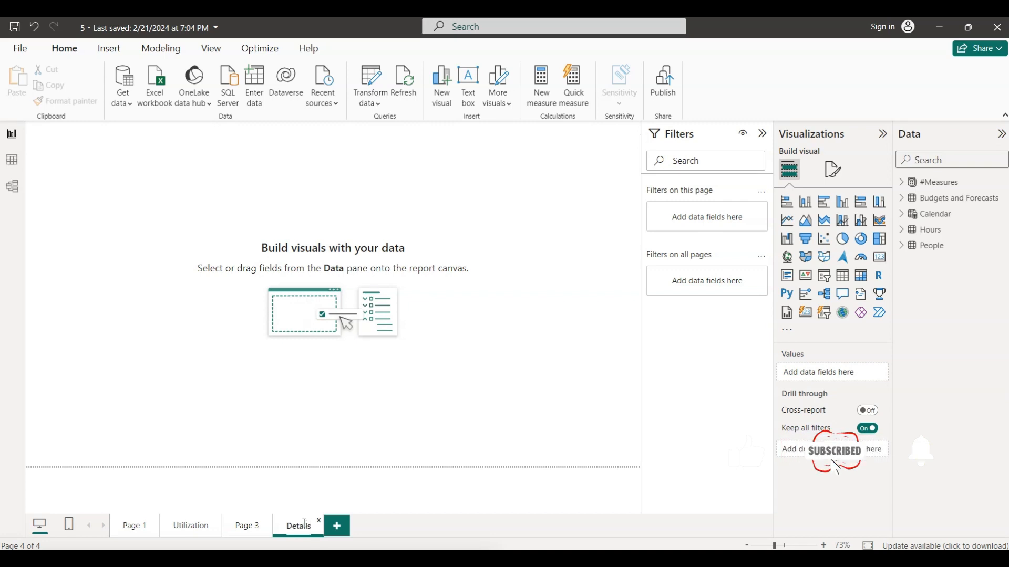
key(Return)
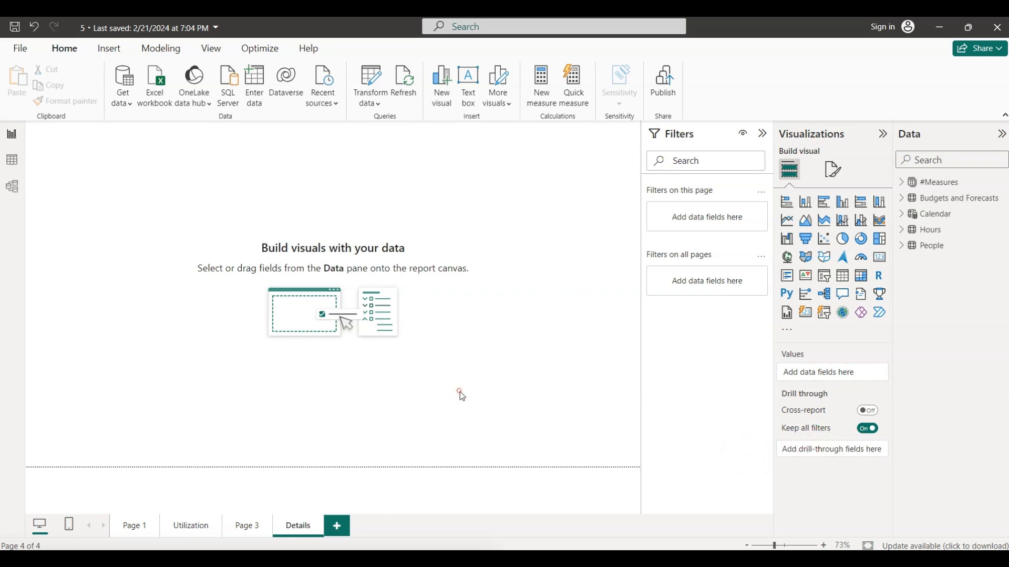
- Copy the matrix showing Sum of Hours by Name and Category from the Utilization page
click(622, 558)
click(192, 528)
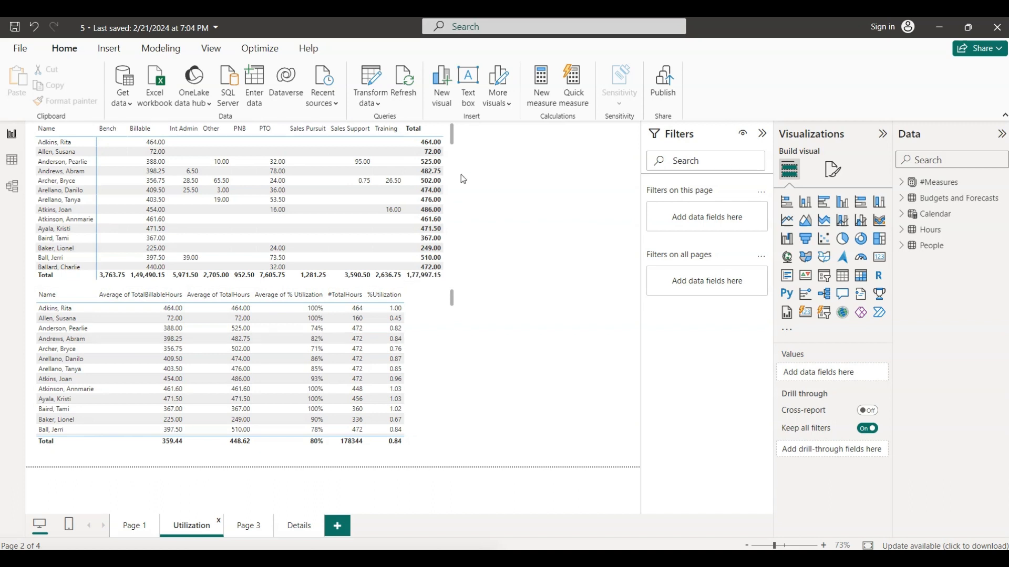
click(450, 184)
click(450, 184)
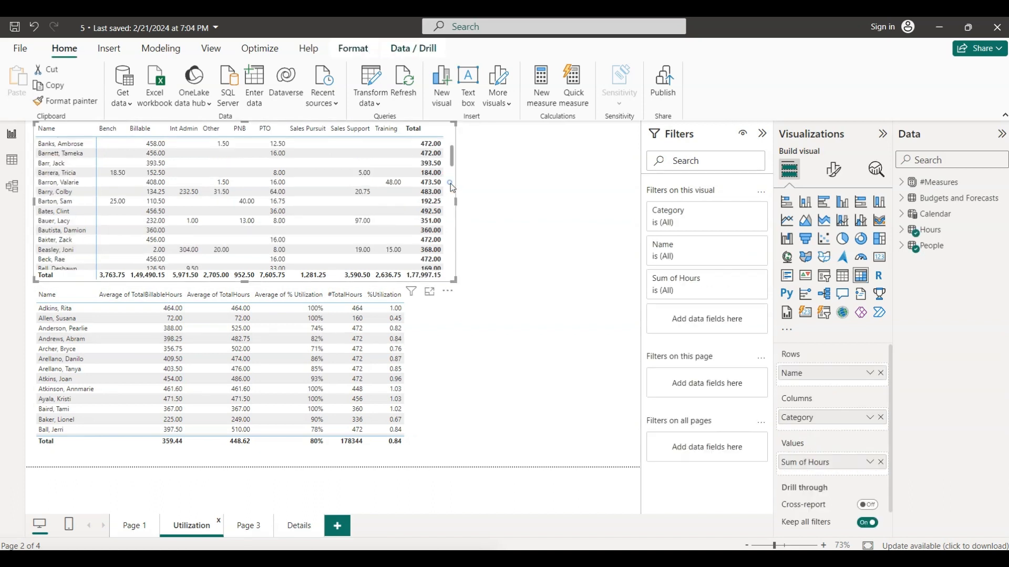
click(450, 184)
right_click(450, 184)
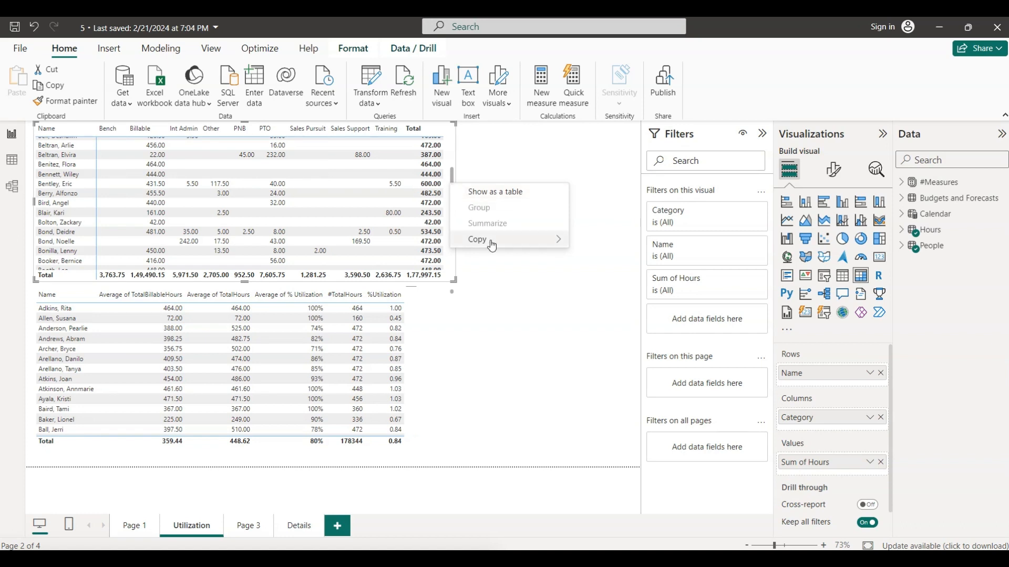
mouse_move(488, 240)
click(519, 332)
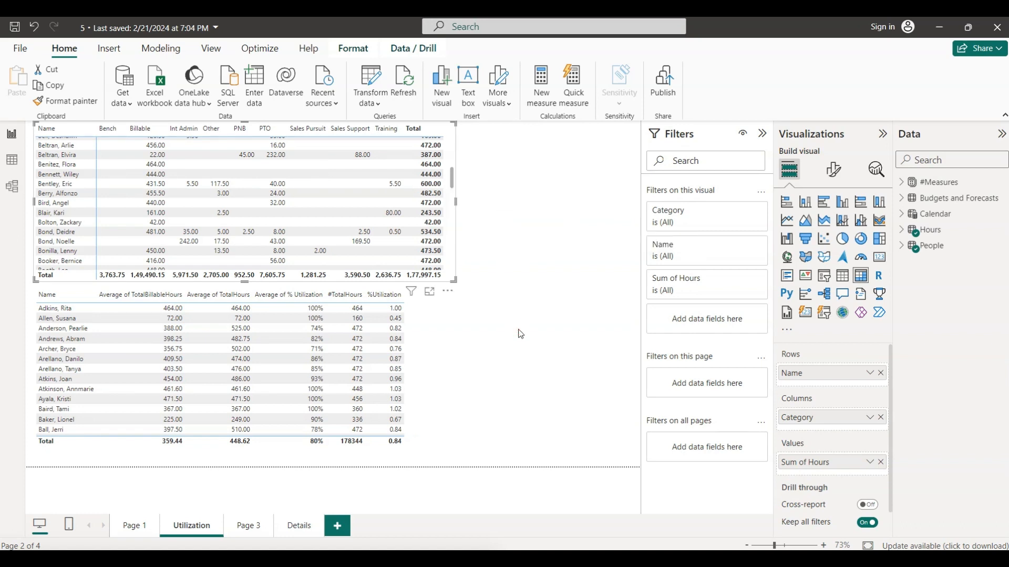
click(450, 247)
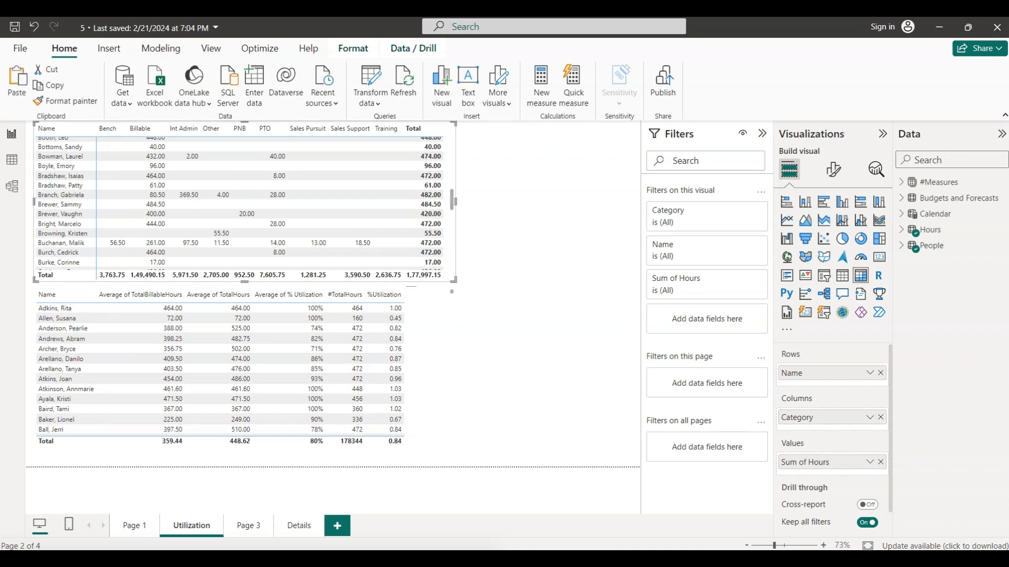
- Paste the copied hours matrix onto the Details page
click(295, 526)
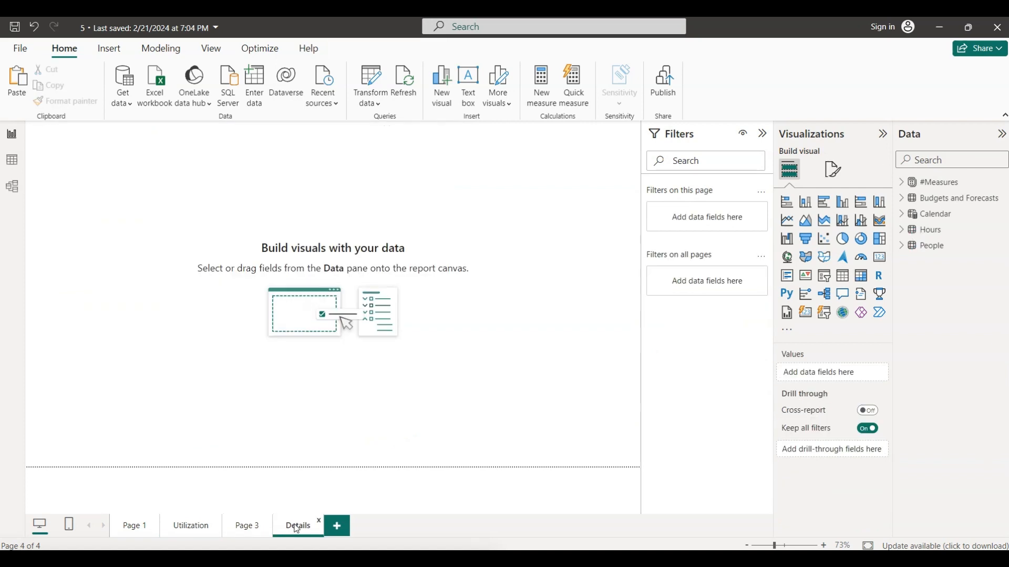
click(108, 199)
key(ctrl+v)
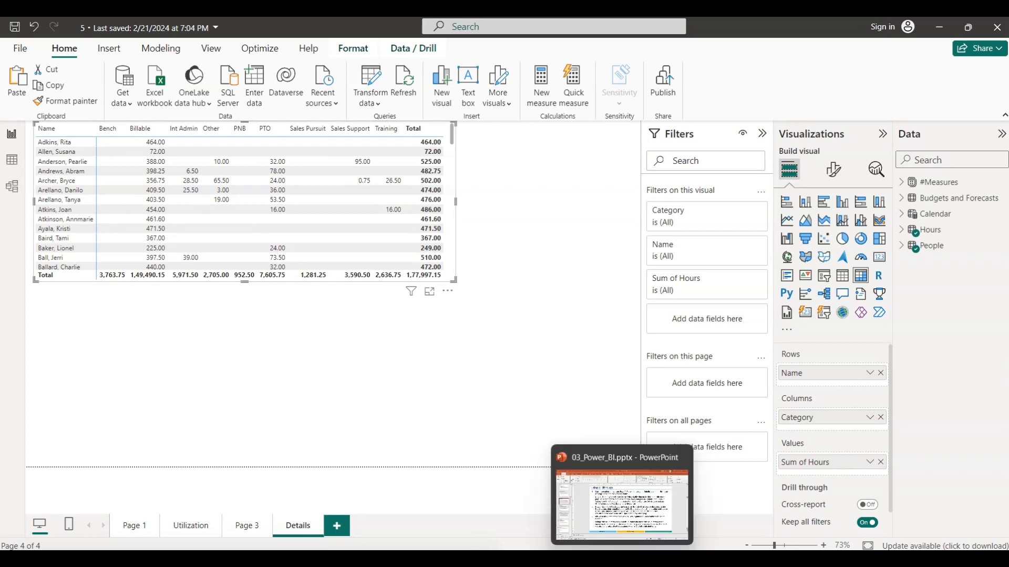
- Copy the Sum of Hours by Location and Sum of Hours by Division charts from Page 3 onto the Details page
click(623, 559)
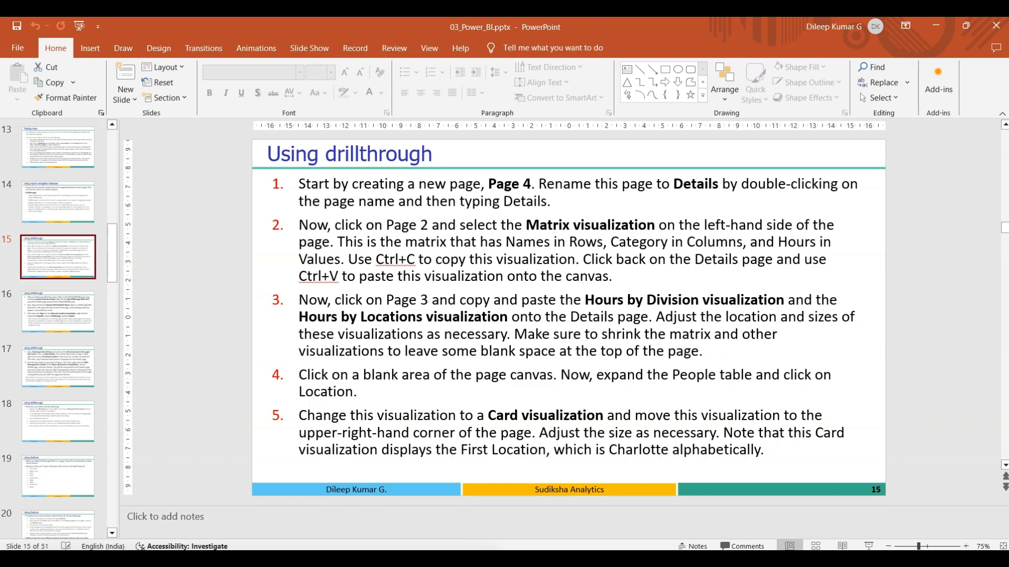
click(650, 559)
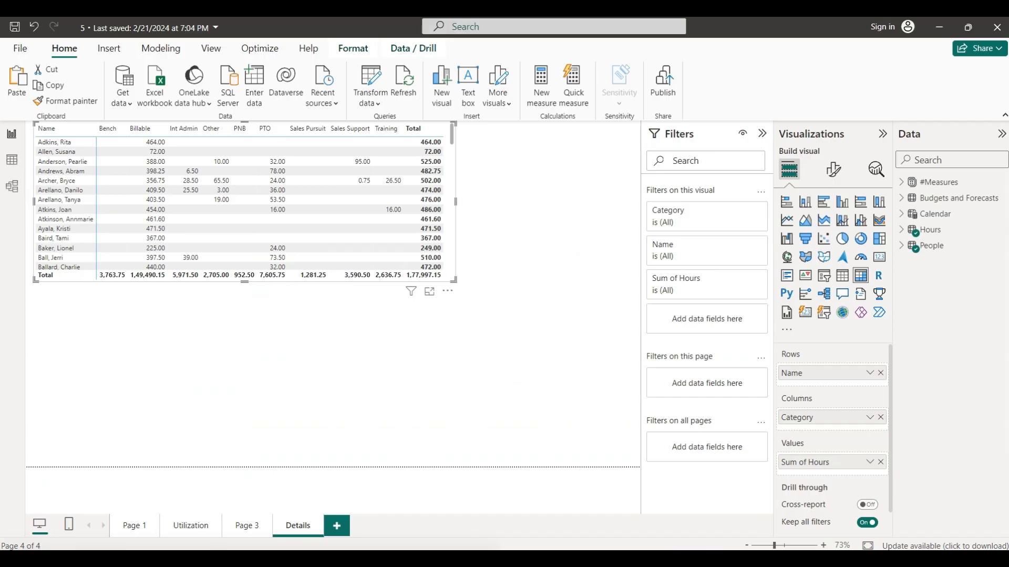
click(256, 527)
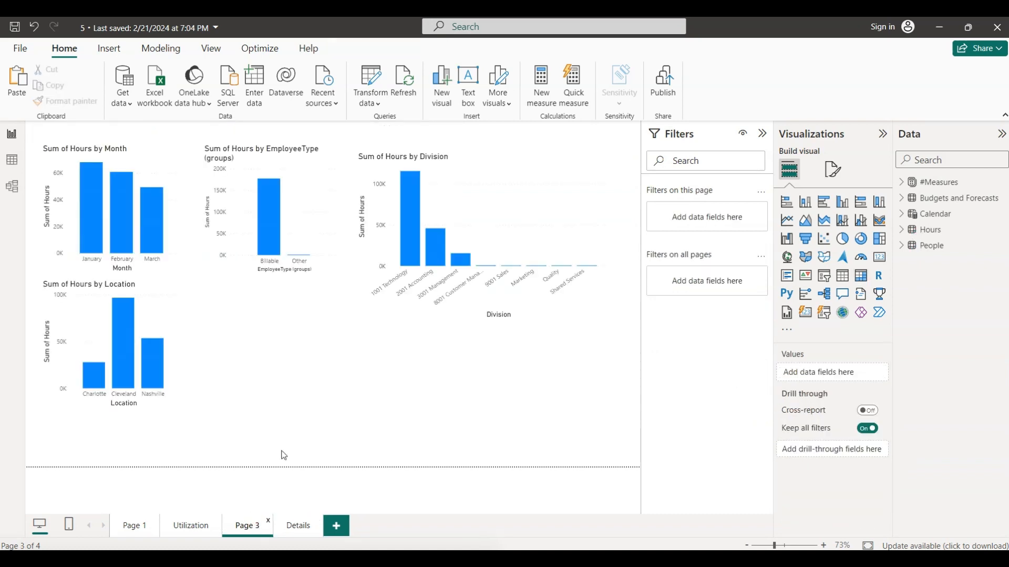
click(160, 310)
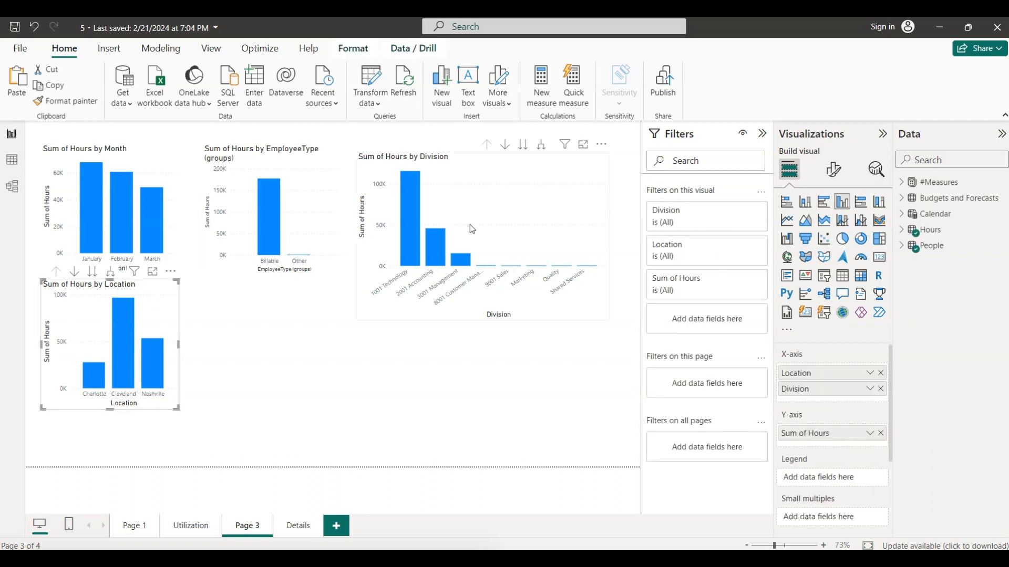
ctrl+click(484, 219)
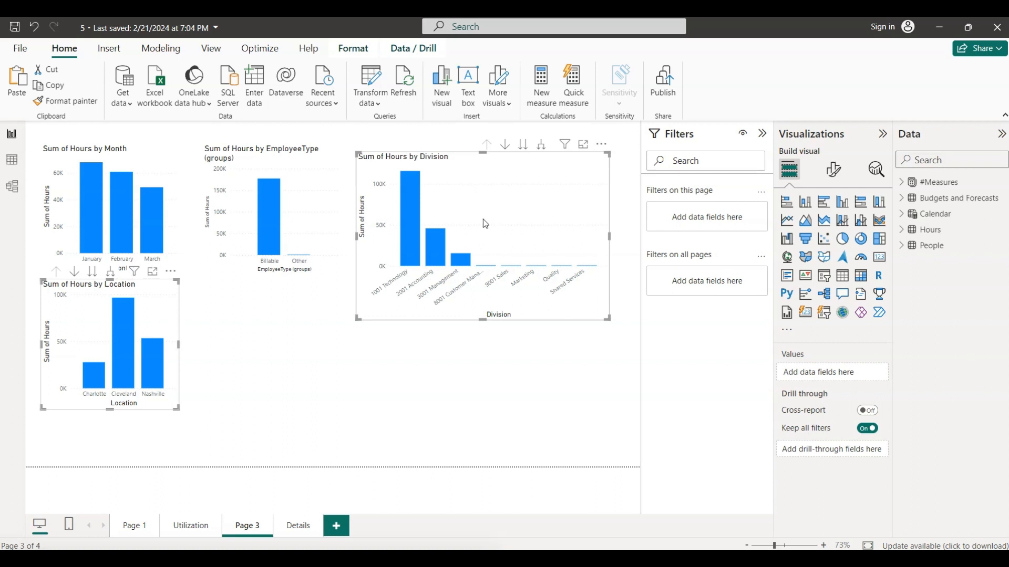
click(297, 526)
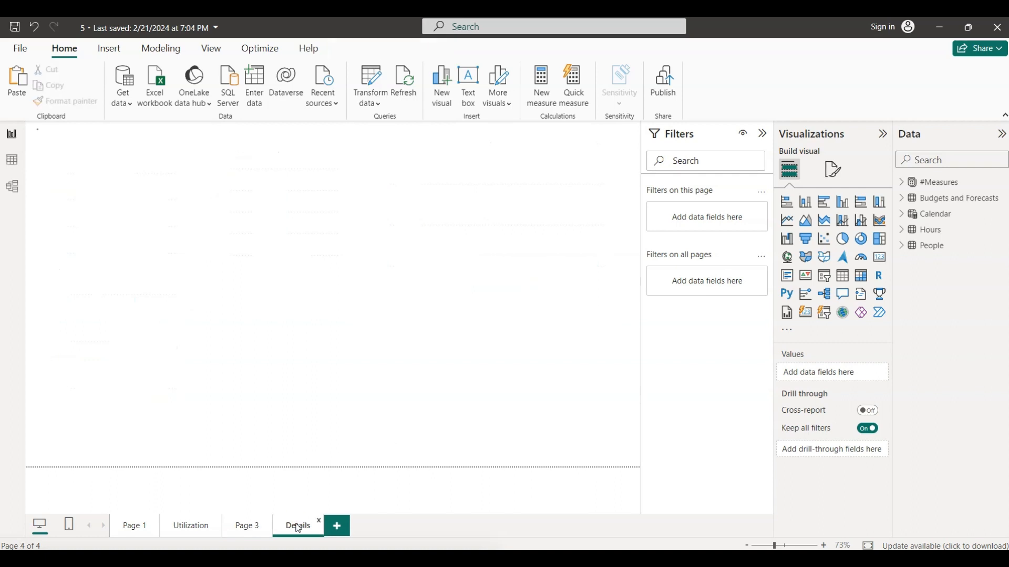
click(167, 365)
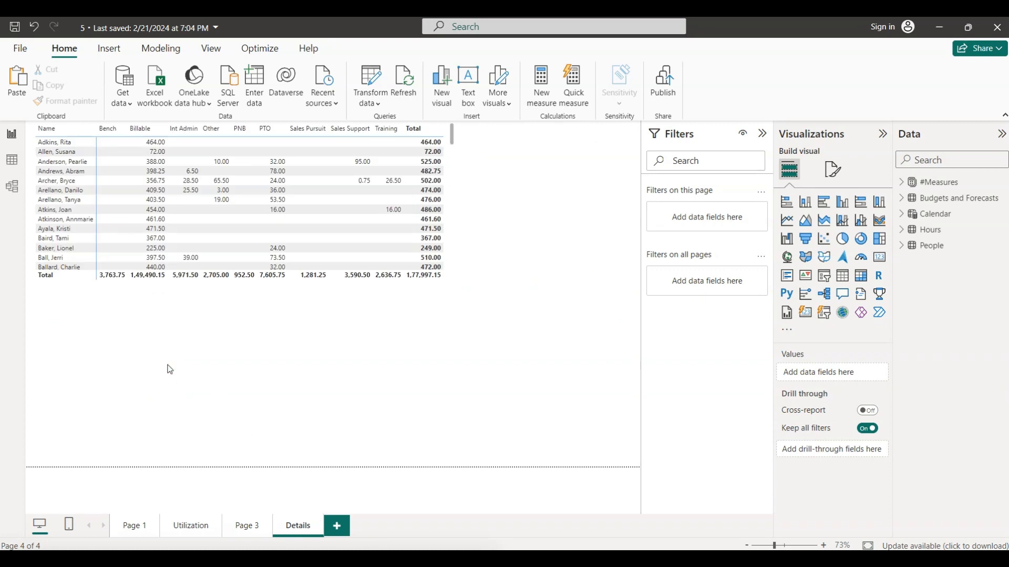
key(ctrl+v)
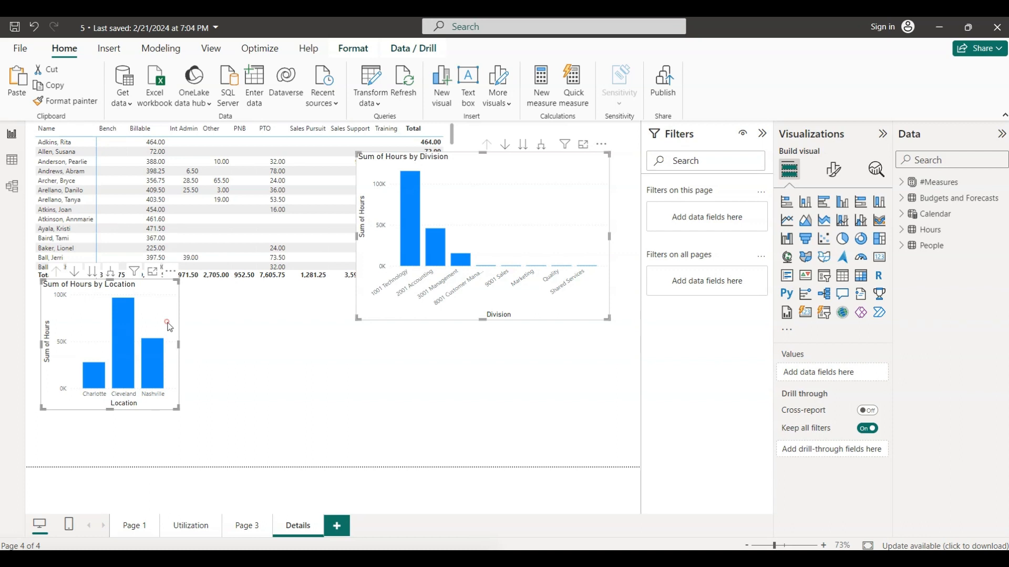
- Move the pasted Location and Division charts so they sit below the matrix on the Details page
drag(173, 331, 171, 343)
click(172, 343)
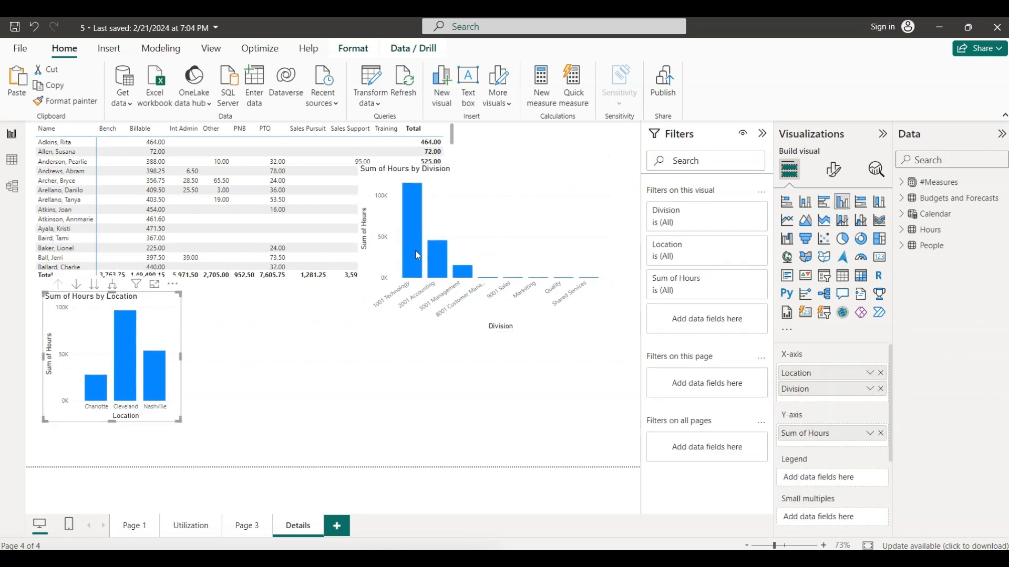
click(555, 203)
drag(546, 236, 456, 311)
click(523, 257)
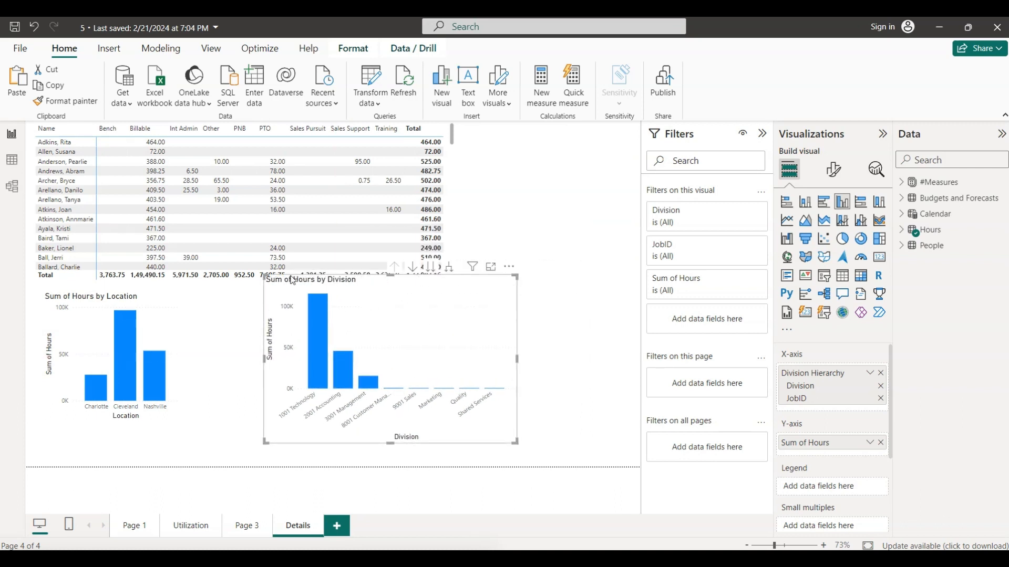
- Shrink the Sum of Hours by Division chart and place it beside the Location chart, clear of the matrix
click(265, 276)
drag(265, 276, 295, 300)
click(394, 325)
drag(395, 329, 326, 319)
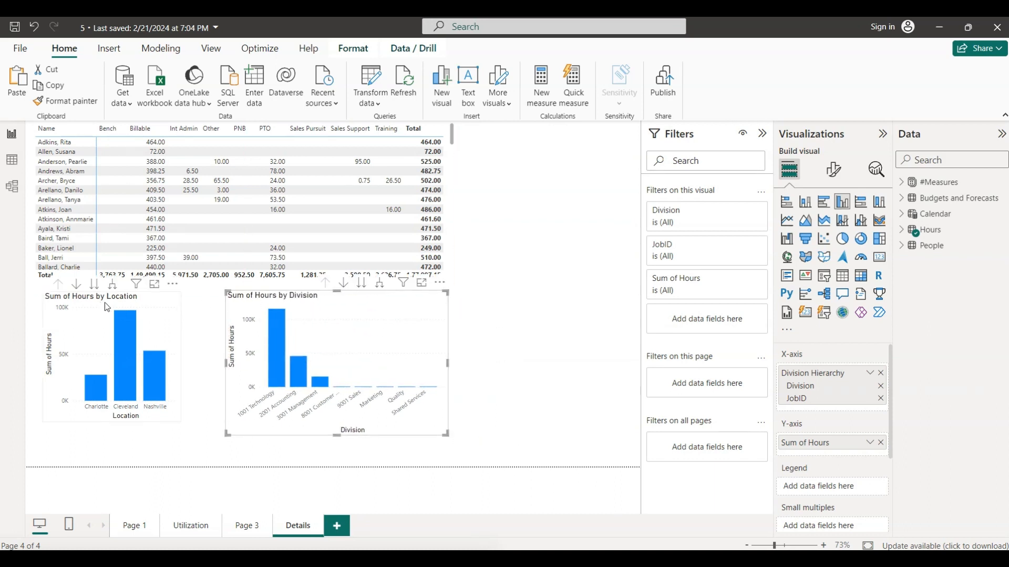
- Add an empty Card visual, shrink it, and move it to the upper-right corner of the Details page
click(482, 326)
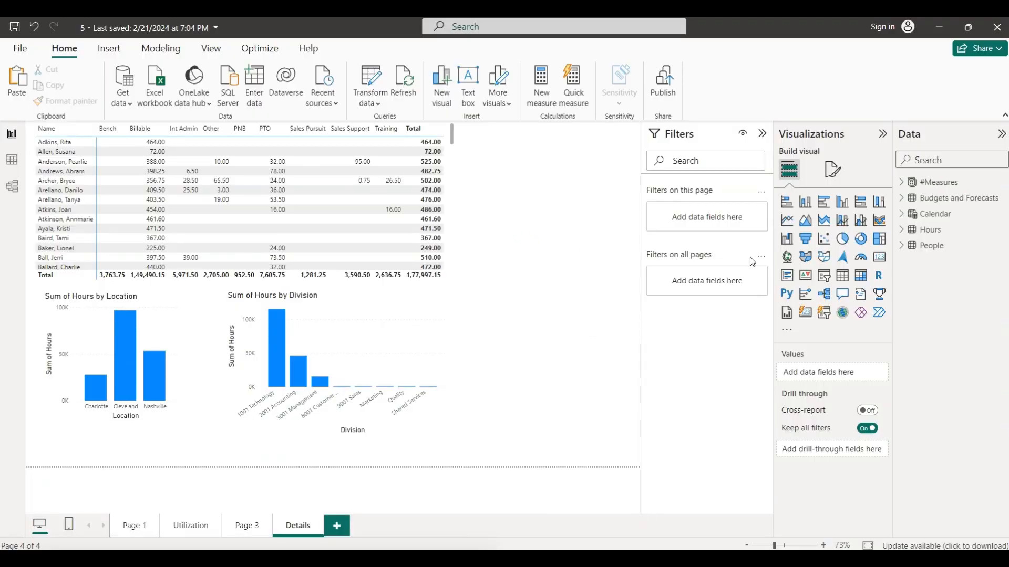
click(880, 258)
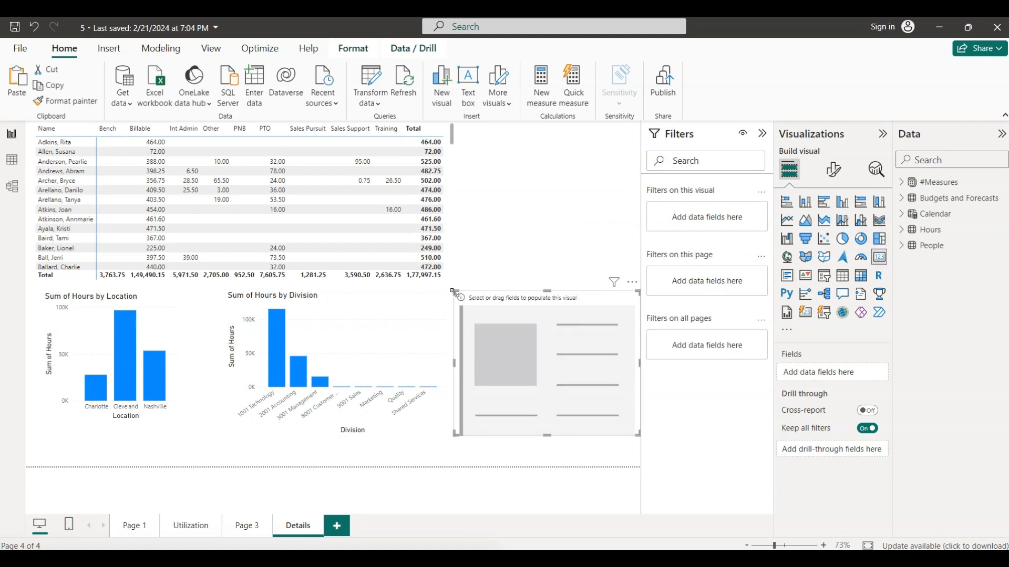
drag(453, 291, 495, 328)
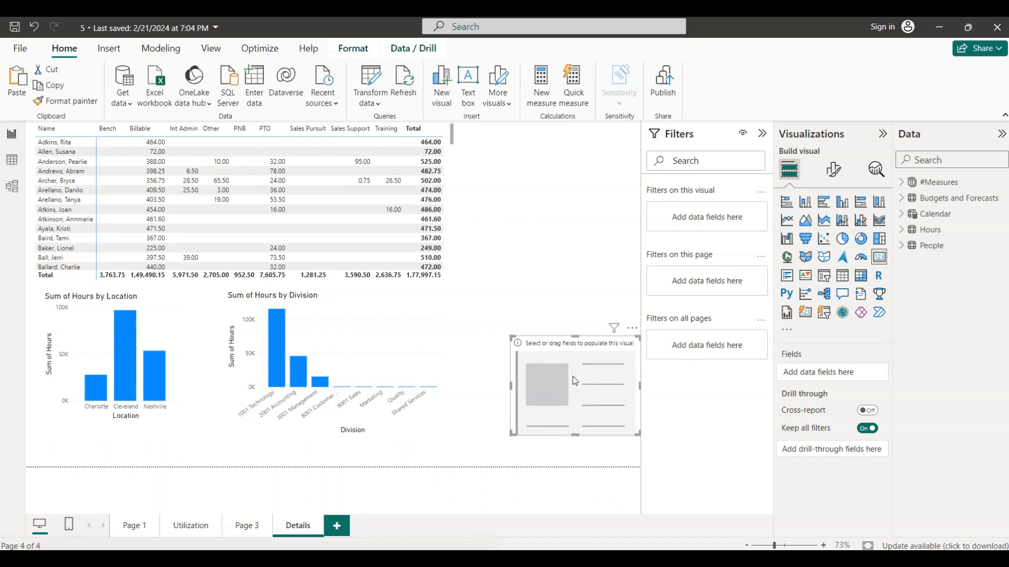
drag(568, 376, 562, 175)
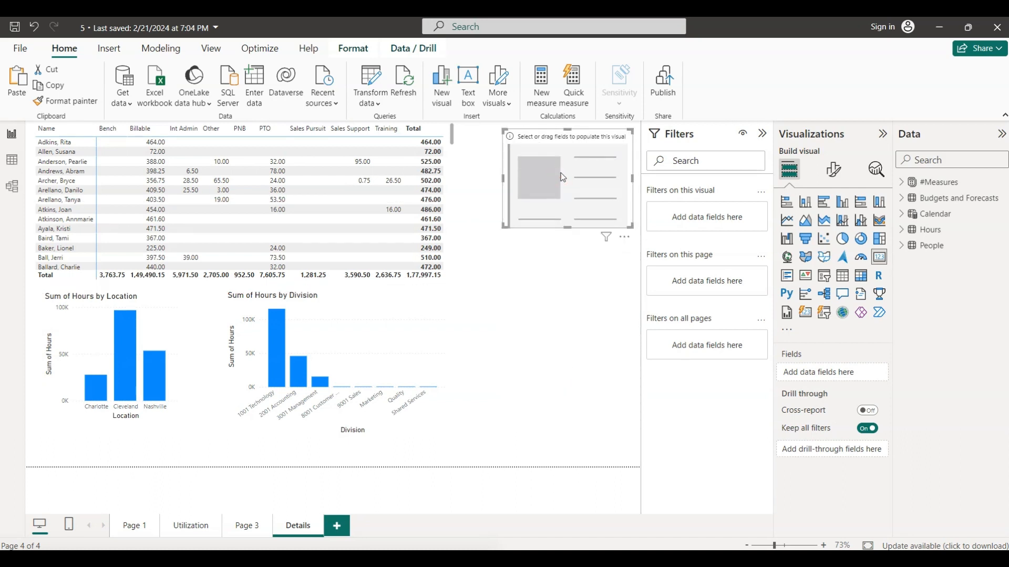
- Populate the card with the Location field from the People table
click(544, 270)
click(546, 210)
key(alt+Tab)
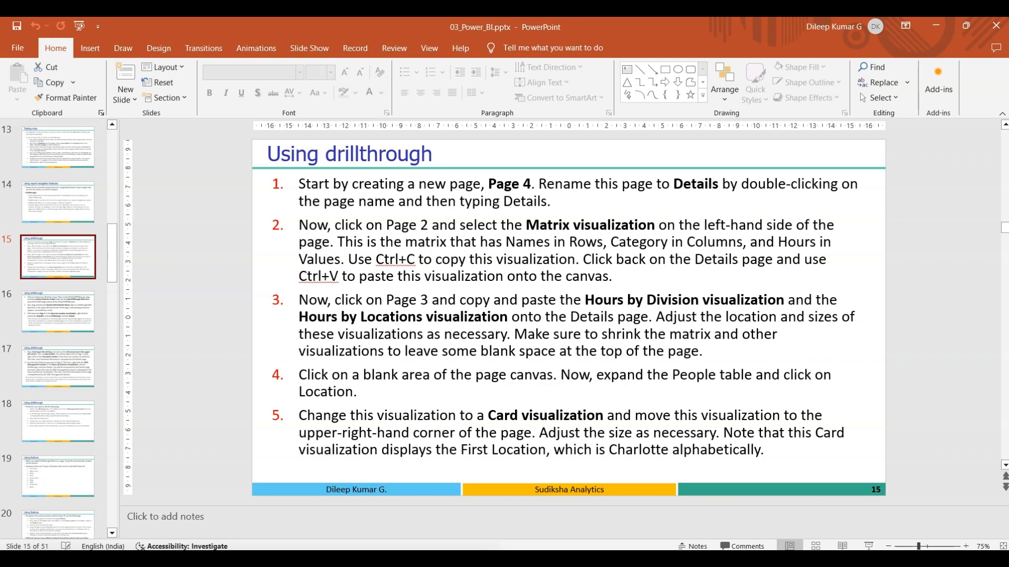
key(alt+Tab)
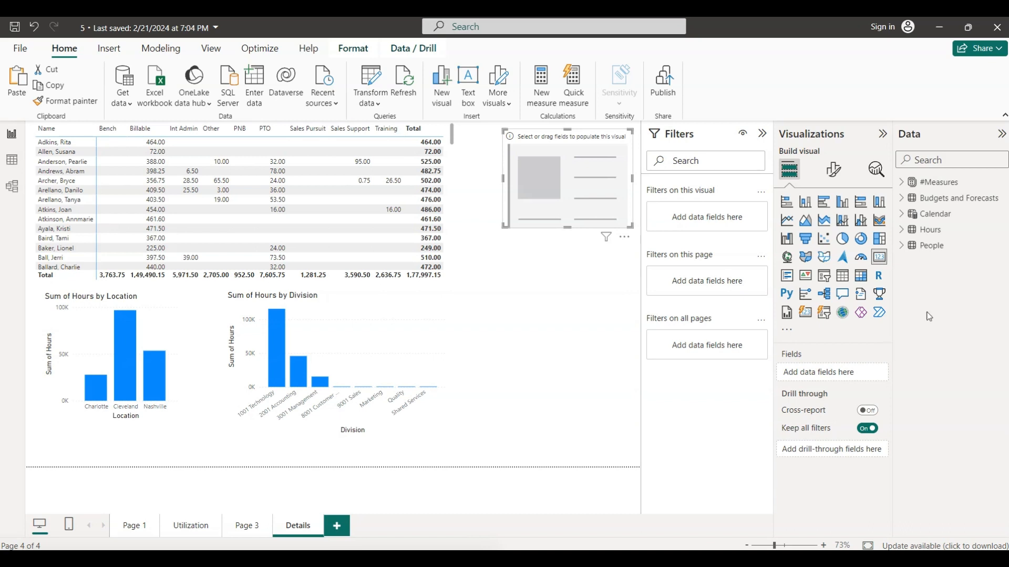
click(903, 248)
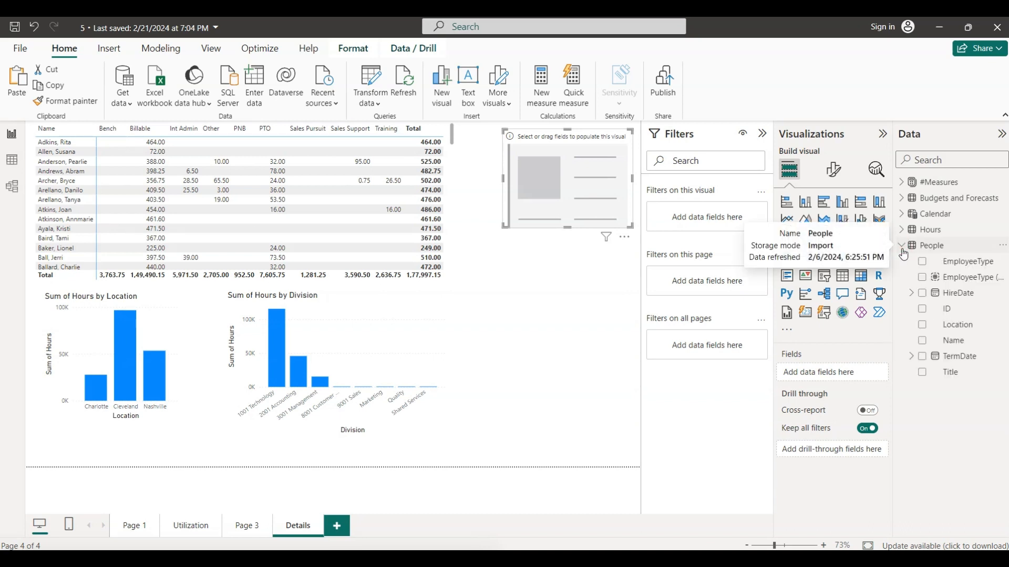
click(922, 325)
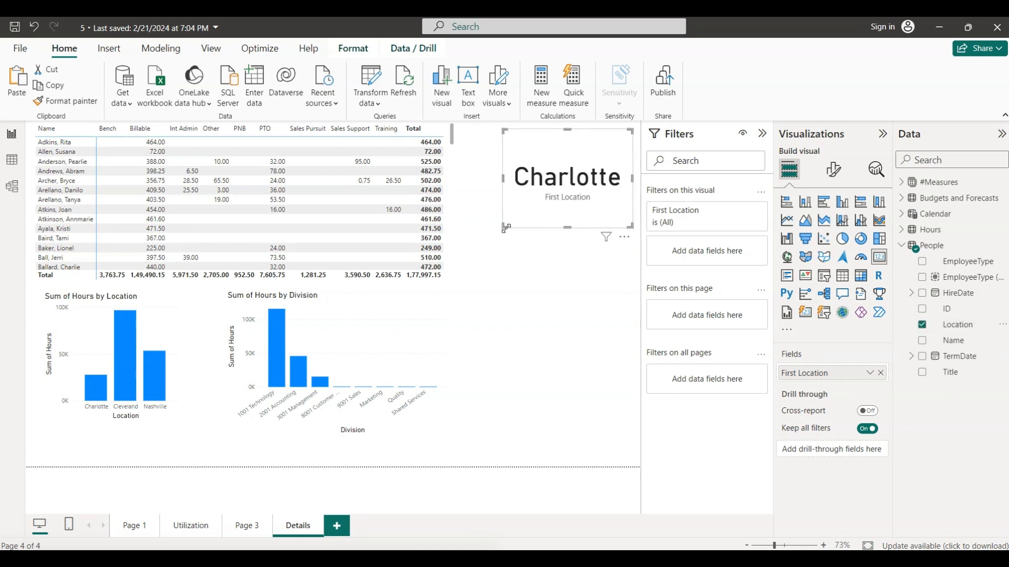
- Turn off the card's category label and reduce the card's height so it fits closely around the location name
drag(505, 229, 493, 199)
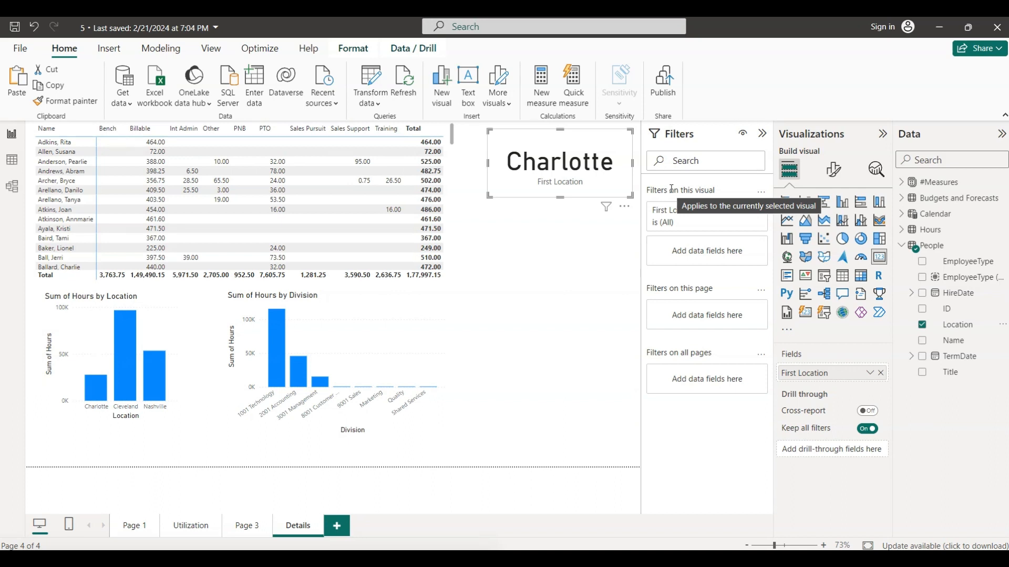
click(831, 170)
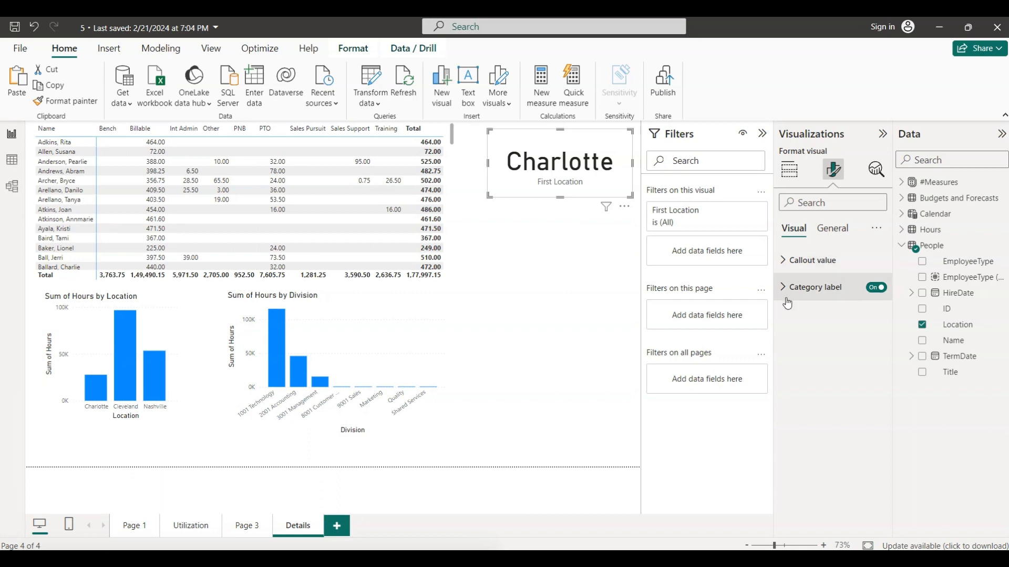
click(872, 291)
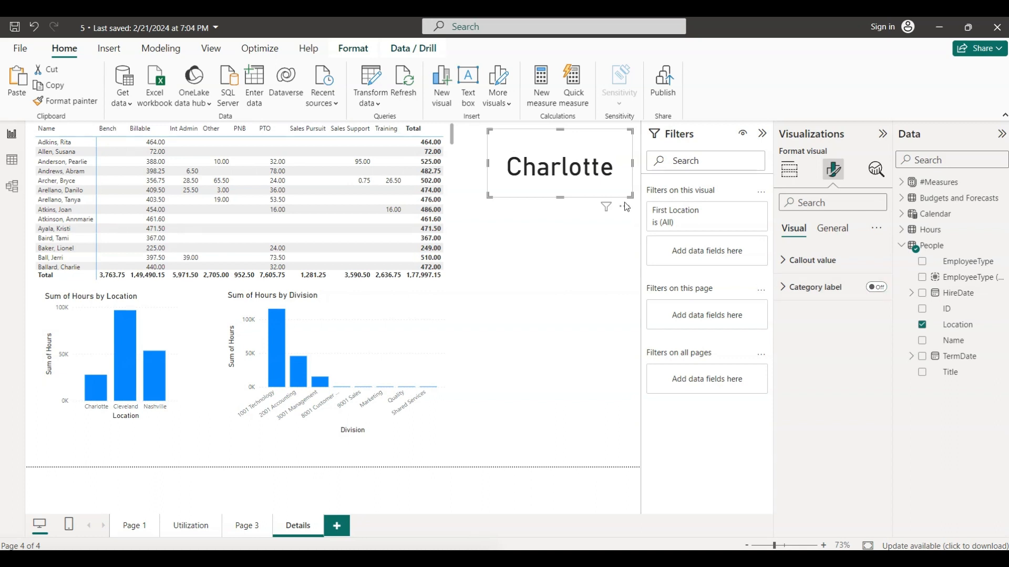
drag(489, 196, 485, 179)
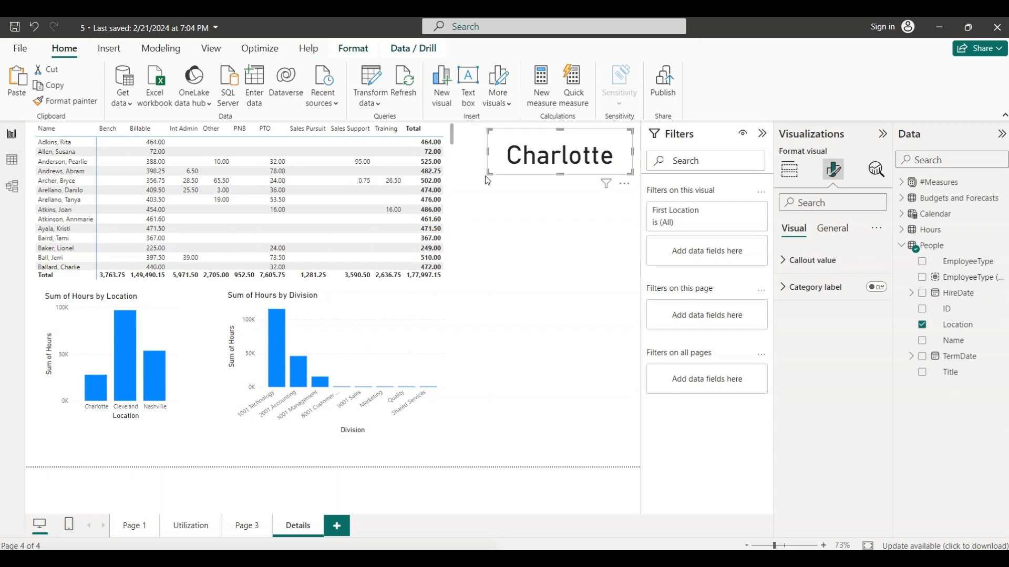
- Check slide 16's drillthrough instructions in PowerPoint, and in Power BI add Location from the People table as a drill-through field on the Details page
click(530, 217)
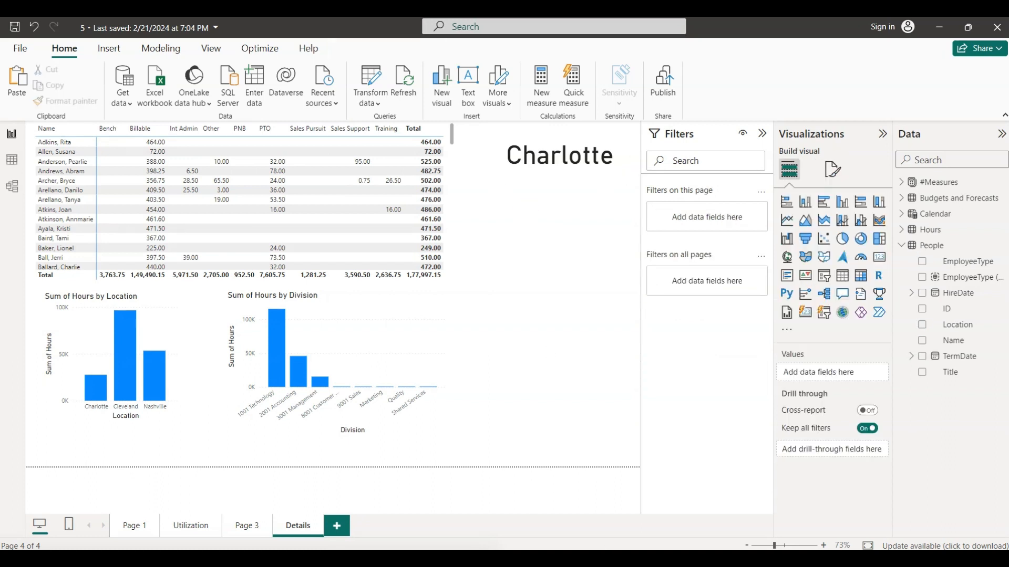
click(623, 559)
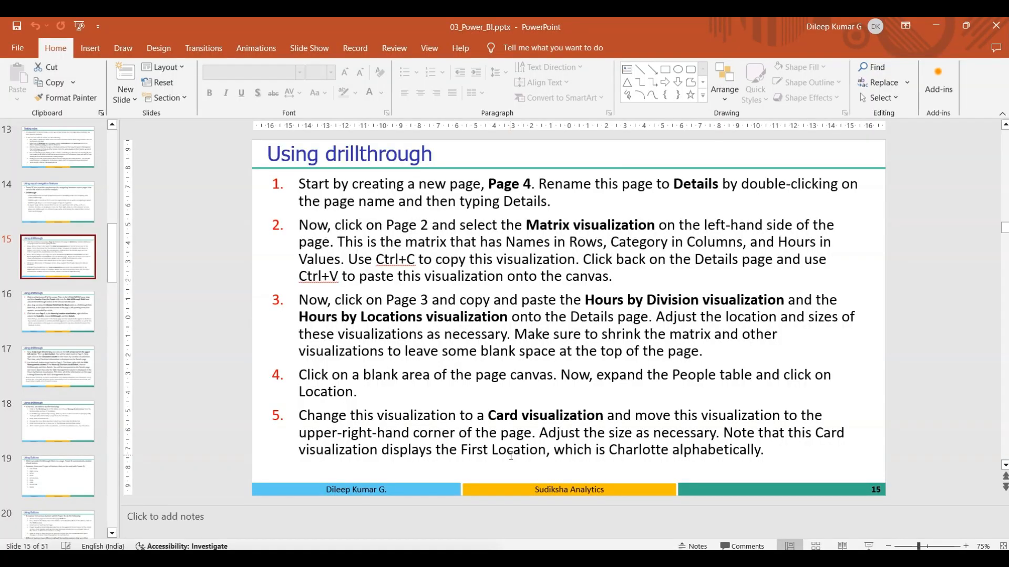
click(68, 304)
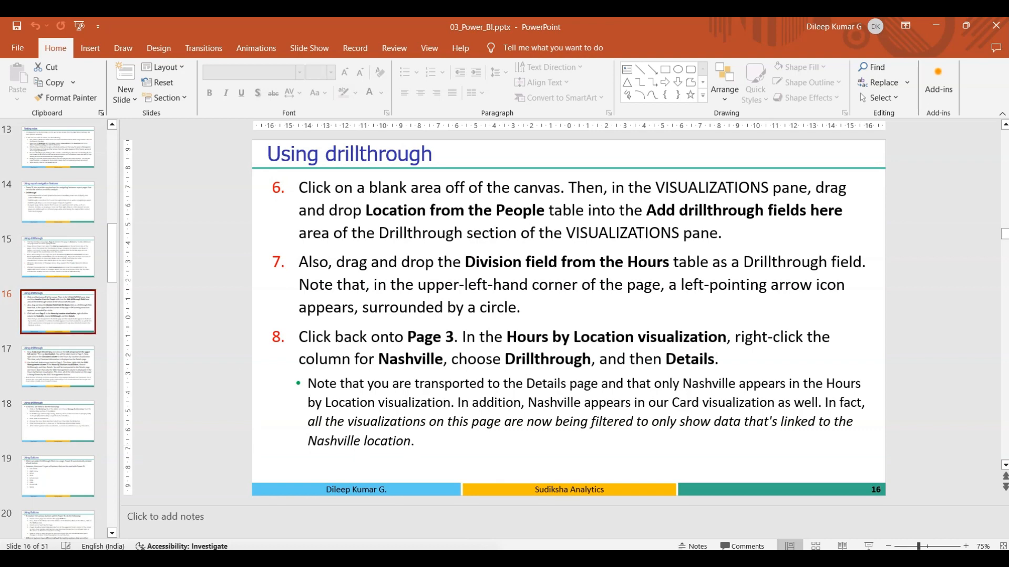
click(651, 559)
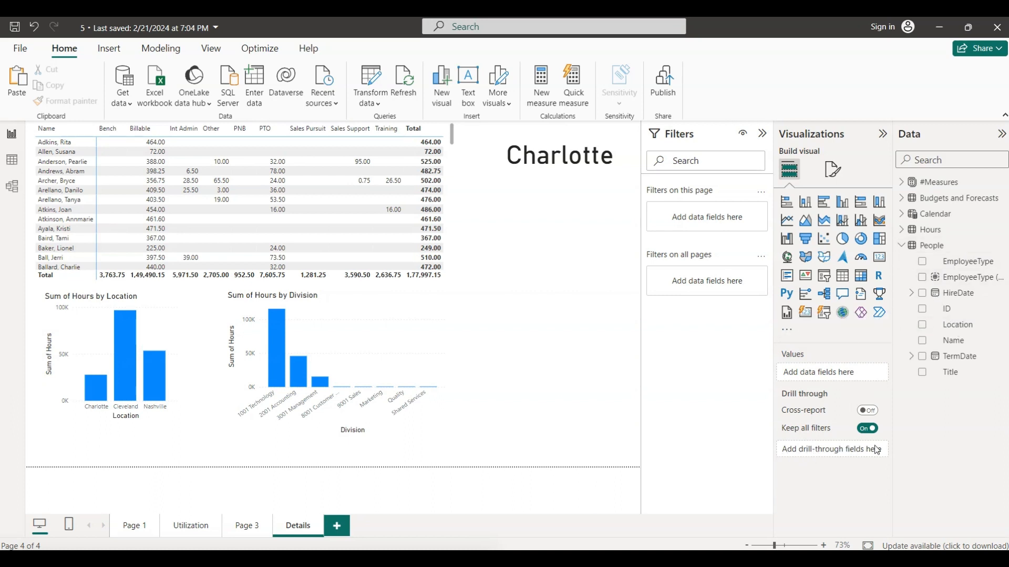
drag(972, 330, 847, 451)
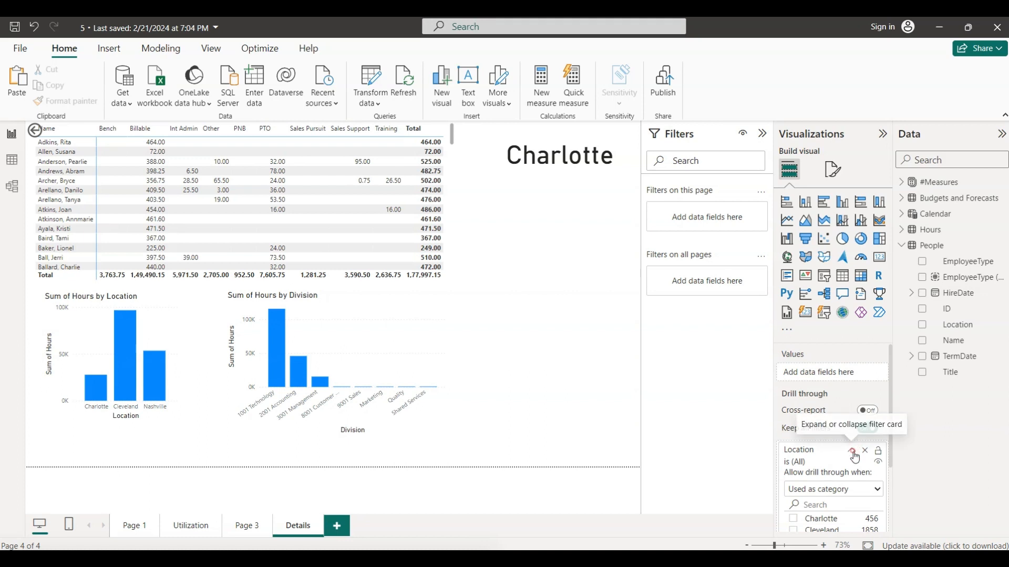
click(852, 453)
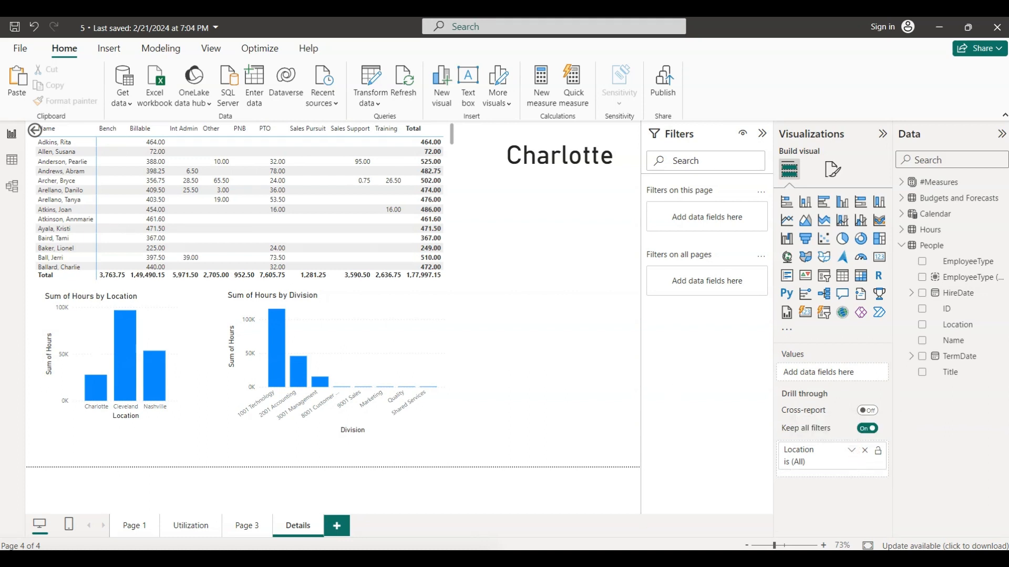
- Recheck the PowerPoint instructions, and in Power BI add Division from the Hours table as a second drill-through field on the Details page
click(622, 559)
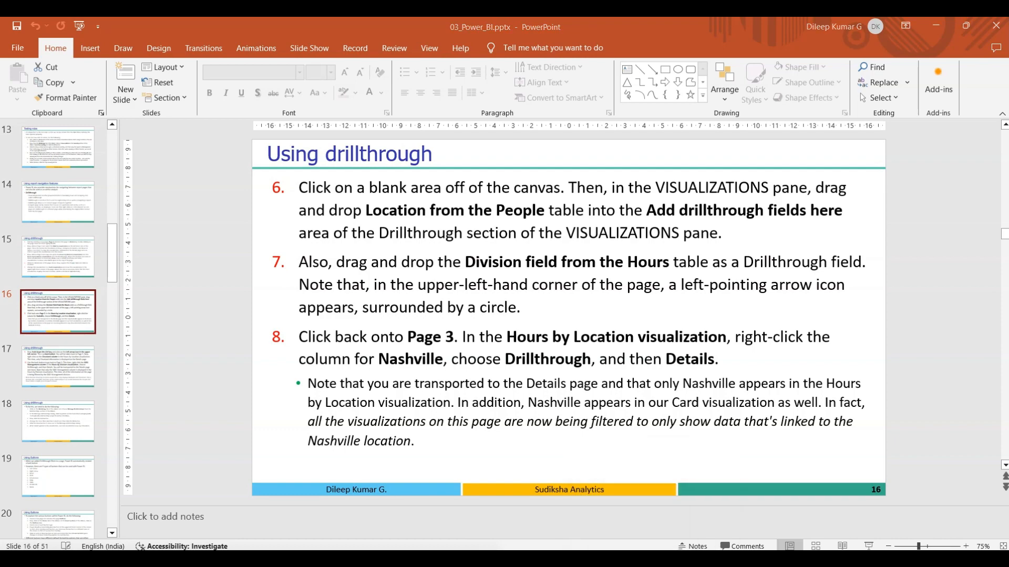
key(alt+Tab)
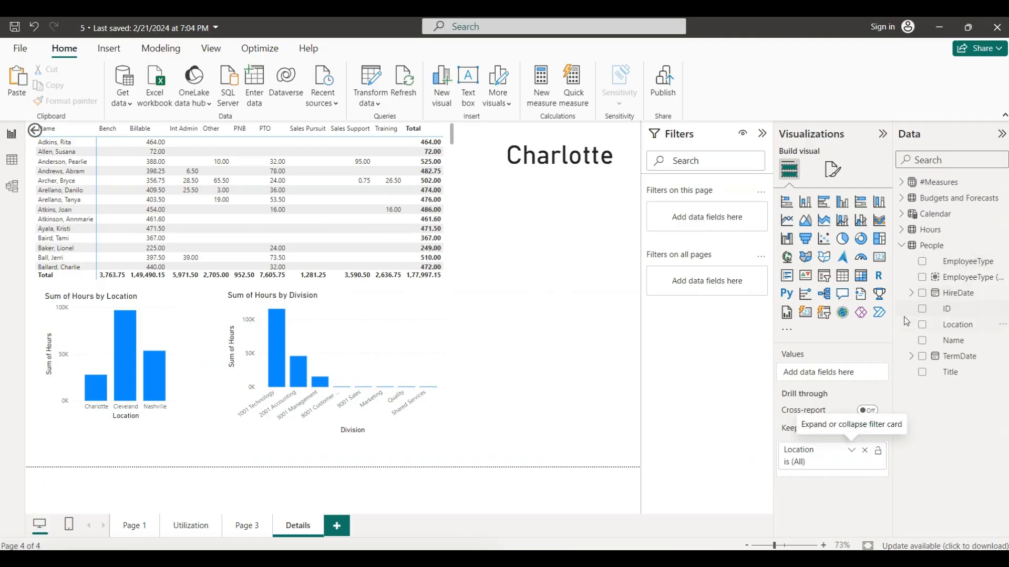
click(902, 246)
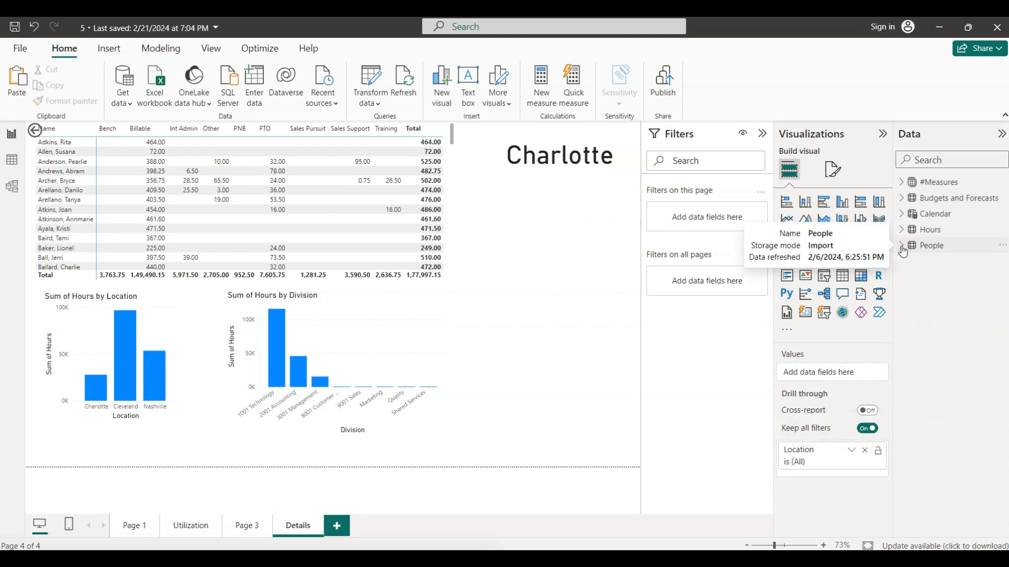
click(903, 237)
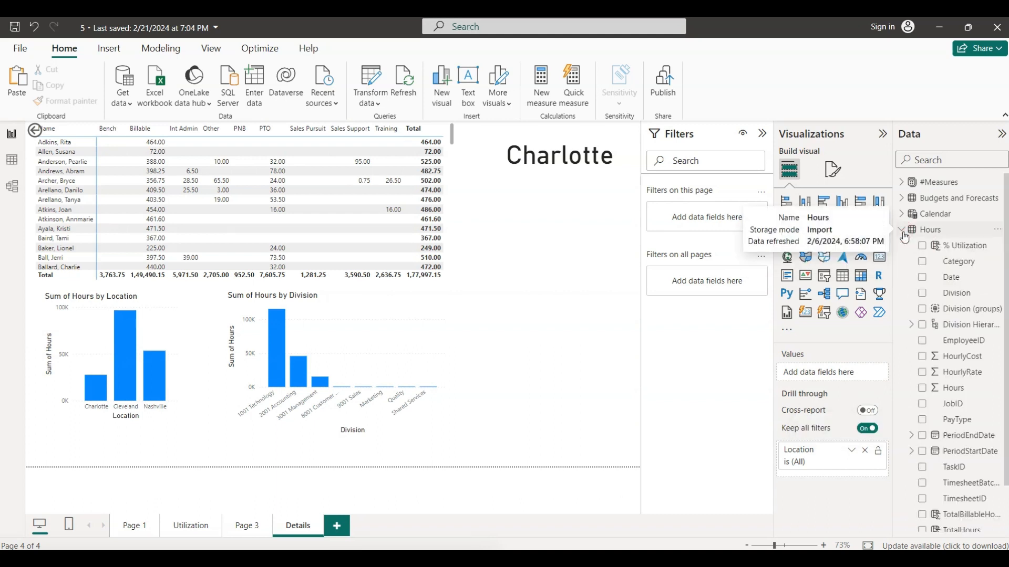
drag(955, 301, 839, 466)
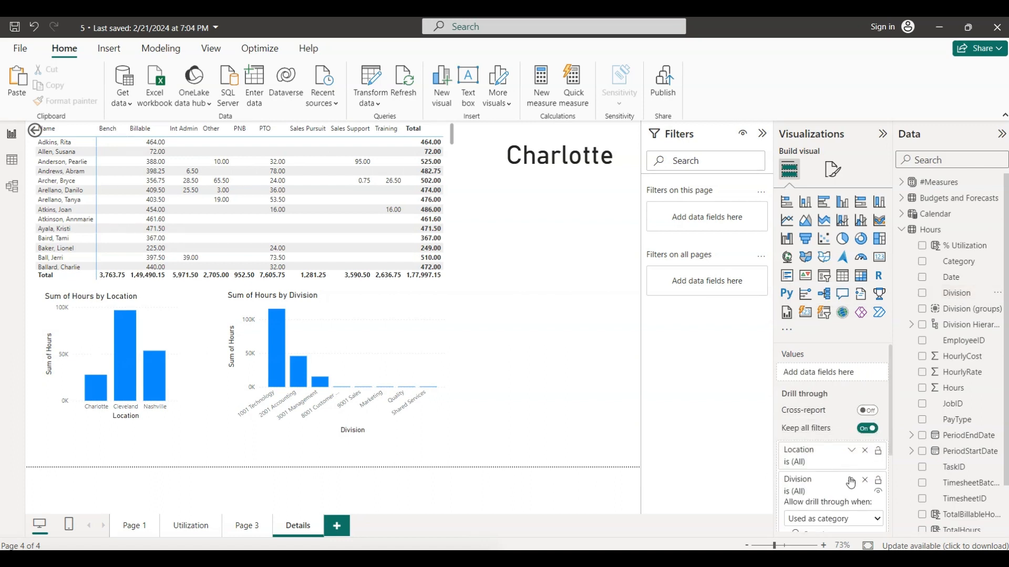
click(850, 480)
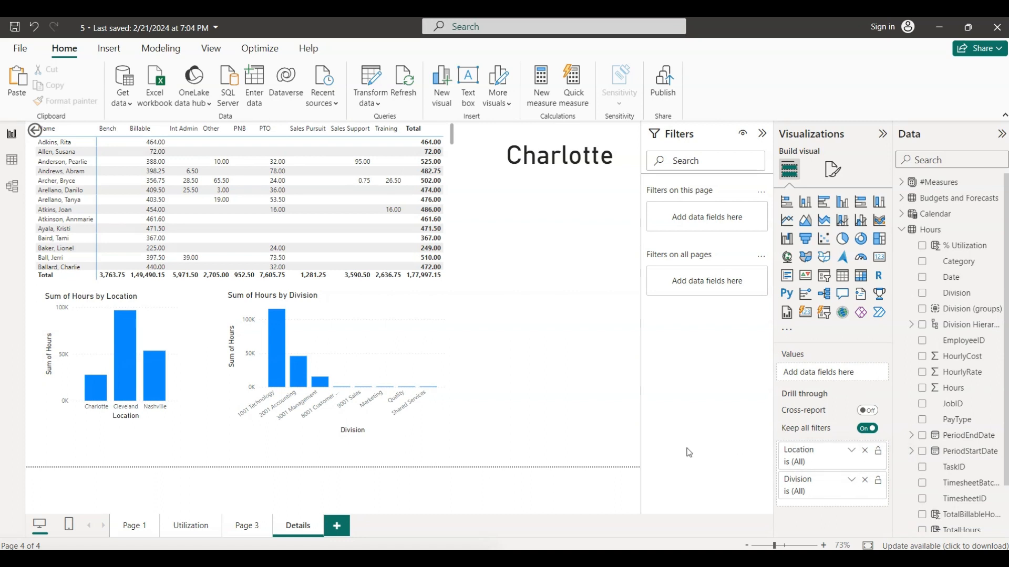
click(542, 353)
- Consult the PowerPoint slide again, and in Power BI drill through from Page 3's Cleveland column in the Location chart to Details
key(alt+Tab)
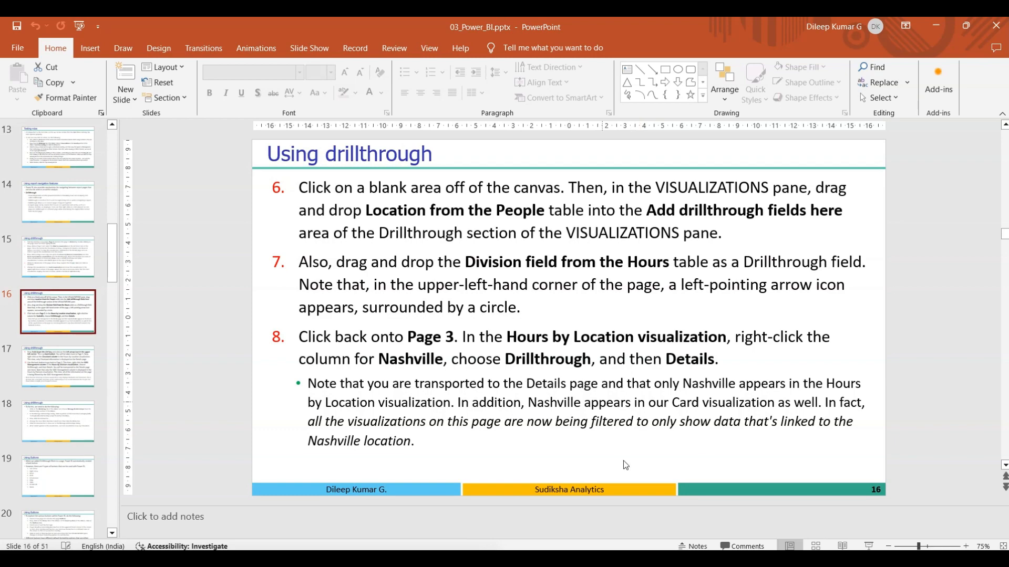
key(alt+Tab)
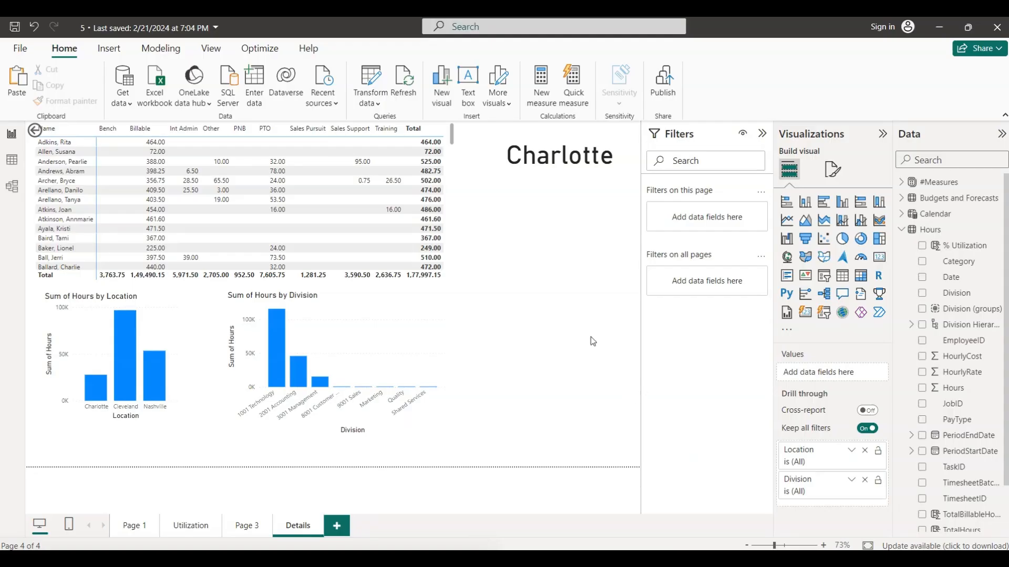
click(247, 527)
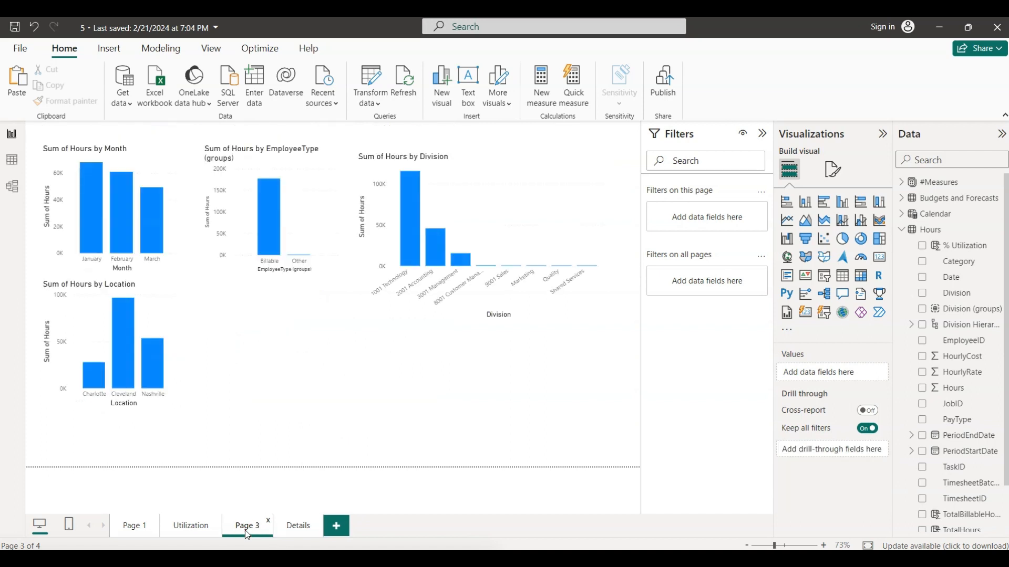
click(122, 361)
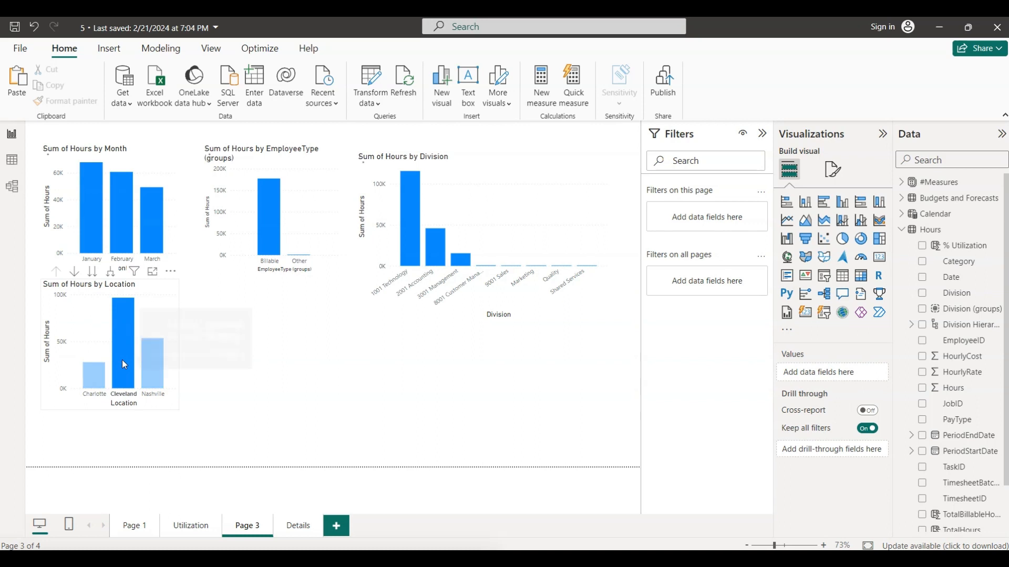
right_click(121, 360)
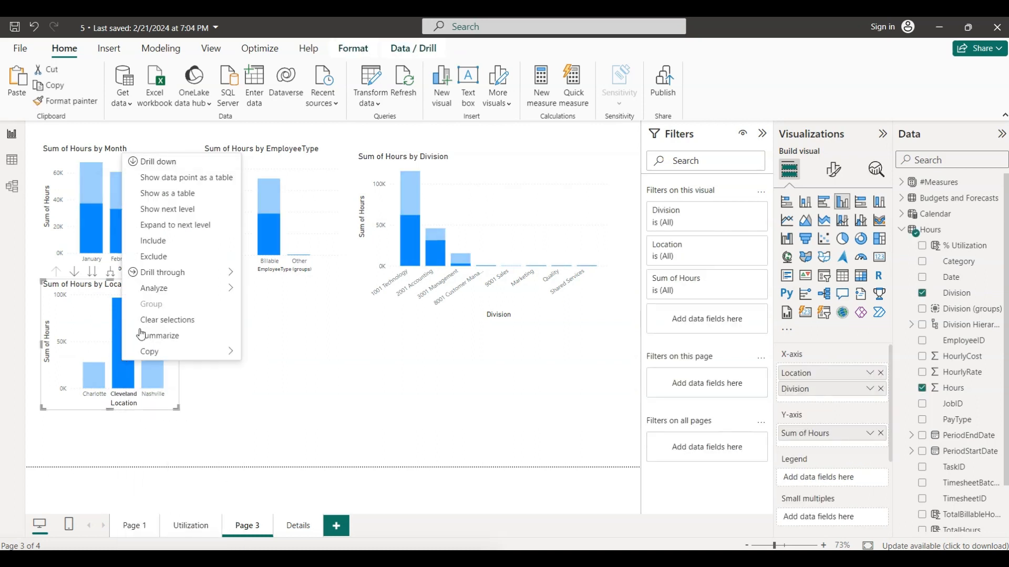
mouse_move(189, 279)
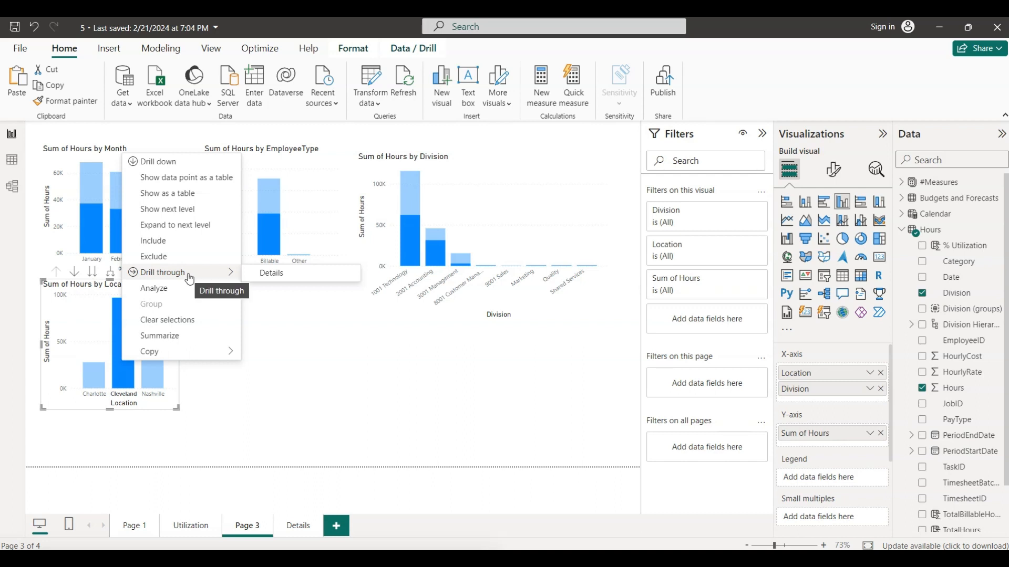
click(259, 272)
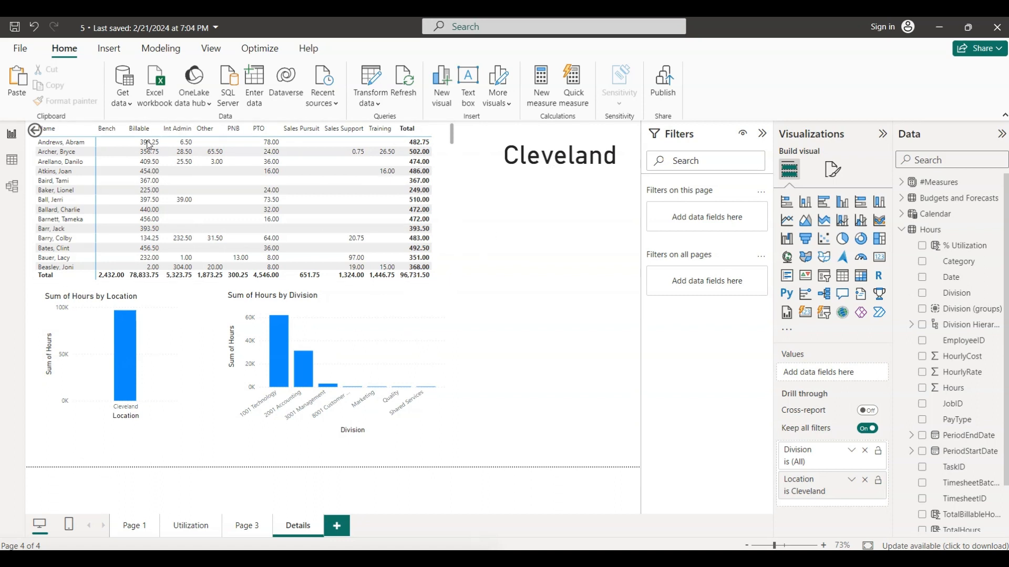
- Return to Page 3 with the back arrow on the page and drill through from the Location chart's Nashville column to Details
click(35, 132)
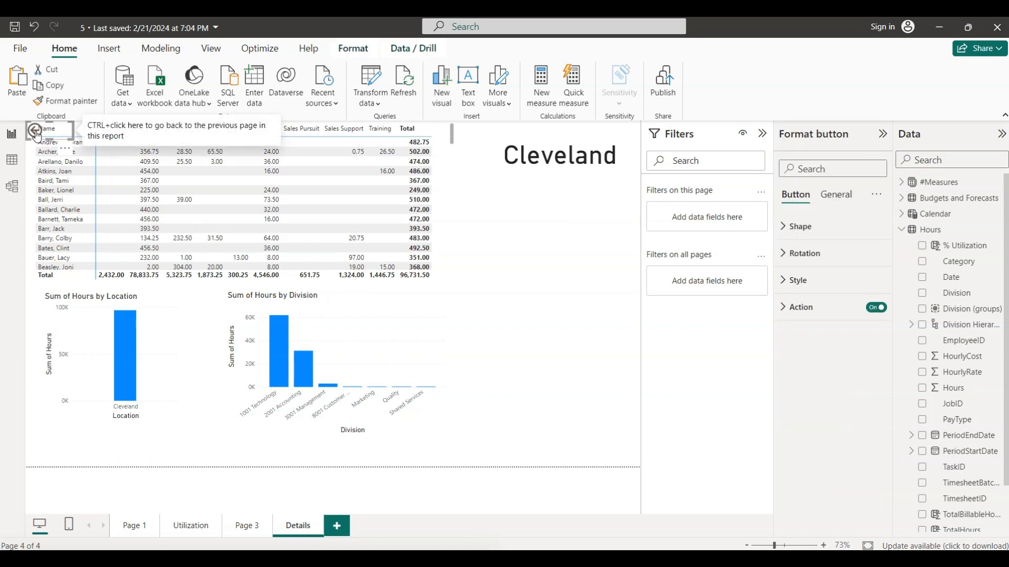
ctrl+click(35, 132)
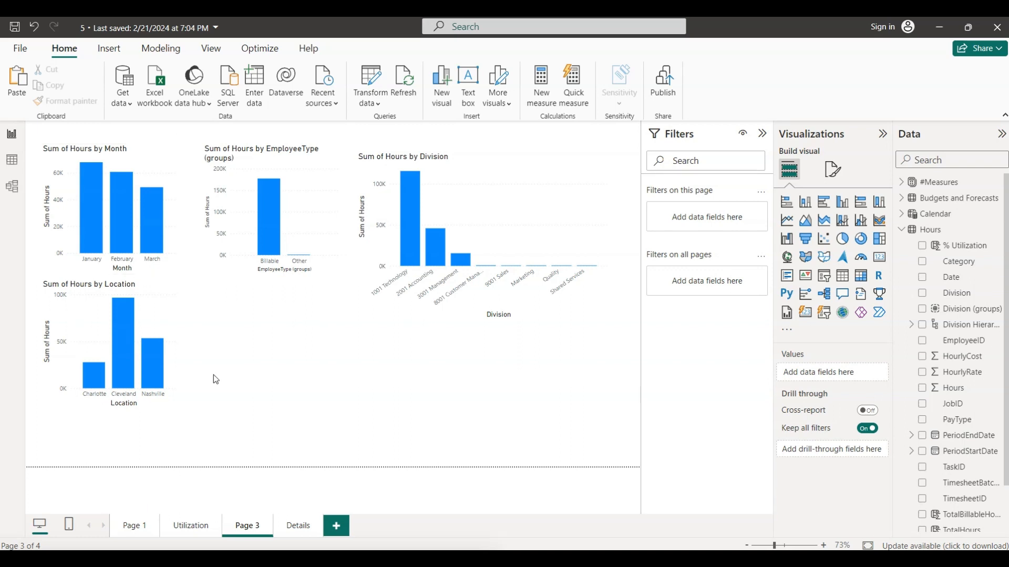
click(151, 368)
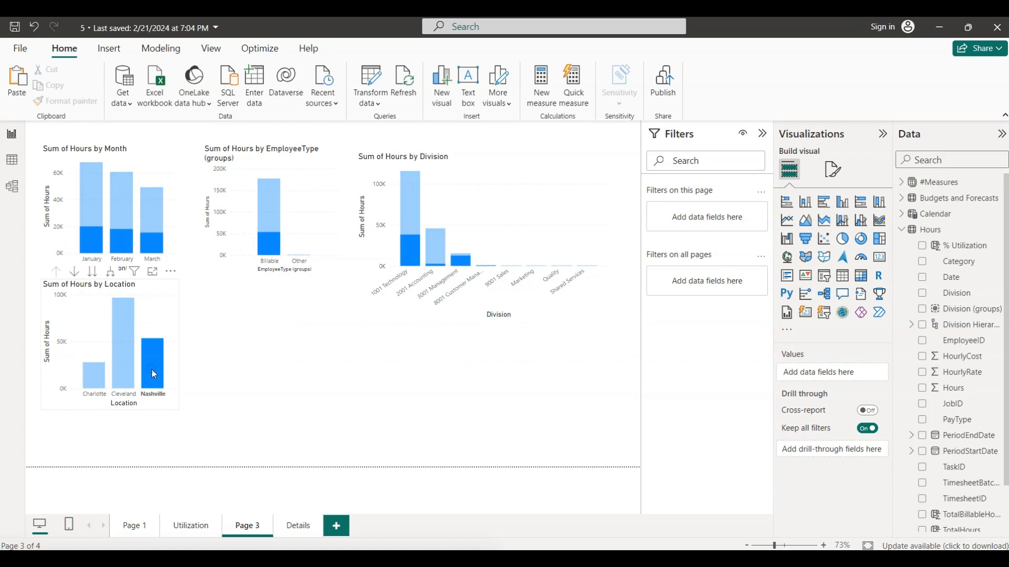
right_click(153, 371)
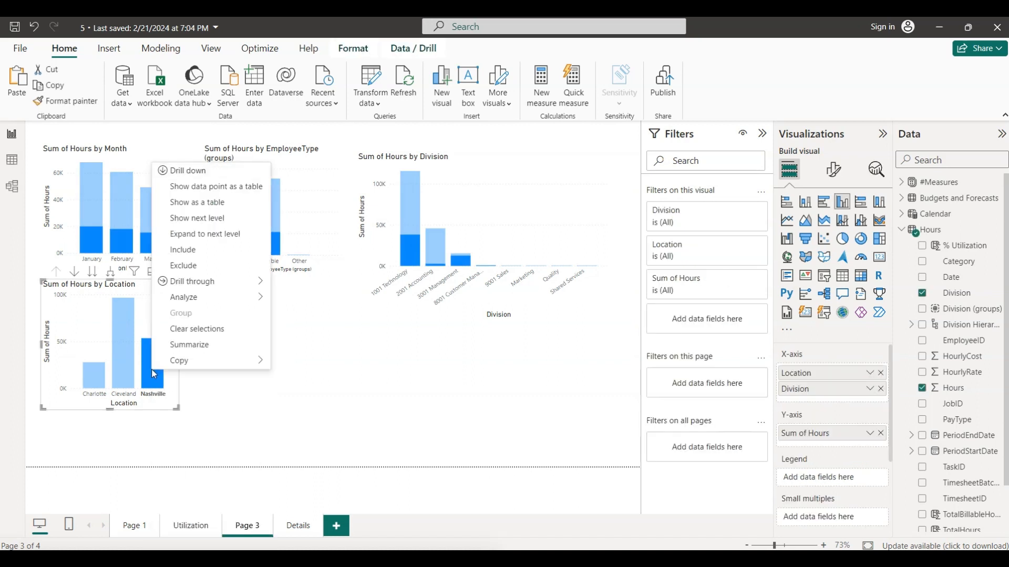
mouse_move(223, 288)
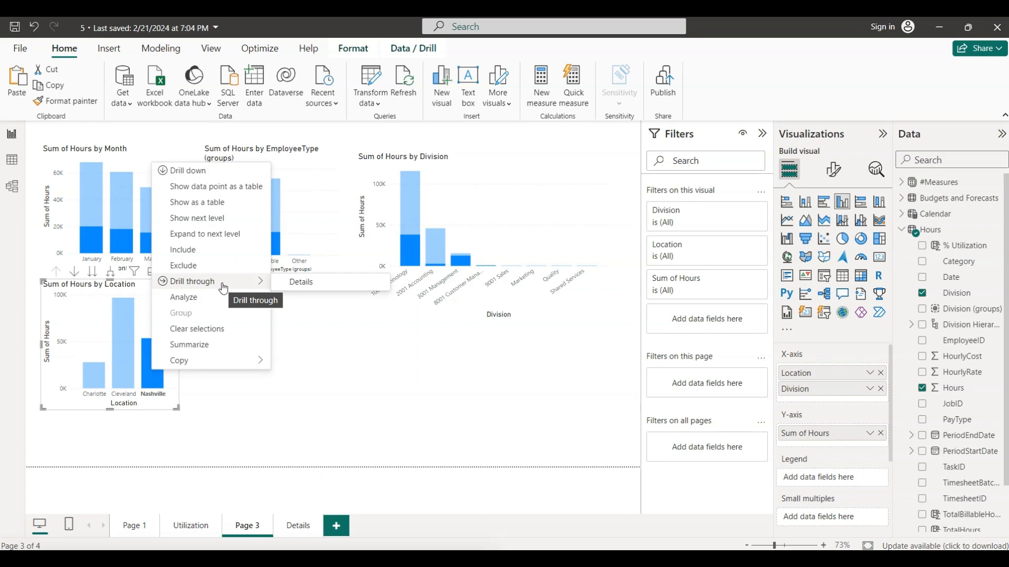
click(293, 293)
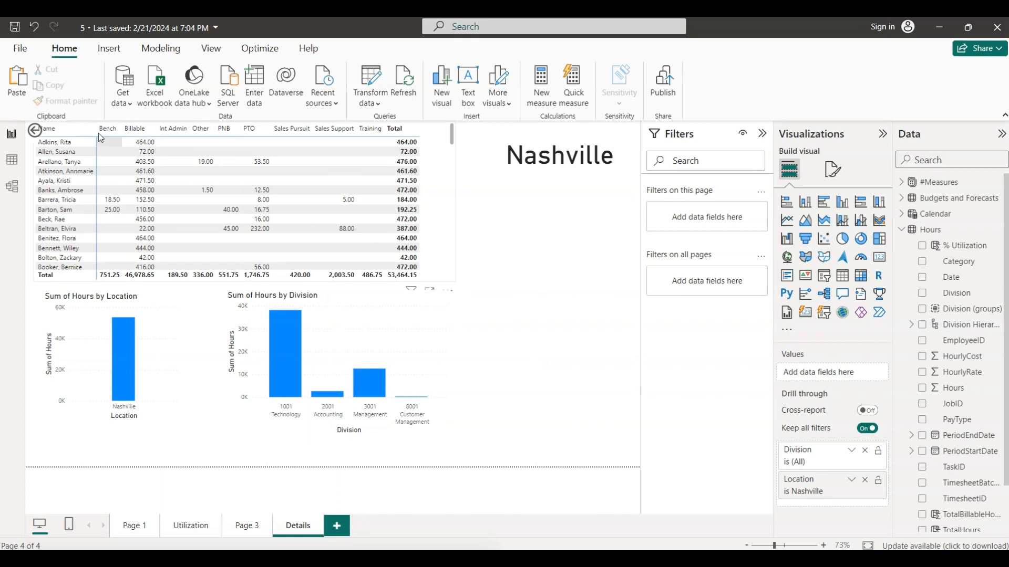
- Go back to Page 3 and drill through from the 2001 Accounting column in the Division chart to Details
ctrl+click(35, 132)
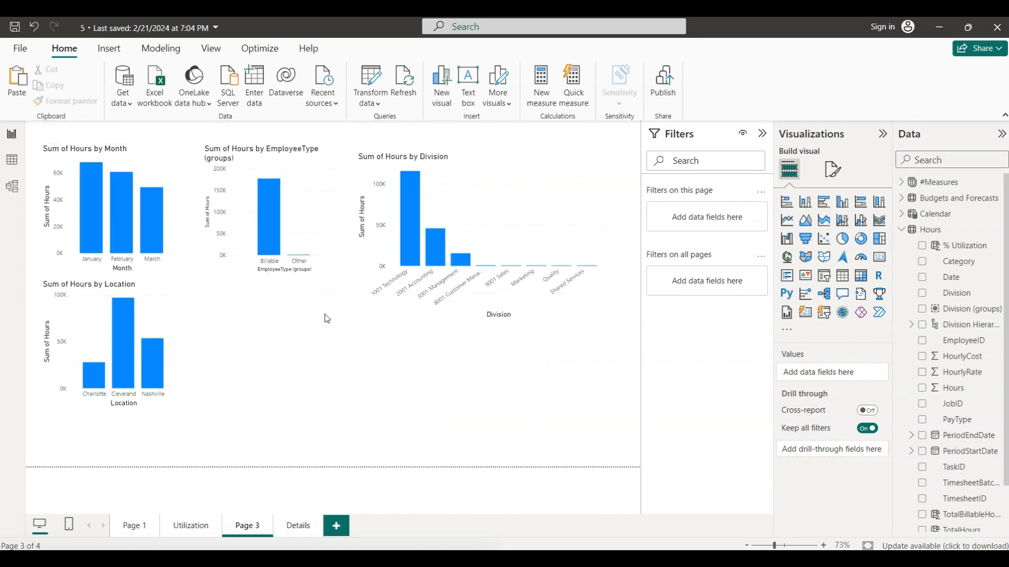
click(437, 244)
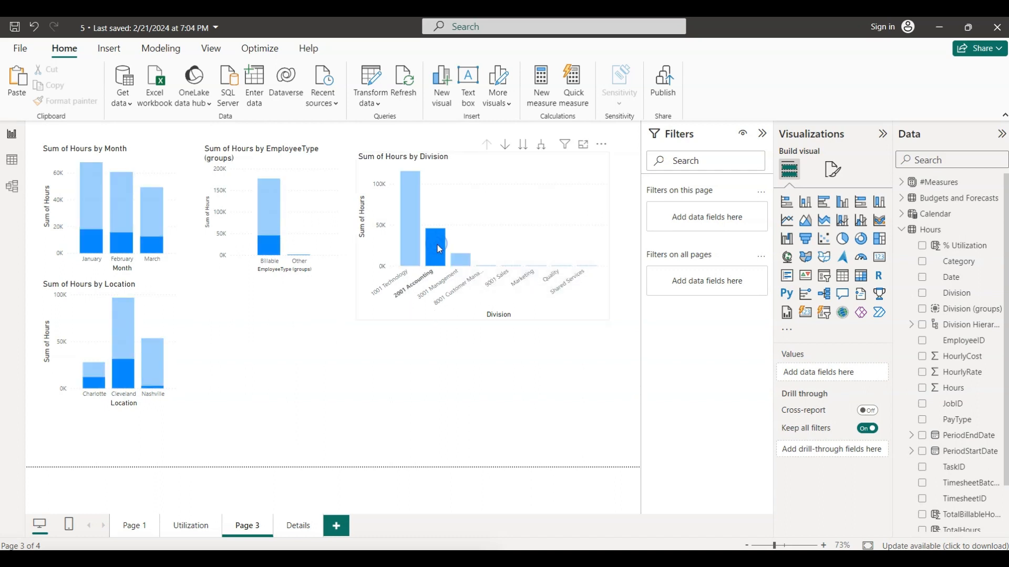
right_click(438, 246)
mouse_move(478, 364)
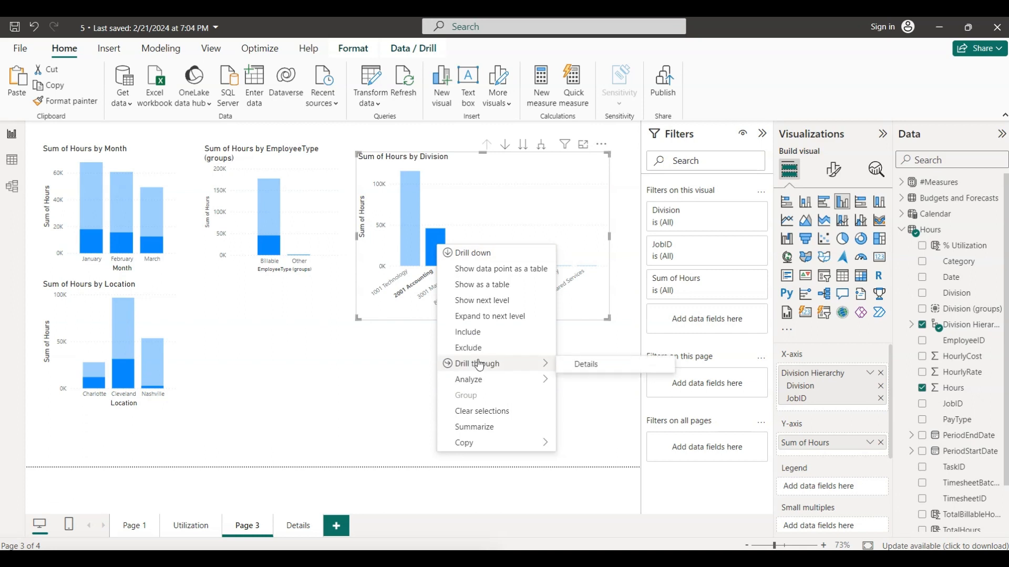
click(601, 365)
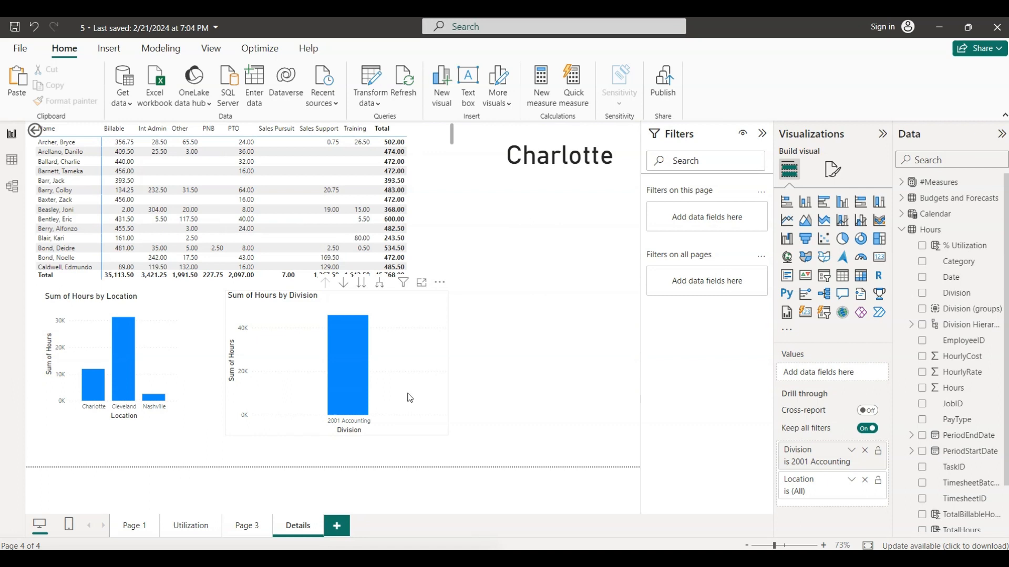
- Nudge the Sum of Hours by Division chart down on the Details page so its header icons clear the matrix totals
click(401, 348)
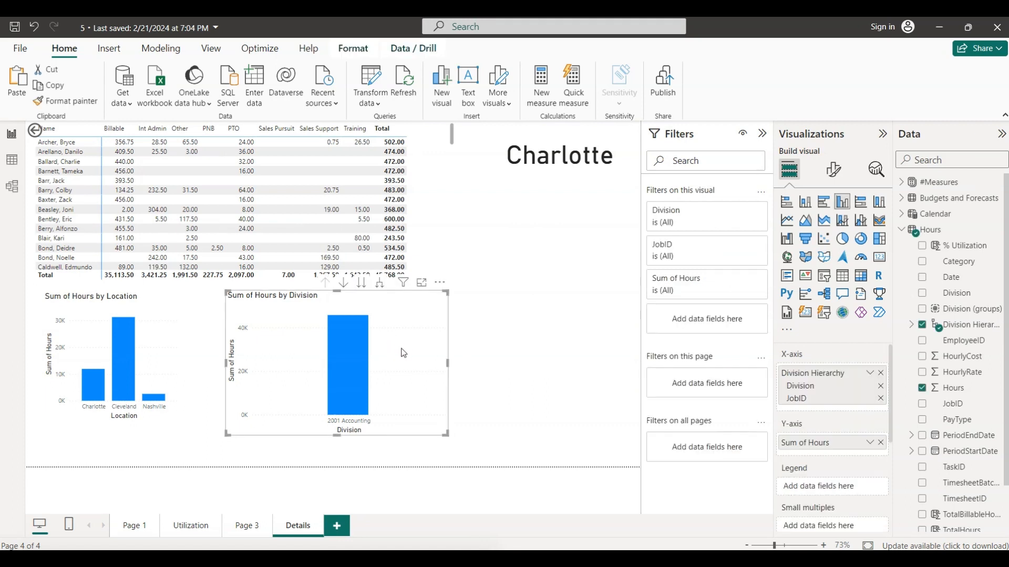
key(Down)
key(Down)
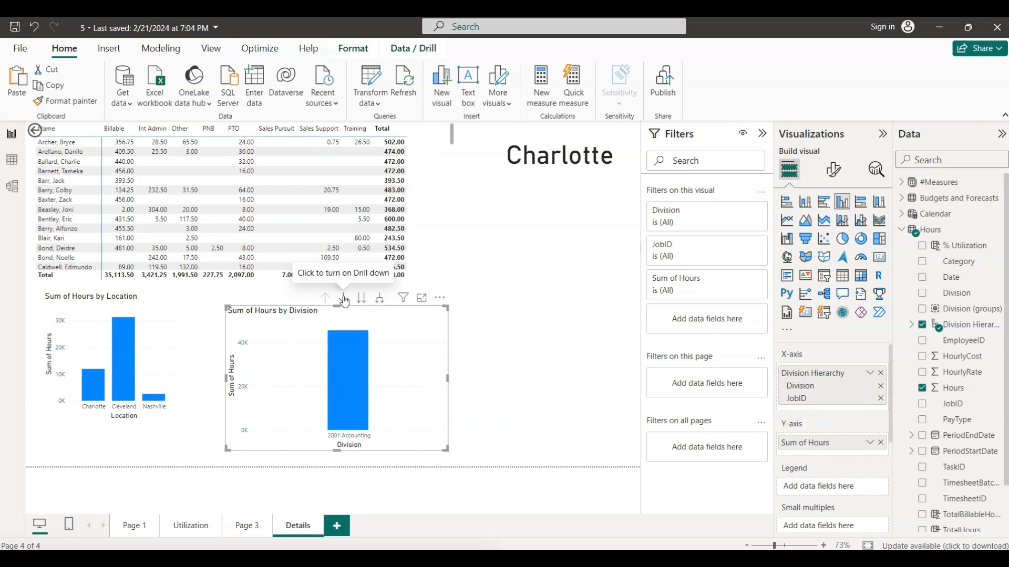
- With drill-down turned on, take the Division chart to the JobID level, inspect the Division Hierarchy fields, and return to the Division level
click(344, 300)
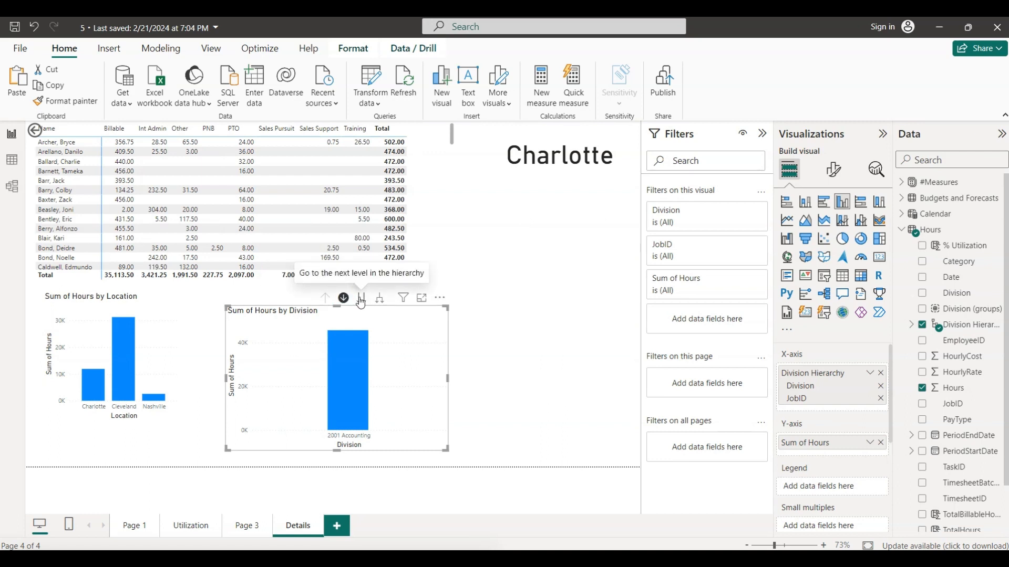
click(360, 299)
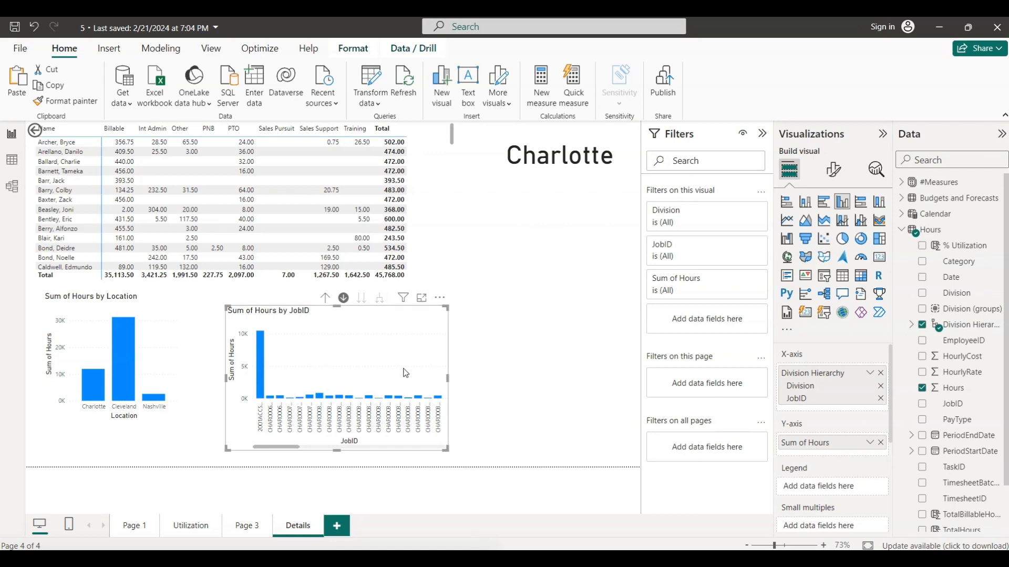
click(912, 325)
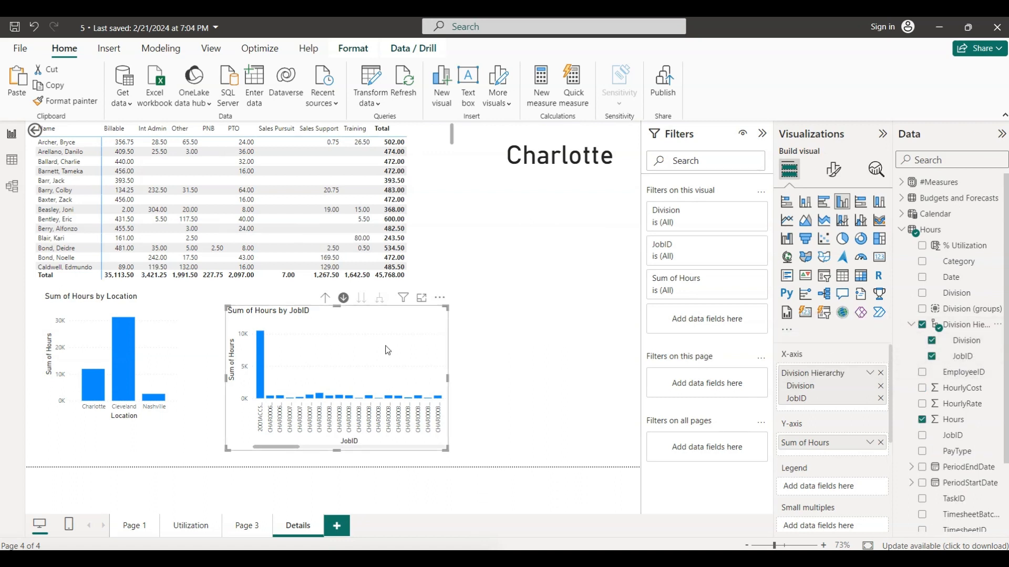
click(326, 300)
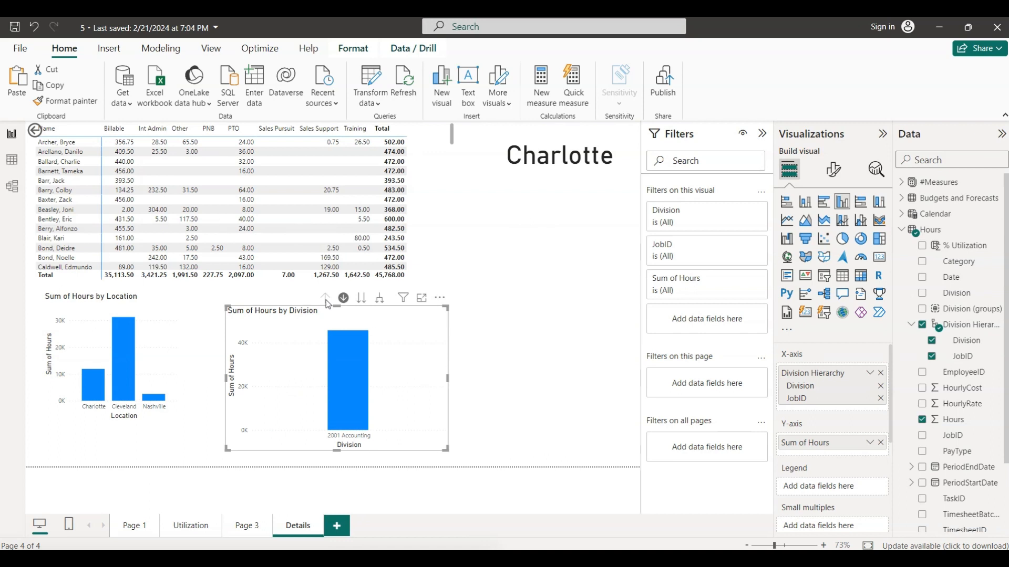
- Return to Page 3 with the page's back arrow and drill through from the Division chart's 1001 Technology column to Details
click(531, 321)
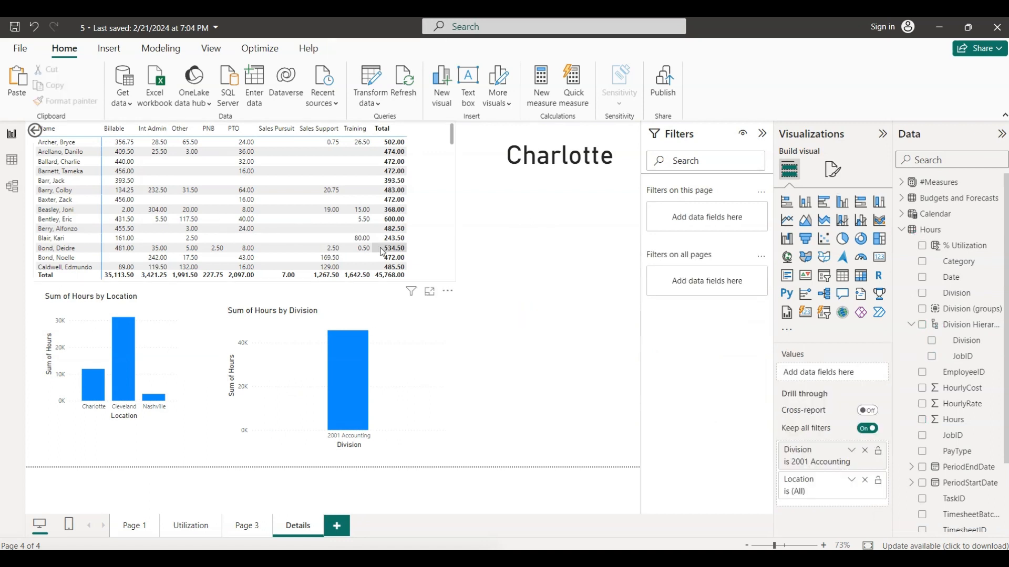
ctrl+click(35, 131)
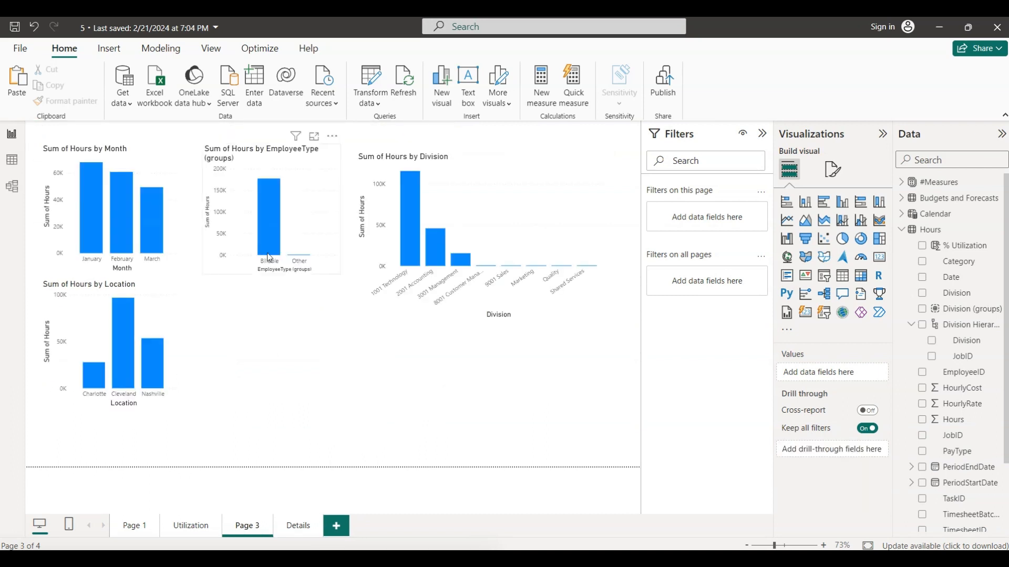
right_click(409, 224)
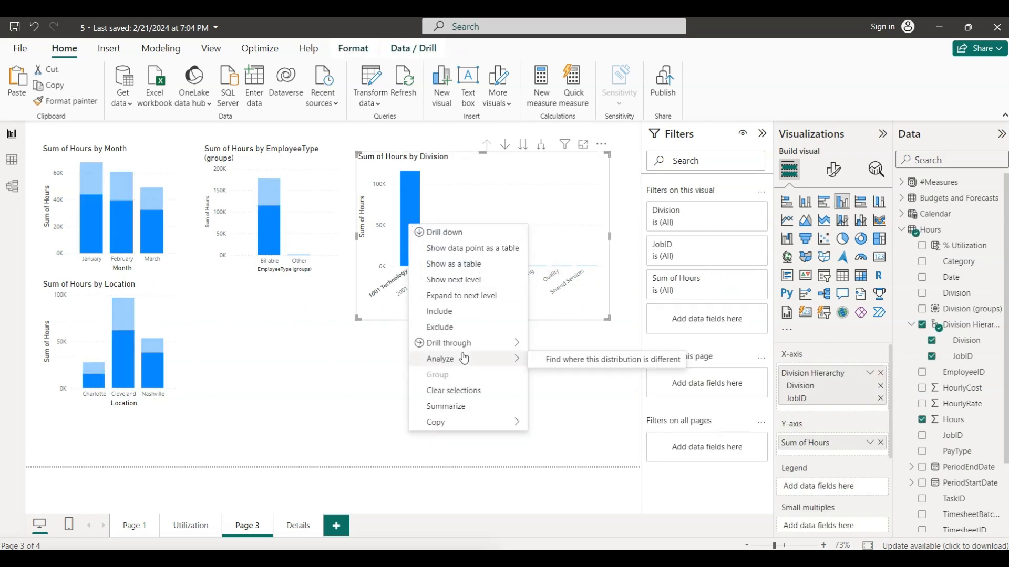
mouse_move(478, 351)
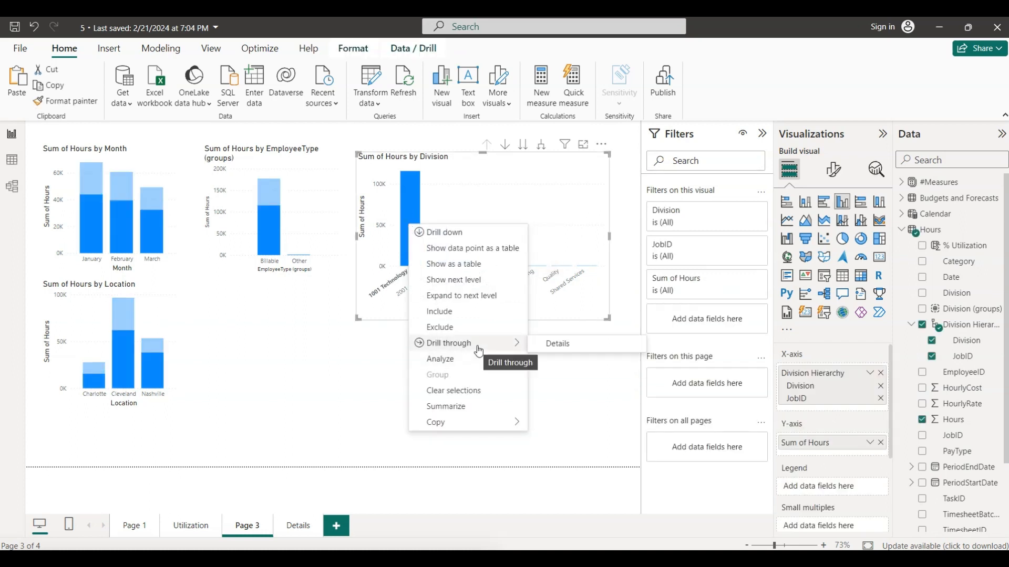
click(578, 349)
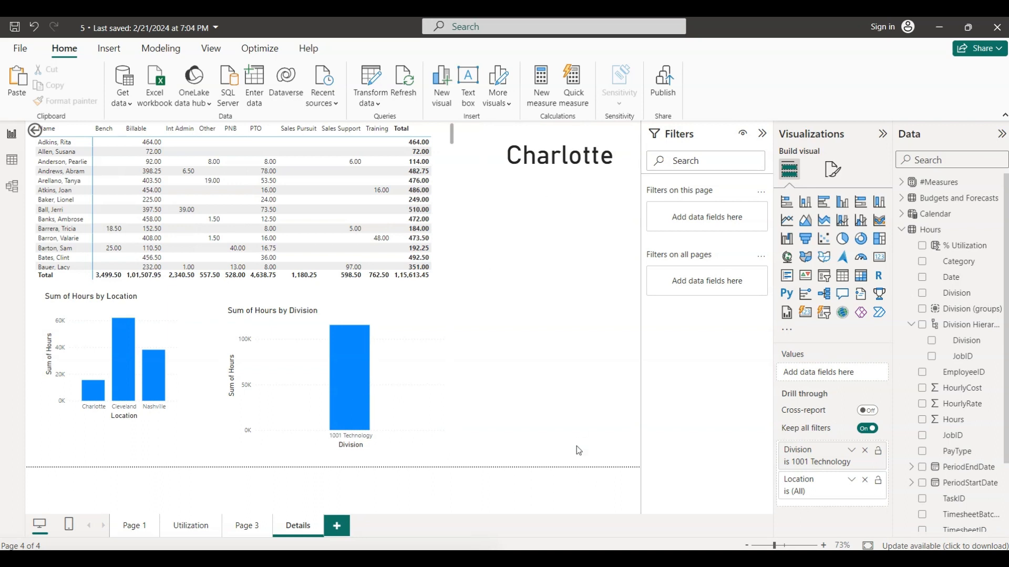
- Check the drillthrough slide in PowerPoint, return to the report's Page 3, and drill through from the 3001 Management column in the Division chart to Details
click(629, 559)
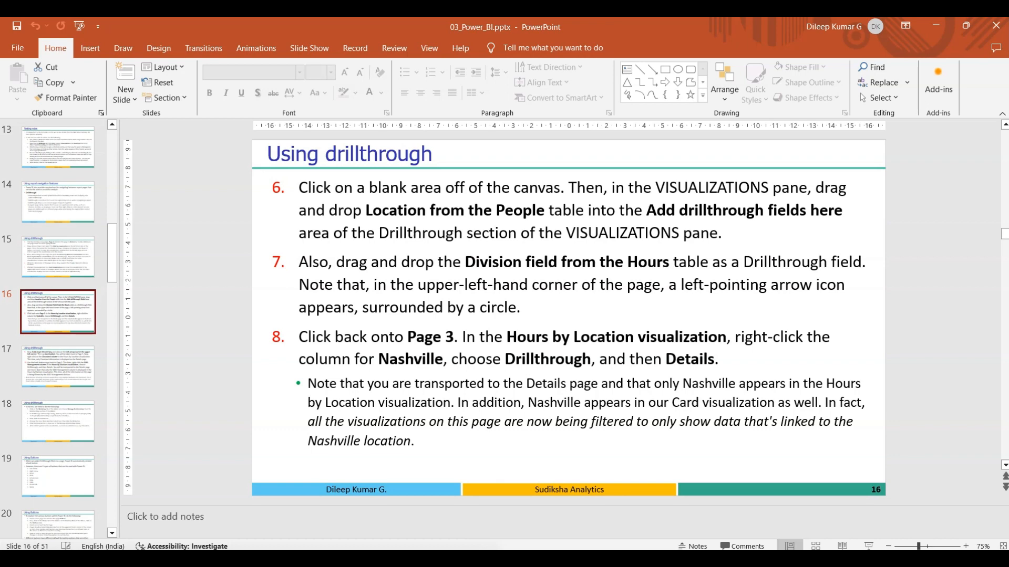
click(374, 559)
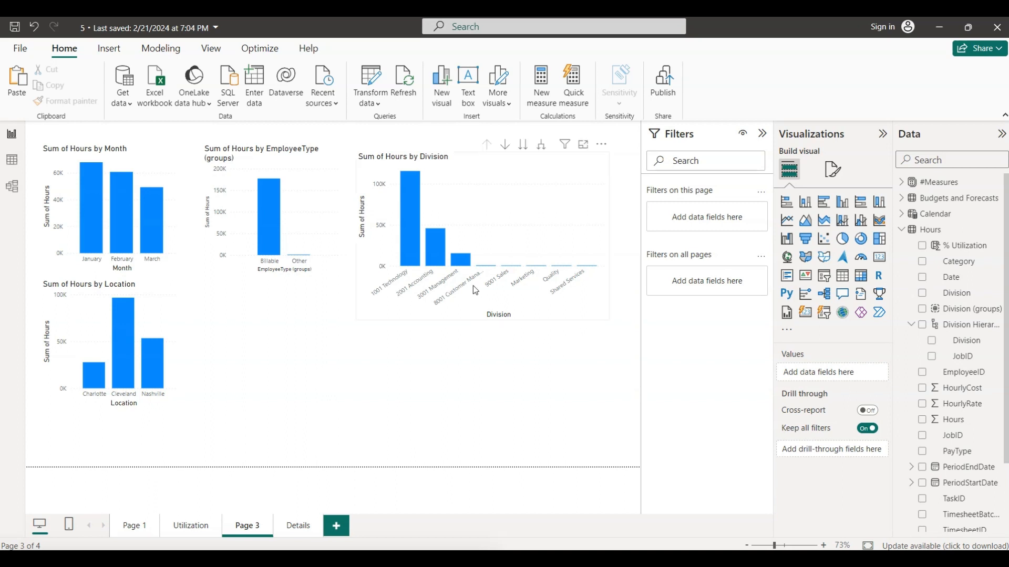
click(463, 265)
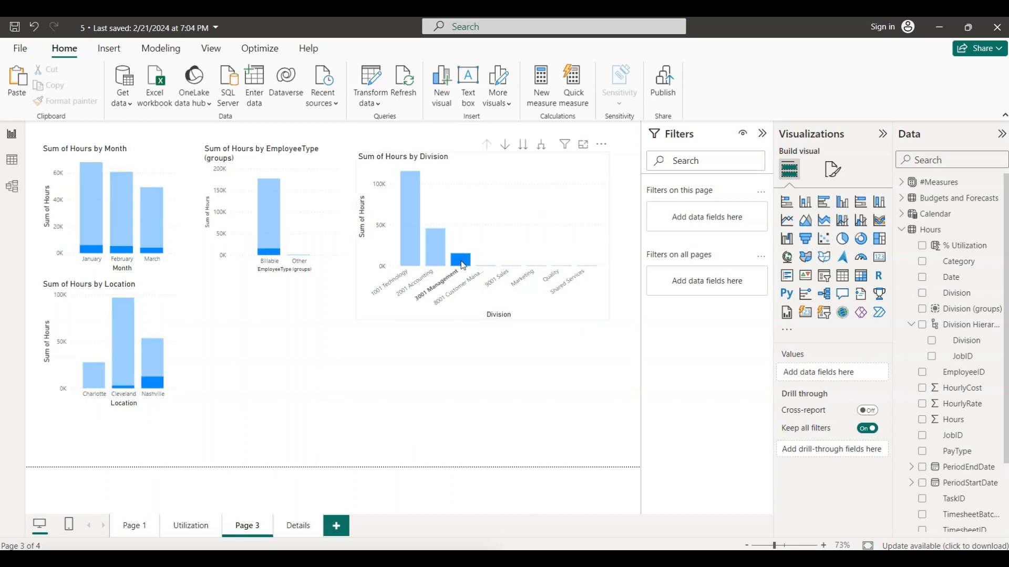
right_click(463, 264)
mouse_move(525, 381)
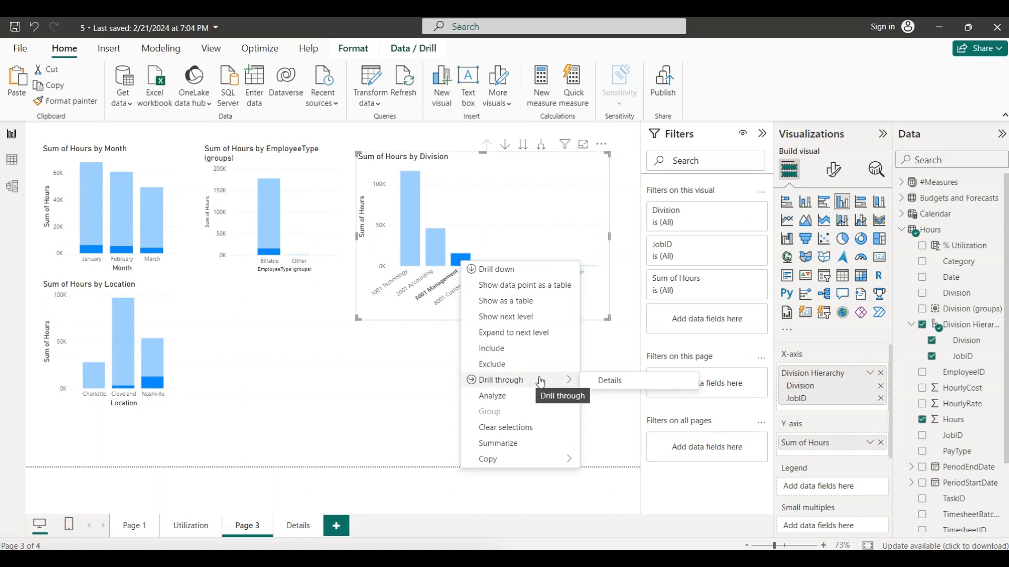
click(600, 382)
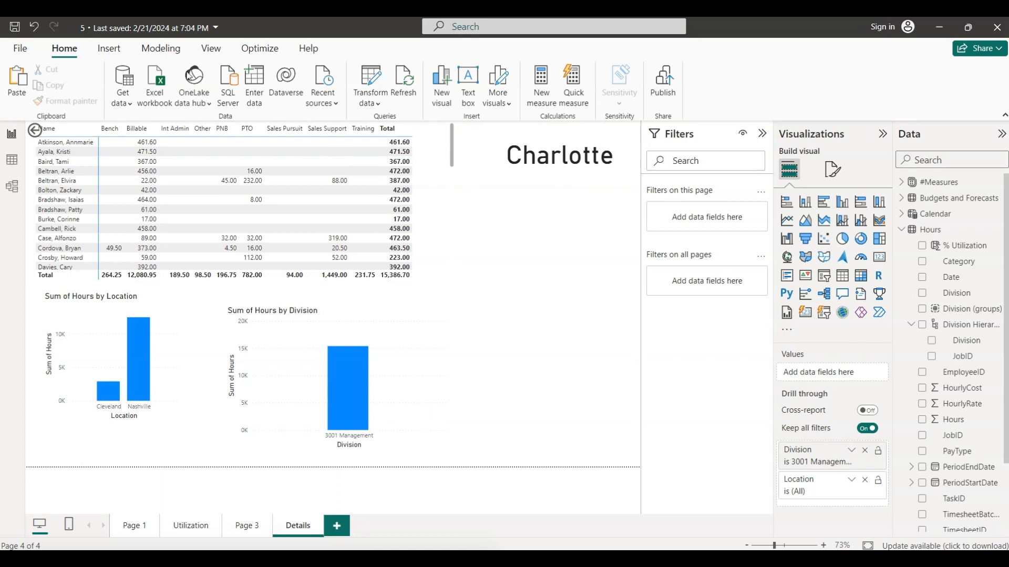
- Open Manage relationships, switch to PowerPoint to read slide 18's cross-filter instructions, and return to the Power BI dialog
click(169, 50)
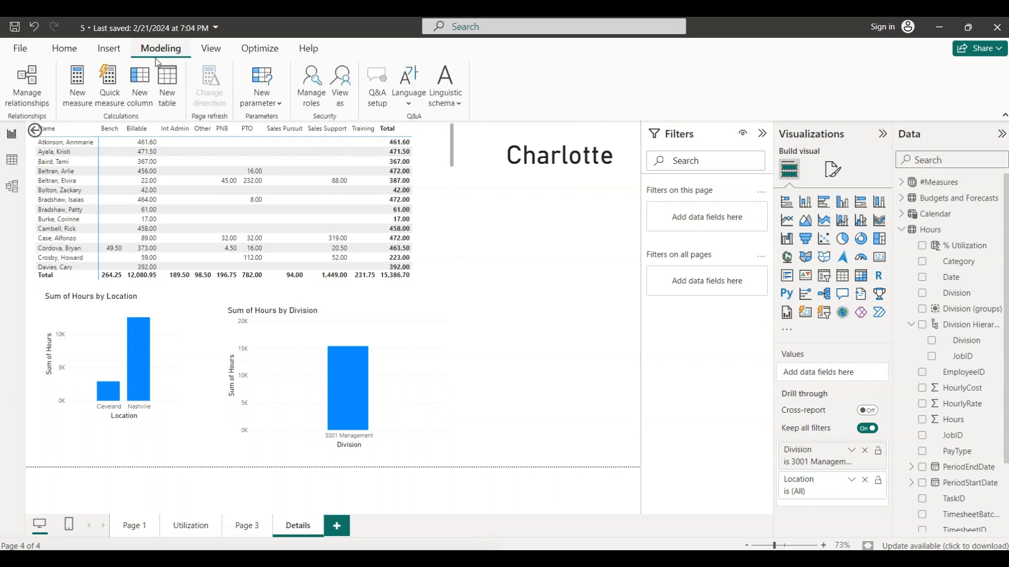
click(35, 107)
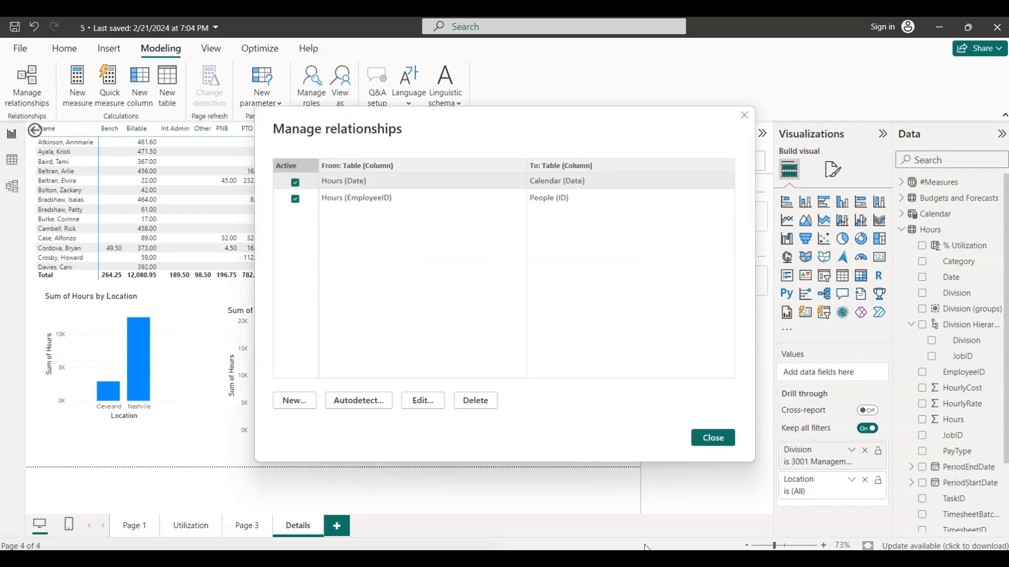
key(alt+Tab)
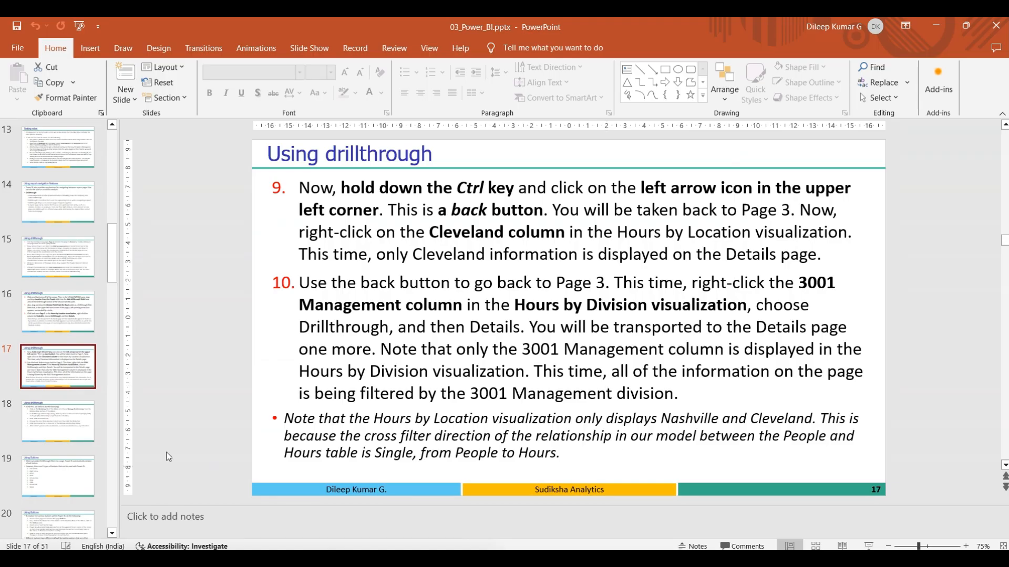
click(65, 427)
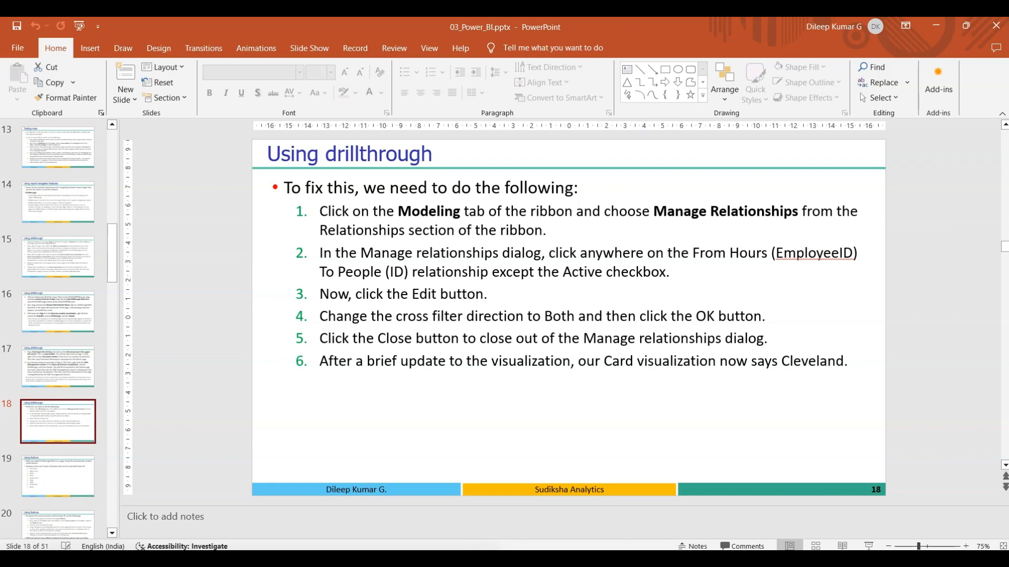
key(alt+Tab)
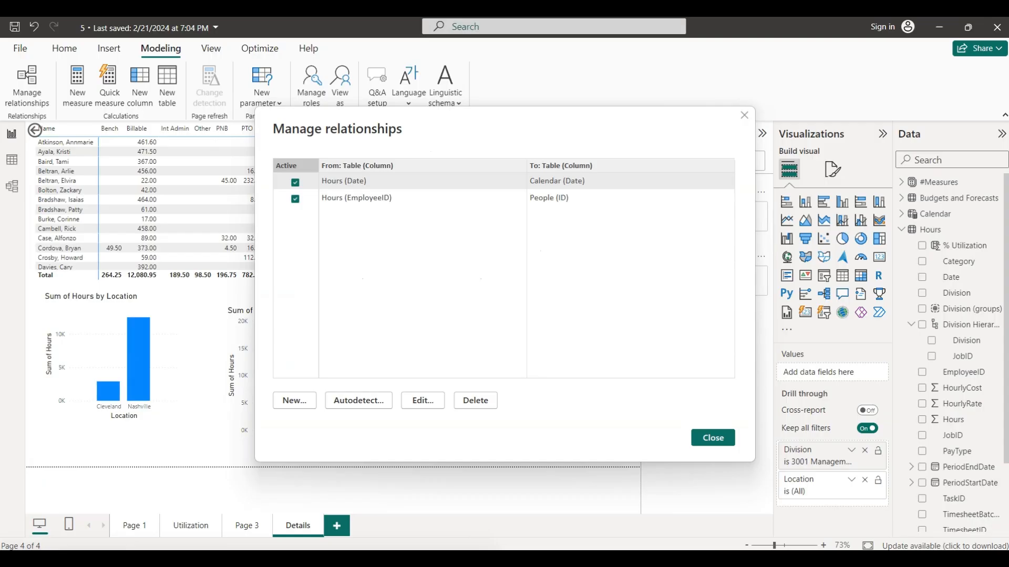
- Set the cross filter direction of the Hours (EmployeeID) to People (ID) relationship to Both and close Manage relationships
click(398, 199)
click(429, 401)
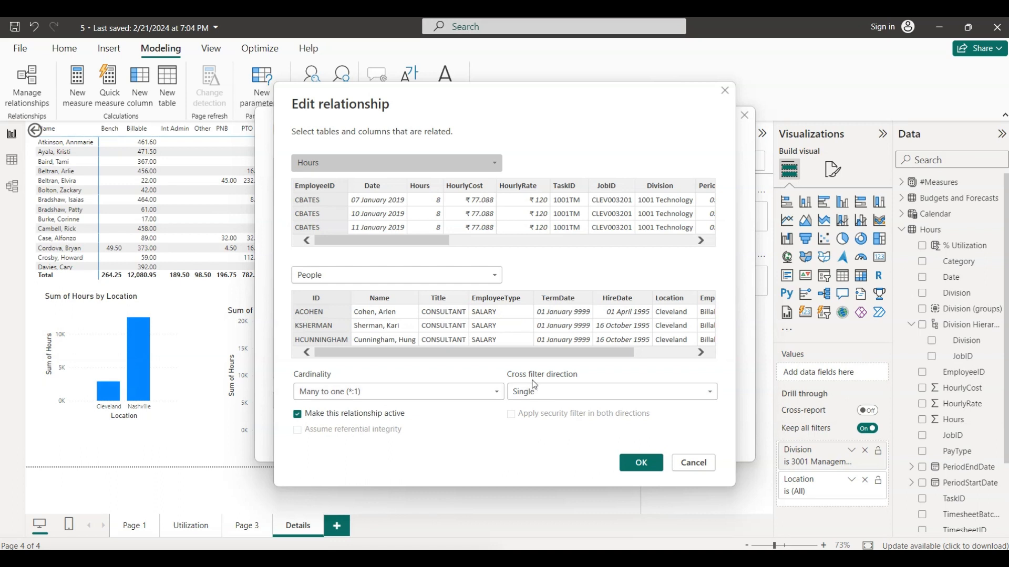
click(616, 392)
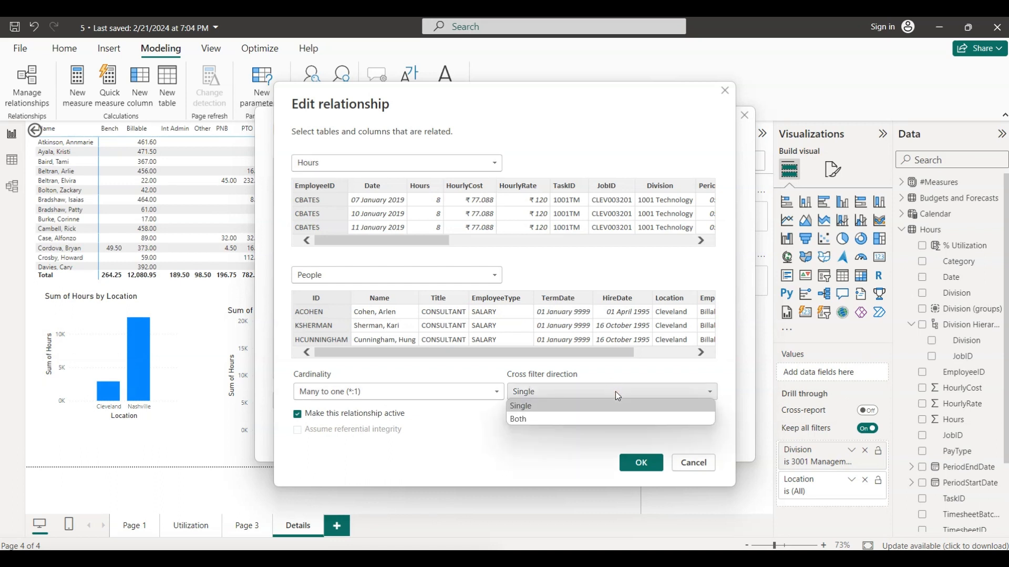
click(600, 418)
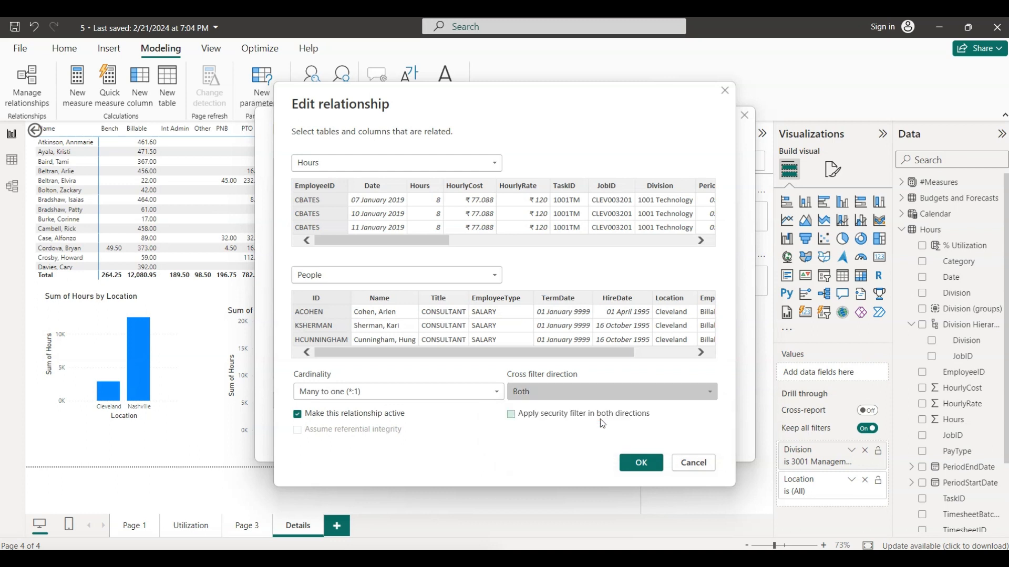
click(642, 464)
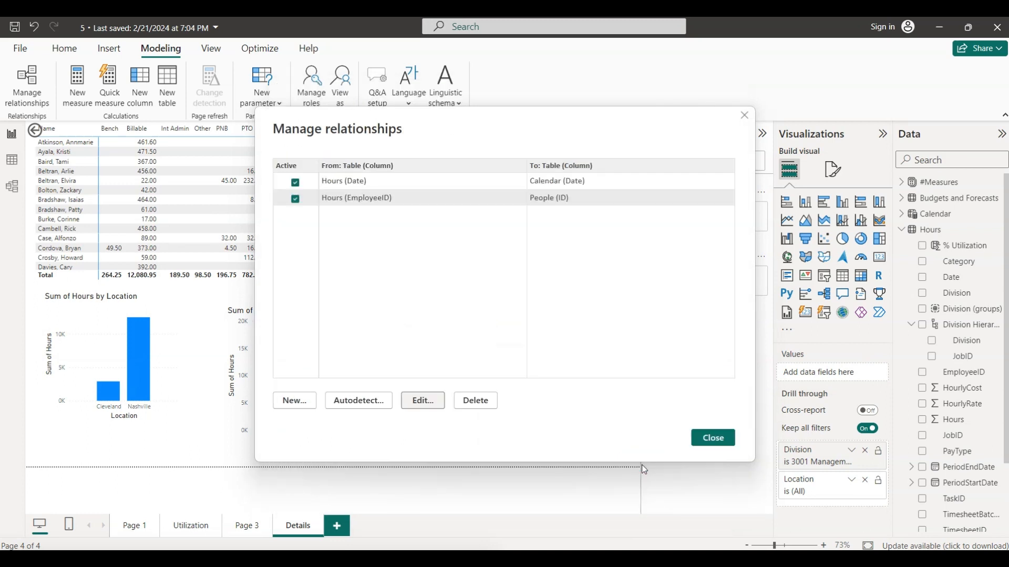
click(711, 441)
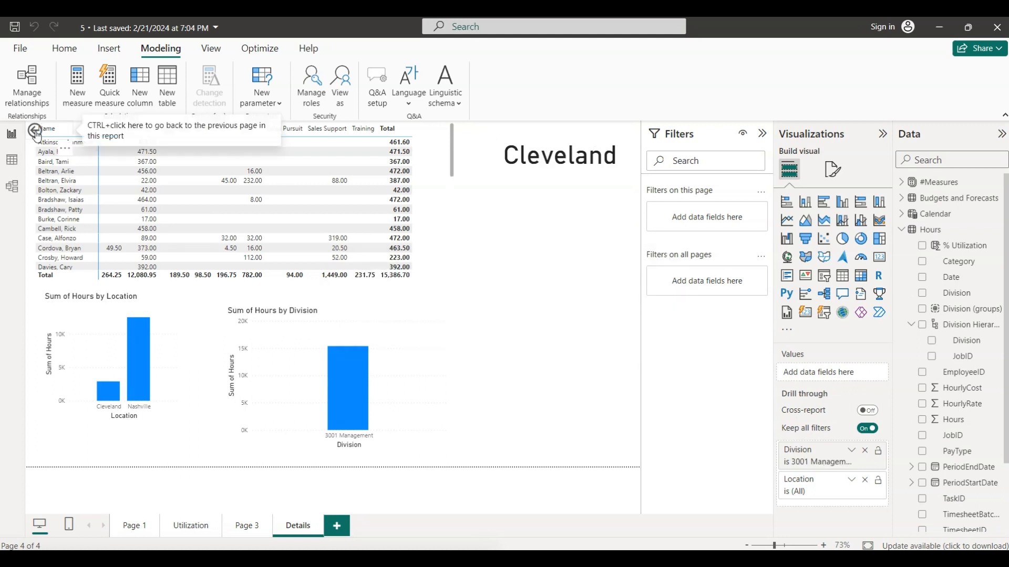
- Go back to Page 3 and drill through from the Division chart's 3001 Management column to Details again, using the edited relationship
ctrl+click(35, 130)
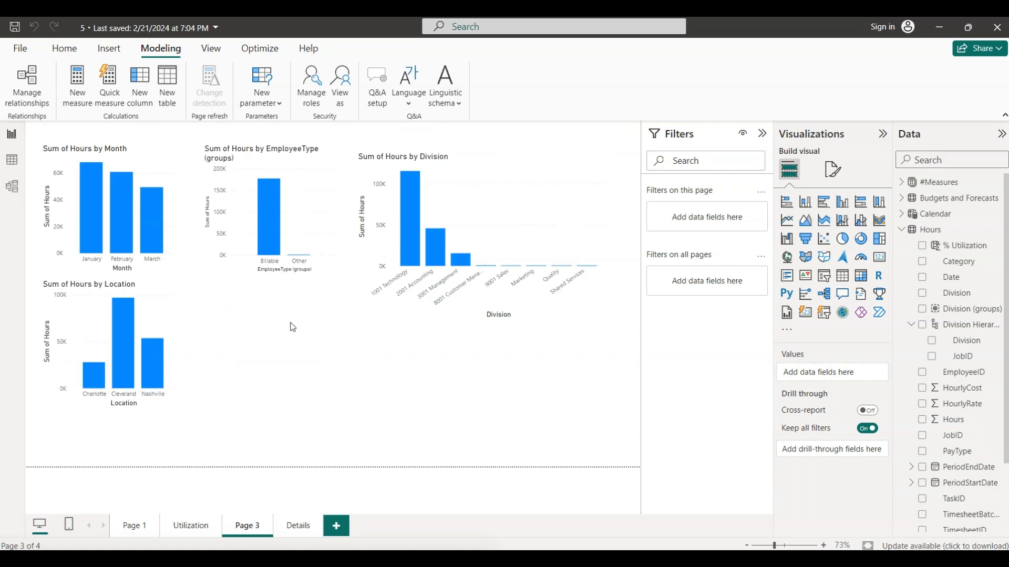
click(464, 264)
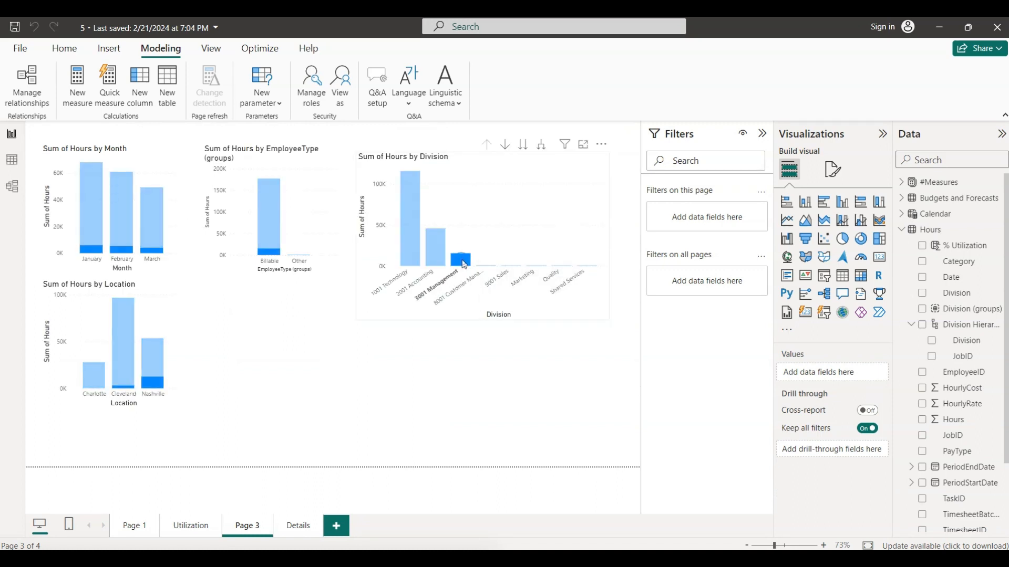
right_click(464, 264)
mouse_move(530, 386)
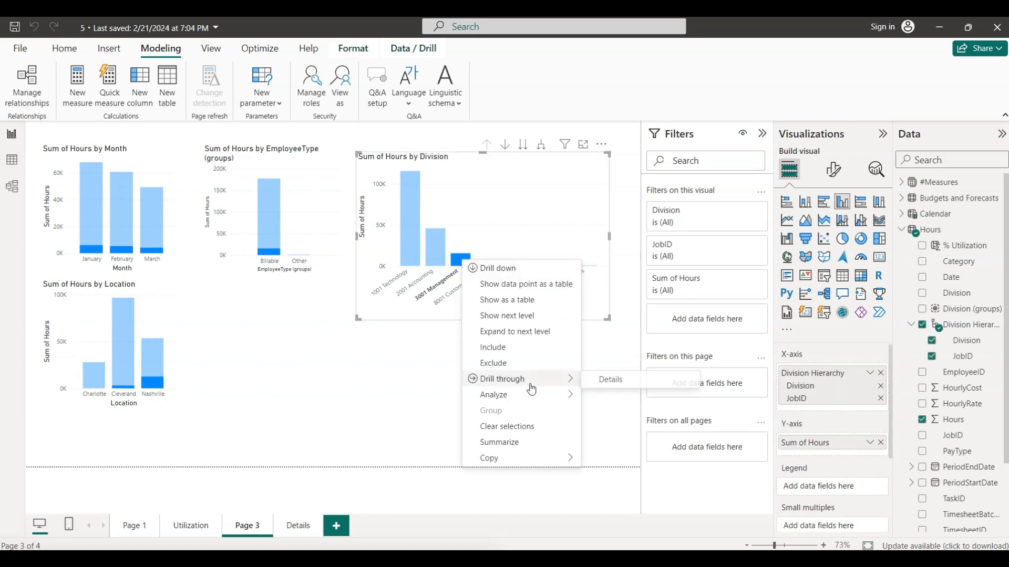
click(600, 382)
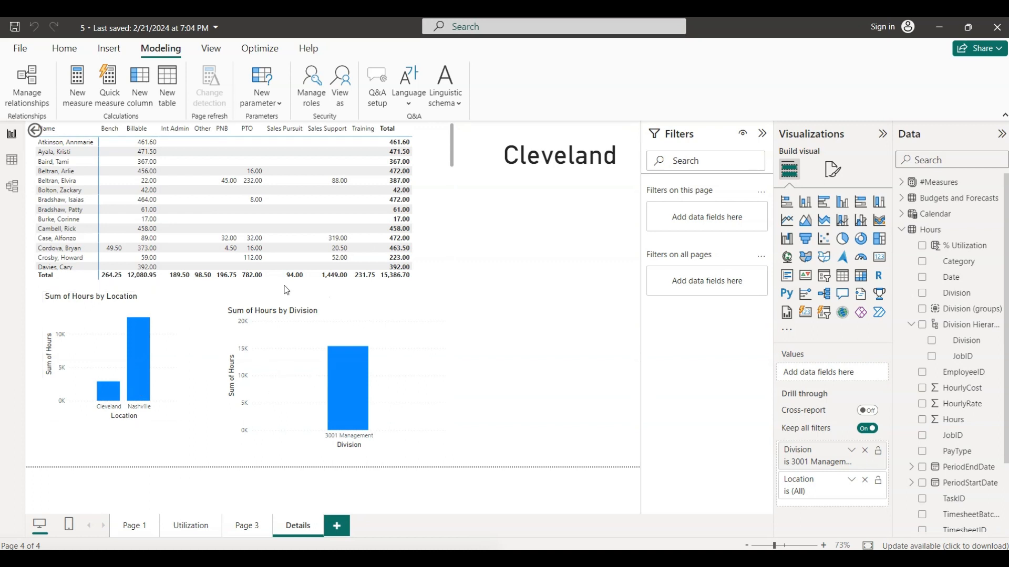
- Compare the Utilization page and Page 3 with the filtered Details page, ending on Details
click(189, 526)
click(300, 531)
click(191, 526)
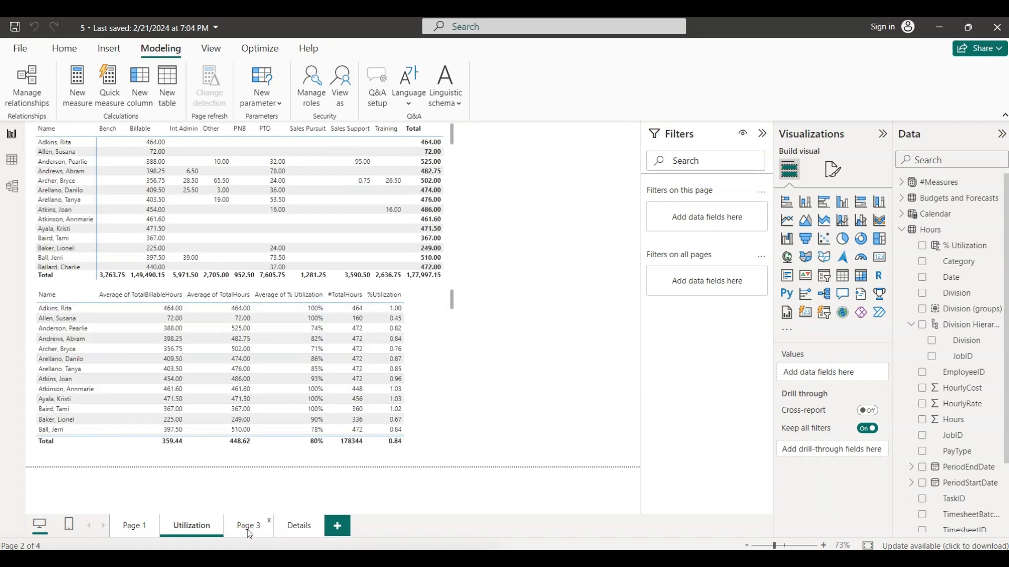
click(248, 529)
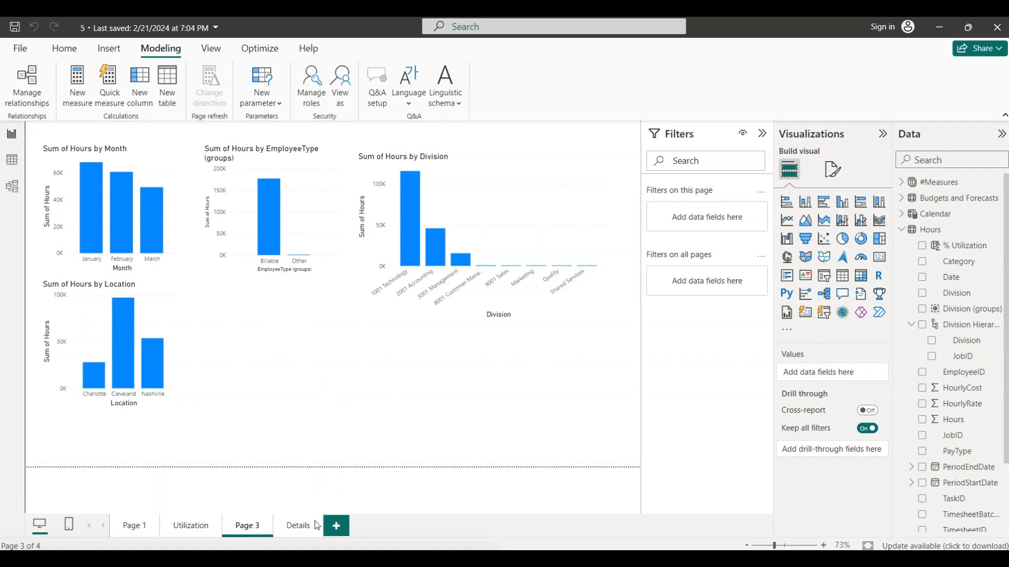
click(303, 532)
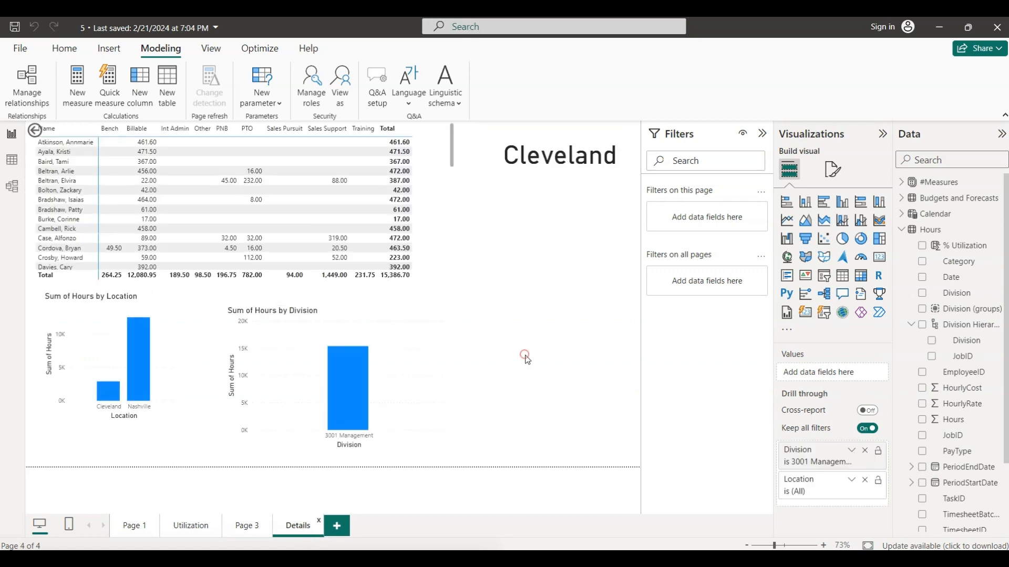
- Inspect the Details page's Location chart, including its applied filters, additional options and Cleveland column values, and switch back to the PowerPoint instructions
click(88, 324)
mouse_move(136, 291)
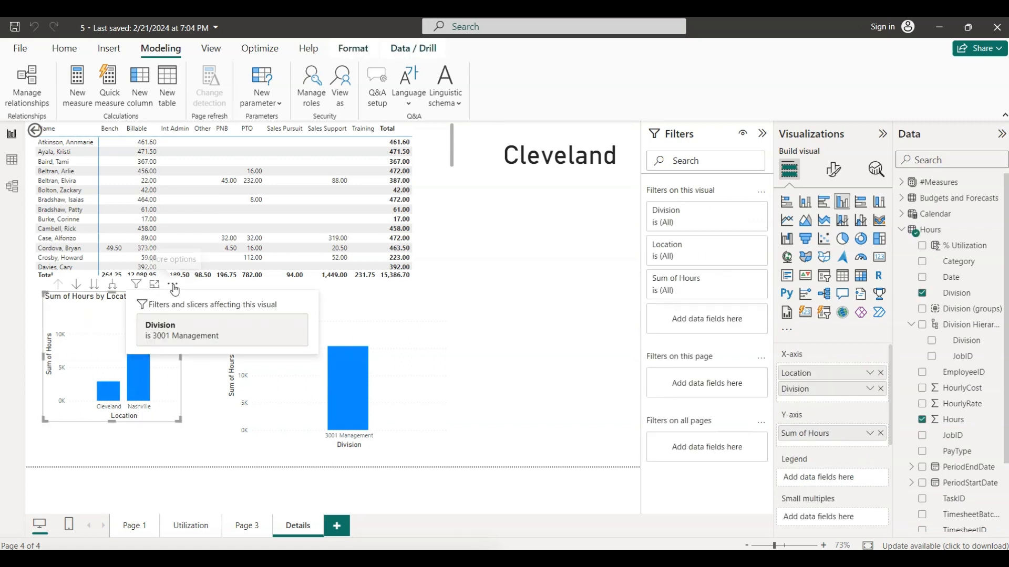
click(173, 286)
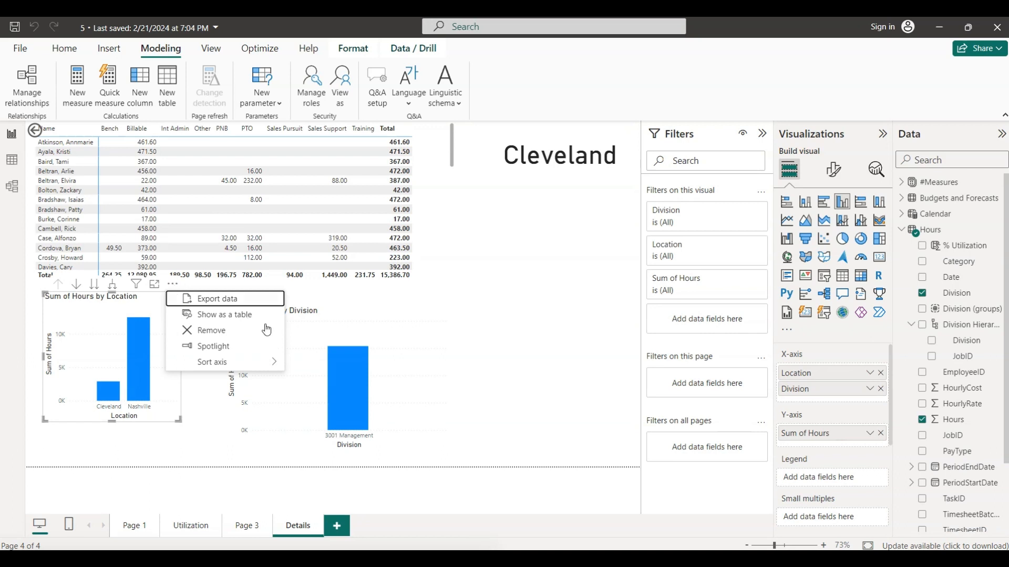
click(452, 340)
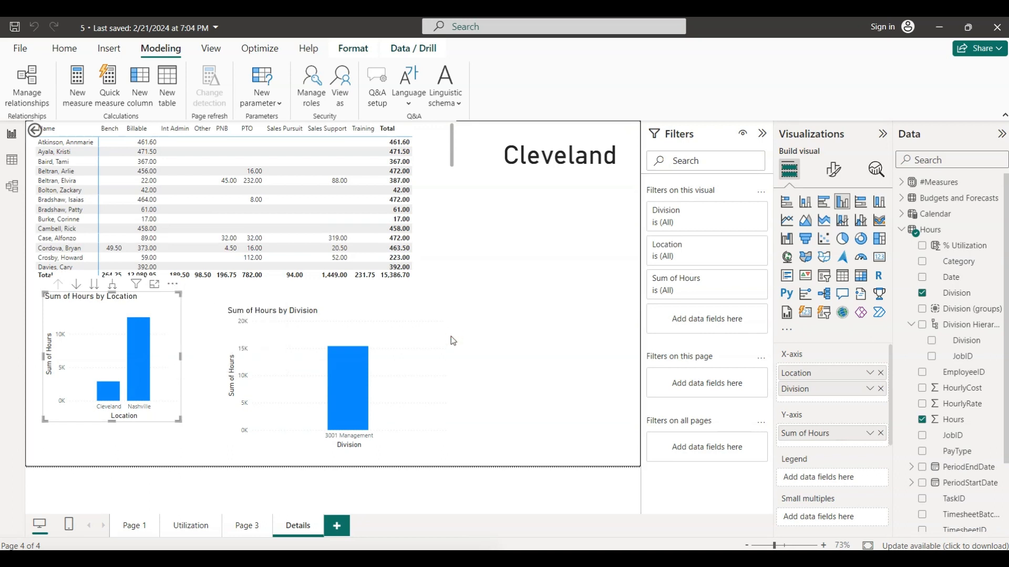
click(451, 337)
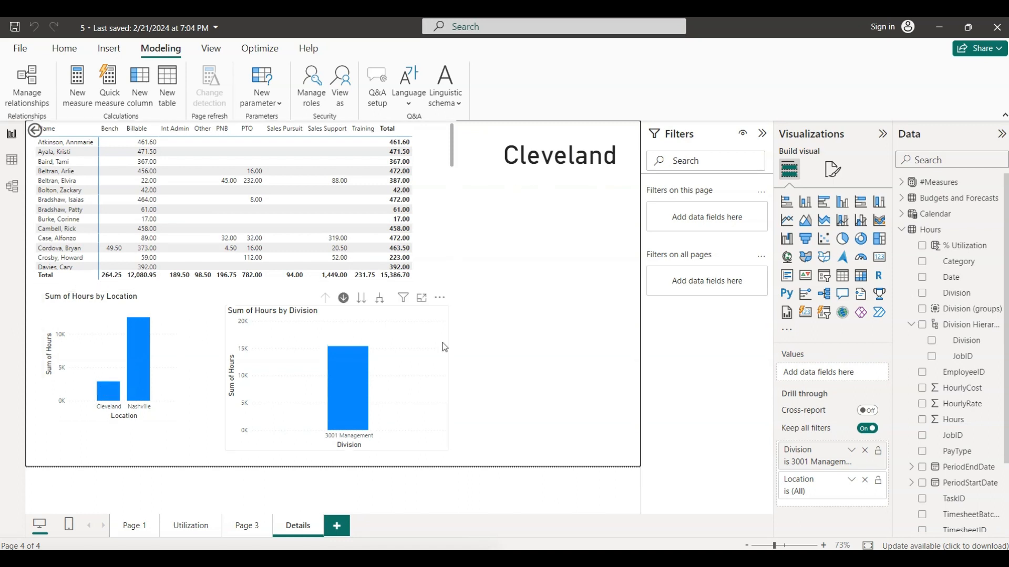
mouse_move(107, 390)
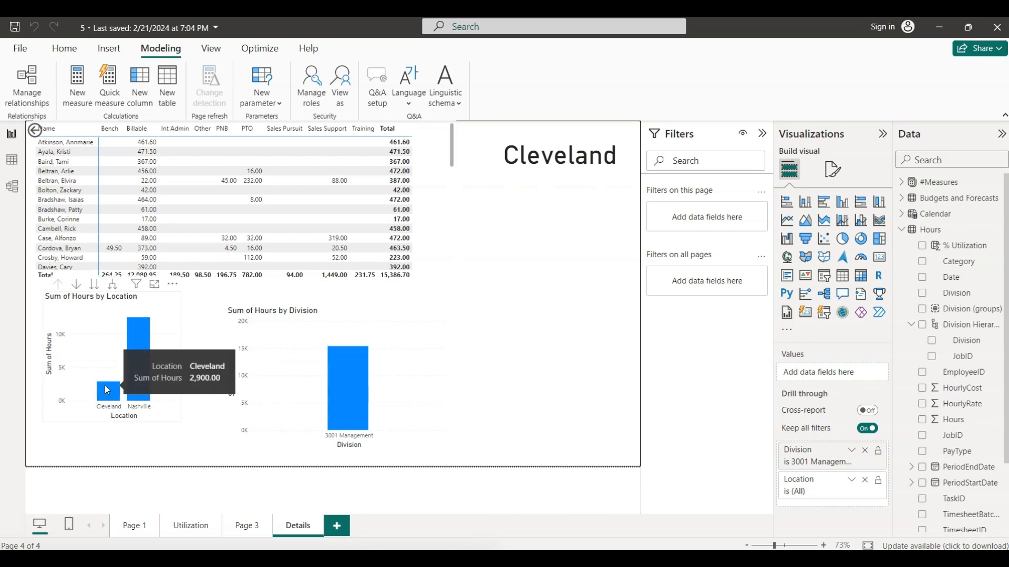
click(585, 338)
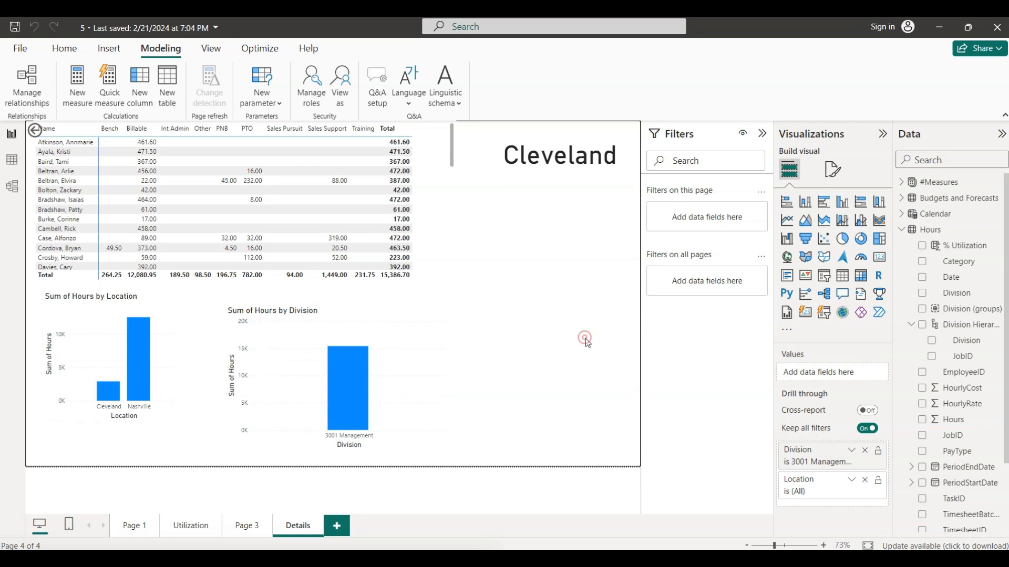
click(626, 559)
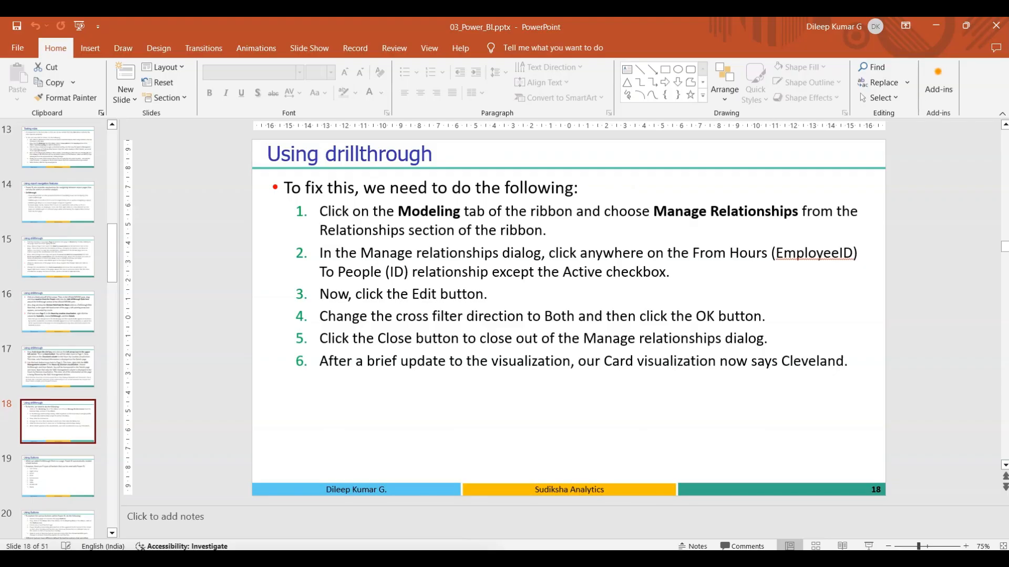
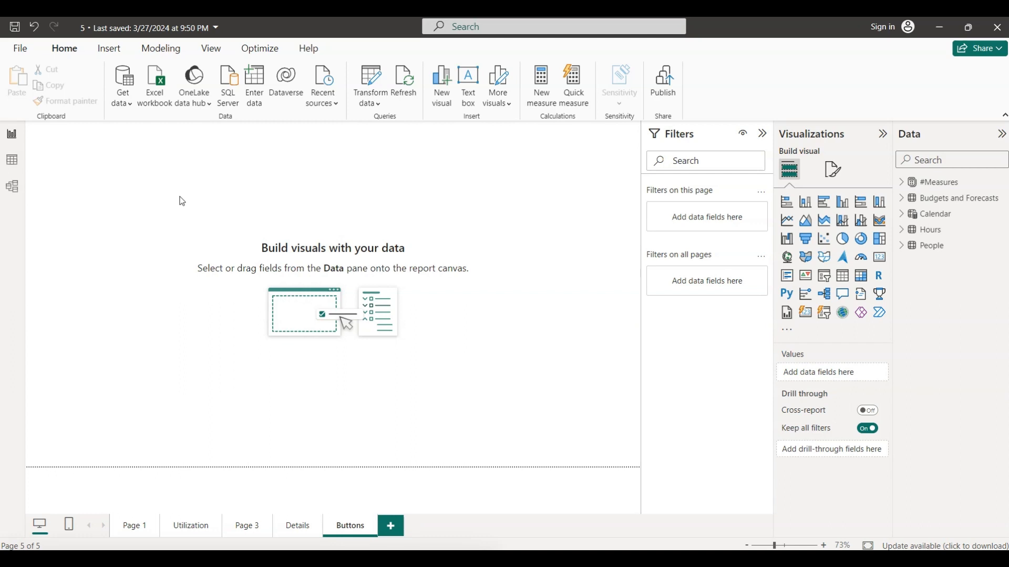
- Insert a Left arrow button and a Right arrow button on the Buttons page, placing the Right arrow below the Left arrow
click(110, 49)
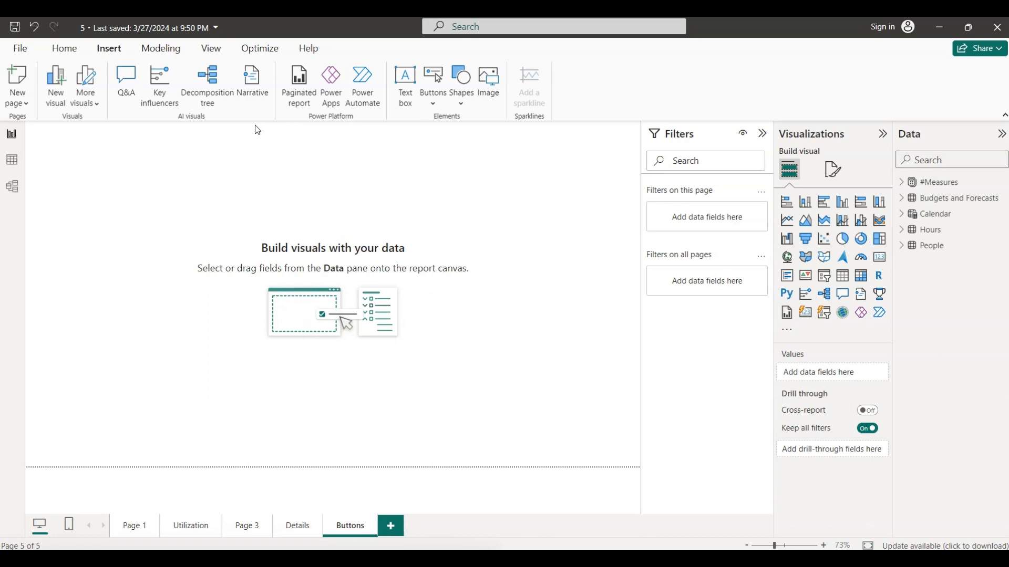
click(435, 105)
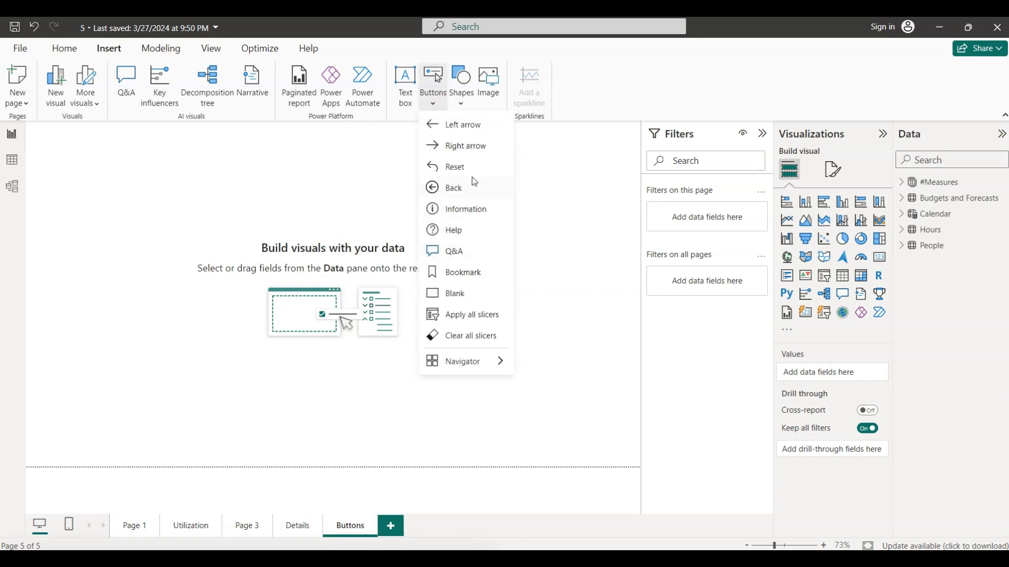
click(465, 128)
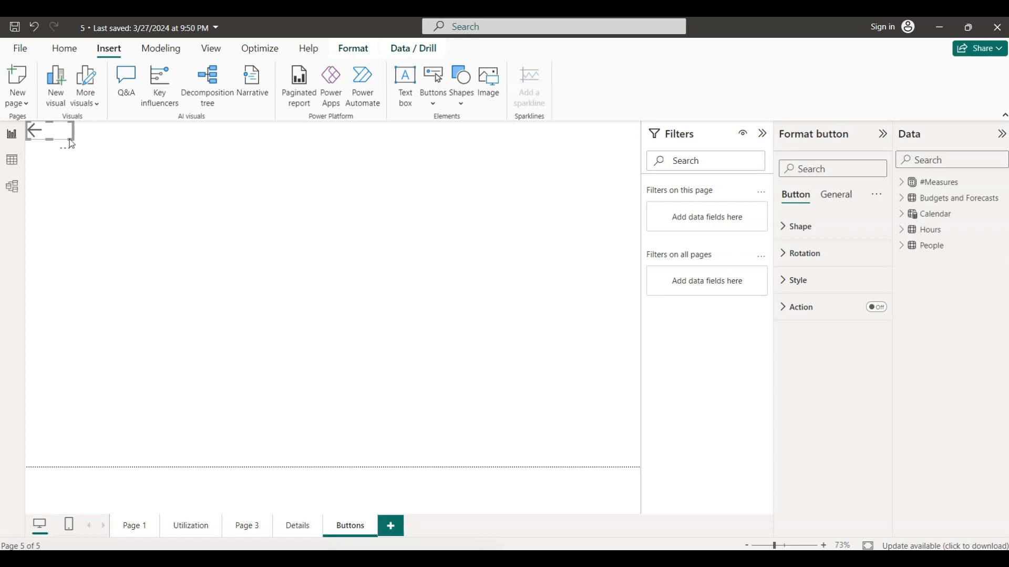
click(202, 183)
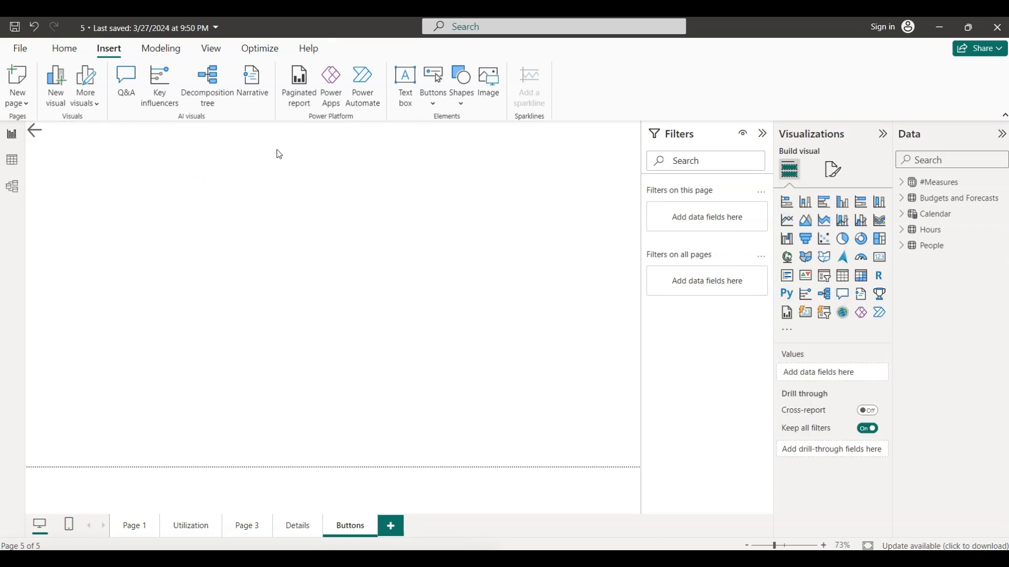
click(430, 105)
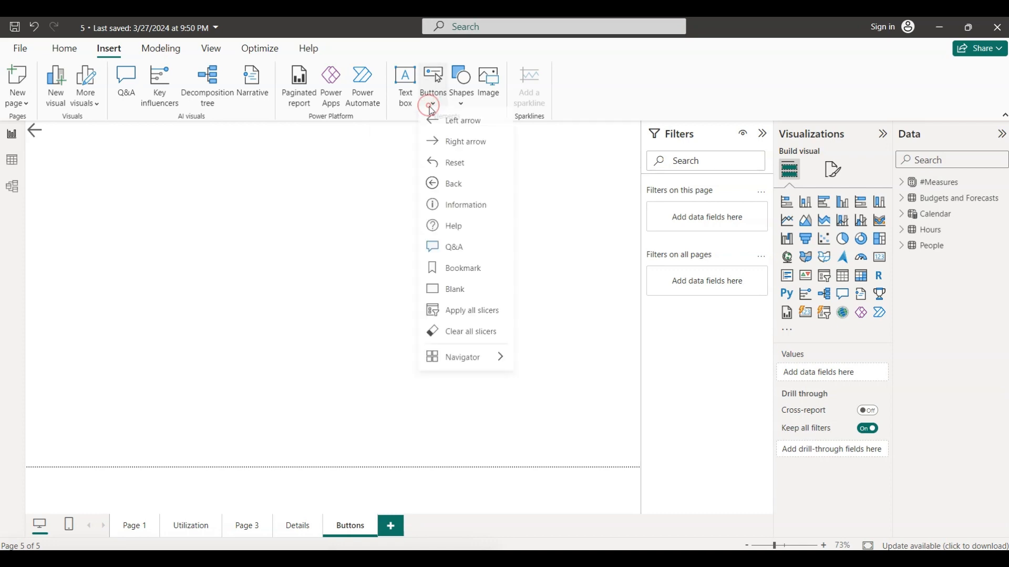
click(462, 148)
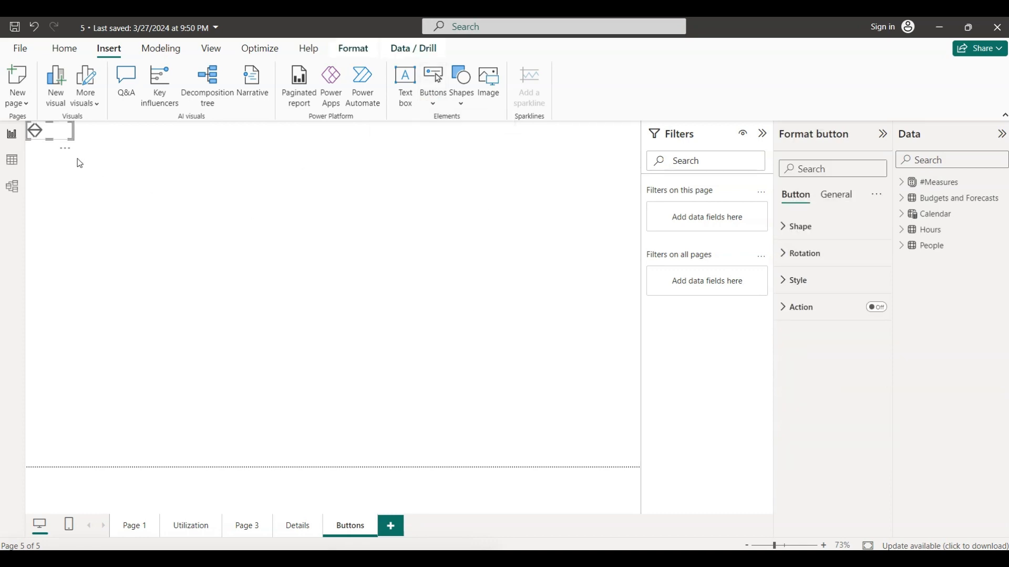
drag(57, 130, 60, 167)
click(177, 193)
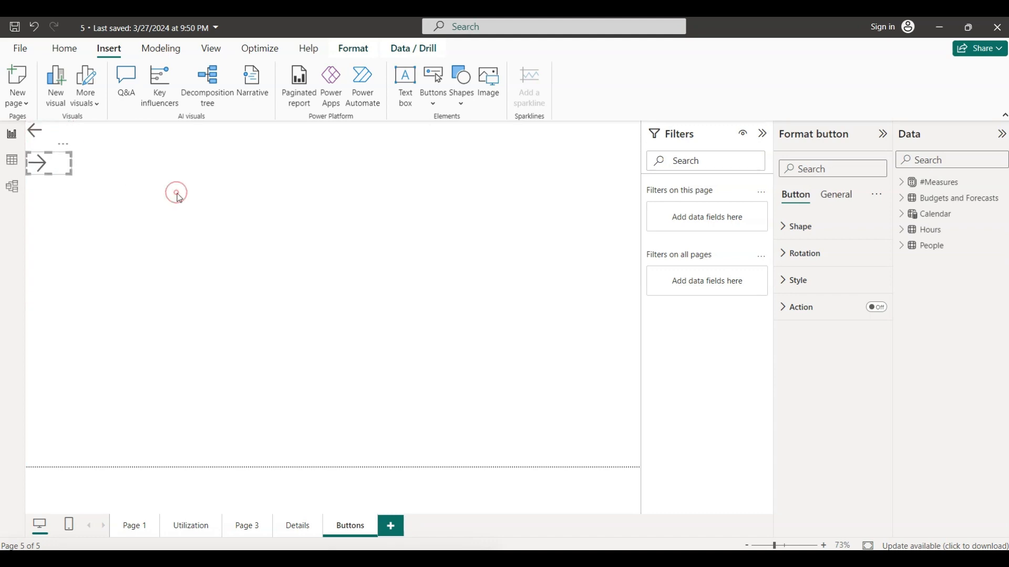
- Add a Reset button below the Right arrow and a Back button below the Reset button
click(438, 105)
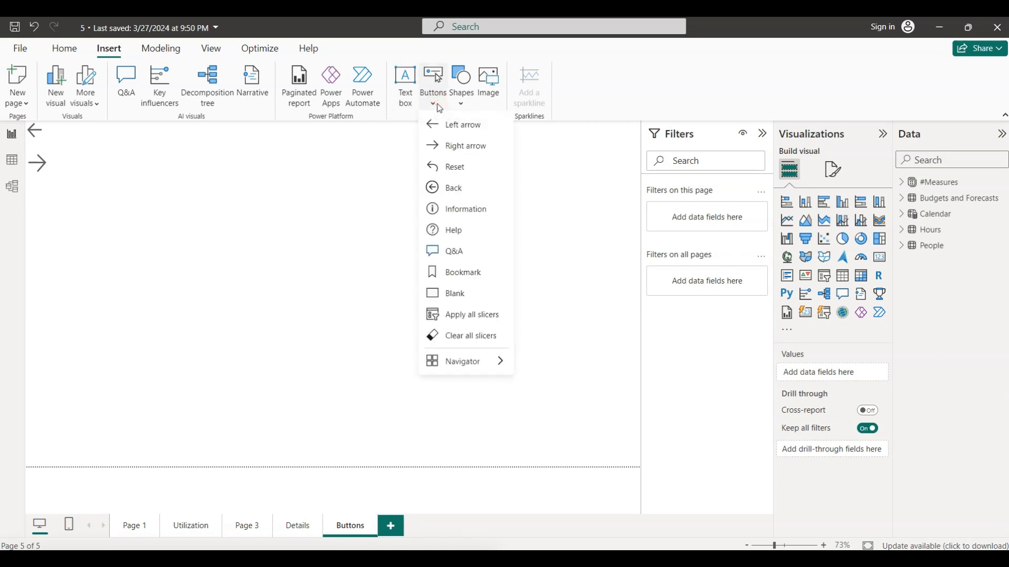
click(465, 167)
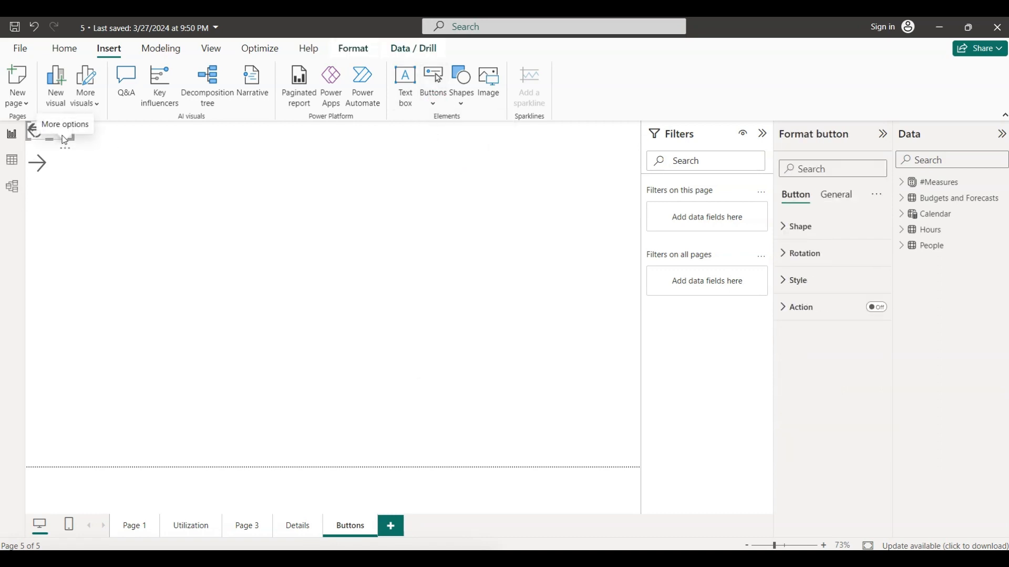
drag(61, 132, 66, 193)
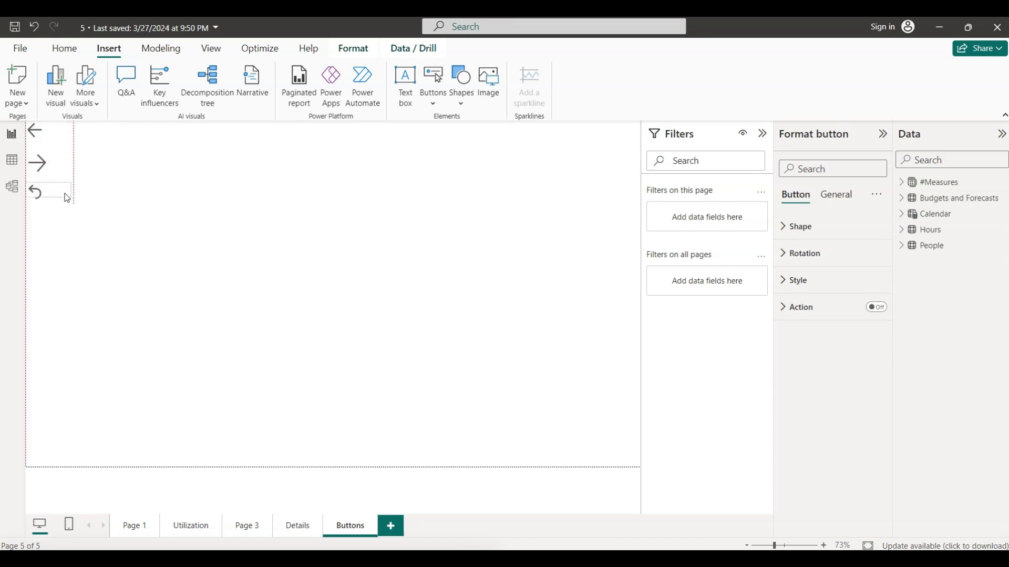
click(161, 215)
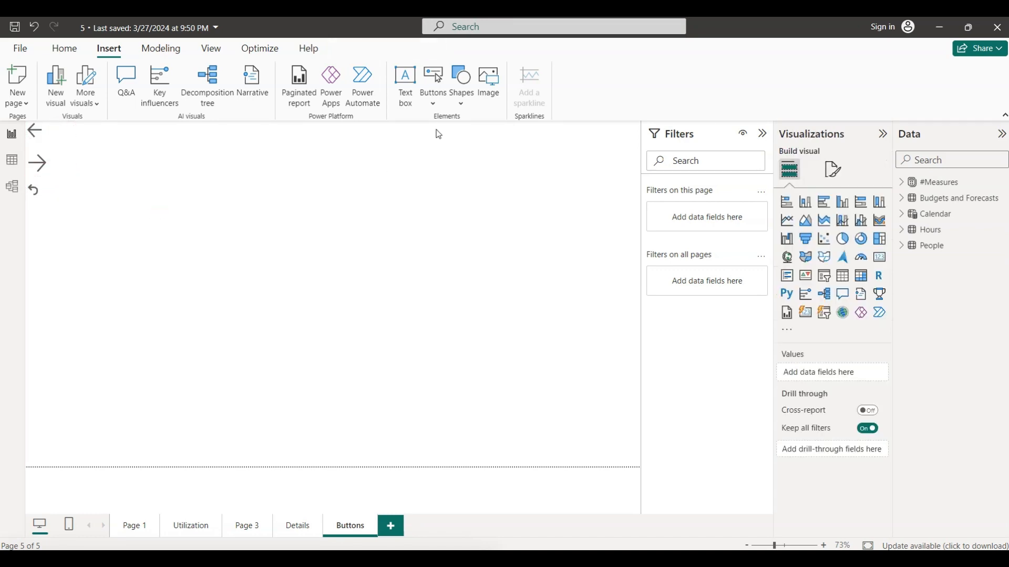
click(440, 103)
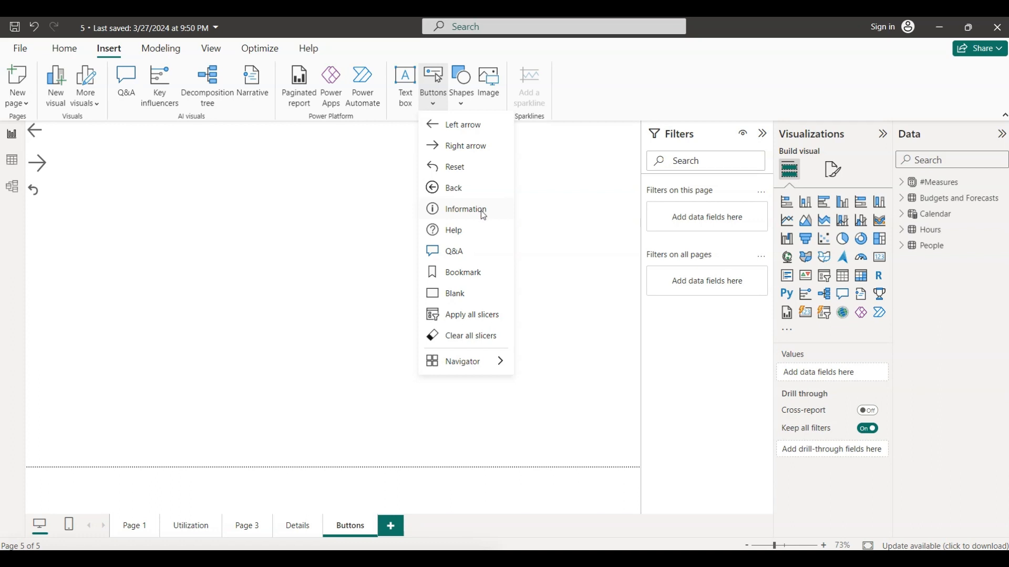
click(455, 188)
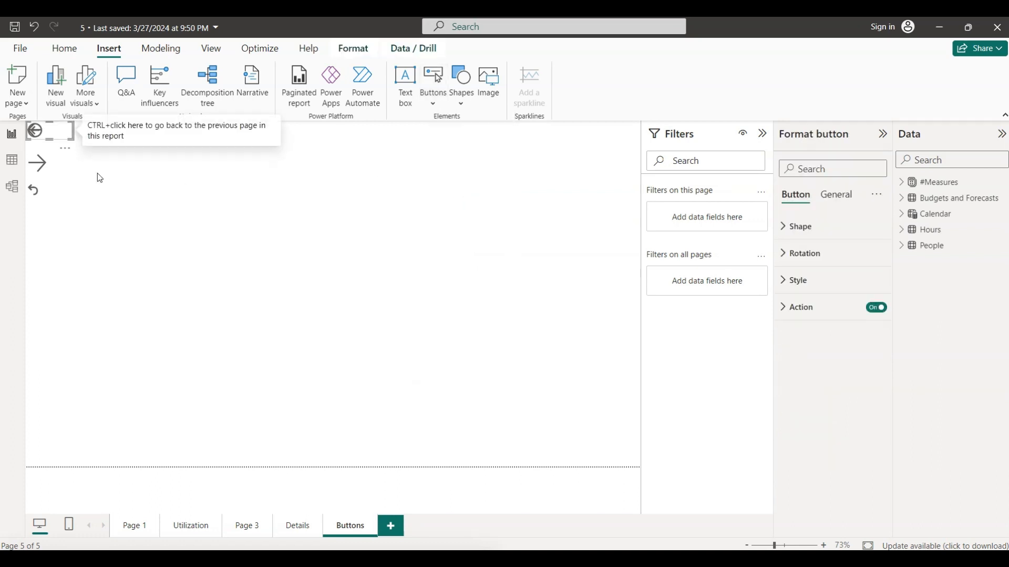
drag(62, 140, 64, 219)
click(185, 224)
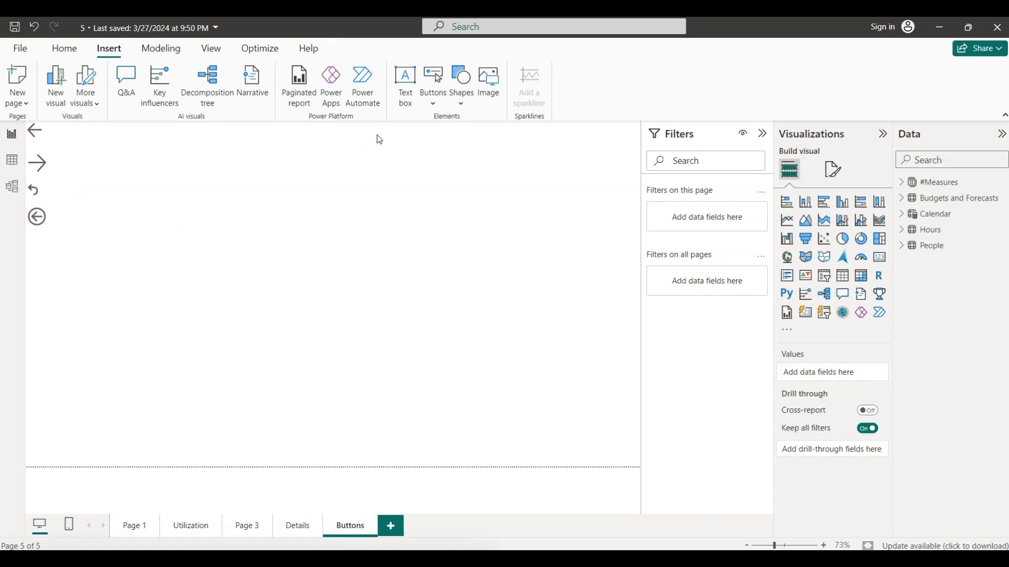
- Add an Information button beside the Left arrow and a Help button beside the Right arrow, starting a second column
click(434, 107)
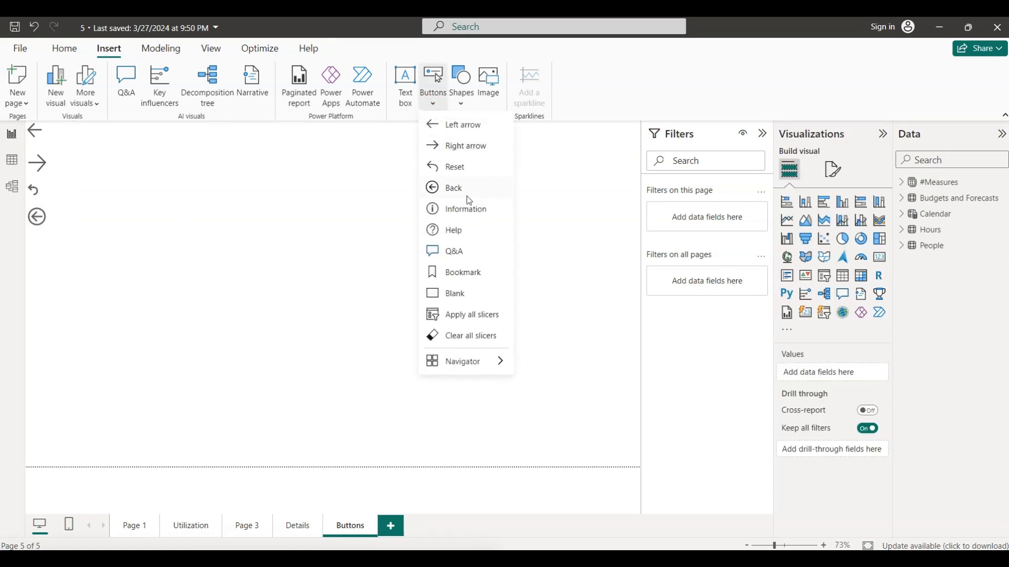
click(476, 210)
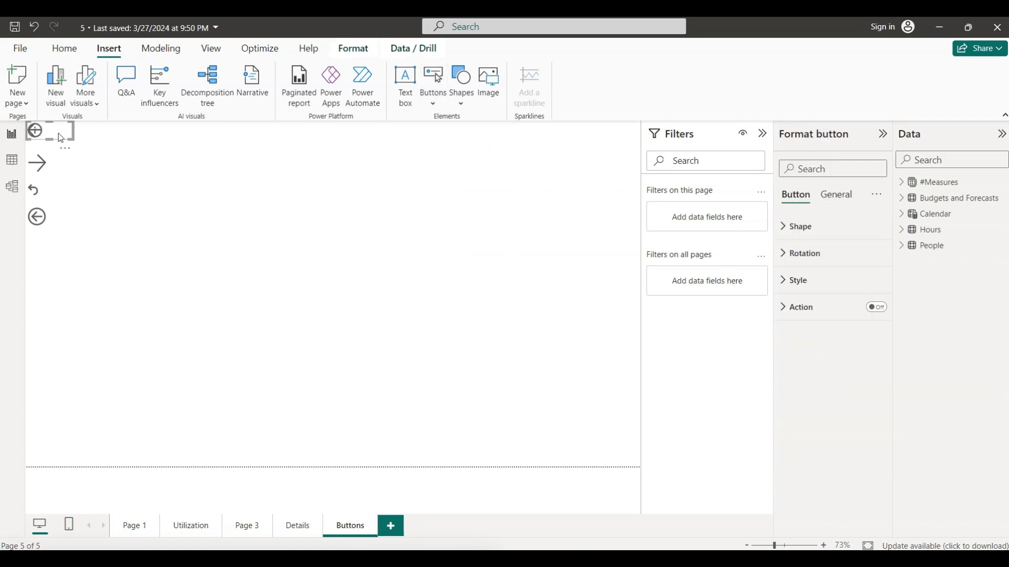
drag(59, 130, 127, 130)
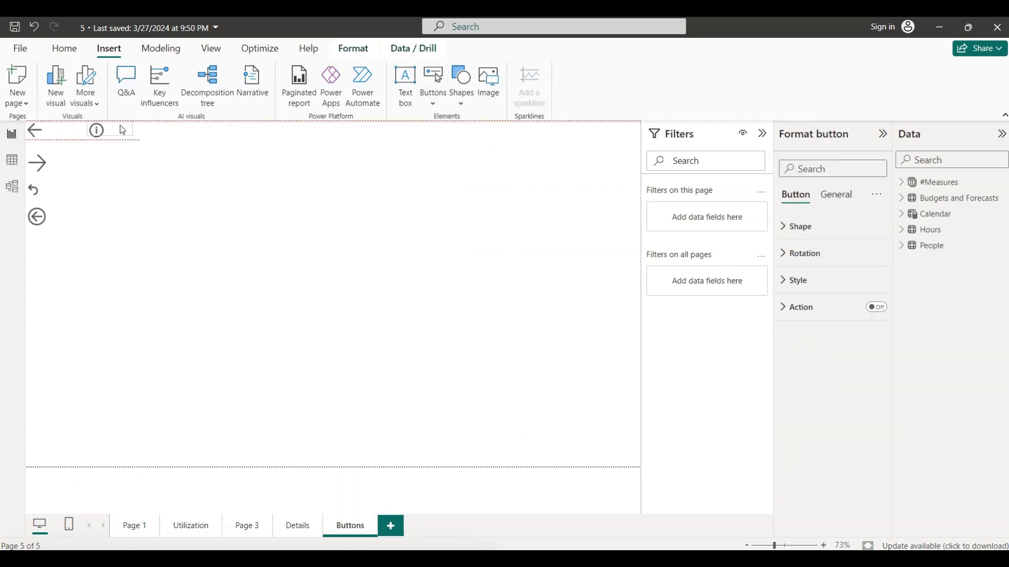
click(225, 171)
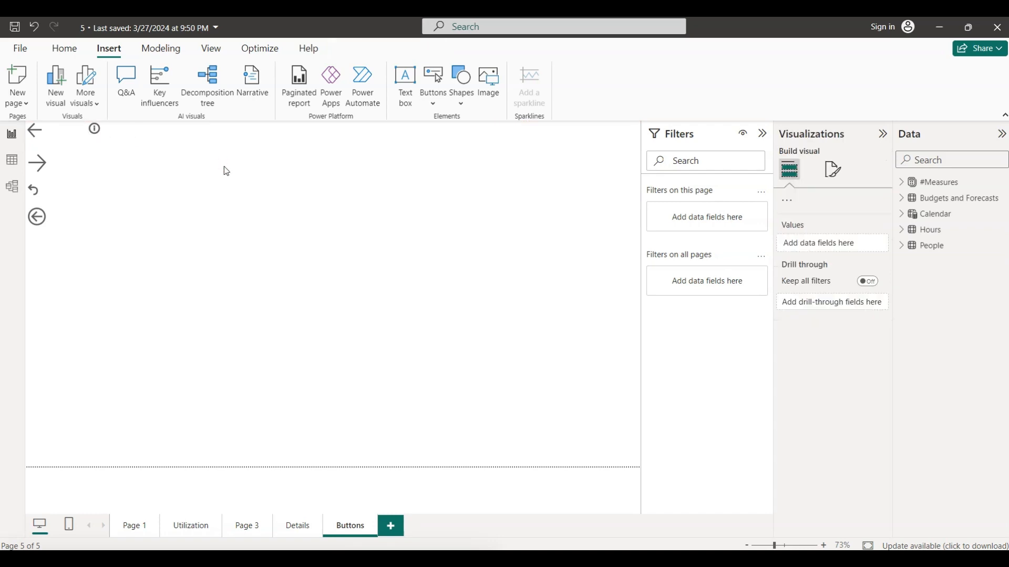
click(433, 102)
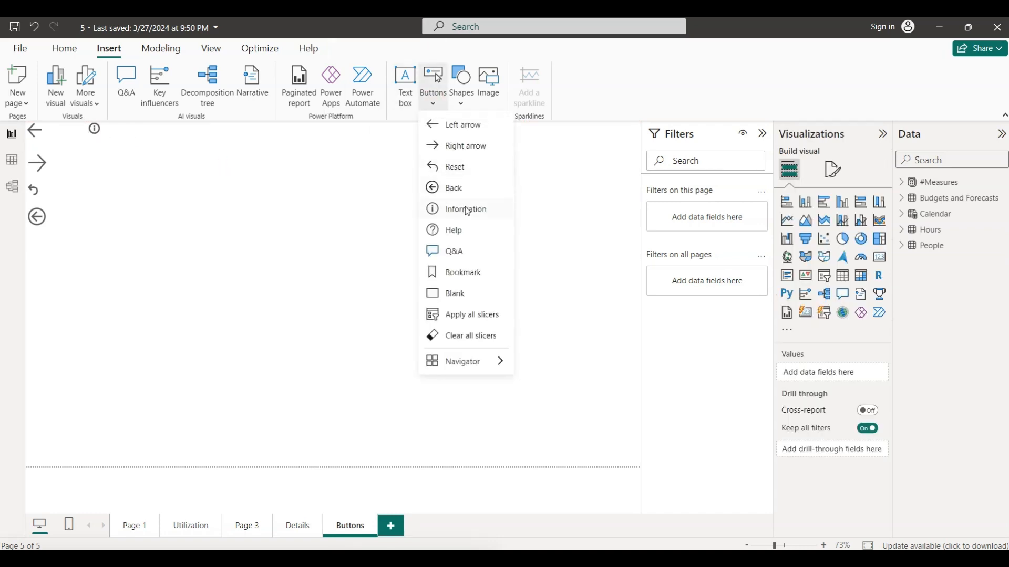
click(465, 231)
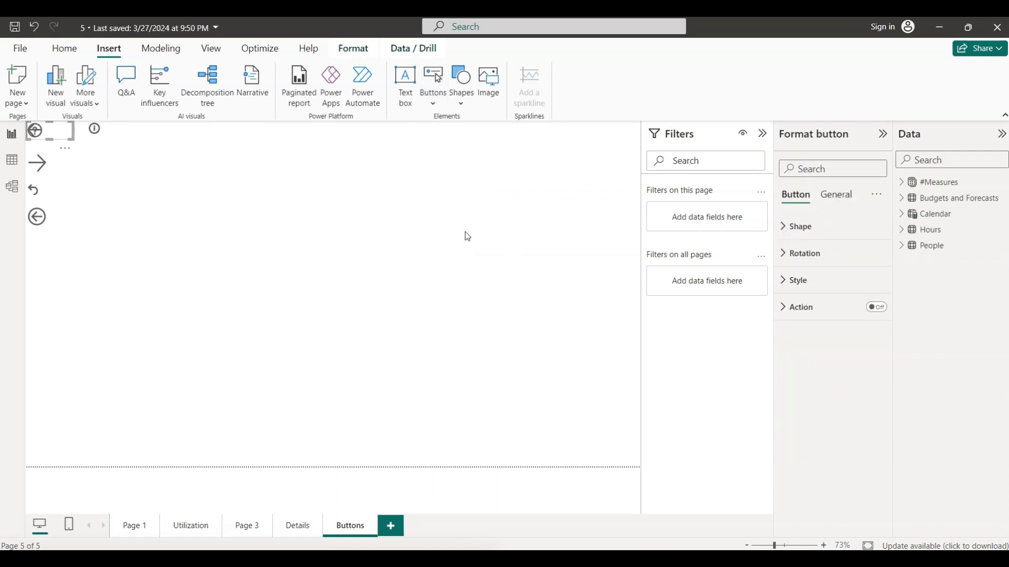
drag(63, 141, 110, 164)
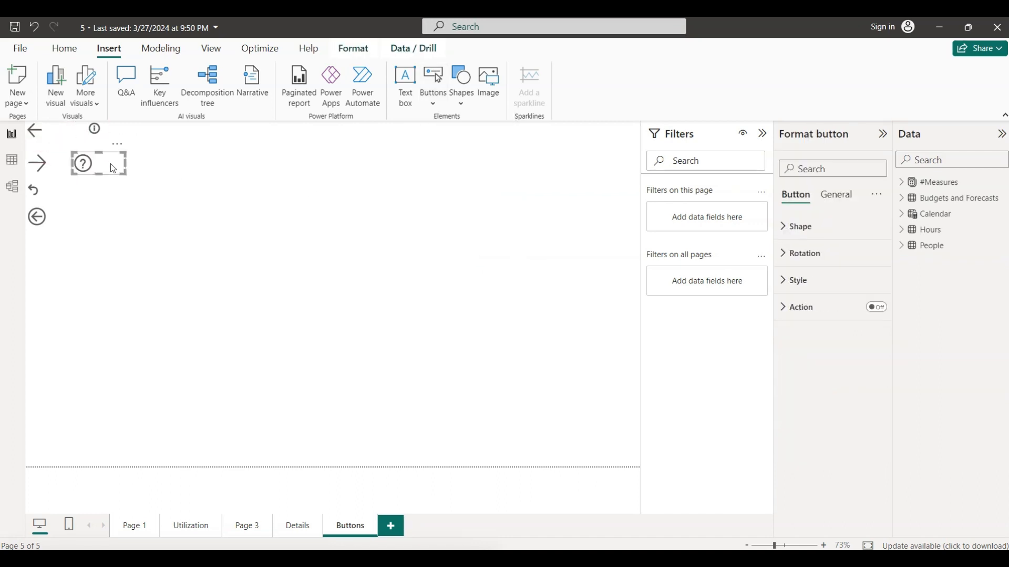
click(207, 192)
- Add a Q&A button below the Help button and a Bookmark button below the Q&A button
click(433, 109)
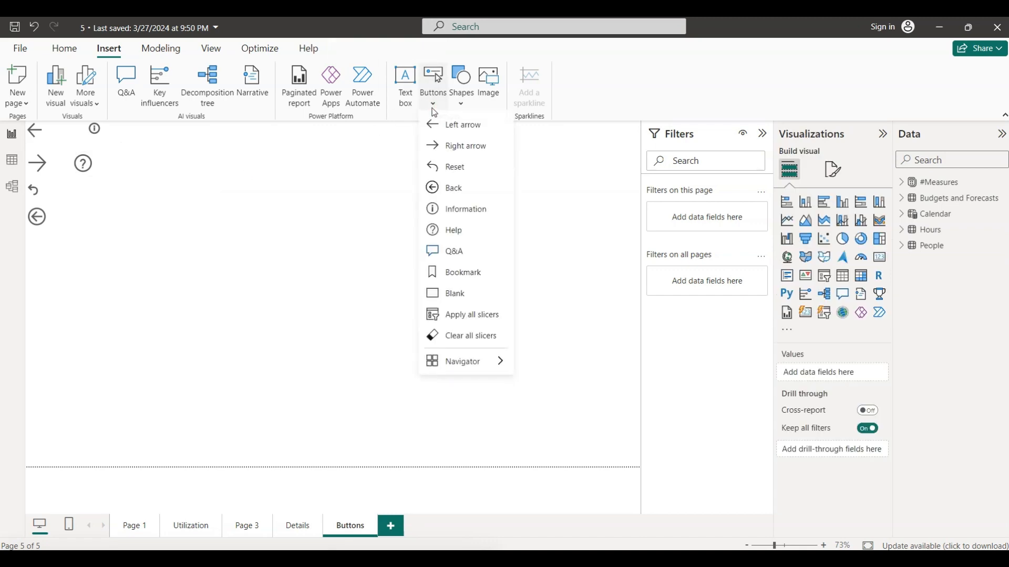
click(463, 252)
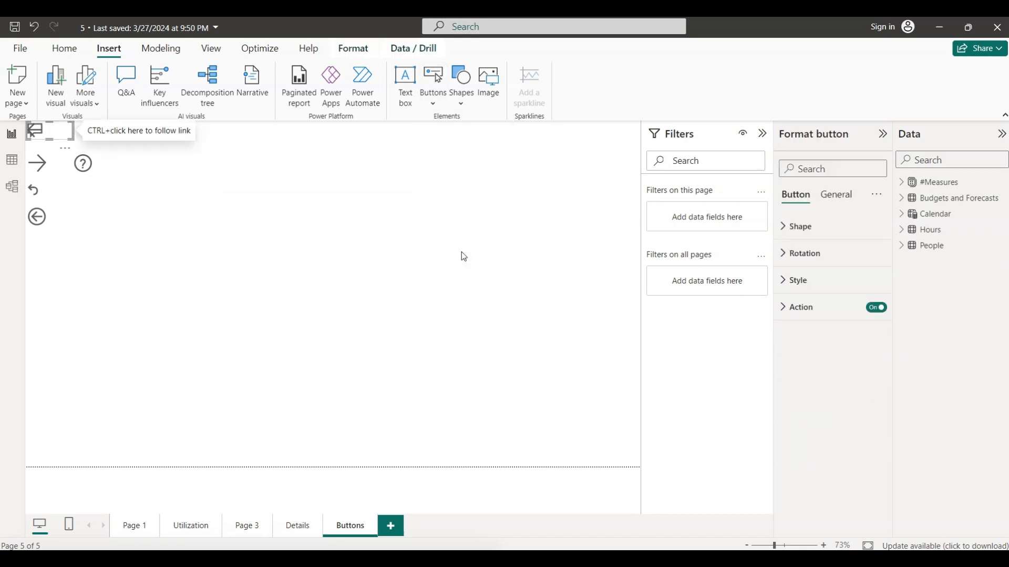
drag(52, 131, 106, 191)
click(246, 221)
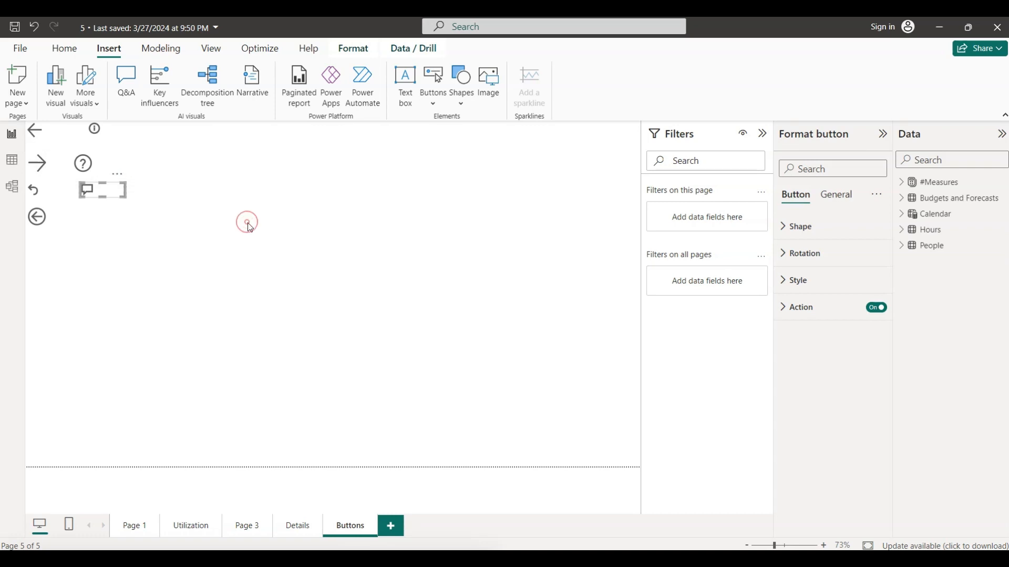
click(434, 108)
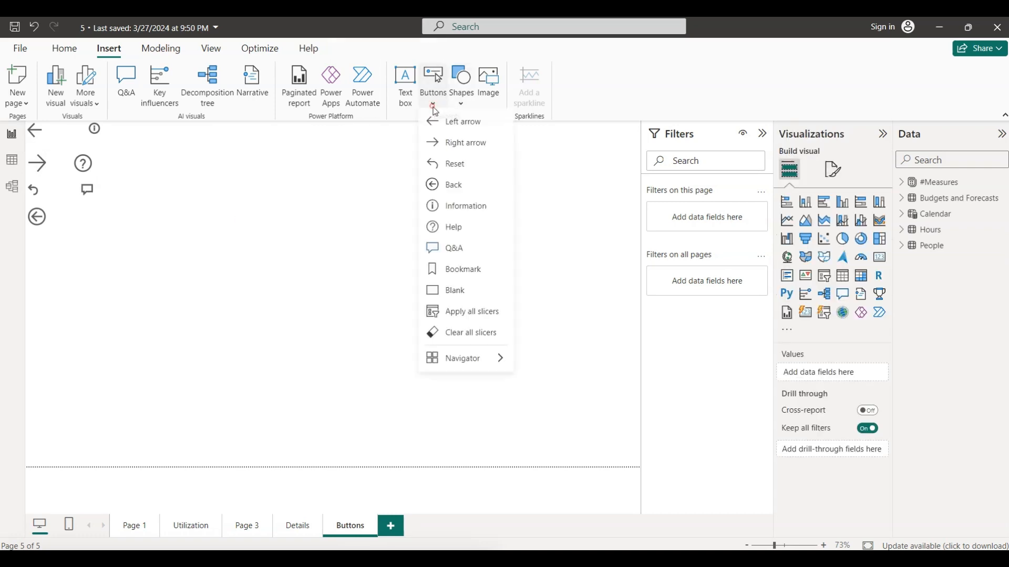
click(461, 276)
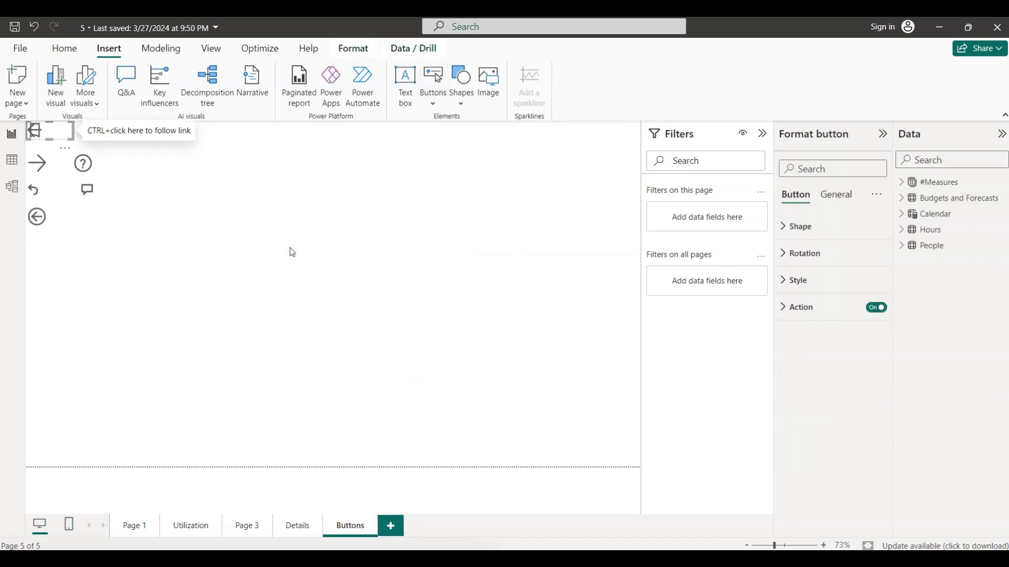
drag(53, 135, 101, 223)
click(334, 159)
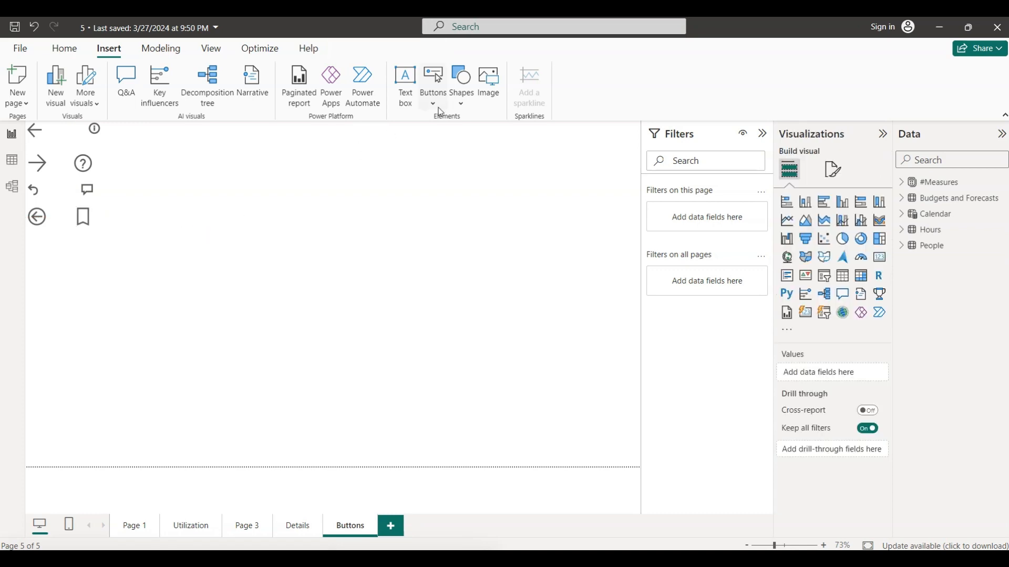
- Insert a Blank button and place it below the Bookmark button in the second column
click(433, 104)
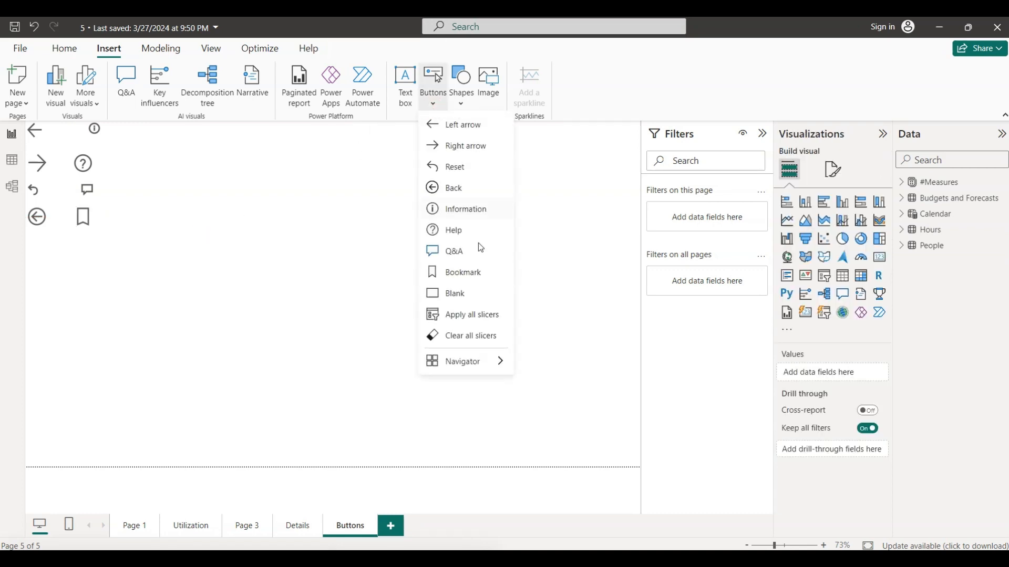
click(464, 299)
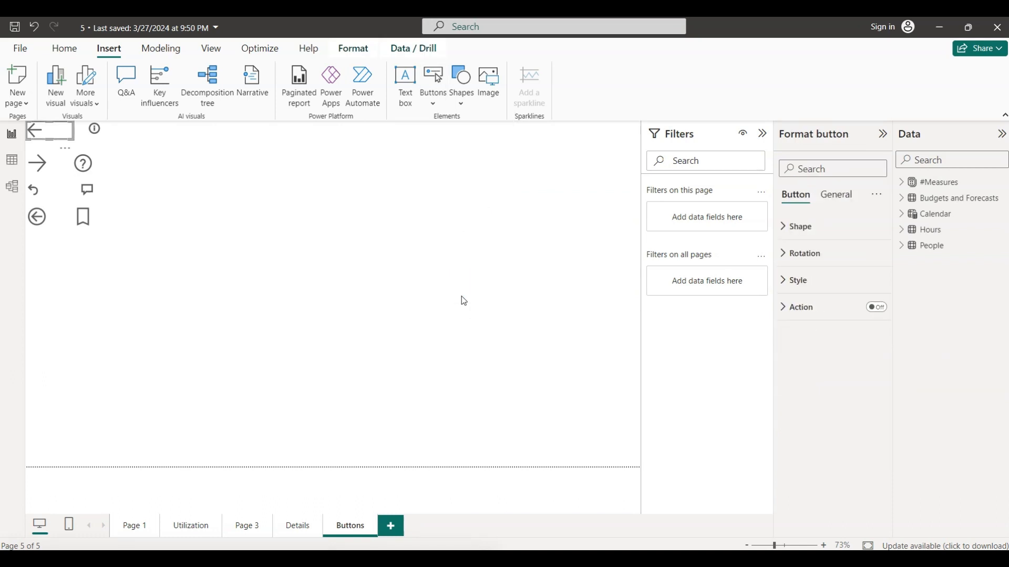
drag(56, 131, 103, 247)
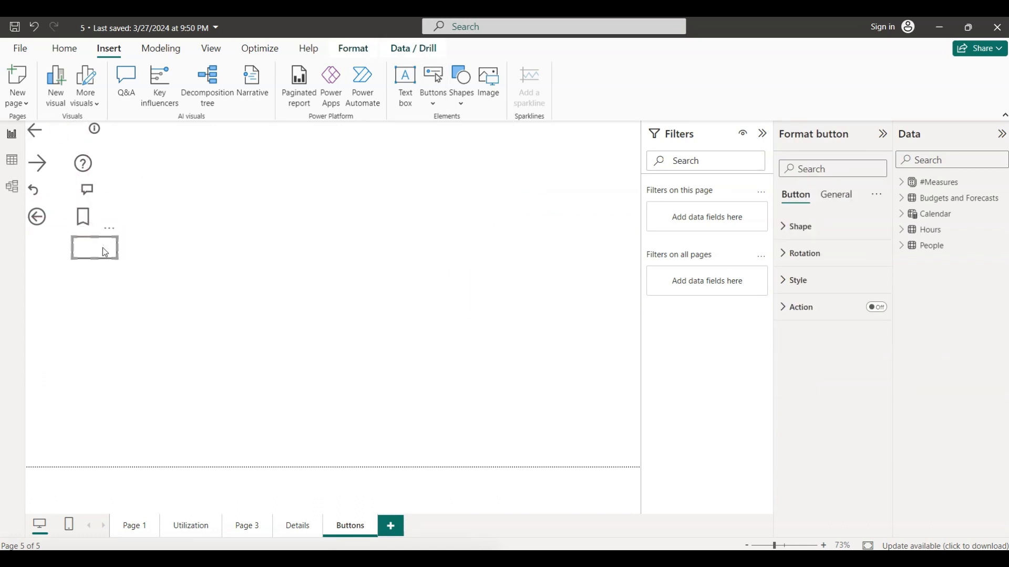
click(210, 273)
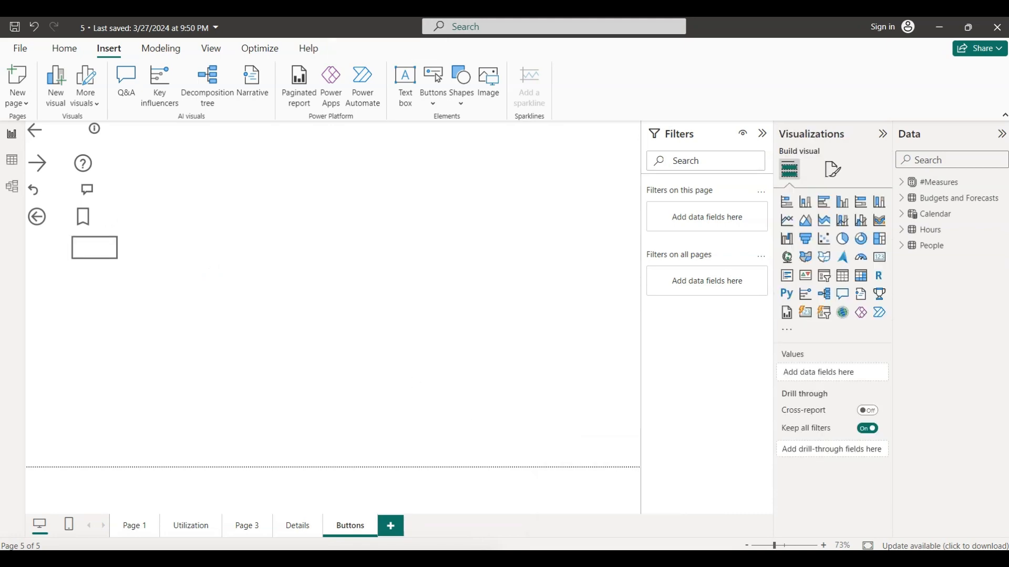
- Switch to PowerPoint, read the Using Buttons and Button states instructions, and return to the Power BI report
key(alt+Tab)
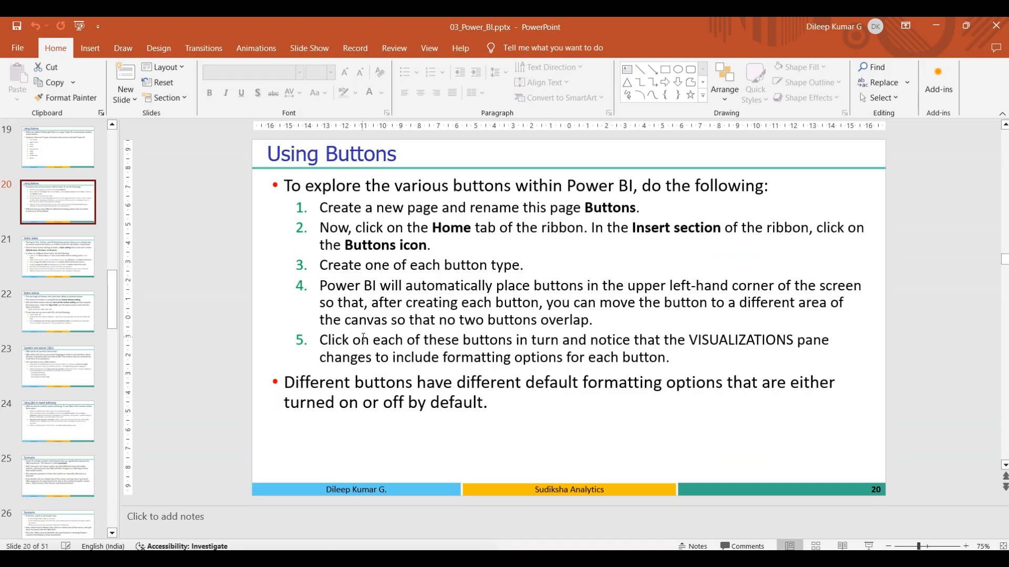
click(64, 265)
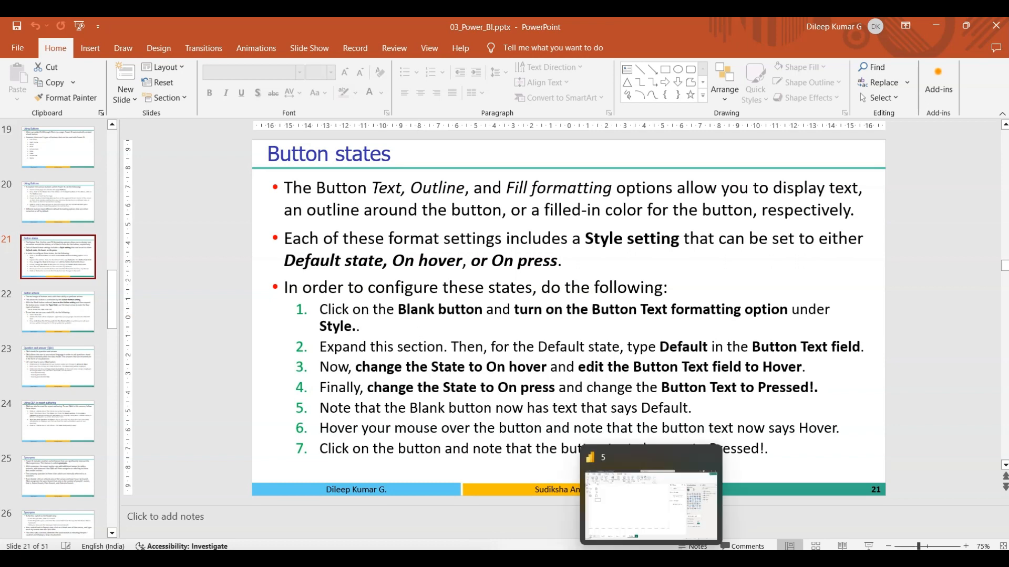
click(651, 558)
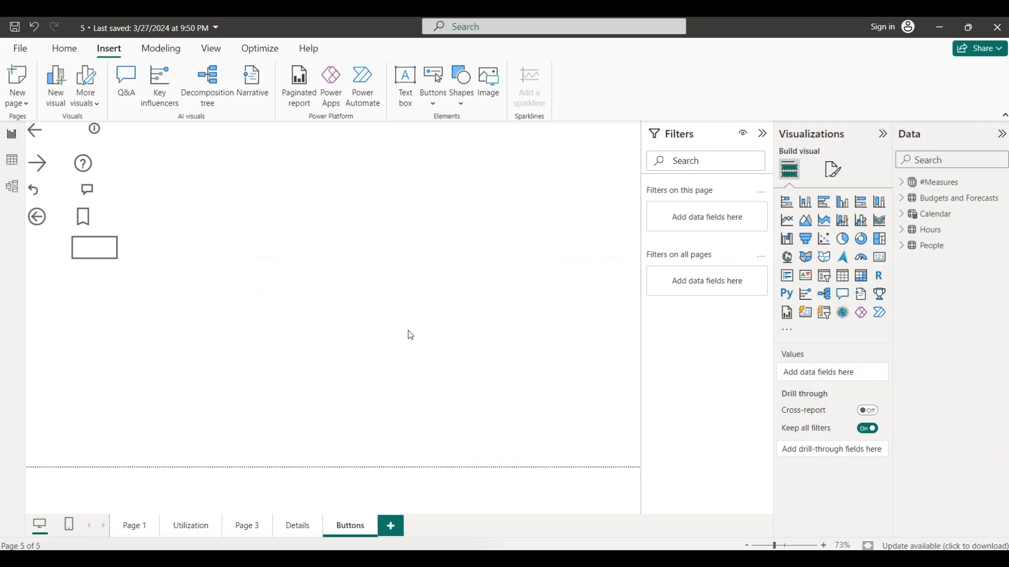
- Select the Blank button and review the states available in its shape settings
click(101, 252)
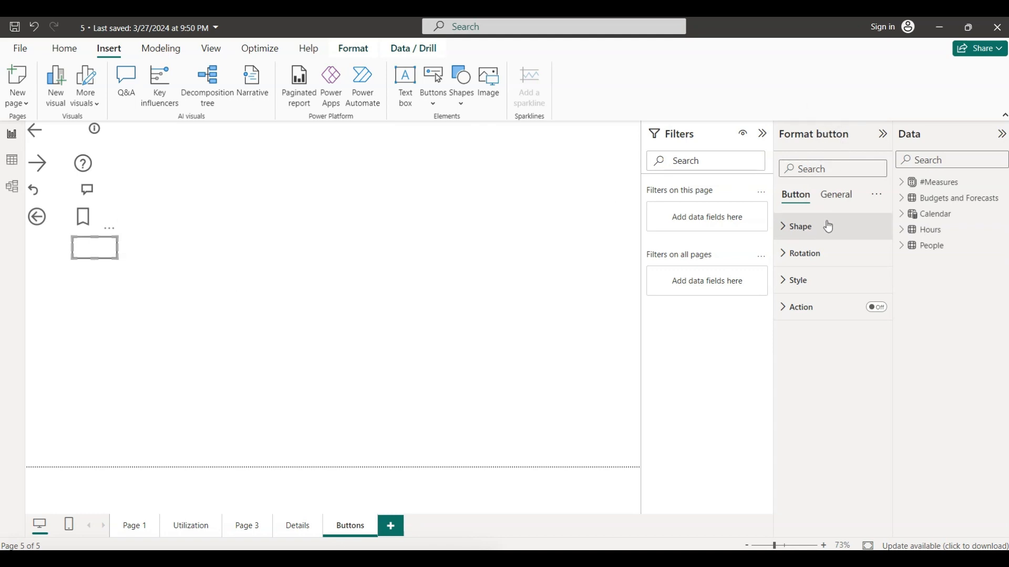
click(783, 228)
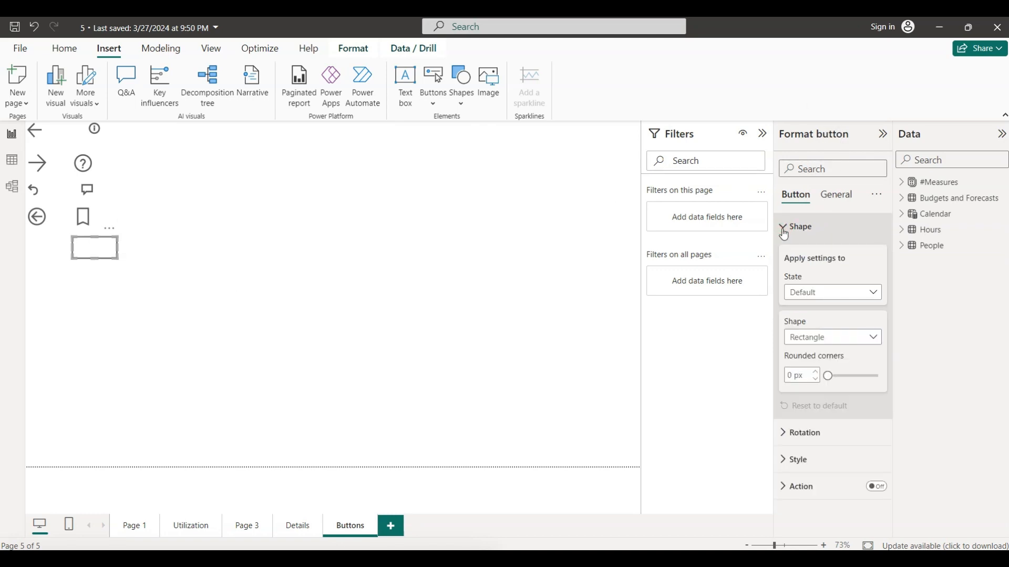
click(877, 294)
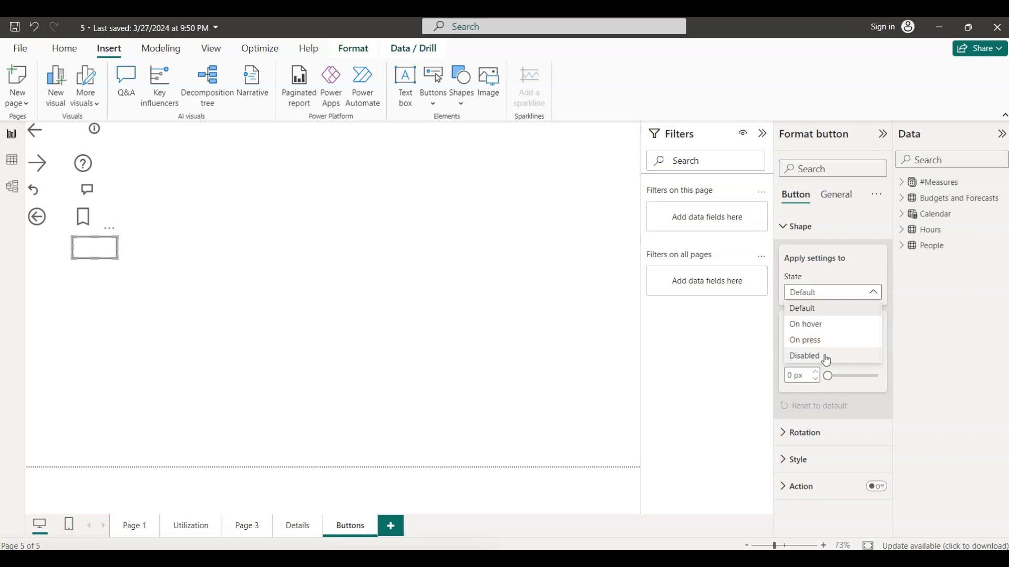
click(638, 320)
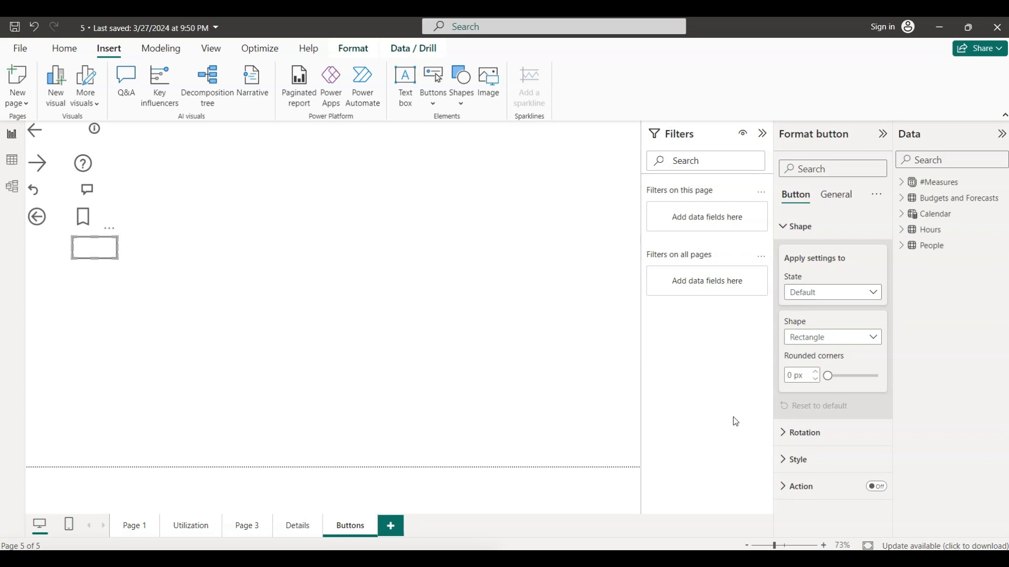
- Turn on the Blank button's text in its style settings and enter "Defafut" as the Default state text
click(782, 461)
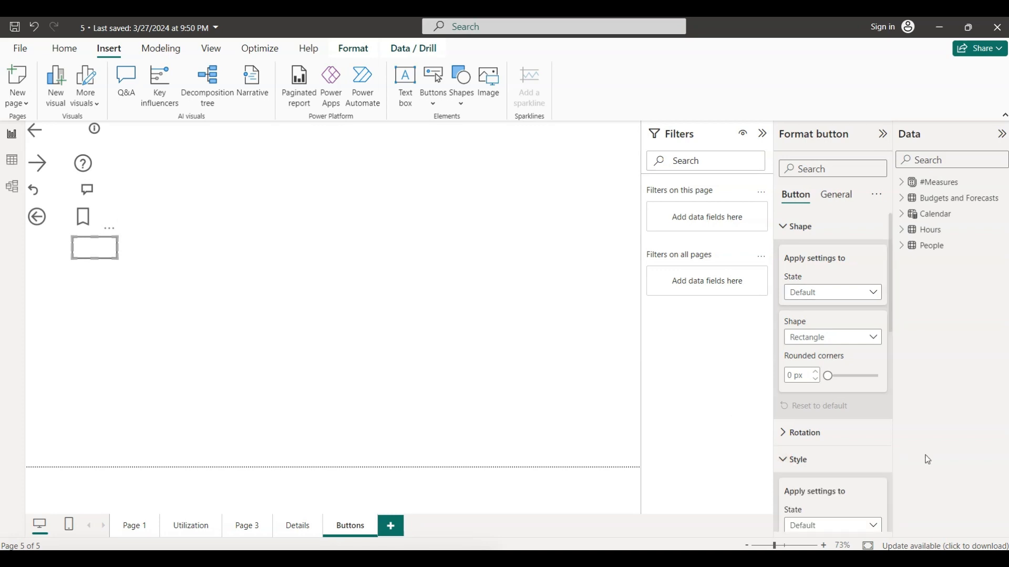
drag(893, 303, 907, 392)
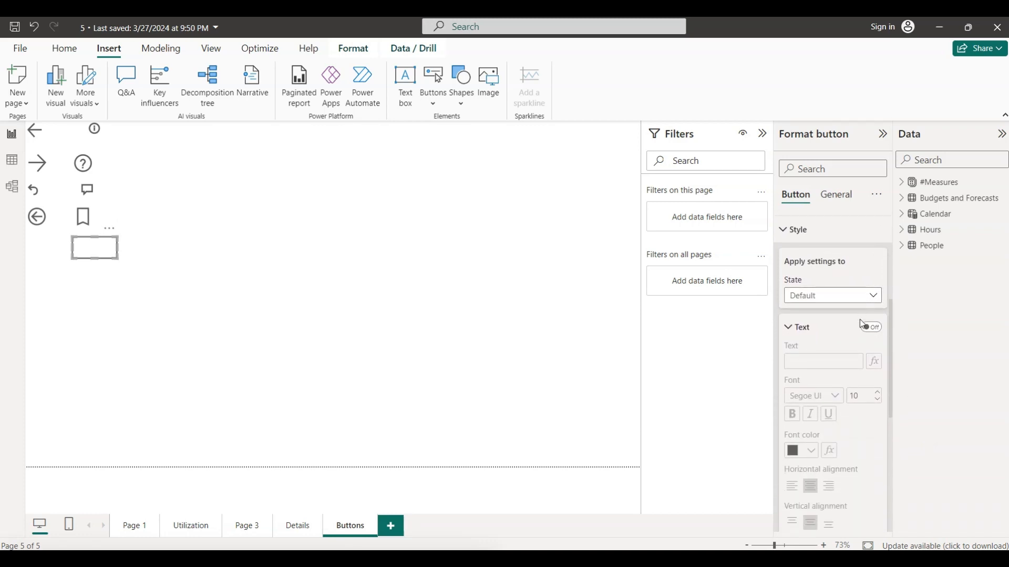
click(872, 328)
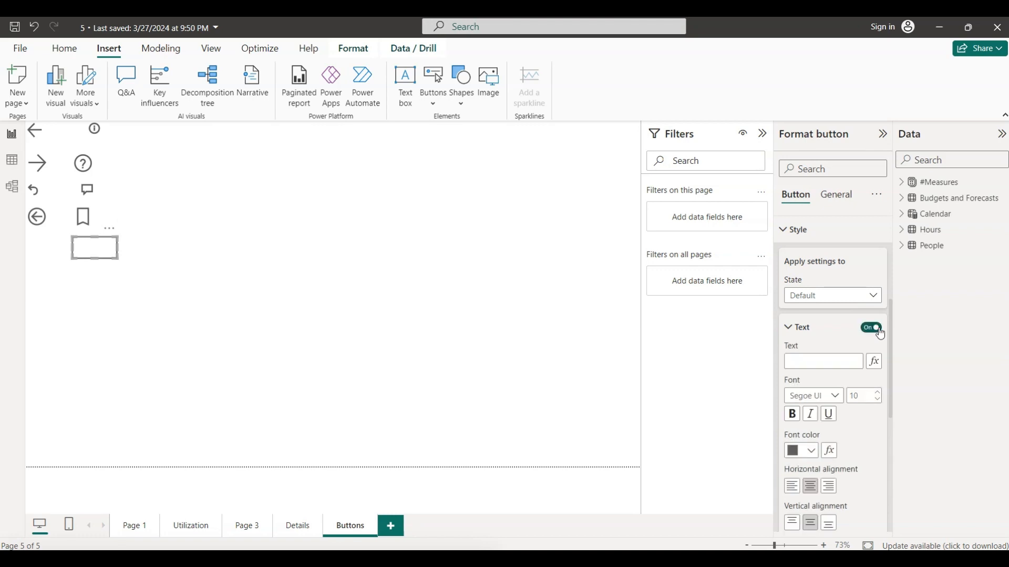
click(794, 362)
text(Deafut)
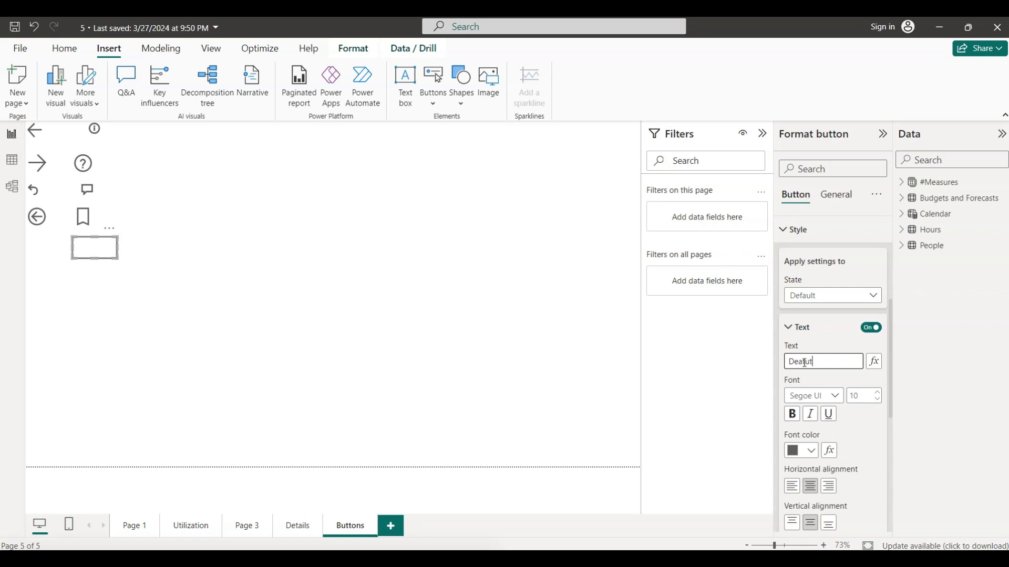
click(799, 363)
text(f)
click(834, 377)
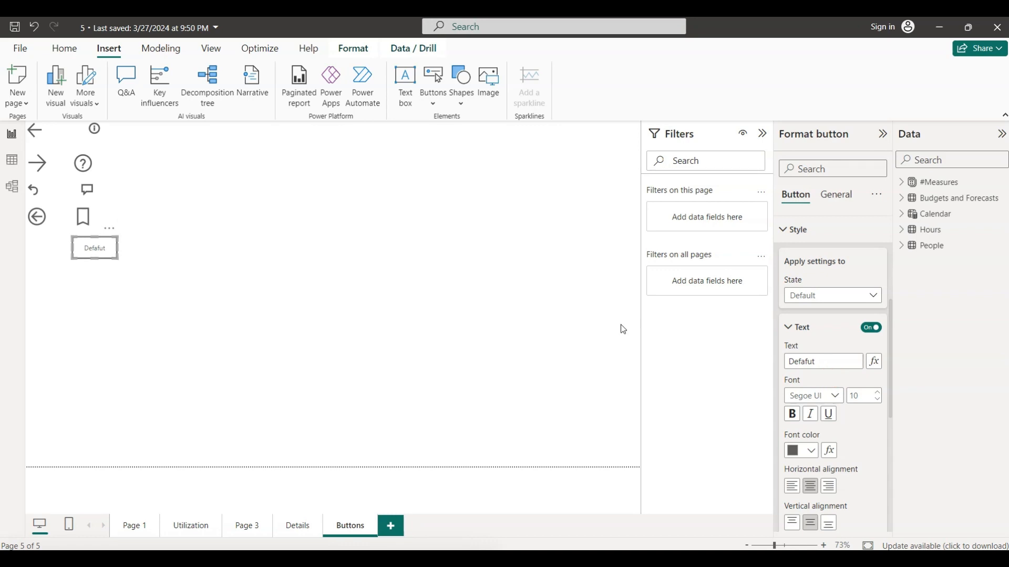
- Set the Blank button's text for the On hover state to "Hover", checking the Button states instructions in PowerPoint
click(873, 297)
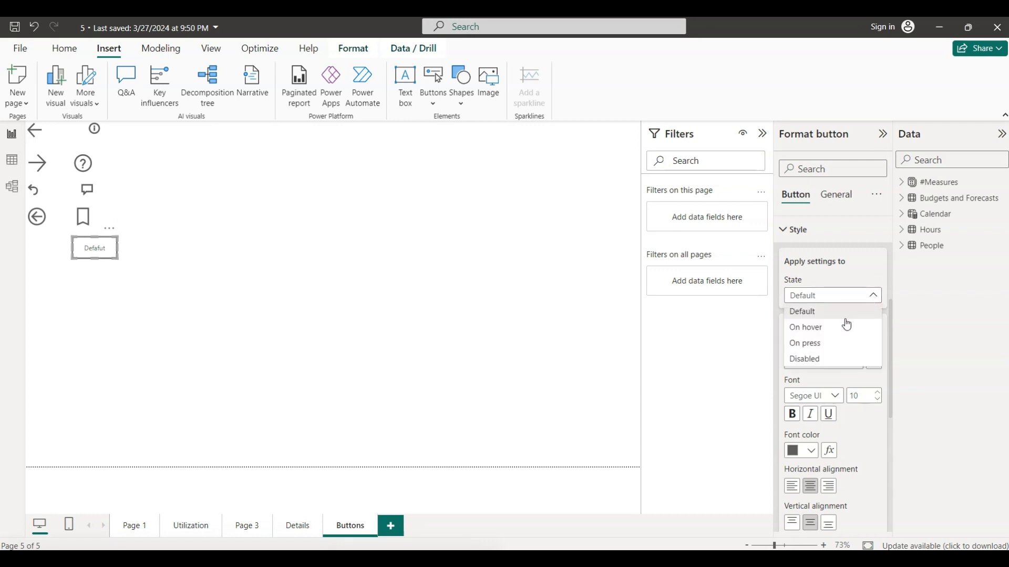
click(820, 329)
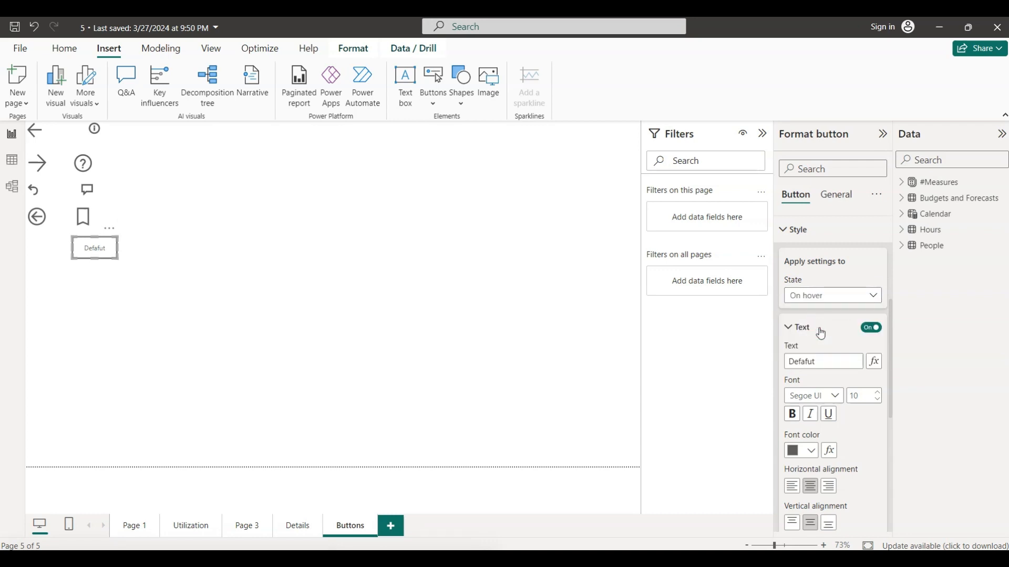
click(684, 559)
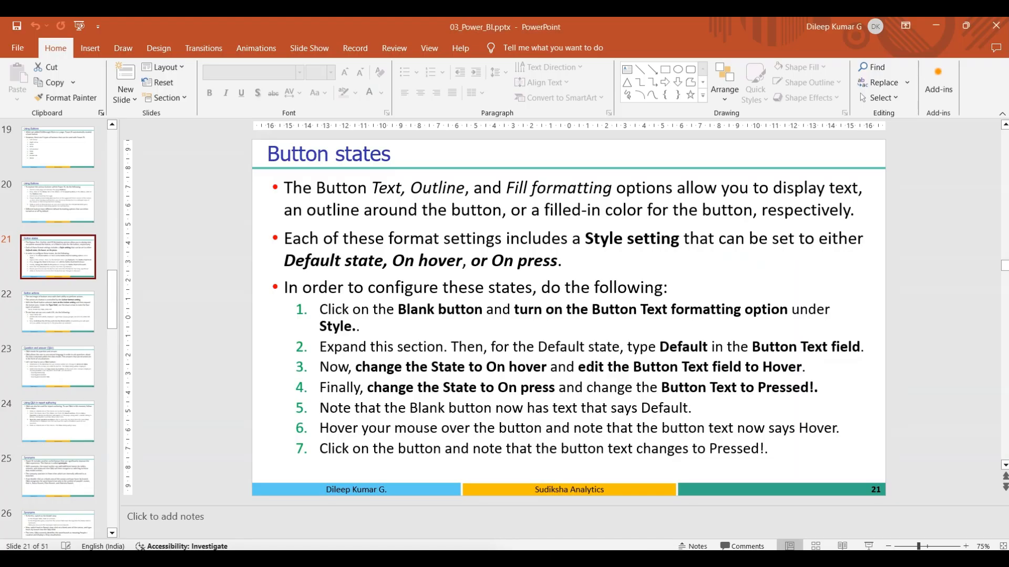
click(685, 559)
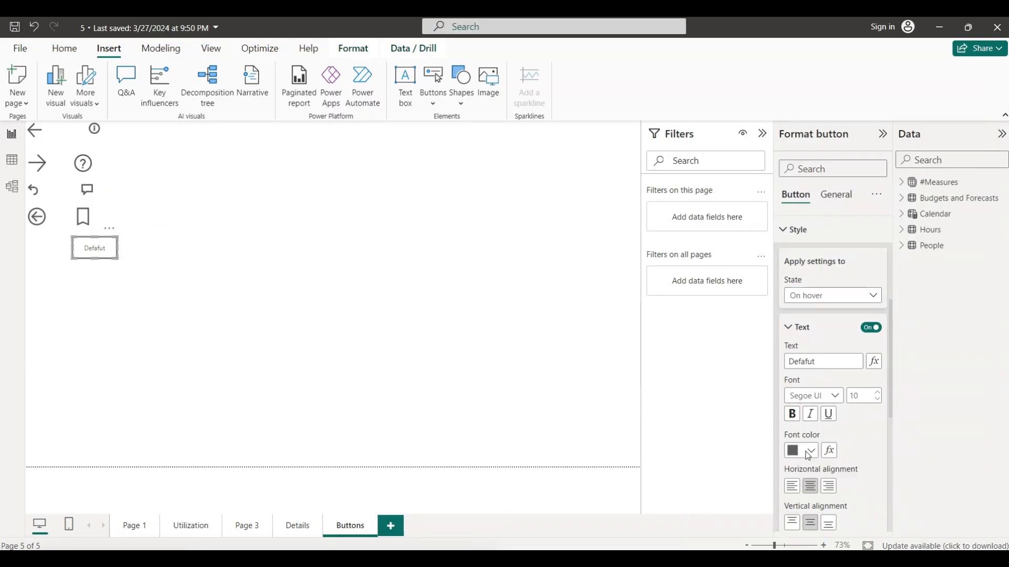
drag(829, 361, 779, 361)
text(Hover)
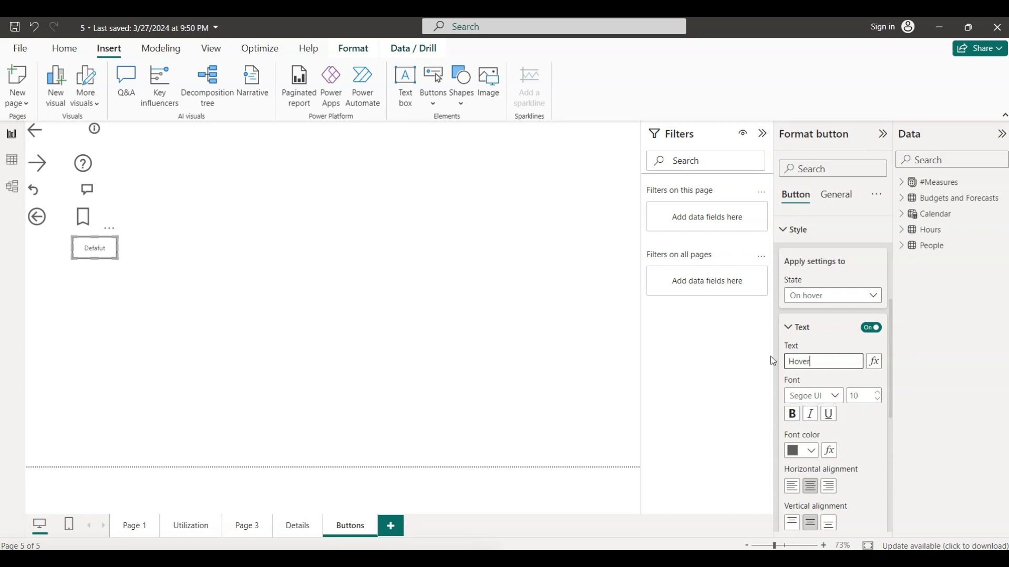
click(837, 334)
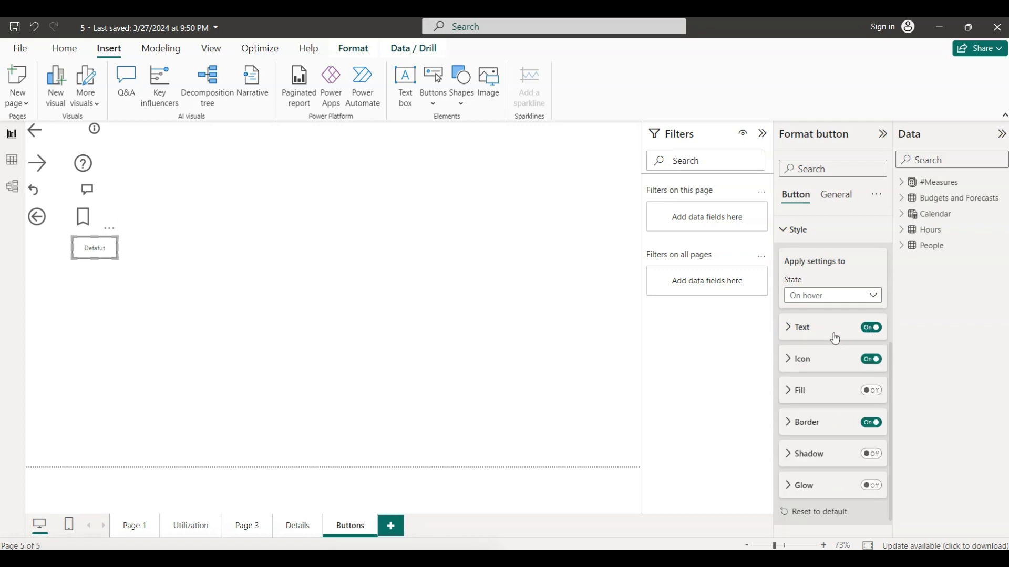
click(791, 330)
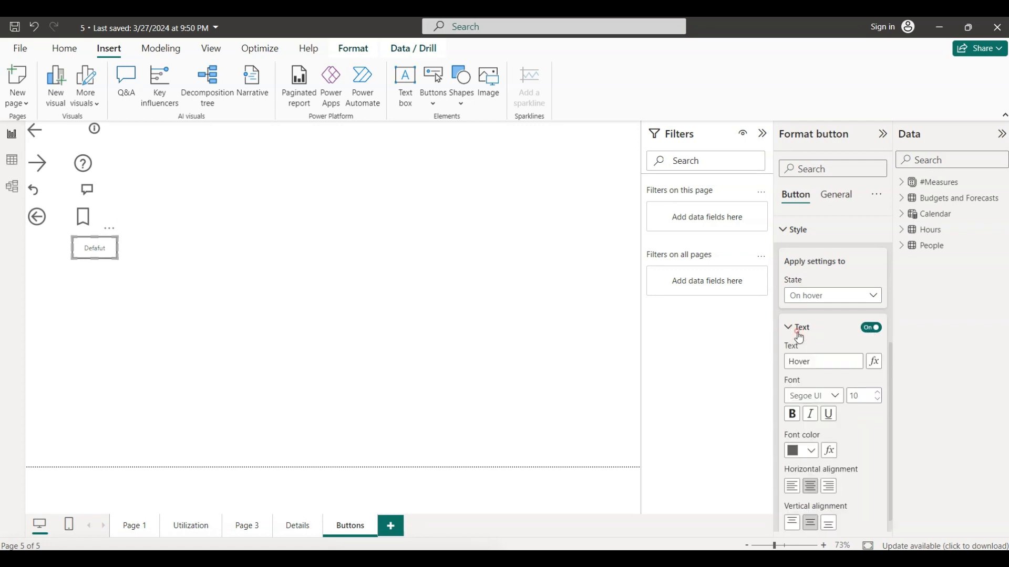
- Set the Blank button's text for the On press state to "Pressed!"
click(875, 301)
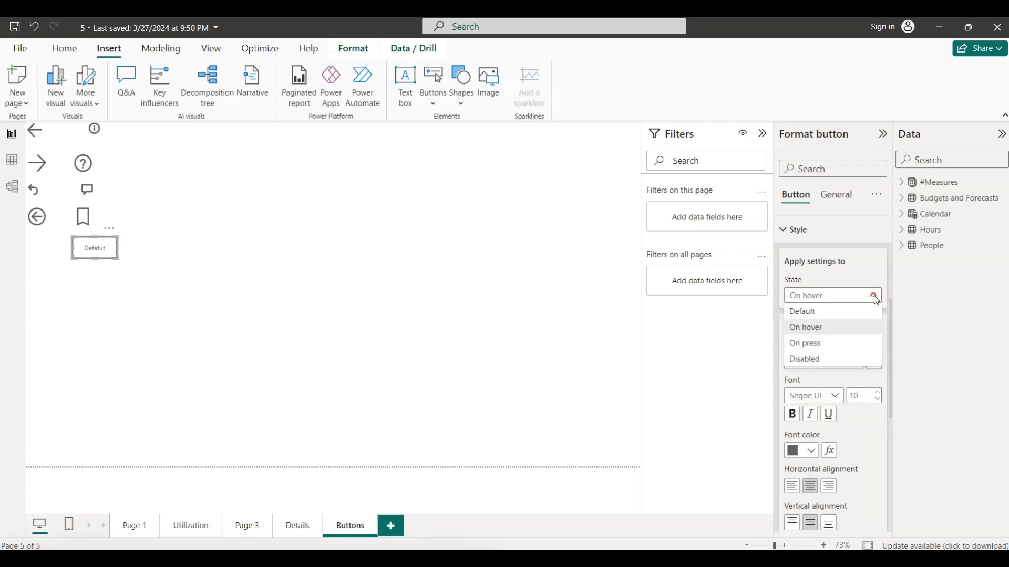
click(831, 344)
drag(822, 361, 786, 360)
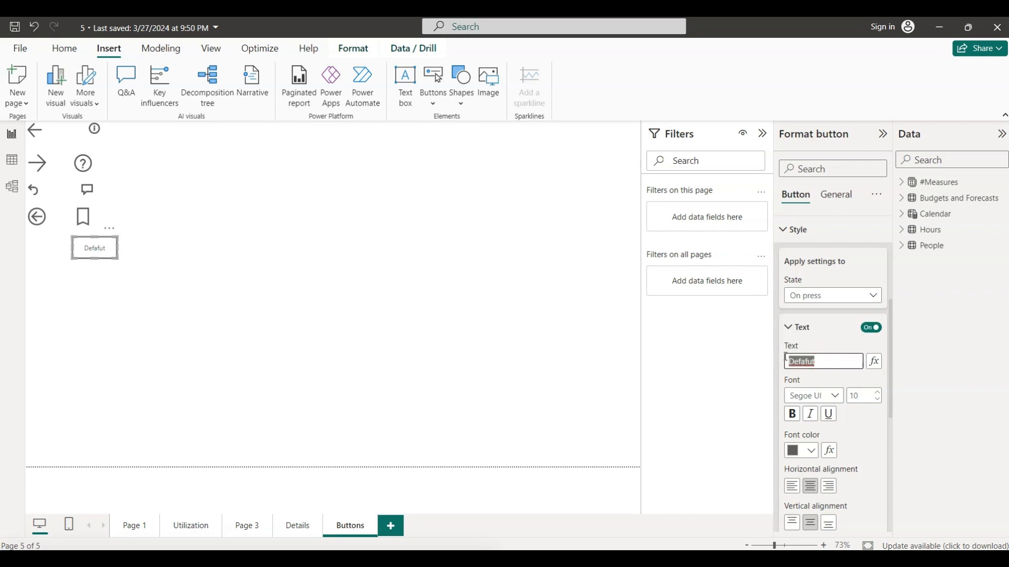
text(Pressed!)
click(822, 378)
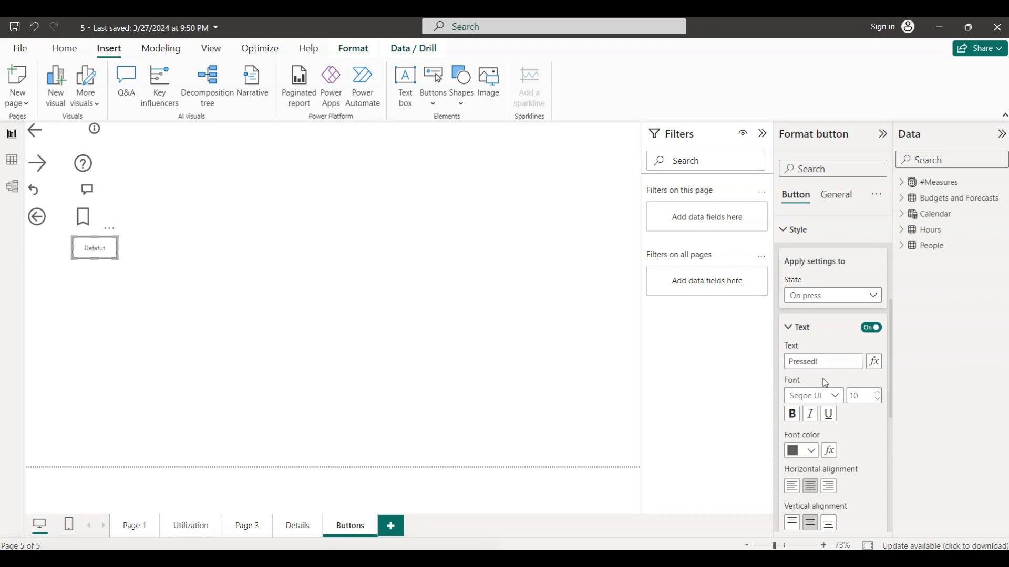
- Test the Blank button's hover and pressed text on the report page, leaving it deselected
click(125, 291)
click(103, 250)
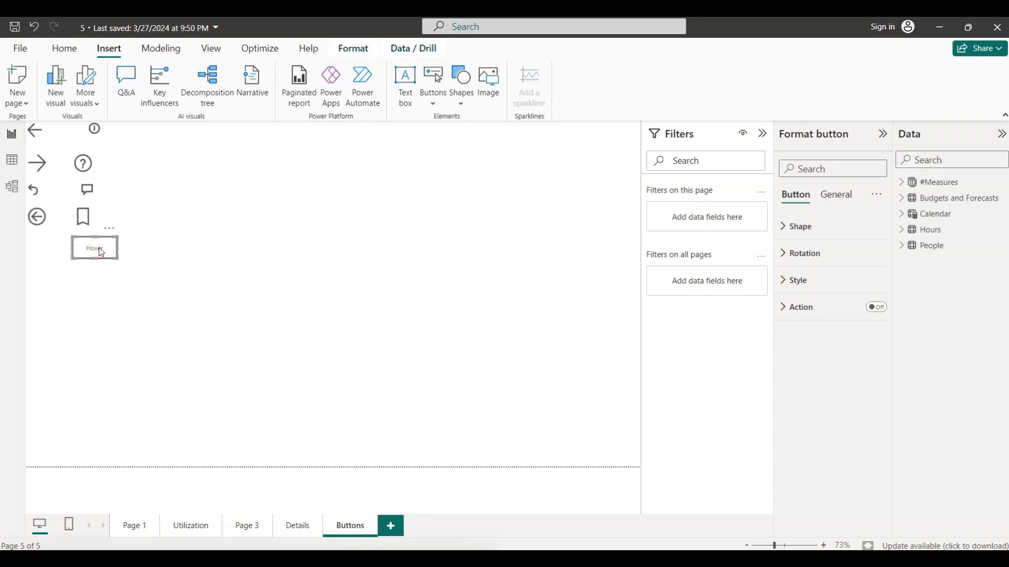
click(185, 289)
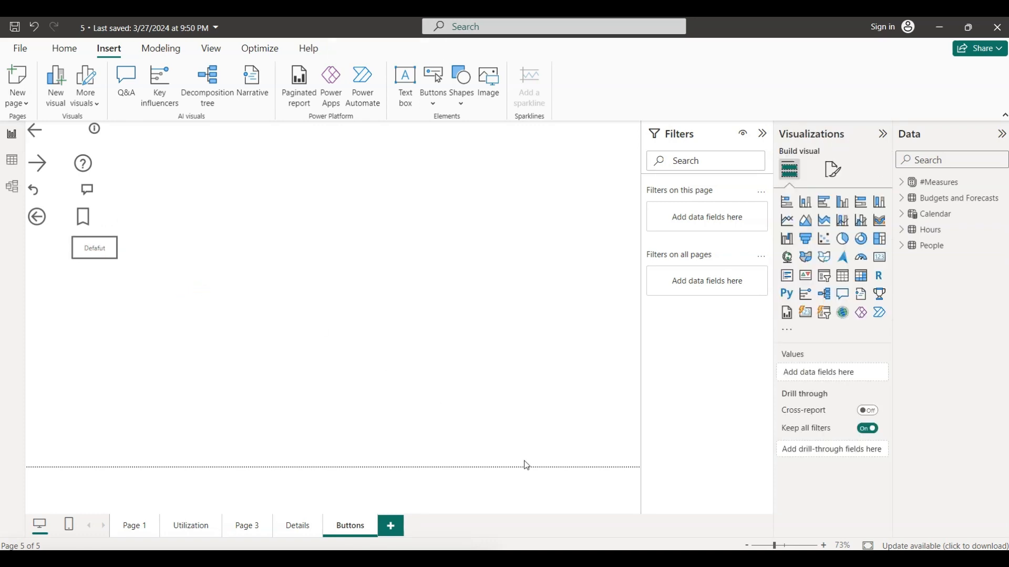
- Switch to PowerPoint, read the Button actions slide, and return to the Power BI report
click(624, 506)
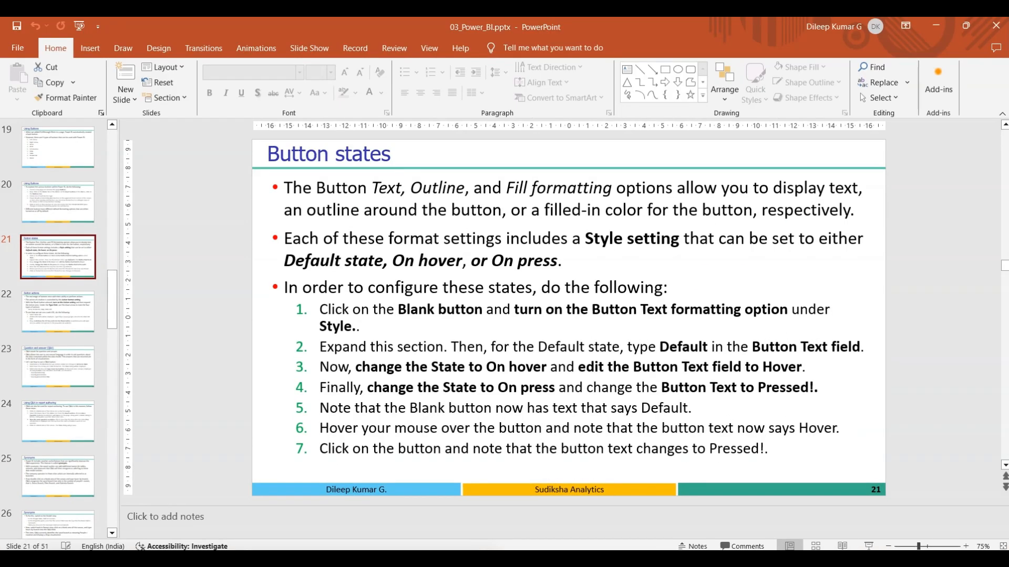
click(52, 313)
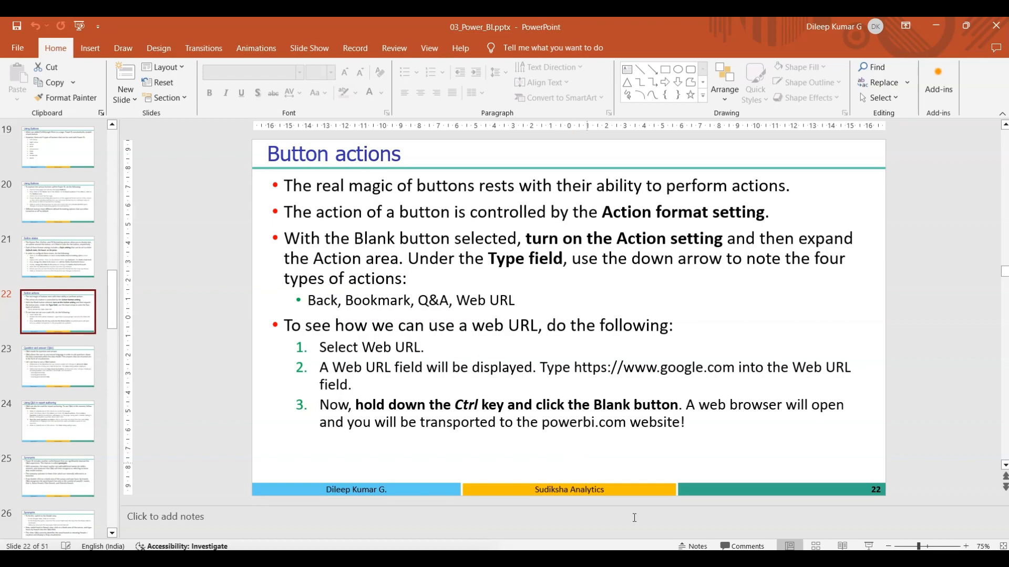
click(642, 558)
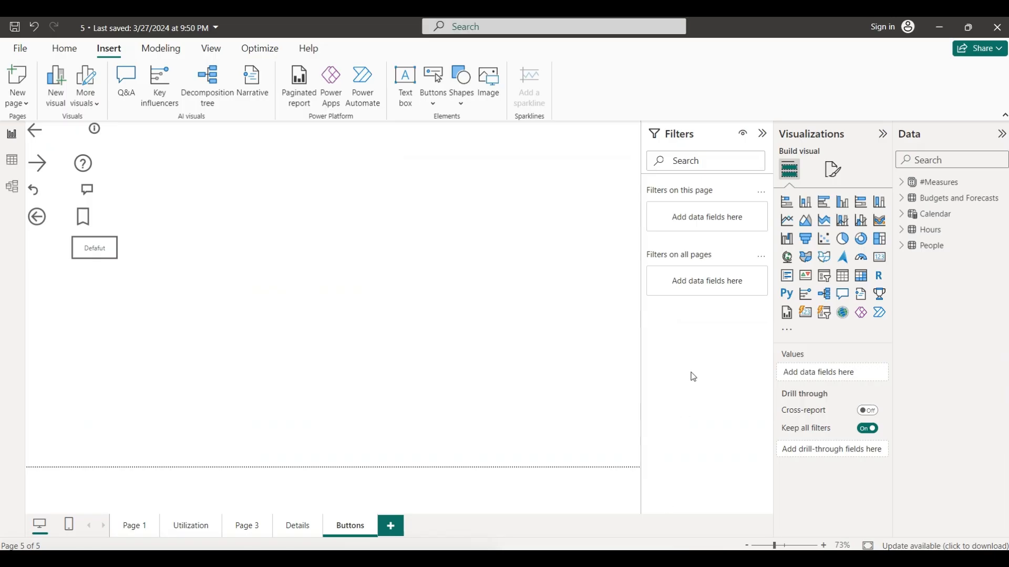
- Turn on the Blank button's action and set the action type to Web URL
click(109, 243)
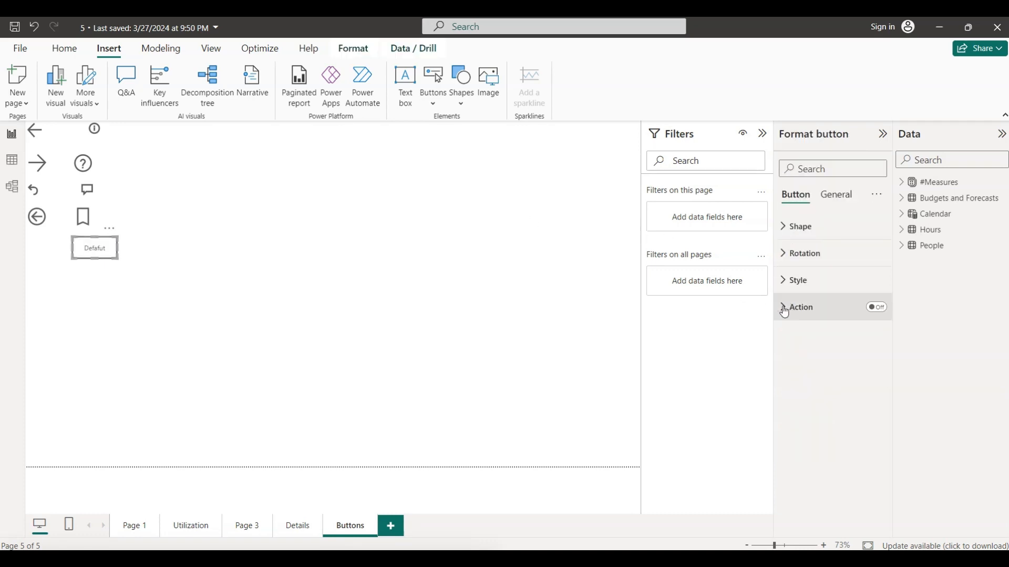
click(879, 309)
click(783, 309)
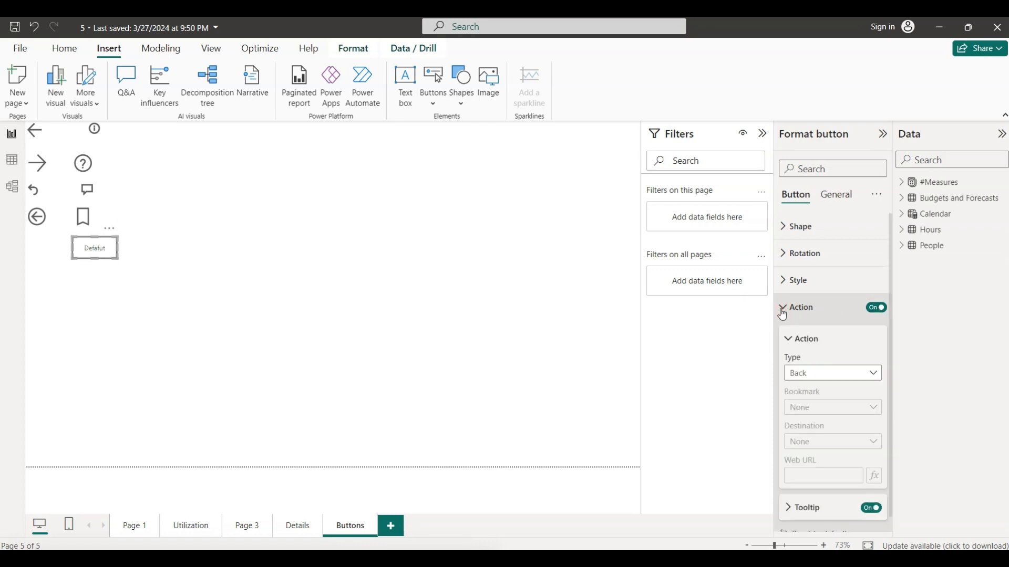
click(874, 374)
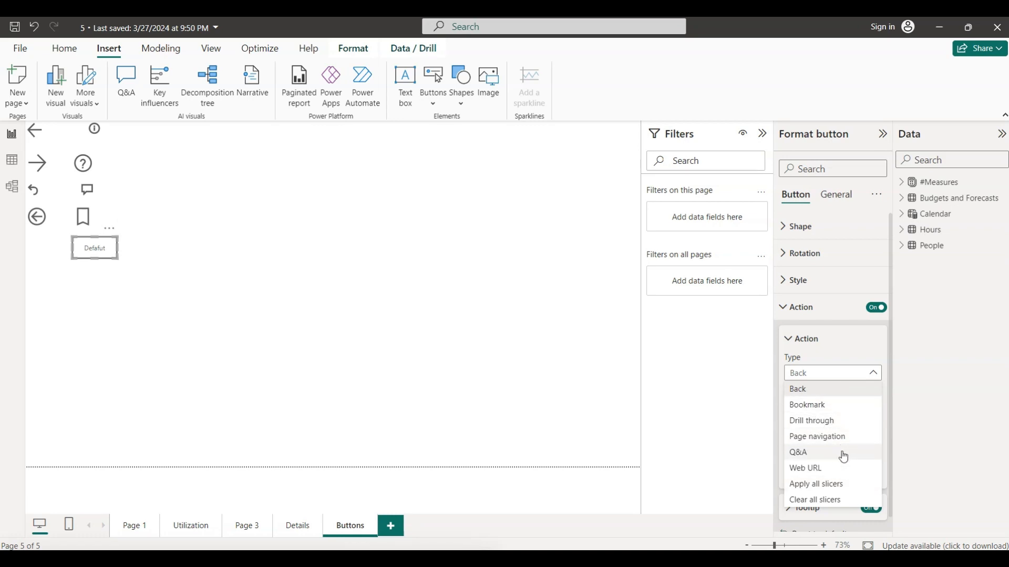
click(814, 468)
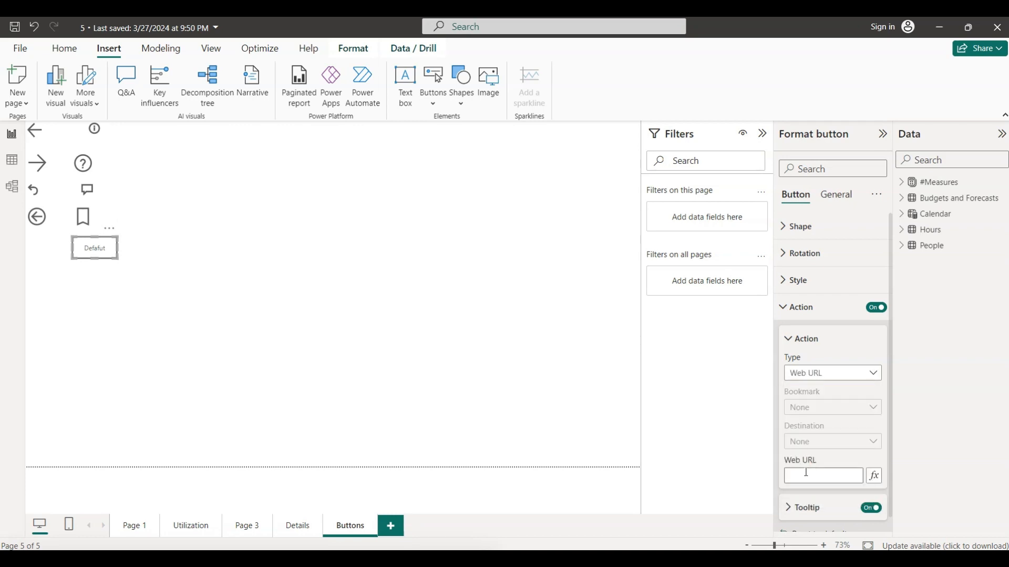
click(804, 473)
text(https)
text(://)
text(www)
text(.sudiksha)
text(analyti)
text(cs)
text(.com)
click(876, 453)
ctrl+click(100, 248)
click(850, 474)
click(428, 319)
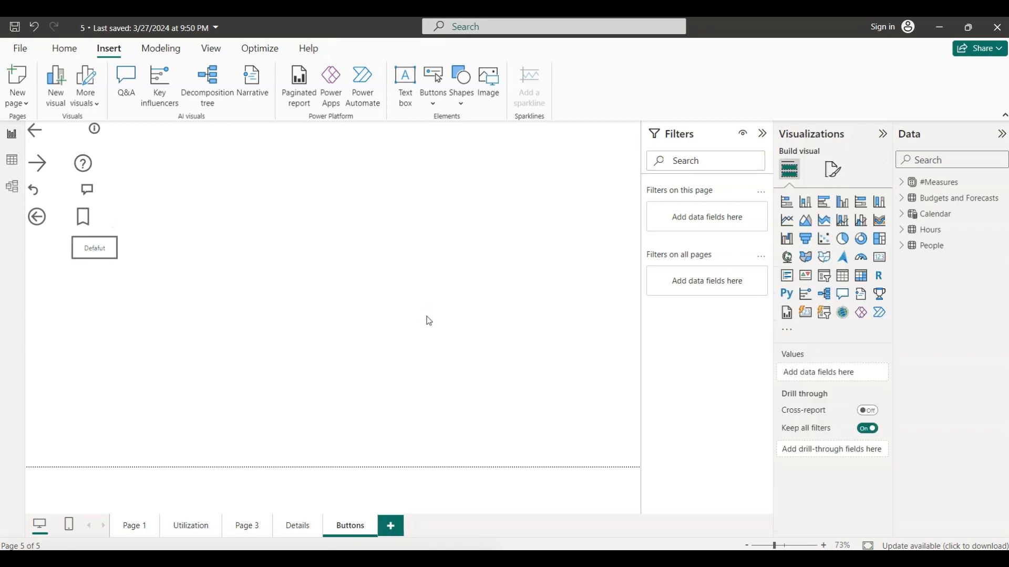
- Follow the Blank button's link to the web browser, return to Power BI, and test the button again
ctrl+click(98, 247)
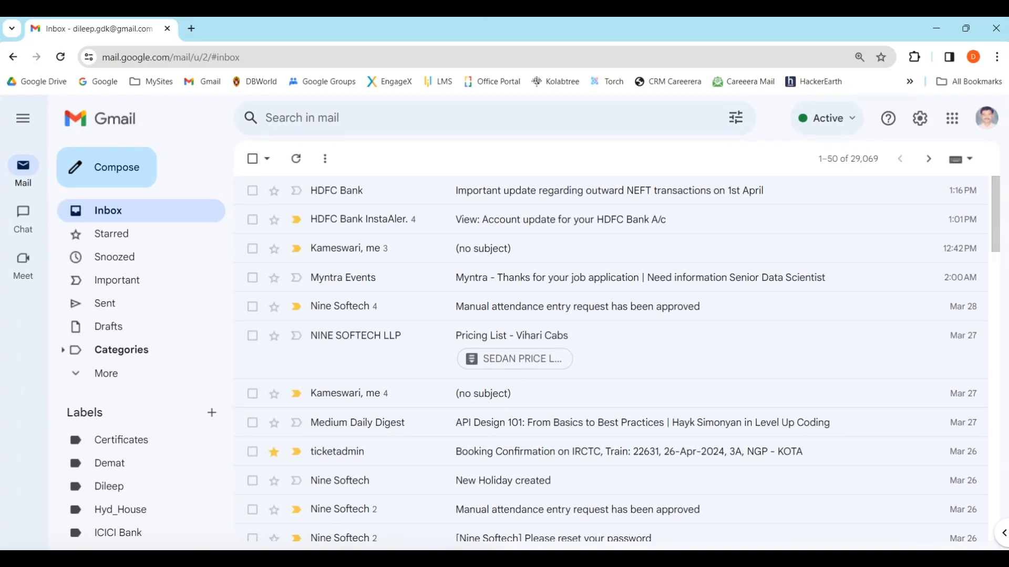
click(431, 561)
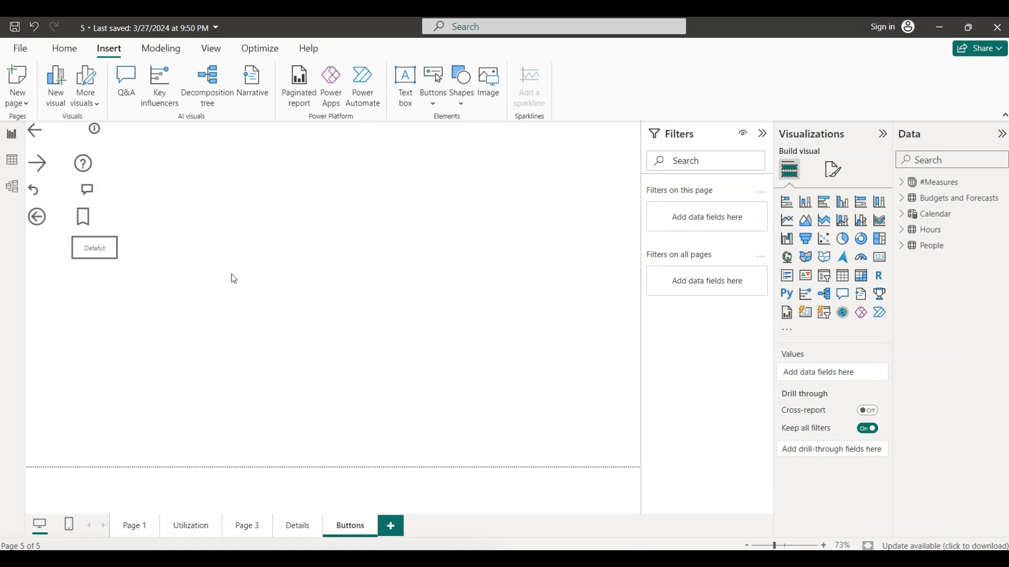
ctrl+click(86, 244)
ctrl+click(85, 244)
ctrl+click(86, 244)
click(87, 248)
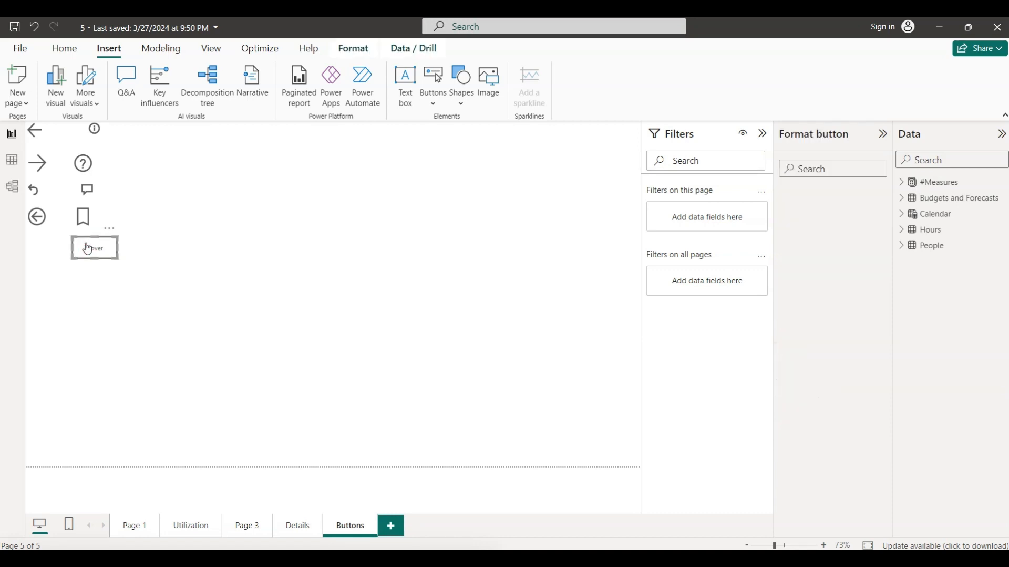
click(87, 244)
click(196, 294)
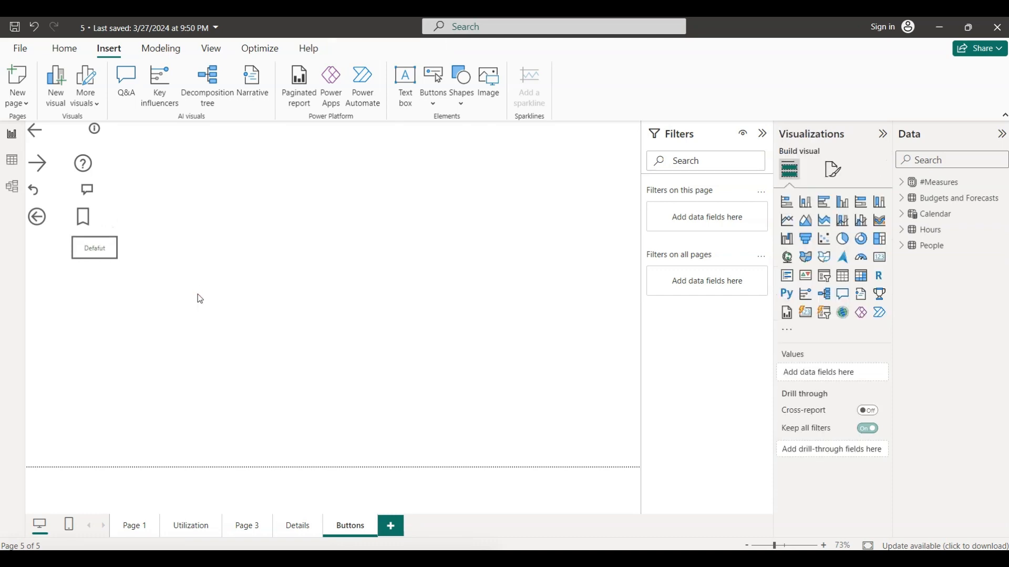
- Check the Blank button's Web URL action type and the conditional formatting options for its web address
ctrl+click(110, 251)
click(110, 250)
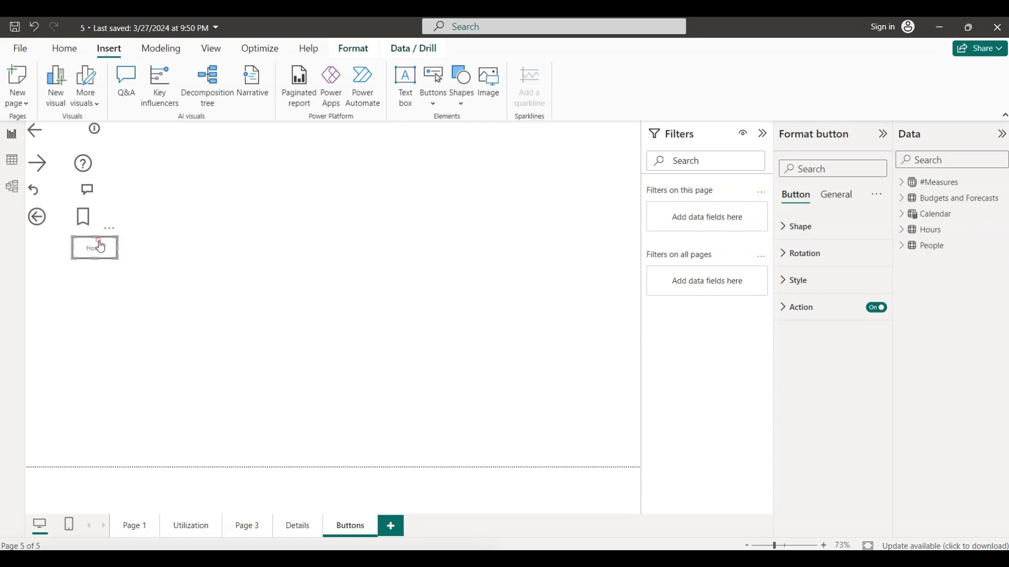
click(782, 308)
click(873, 376)
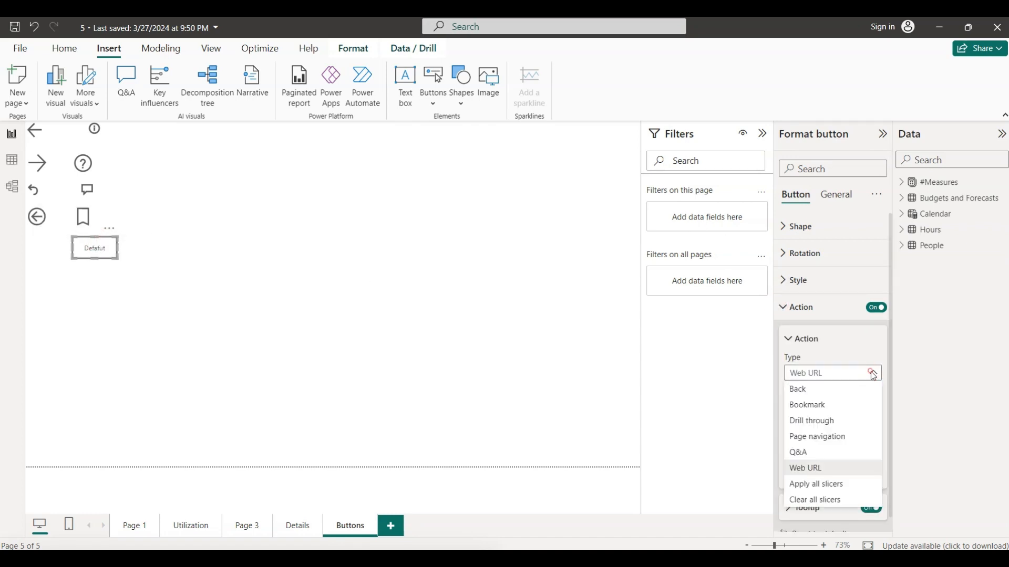
click(823, 468)
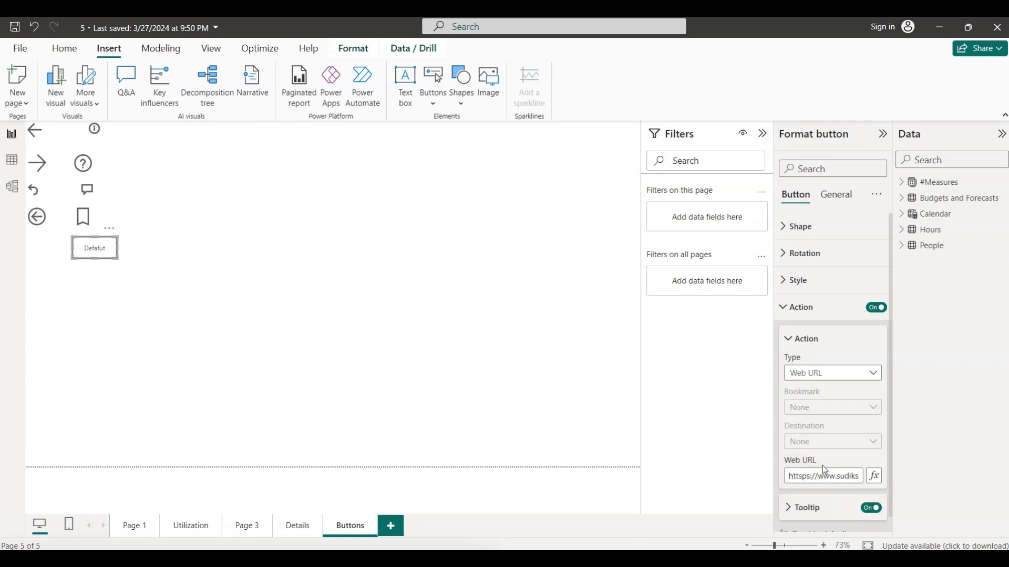
click(875, 477)
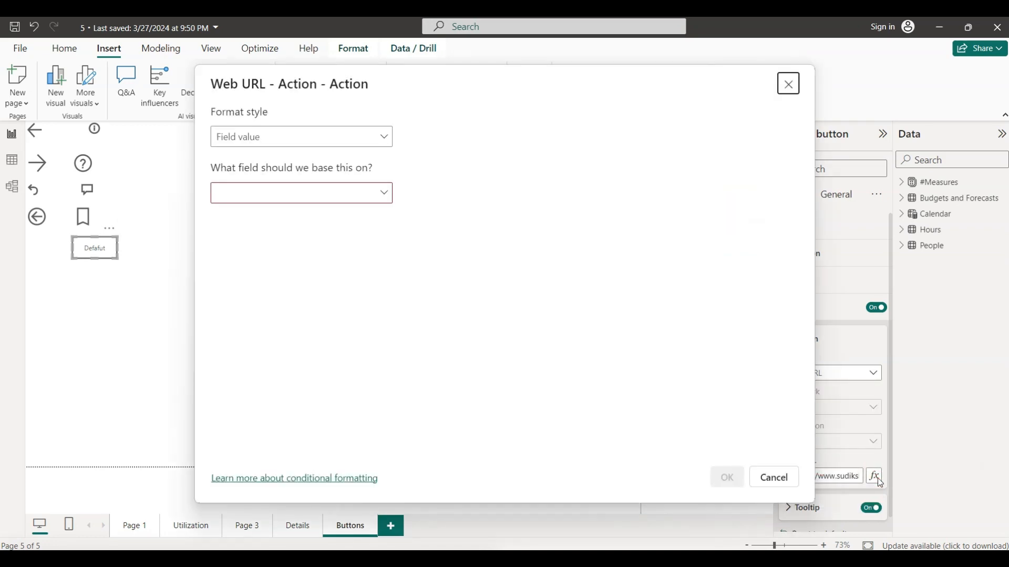
click(773, 477)
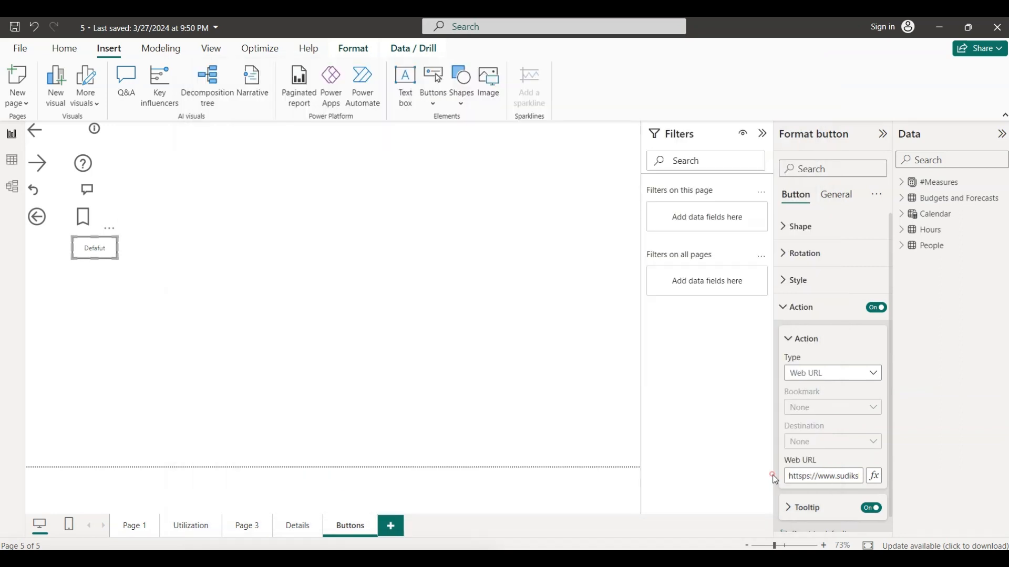
click(458, 315)
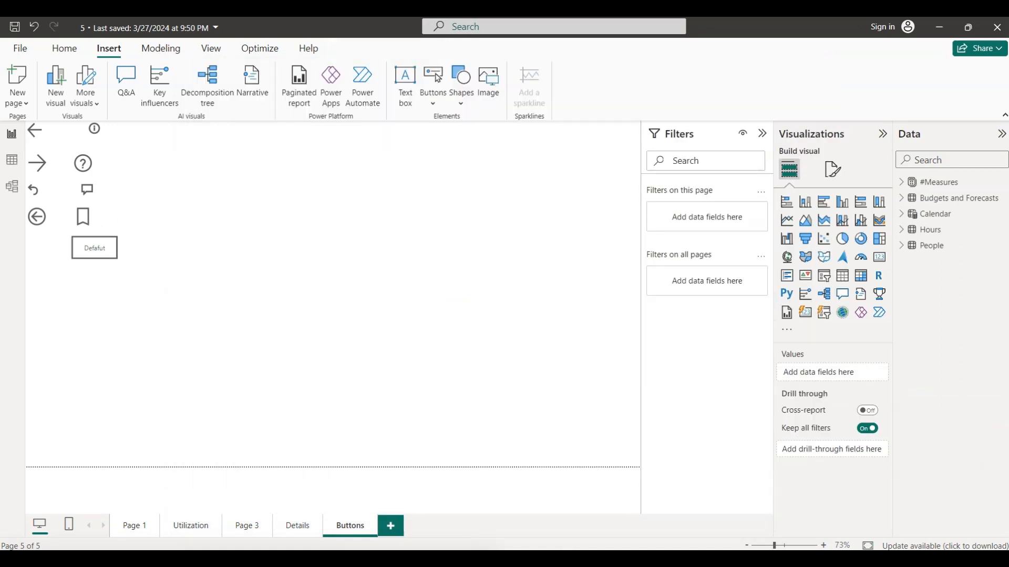
- Switch to PowerPoint to reread the Button actions slide, return to Power BI, and review the Blank button's action settings
key(alt+Tab)
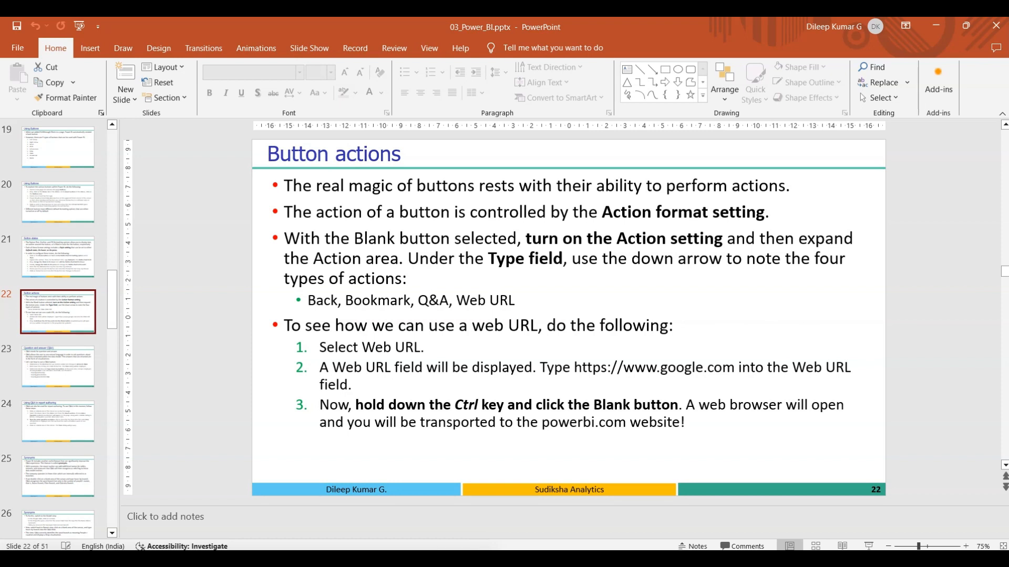
key(alt+Tab)
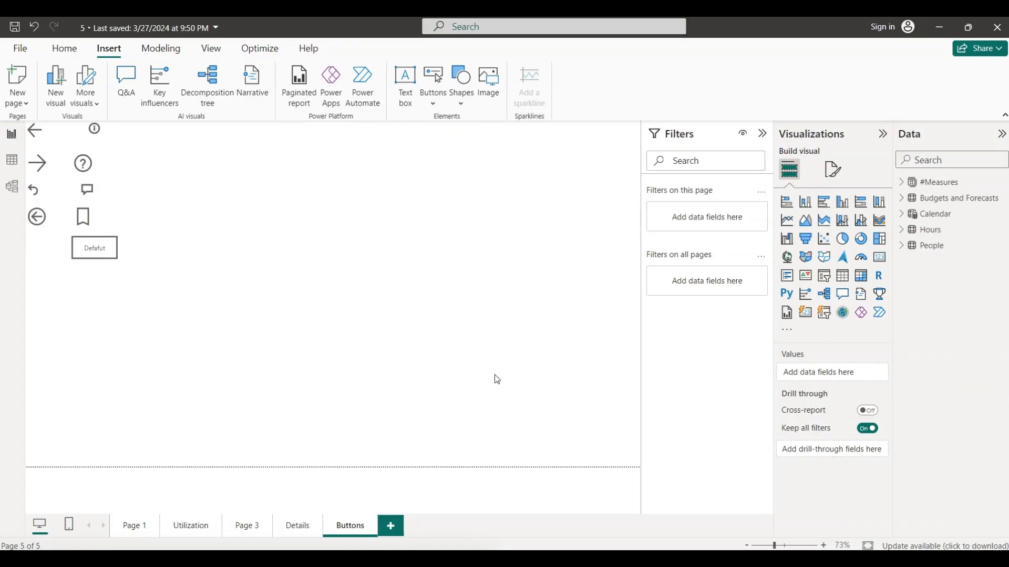
click(109, 249)
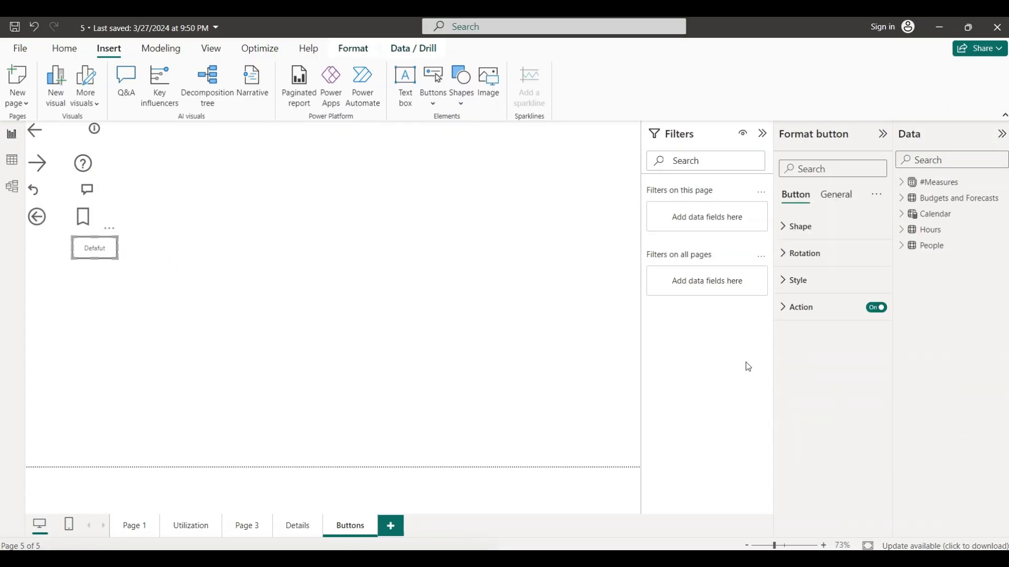
click(783, 308)
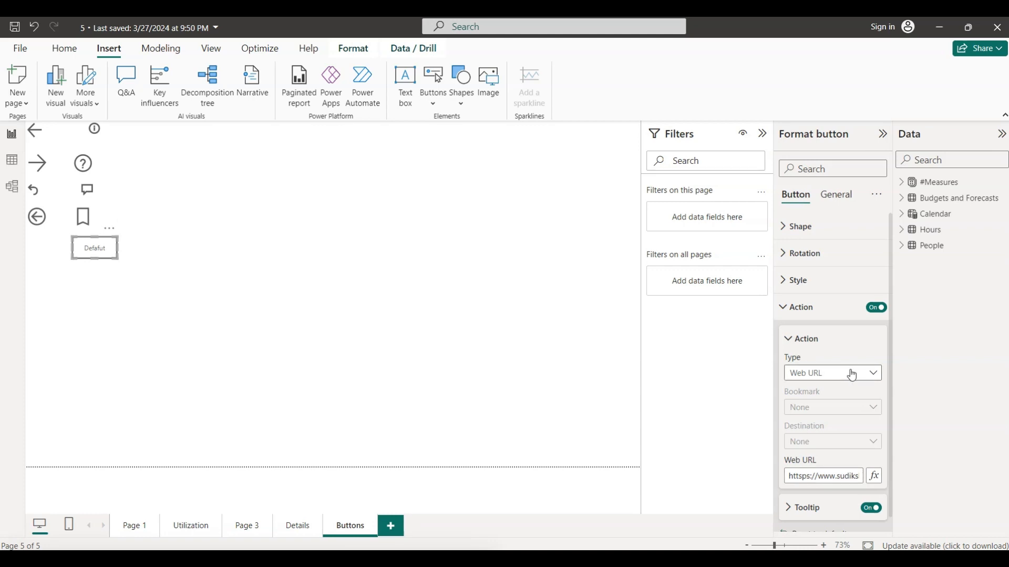
click(784, 313)
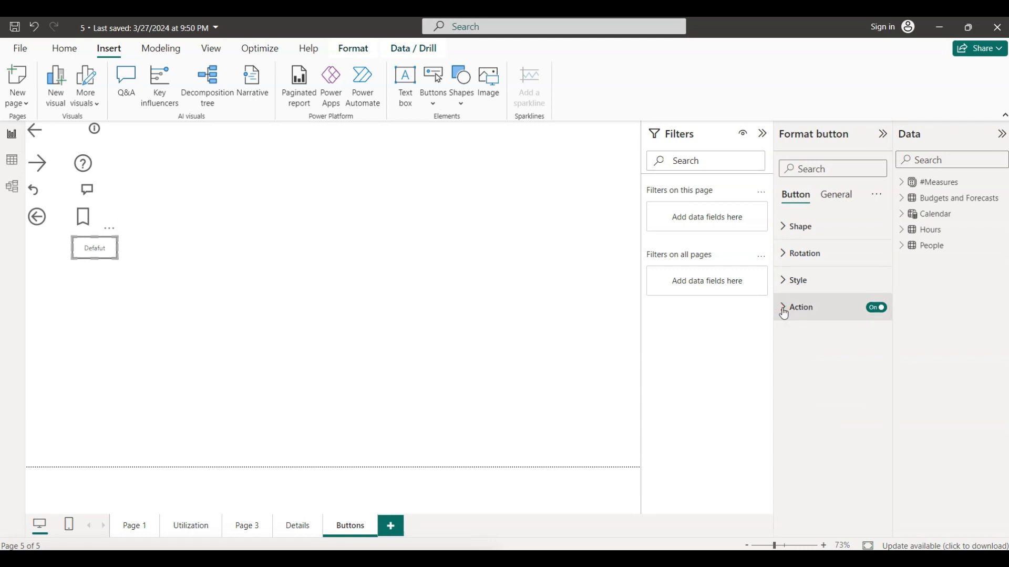
click(784, 313)
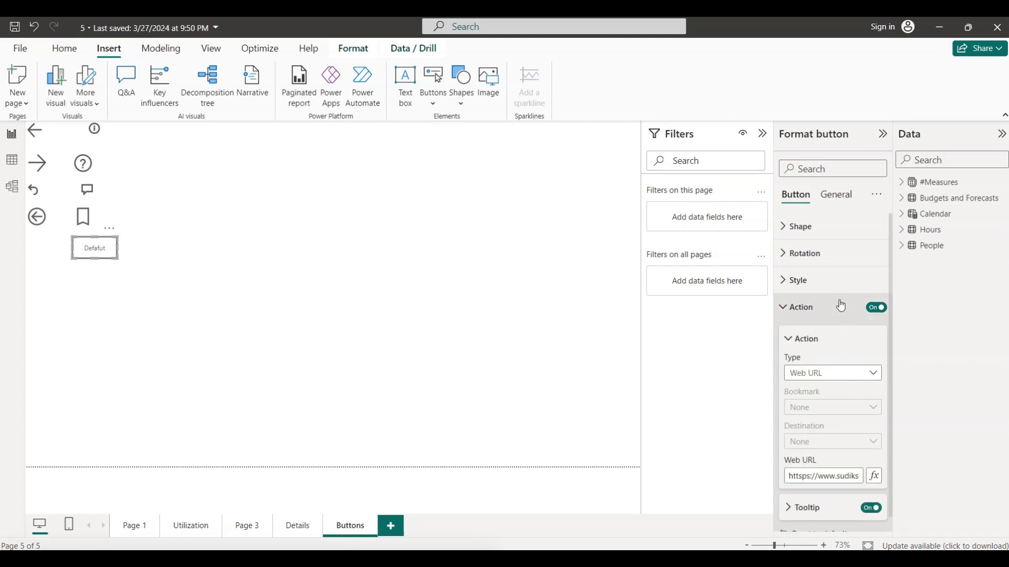
- Inspect the Blank button's text setting for the On press state and deselect the button
click(786, 288)
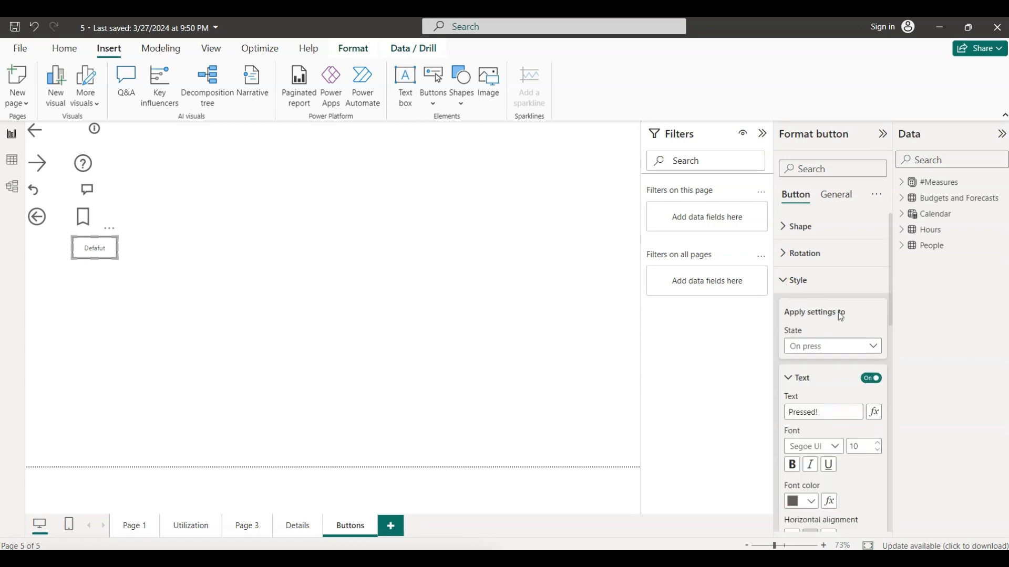
click(872, 348)
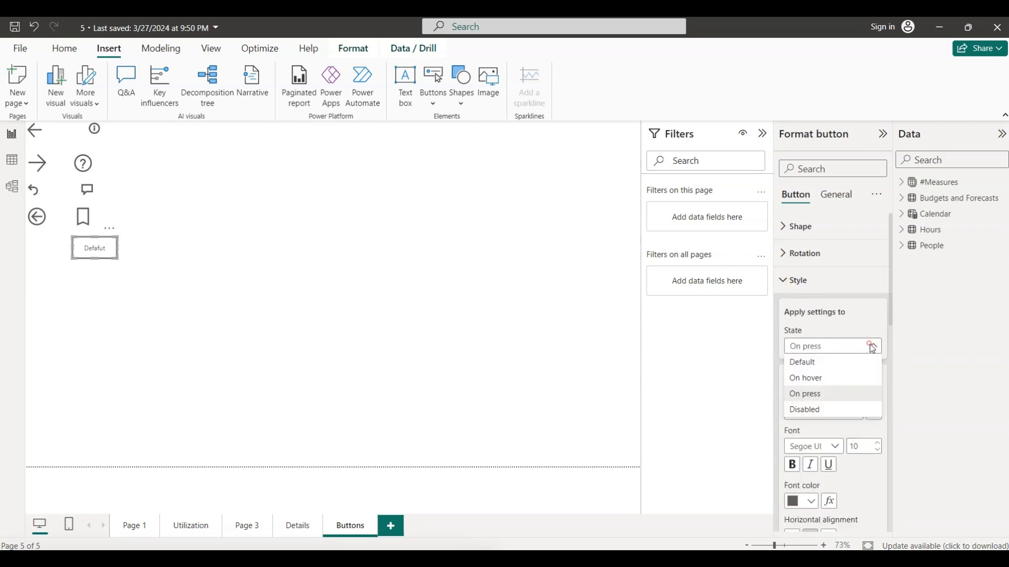
click(826, 395)
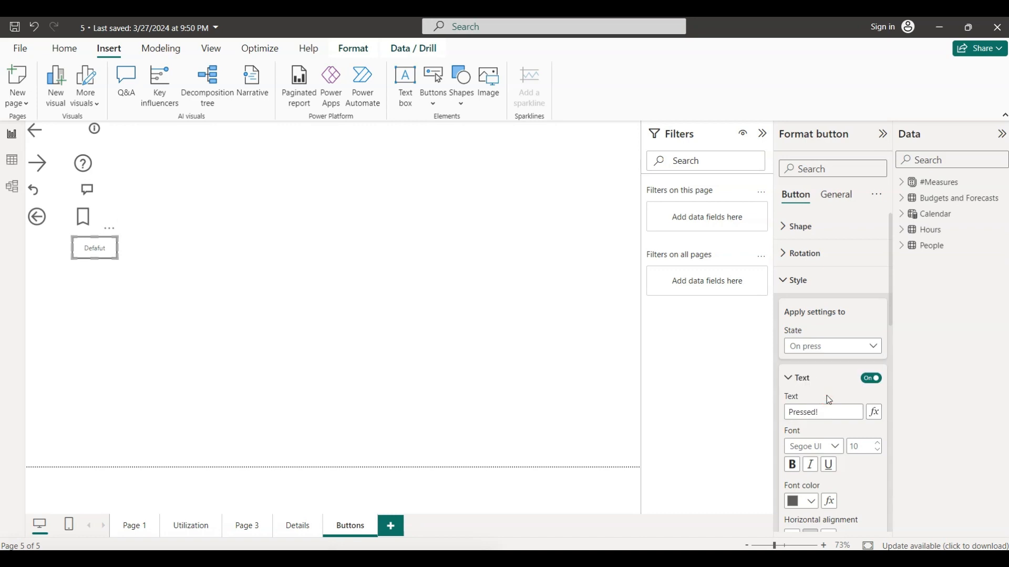
drag(827, 412, 786, 412)
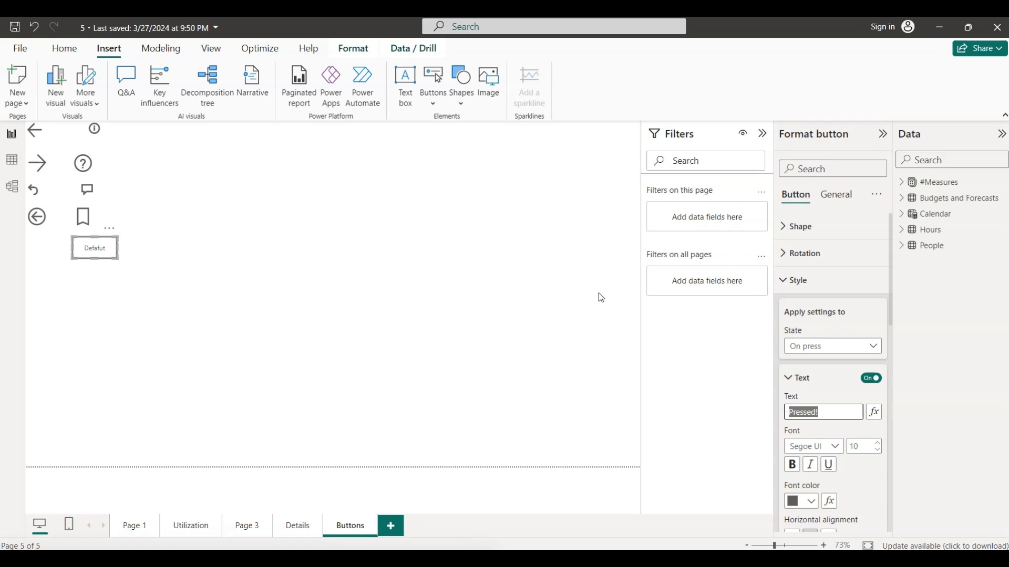
click(431, 285)
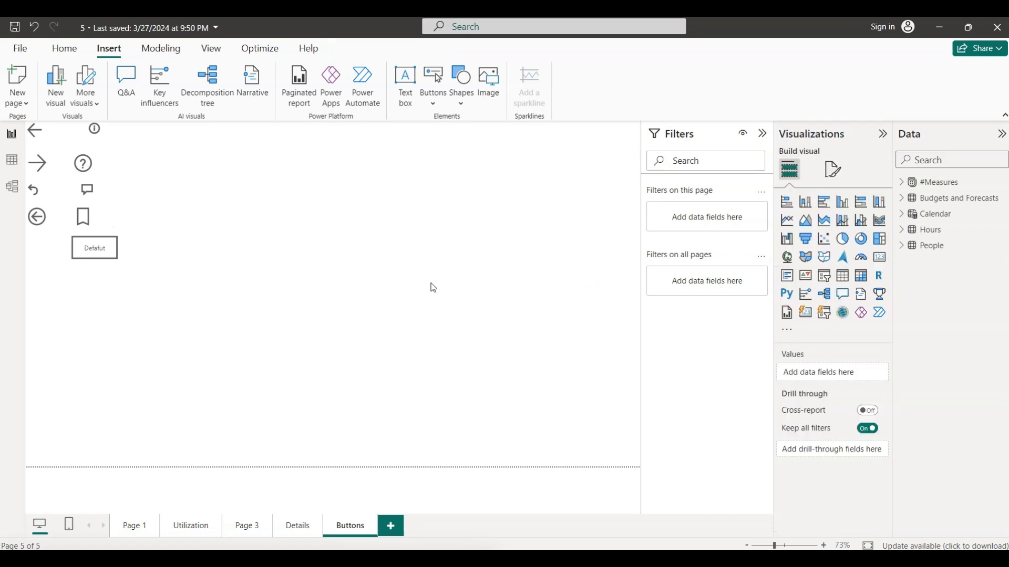
click(109, 251)
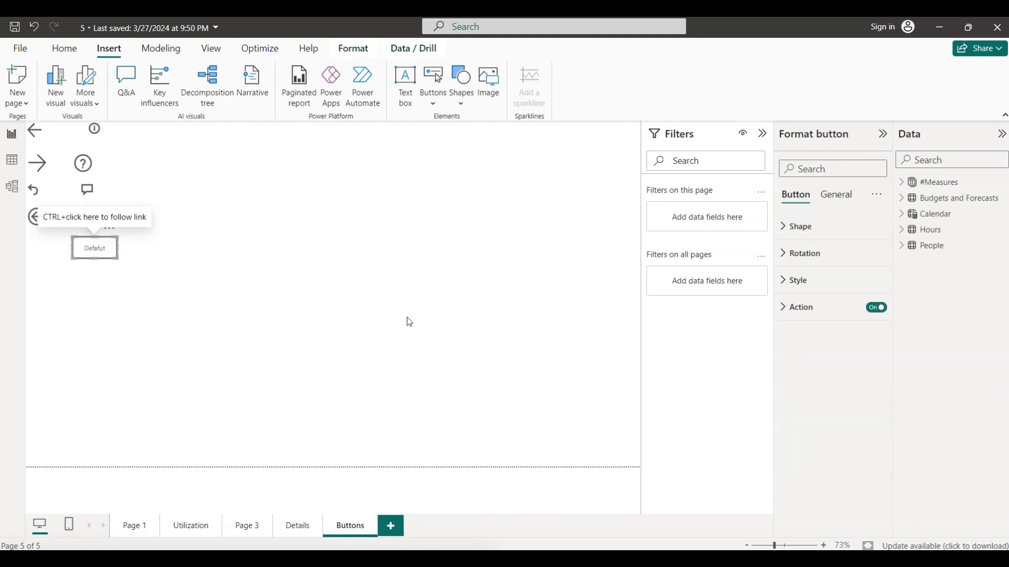
click(783, 310)
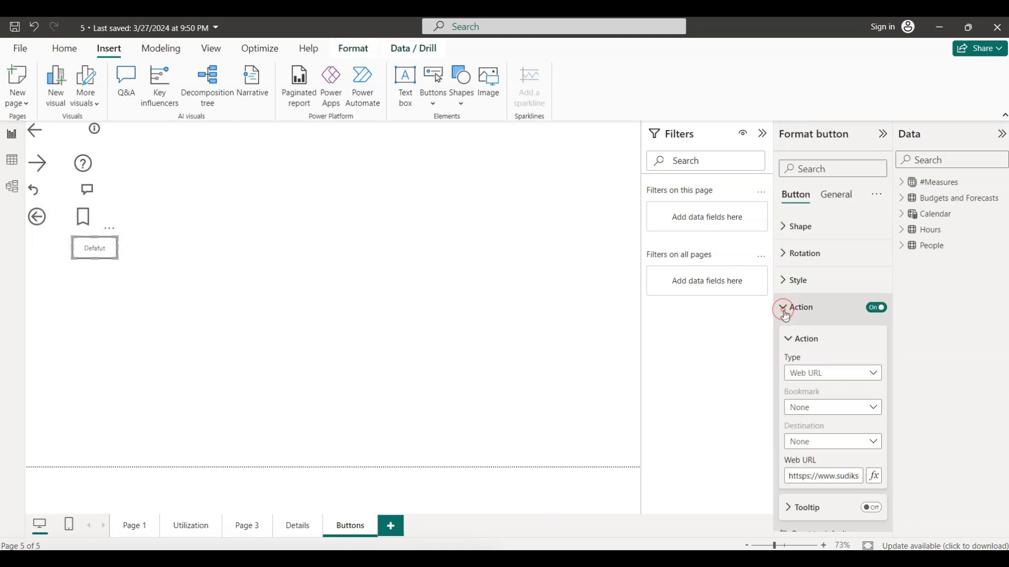
click(839, 475)
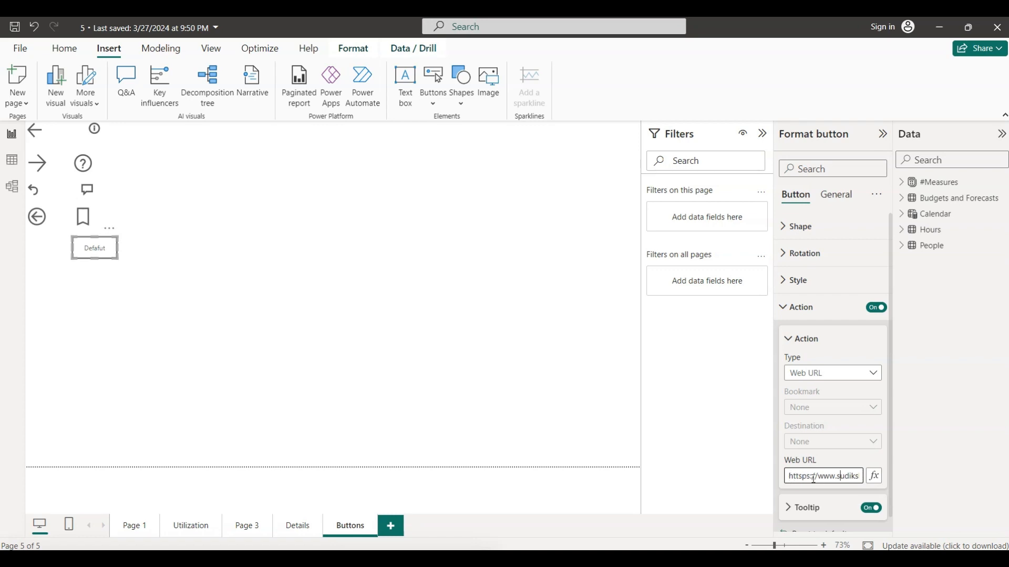
key(BackSpace)
key(Delete)
text(t)
click(853, 459)
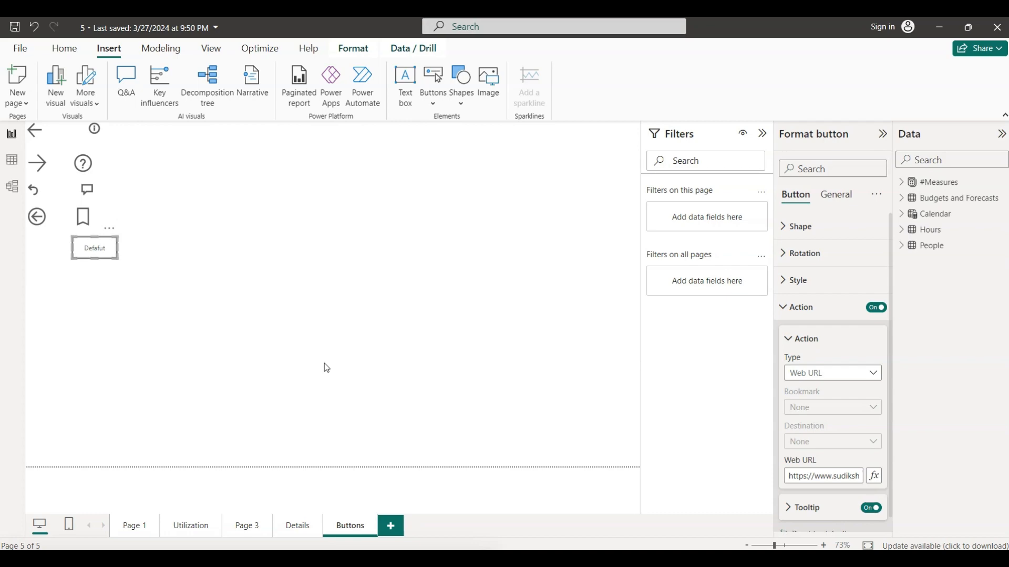
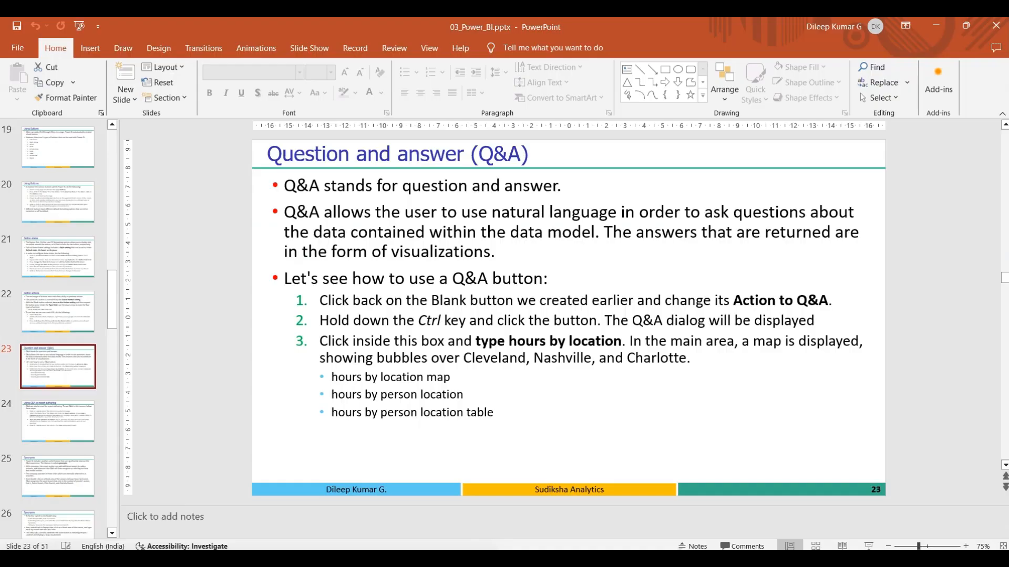
key(alt+Tab)
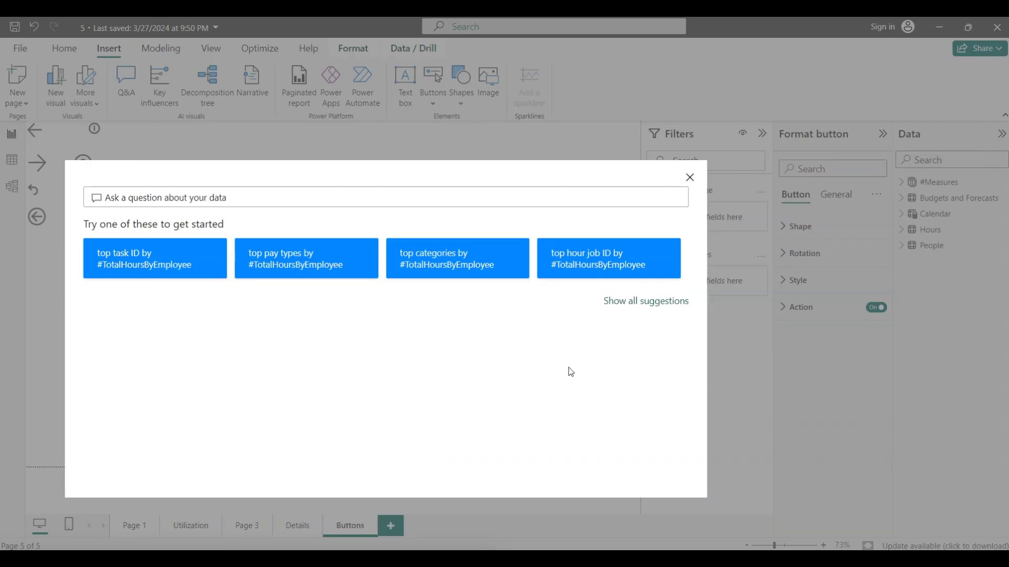
- Switch to Power BI, ask "hours by location" in the Q&A dialog, and inspect the hour count of each location's bar
text(ho)
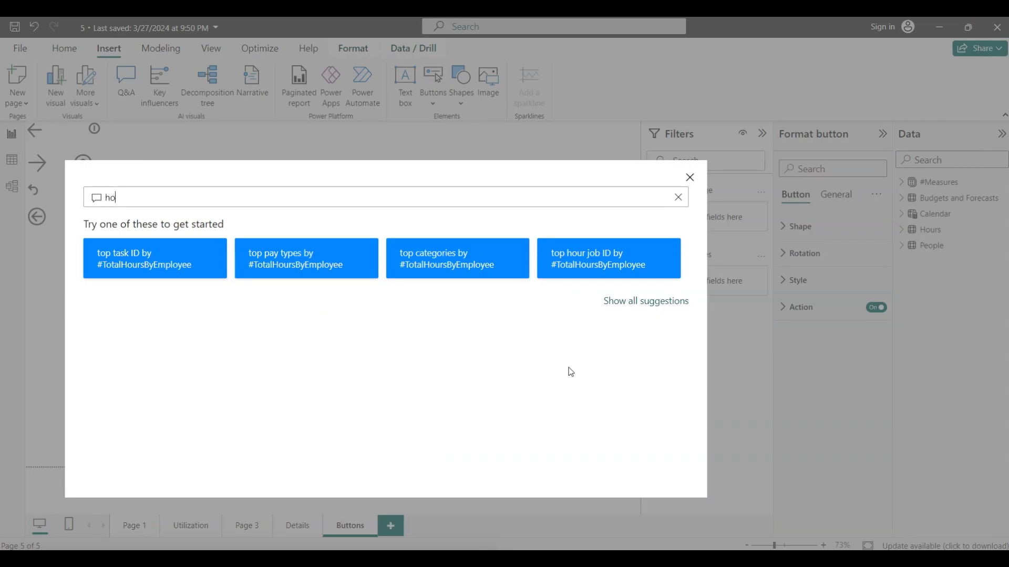
text(urs by location)
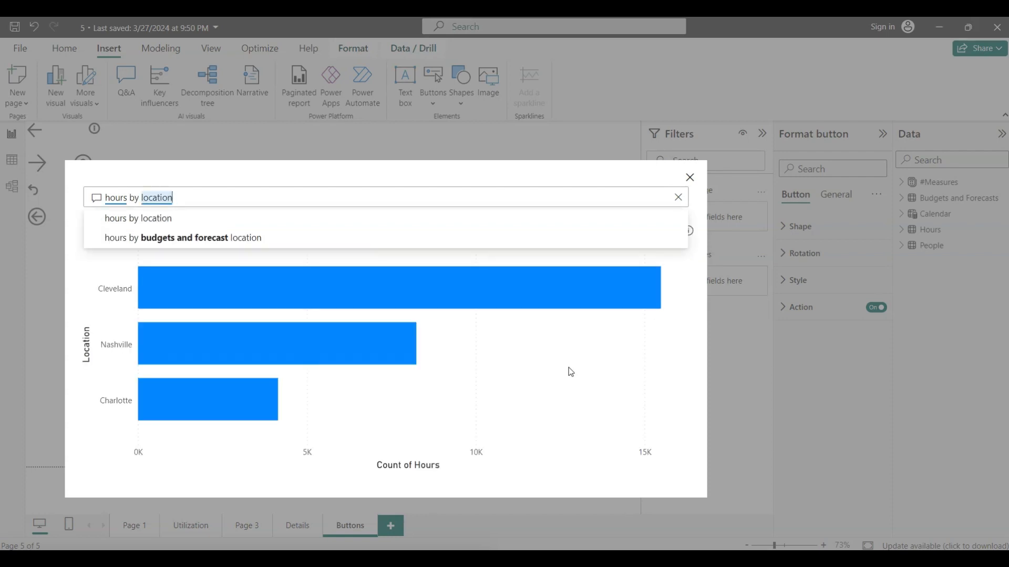
click(166, 221)
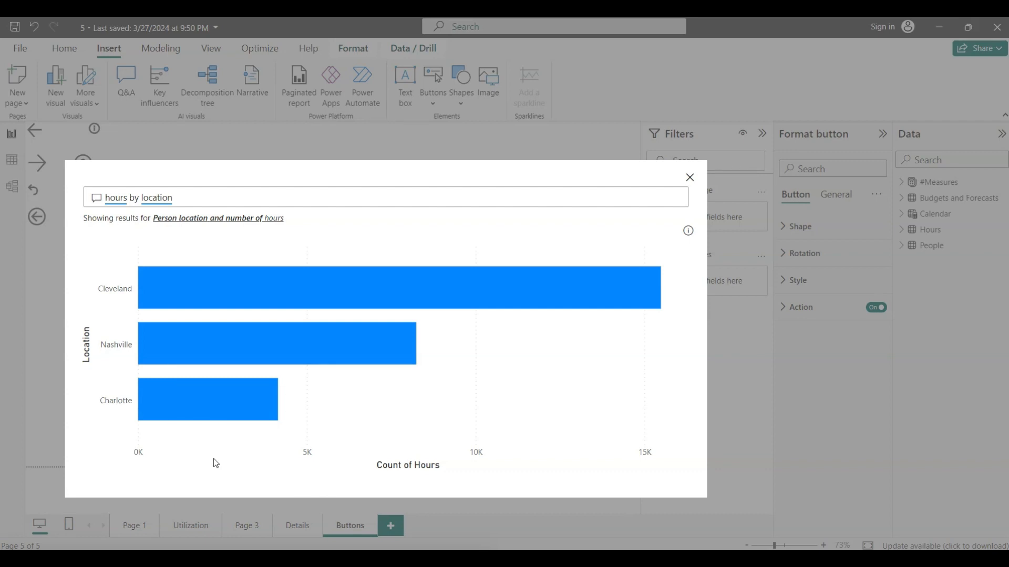
mouse_move(212, 289)
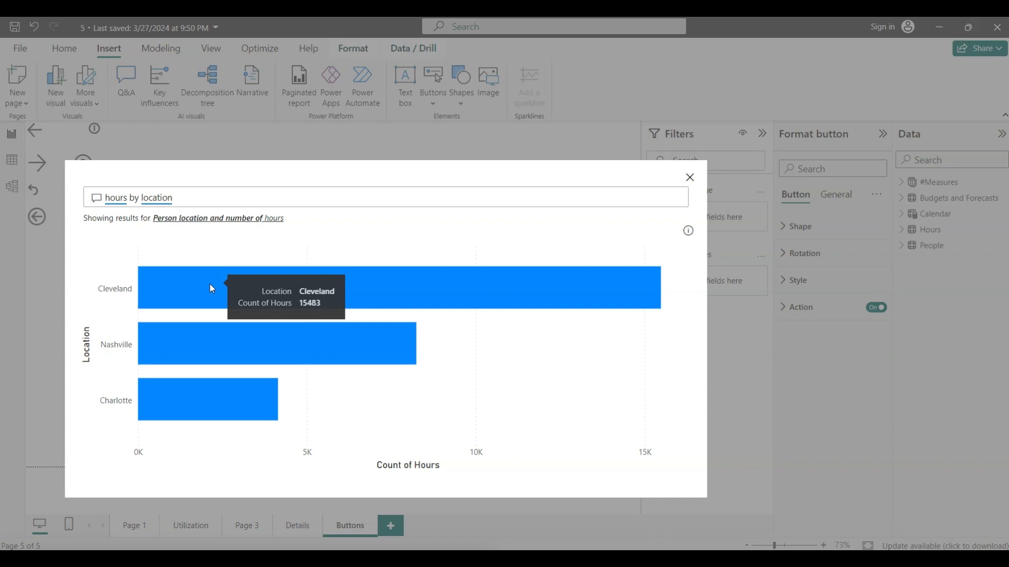
mouse_move(237, 344)
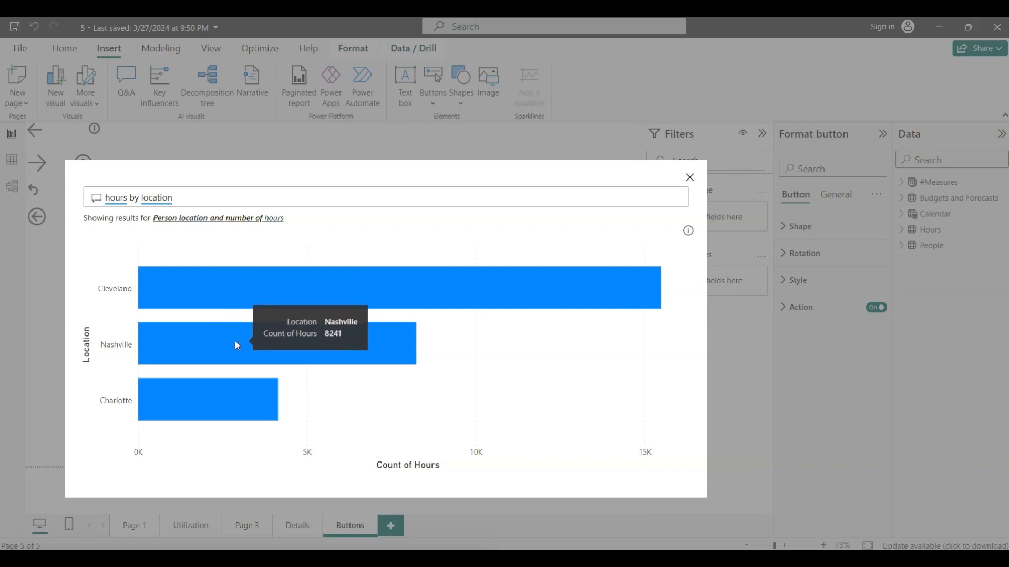
mouse_move(224, 415)
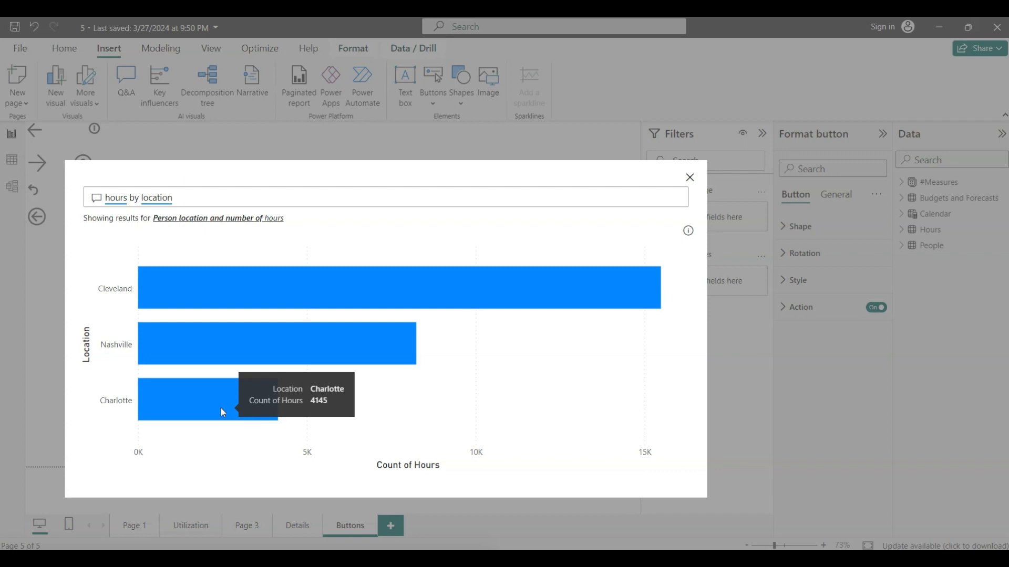
- Extend the Q&A question to "hours by location map" and inspect the bubbles for Cleveland, Nashville and Charlotte
double_click(225, 192)
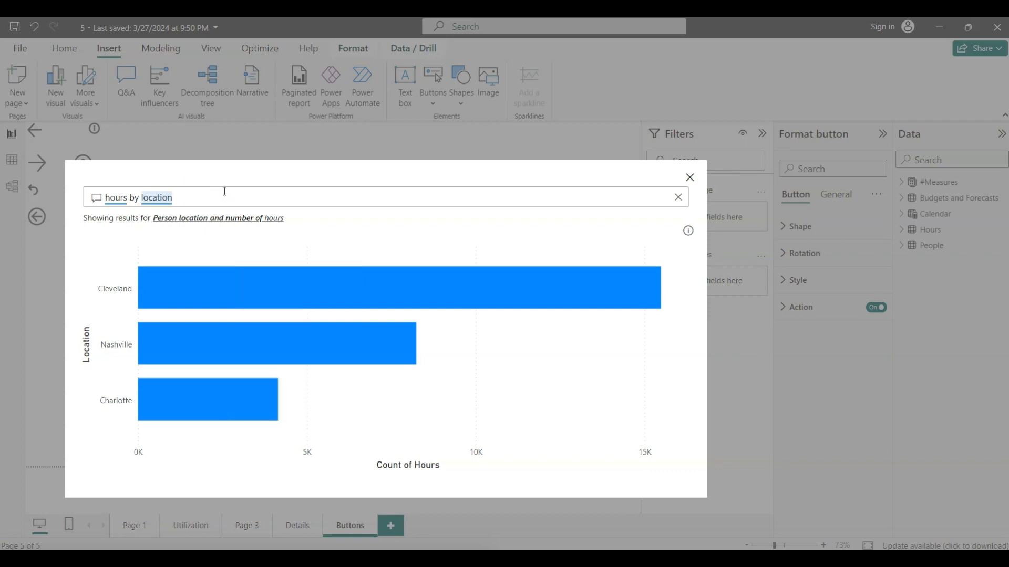
text(m)
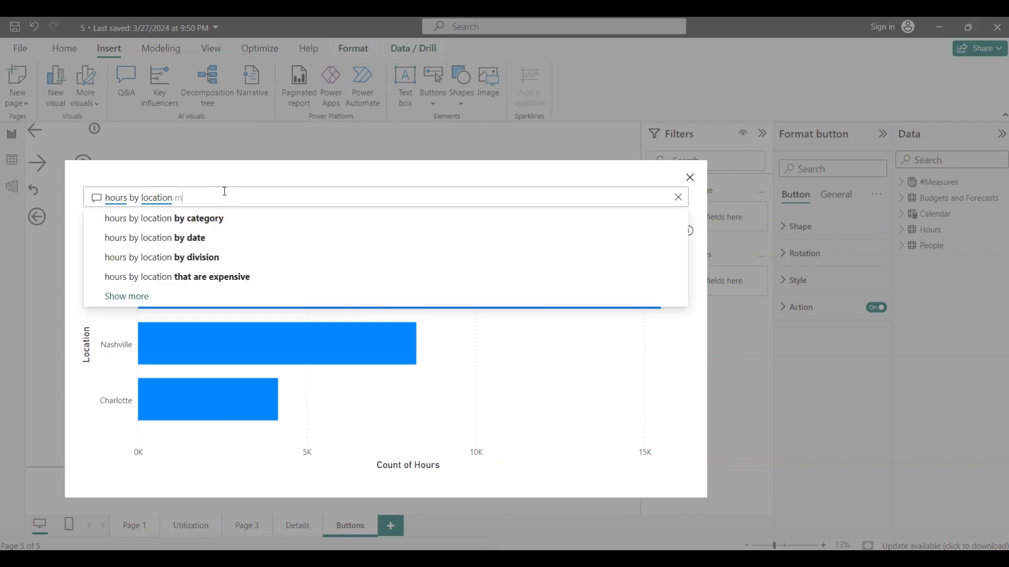
text(ap)
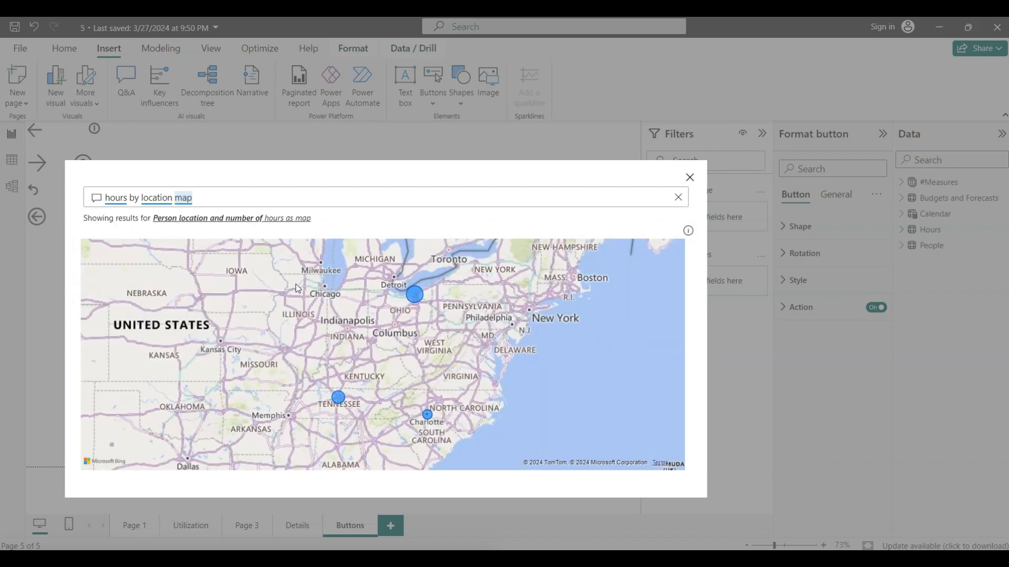
mouse_move(416, 298)
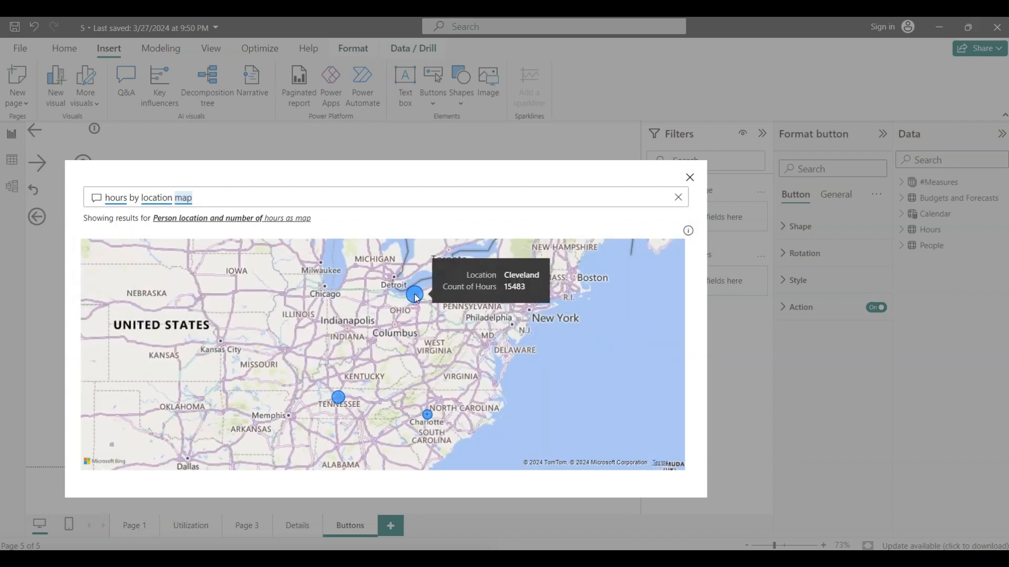
mouse_move(339, 400)
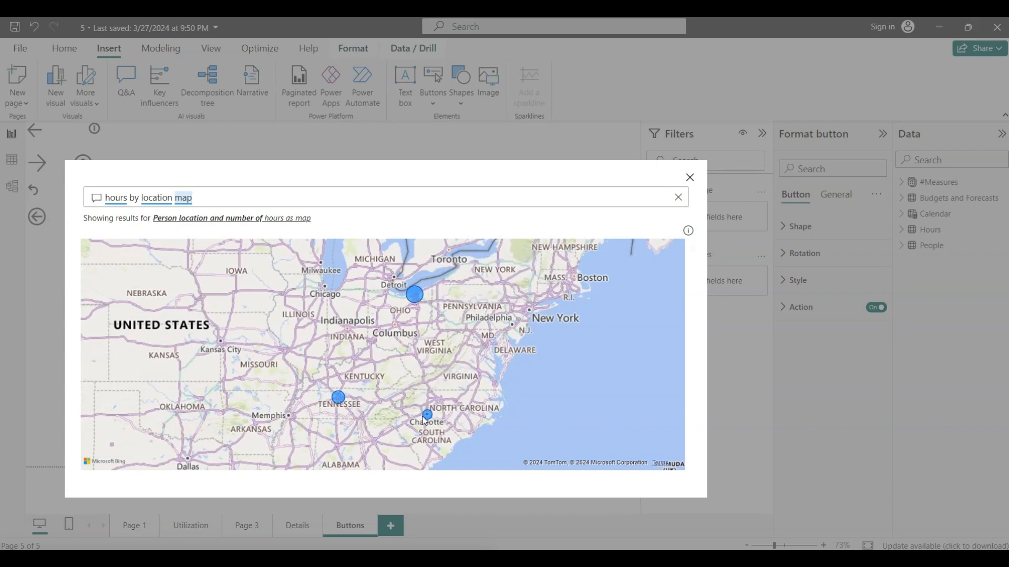
mouse_move(429, 416)
- Check the example questions on the PowerPoint slide, return to Power BI, and ask "hours by person location table" in the Q&A dialog
key(alt+Tab)
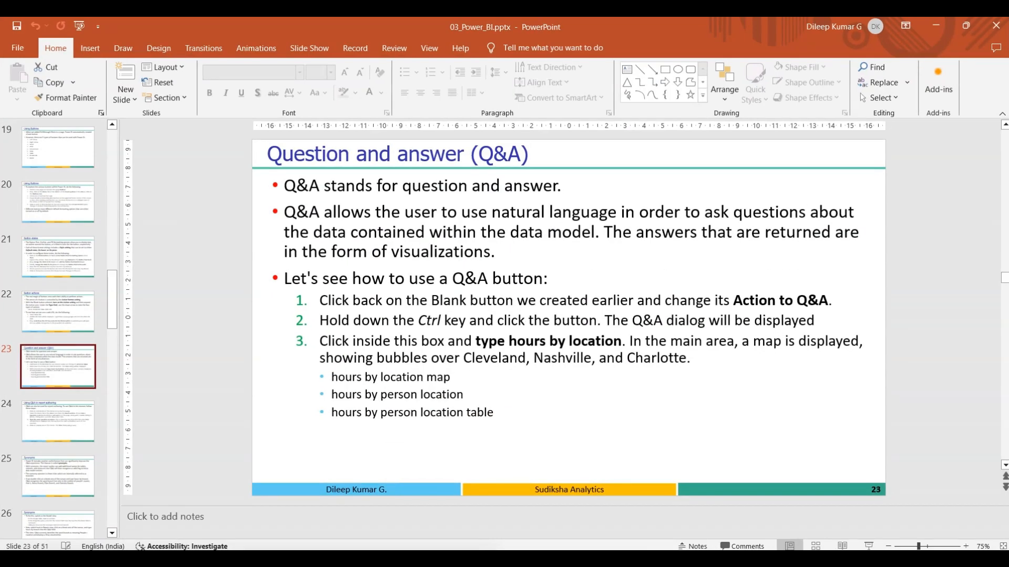
key(alt+Tab)
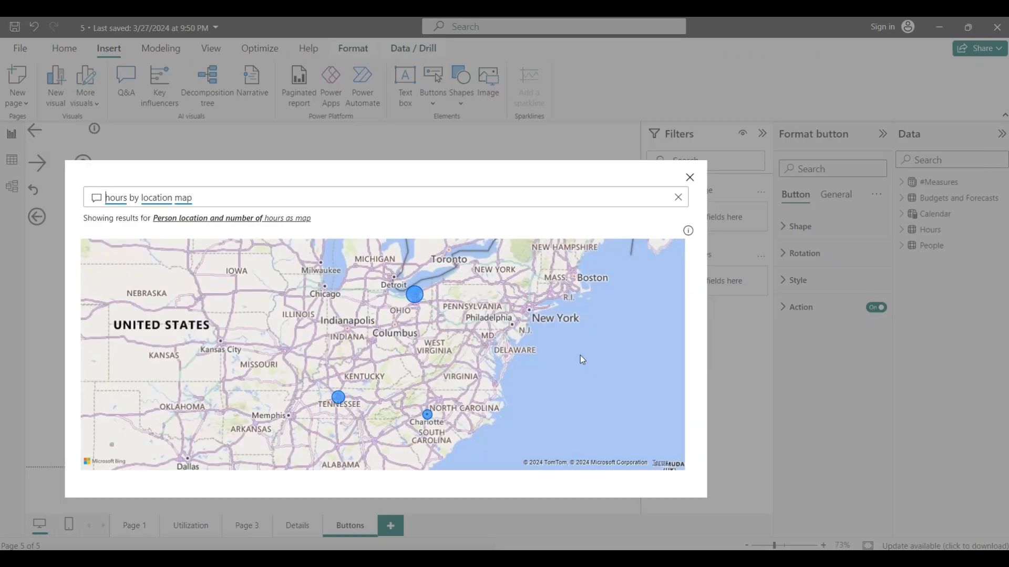
double_click(218, 193)
key(BackSpace)
key(BackSpace)
key(BackSpace)
key(BackSpace)
key(BackSpace)
key(BackSpace)
key(BackSpace)
key(BackSpace)
key(BackSpace)
key(BackSpace)
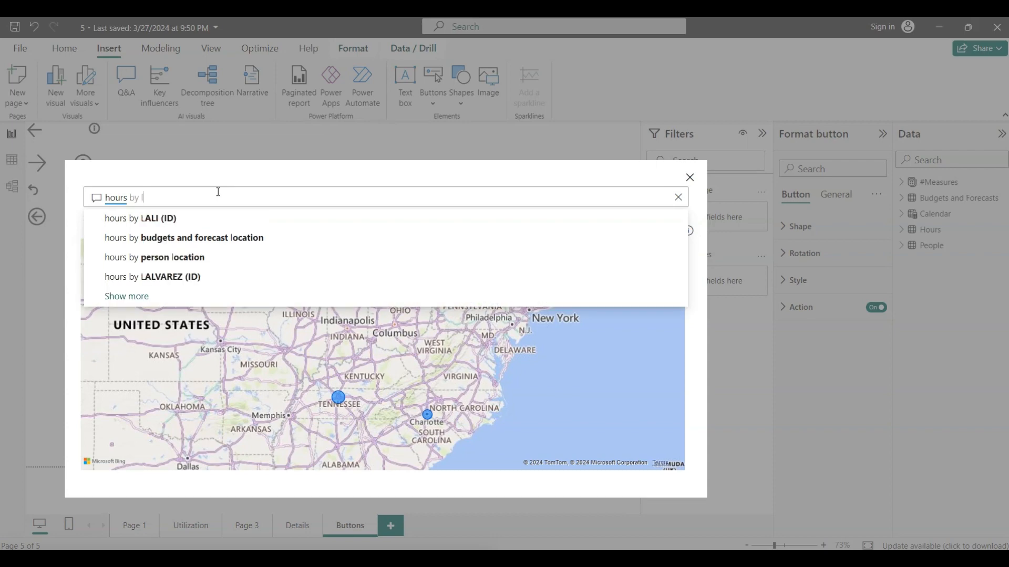
text(person location ta)
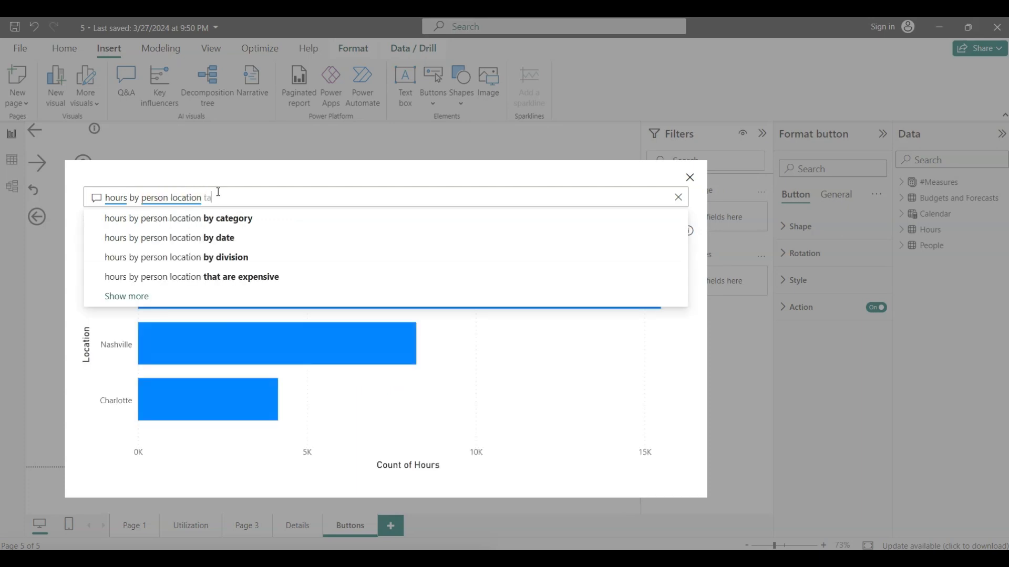
text(ble)
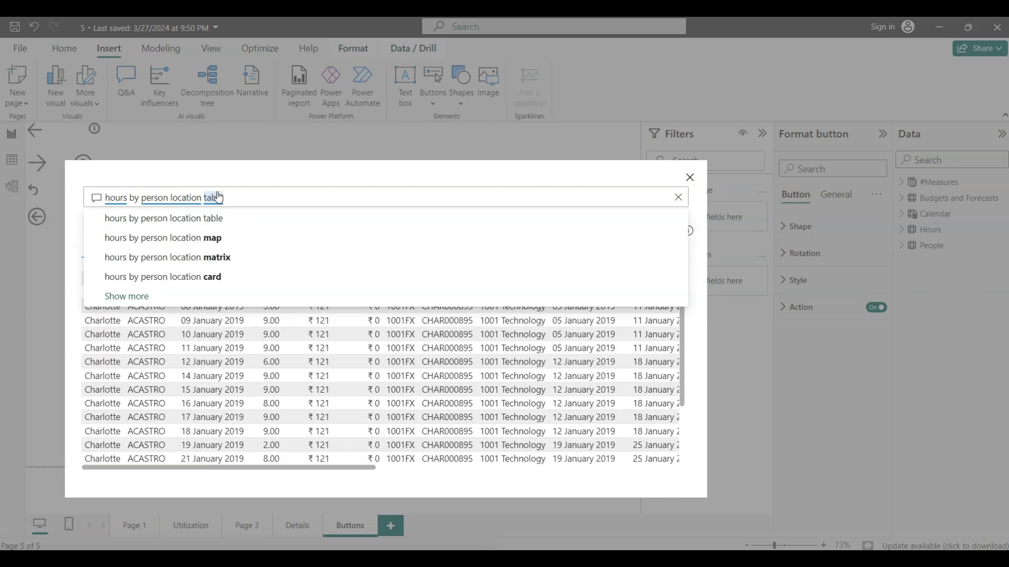
click(227, 218)
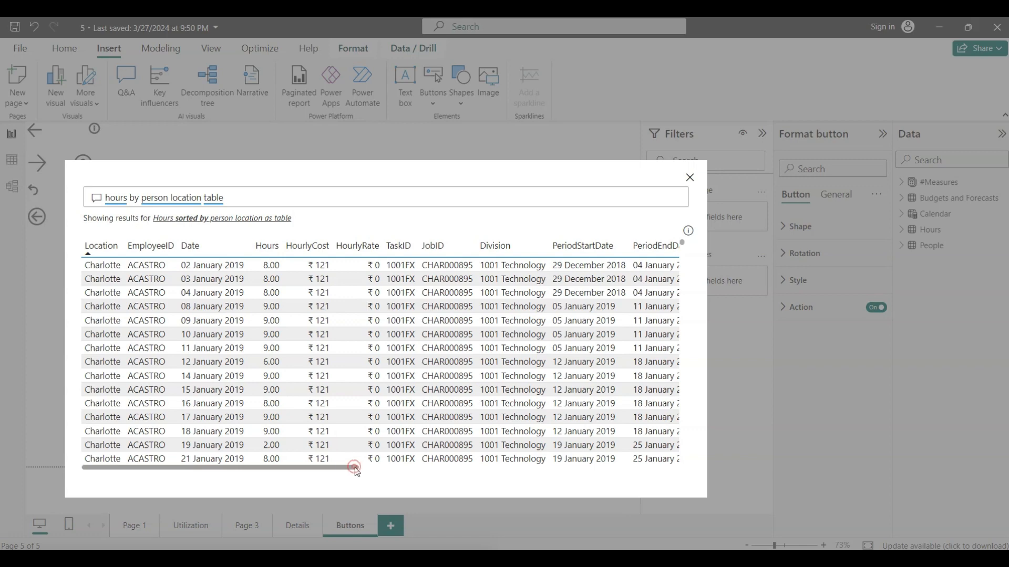
- Close the Q&A dialog and switch to PowerPoint to read the "Using Q&A in report authoring" slide
drag(355, 468, 229, 432)
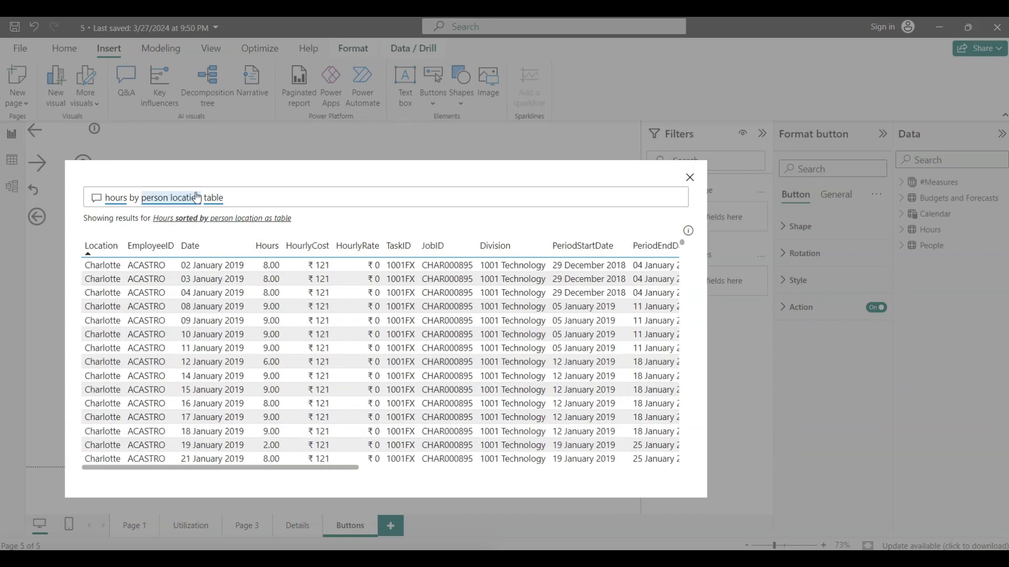
click(690, 177)
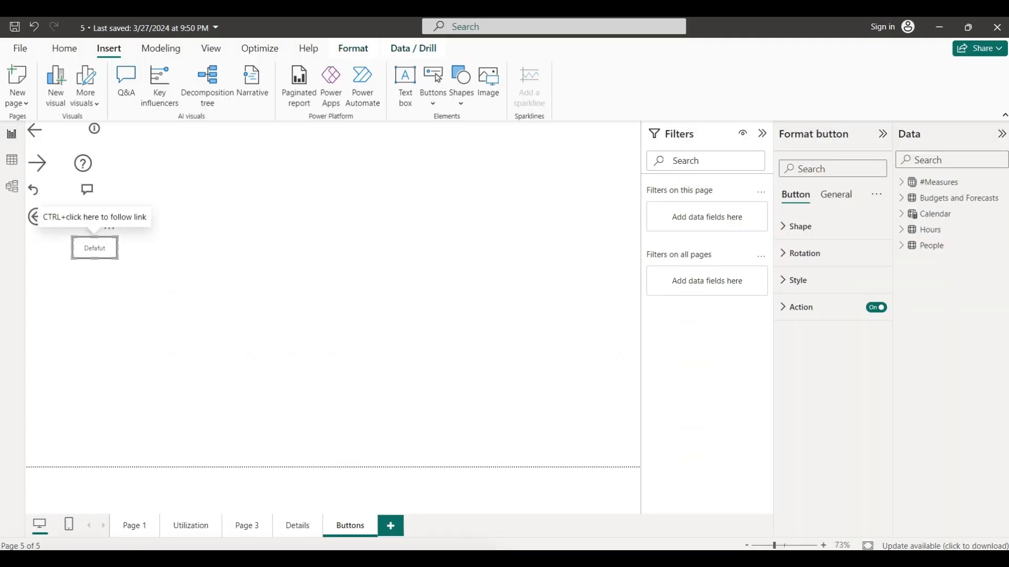
key(alt+Tab)
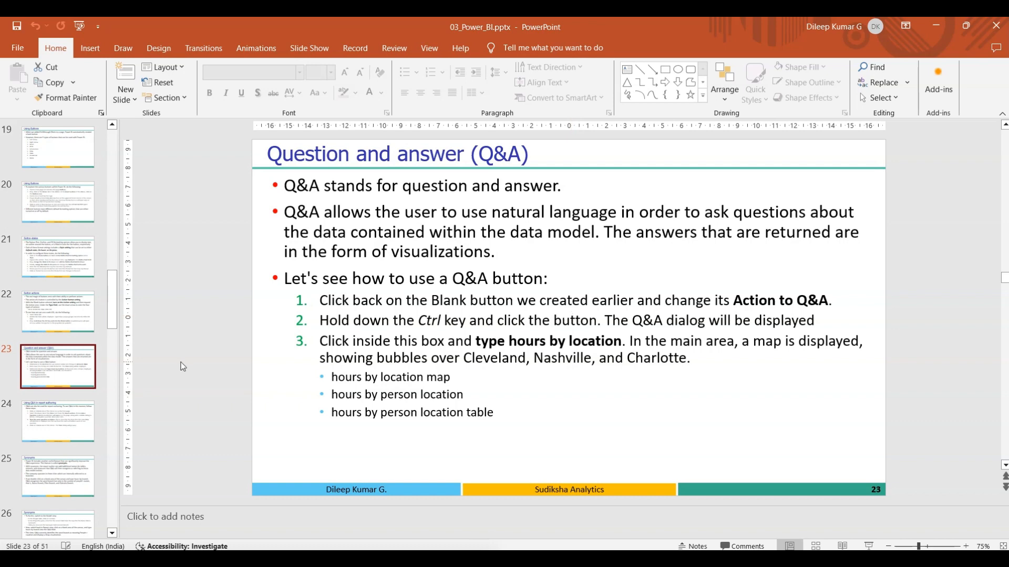
click(62, 420)
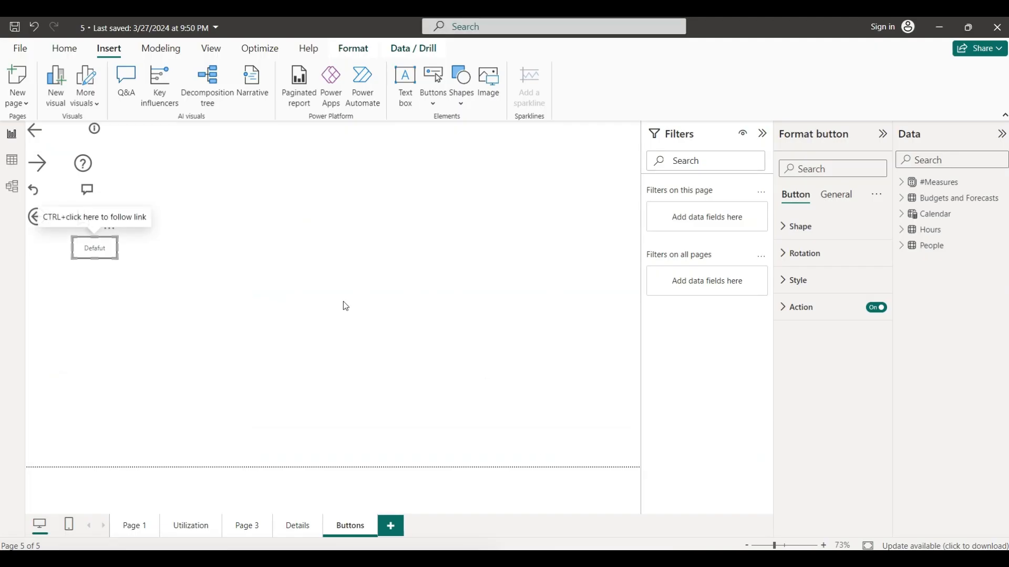
- Insert a Q&A visual on the Buttons page in Power BI, then move and enlarge it beside the buttons
click(342, 301)
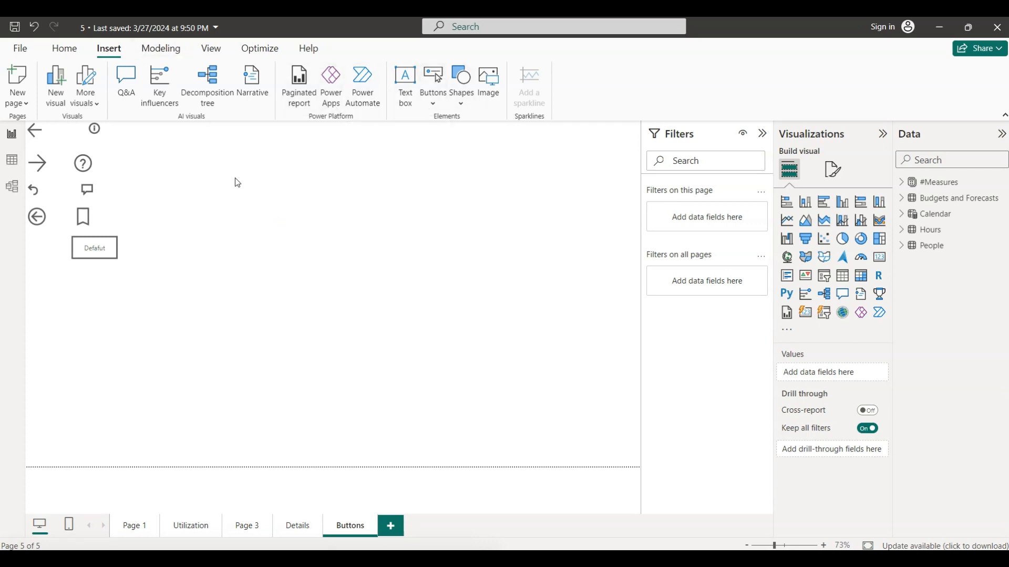
click(126, 85)
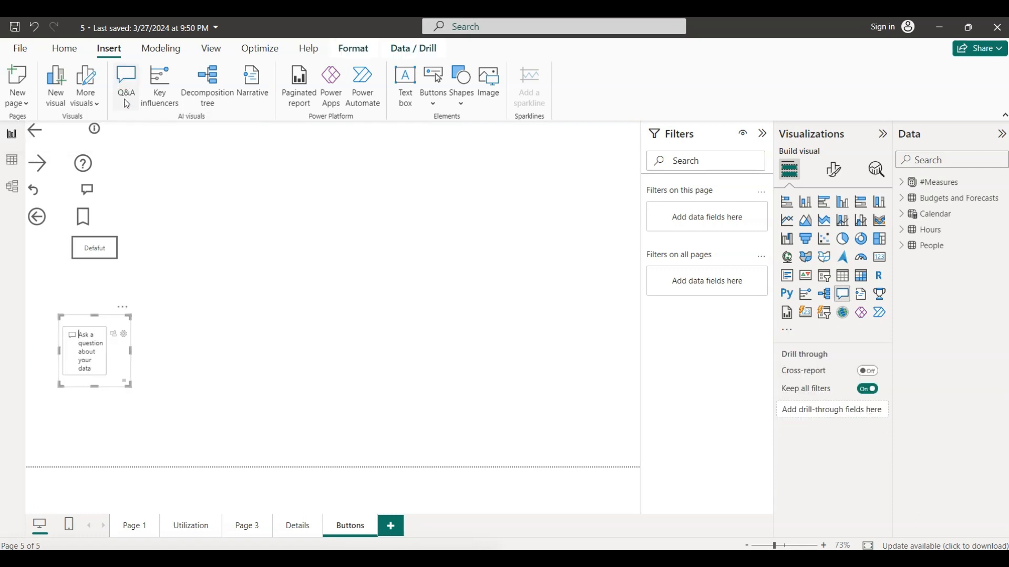
drag(131, 387, 314, 428)
drag(239, 314, 378, 167)
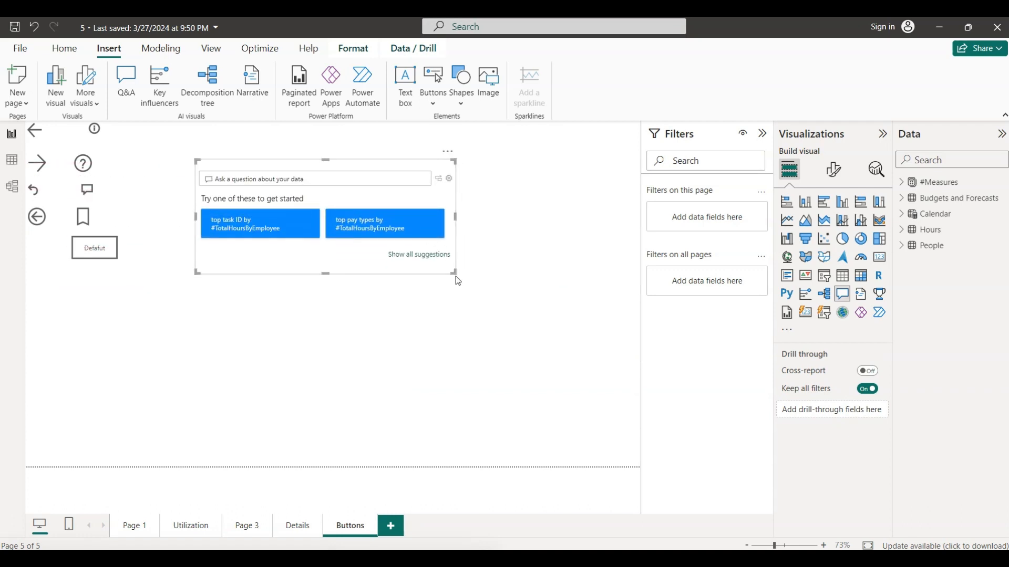
drag(454, 271, 617, 365)
- Ask "hours by location" in the new Q&A visual and extend the question to "hours by location map"
text(hours)
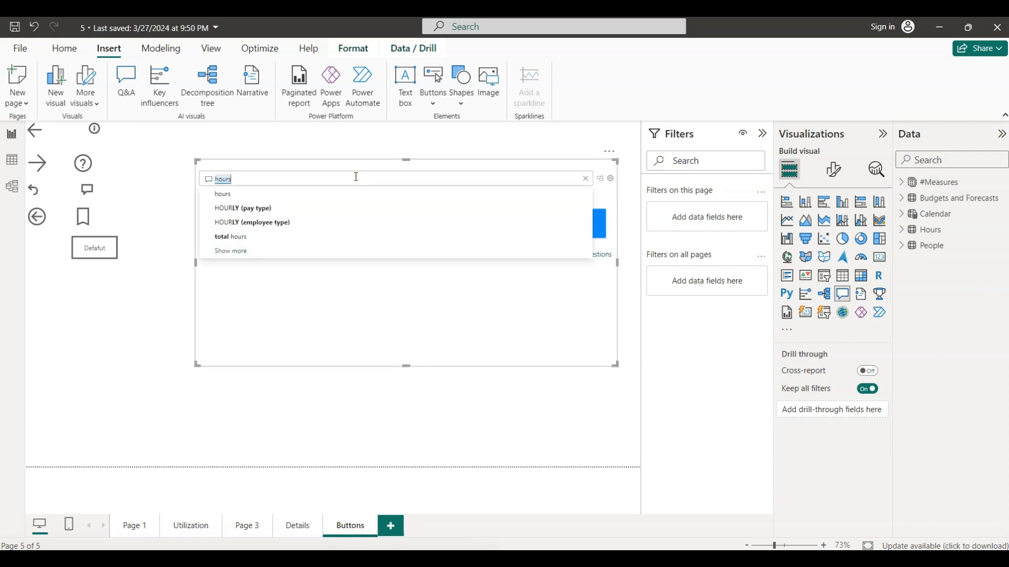
text( by )
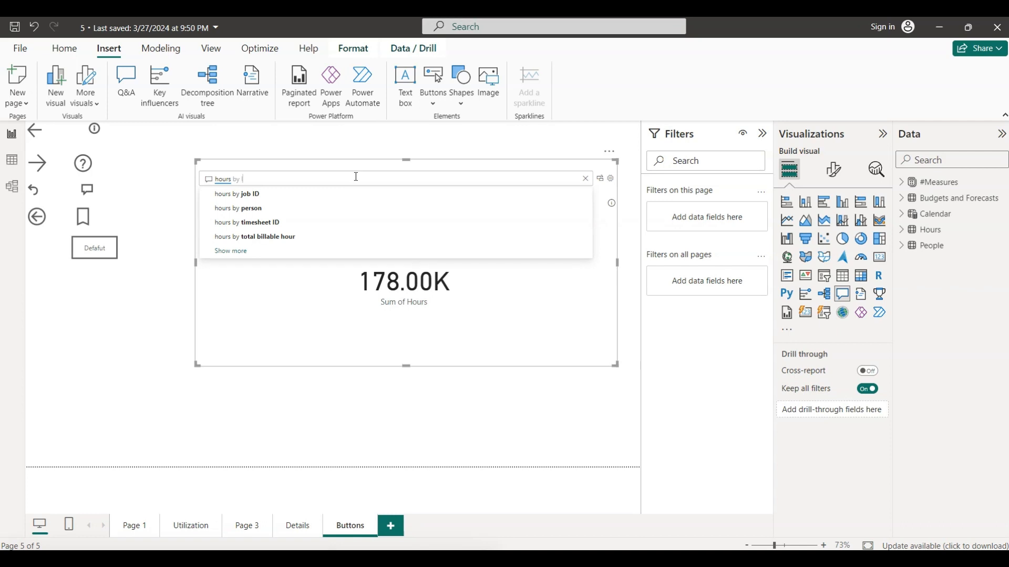
text(location ,)
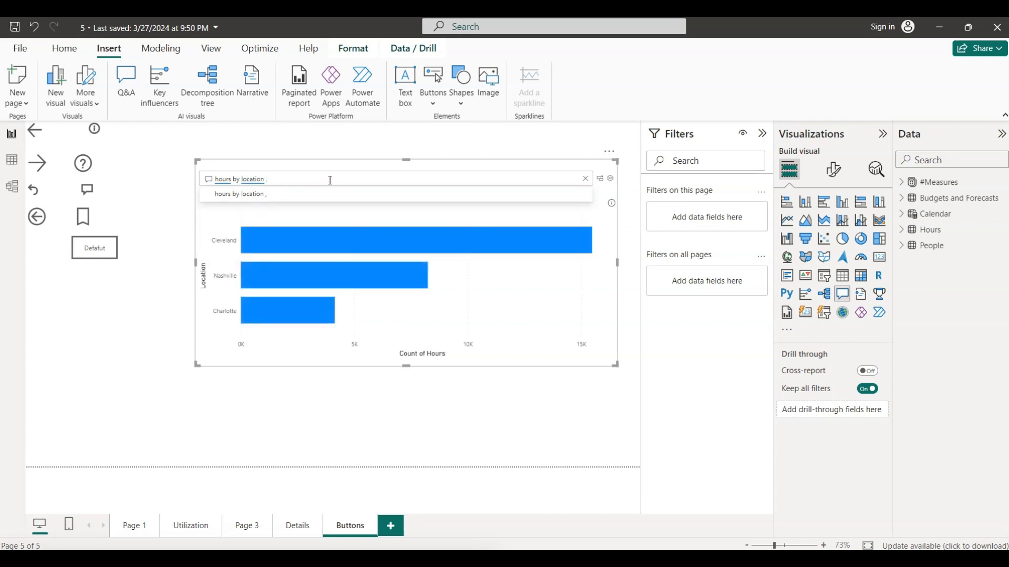
key(BackSpace)
text(map)
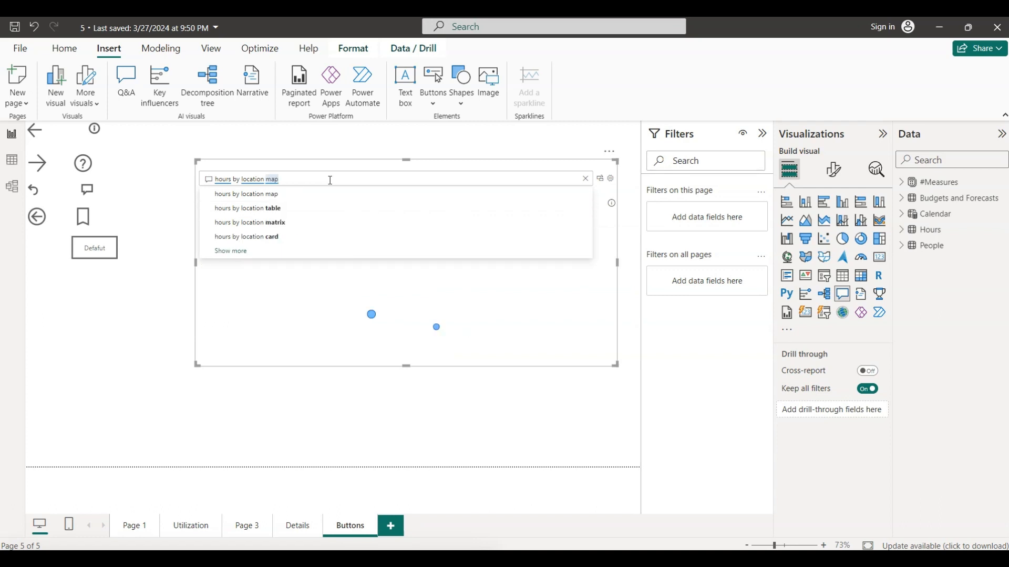
click(295, 198)
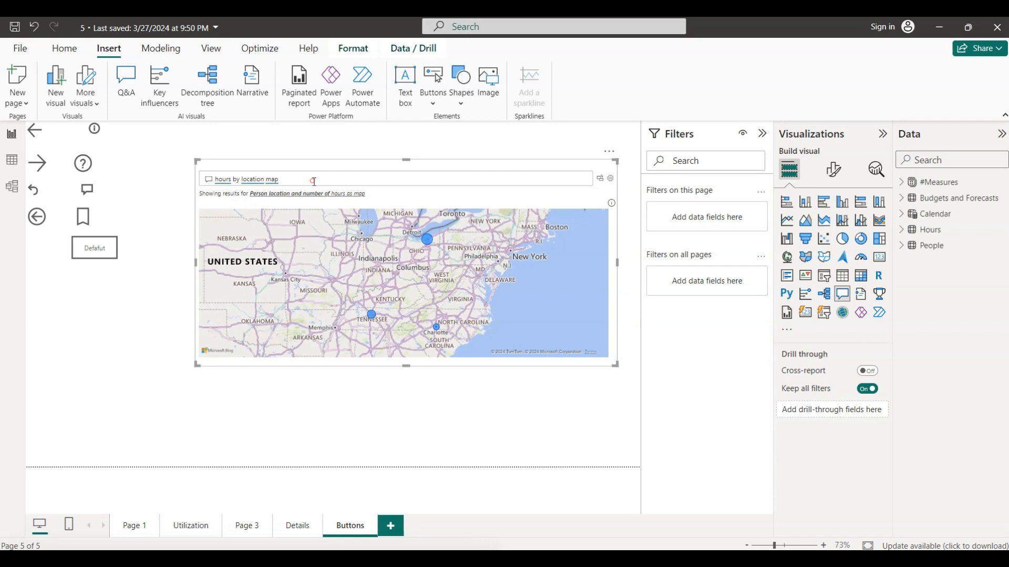
- Try "hours by location table" in the Q&A visual, choose "hours by location card" instead, and switch to PowerPoint
text(ta)
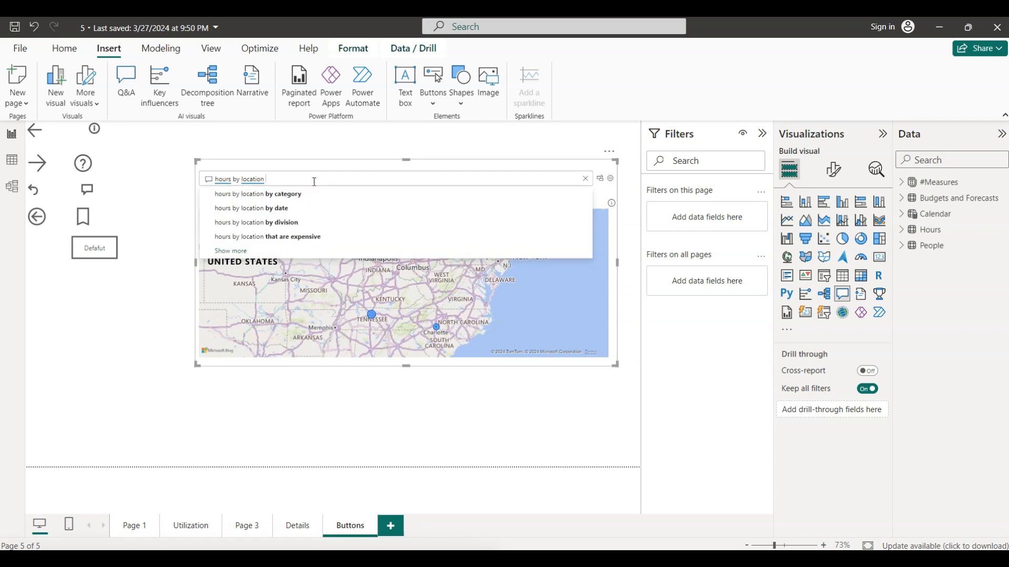
text(ble)
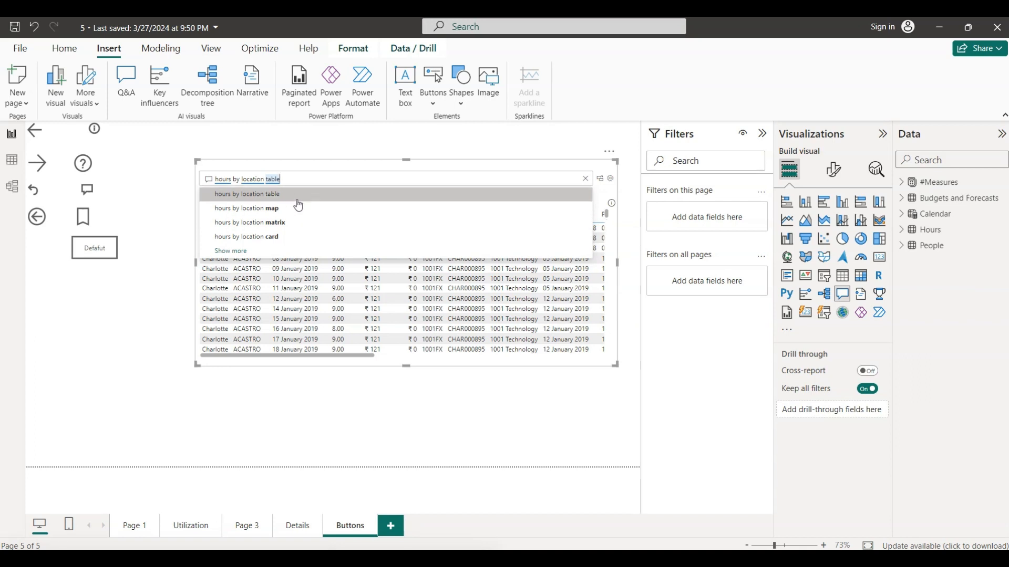
click(282, 242)
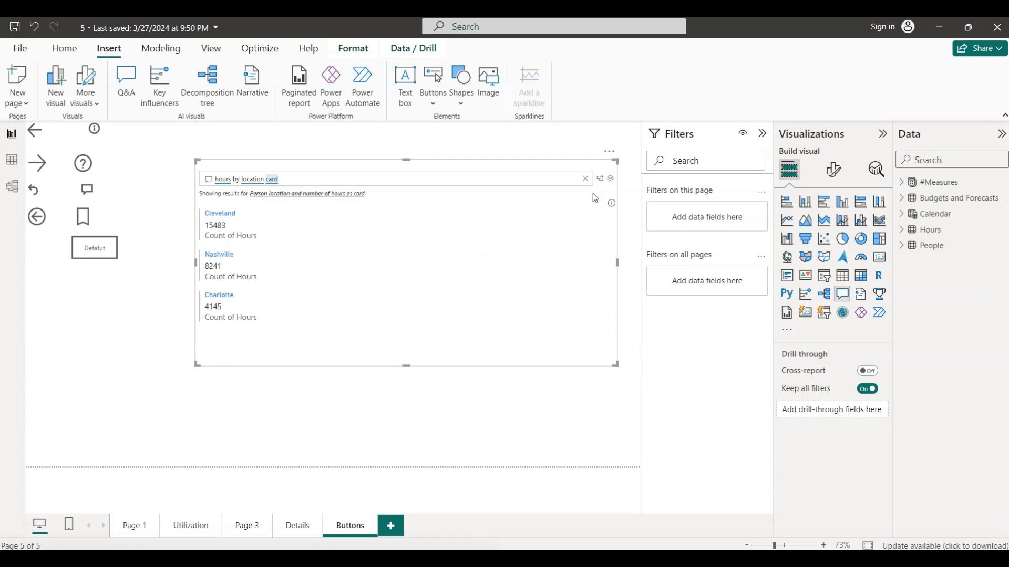
click(274, 426)
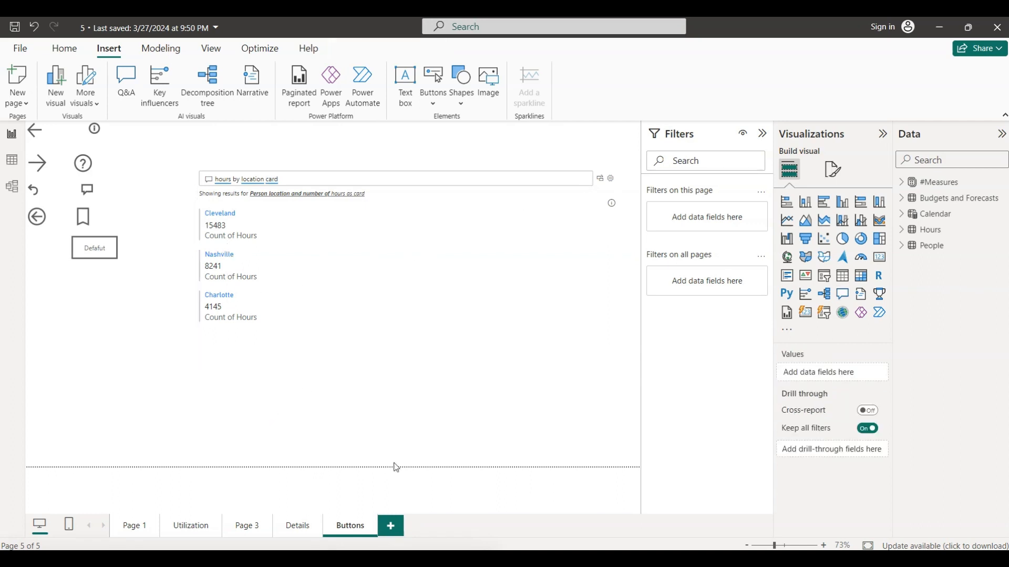
key(alt+Tab)
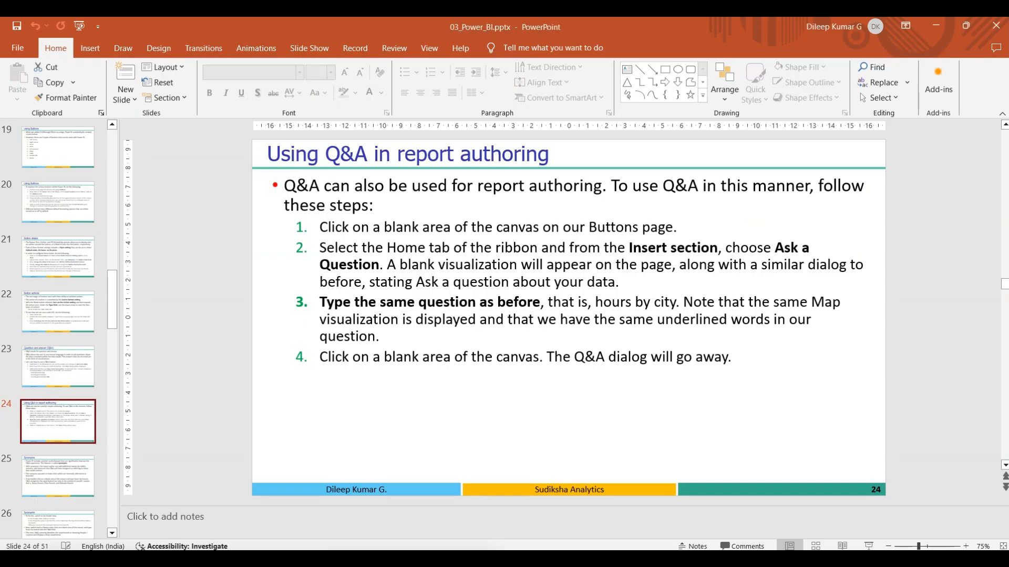
- Read the two "Synonyms" slides, 25 and 26, and return to slide 25
click(67, 466)
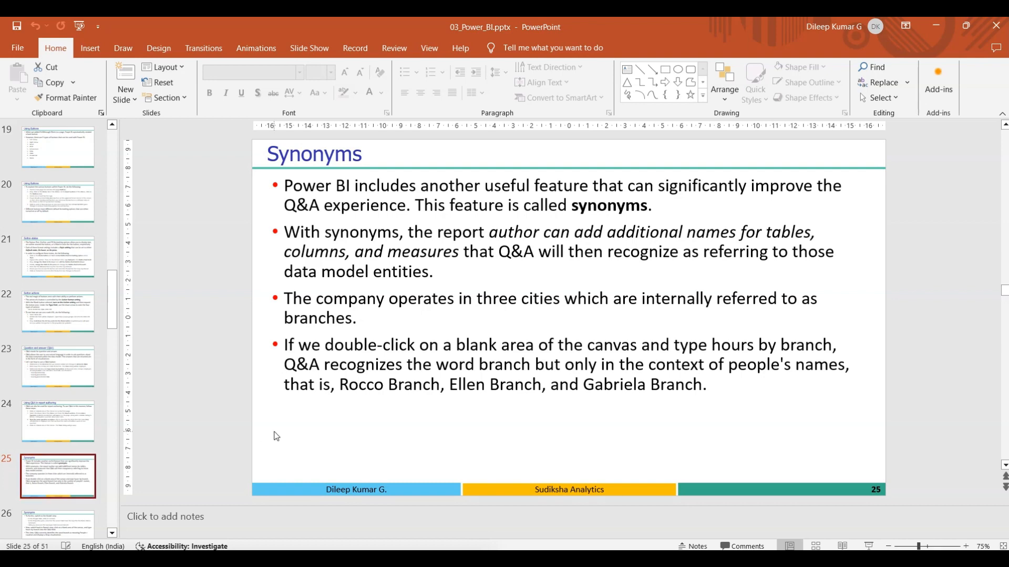
click(72, 529)
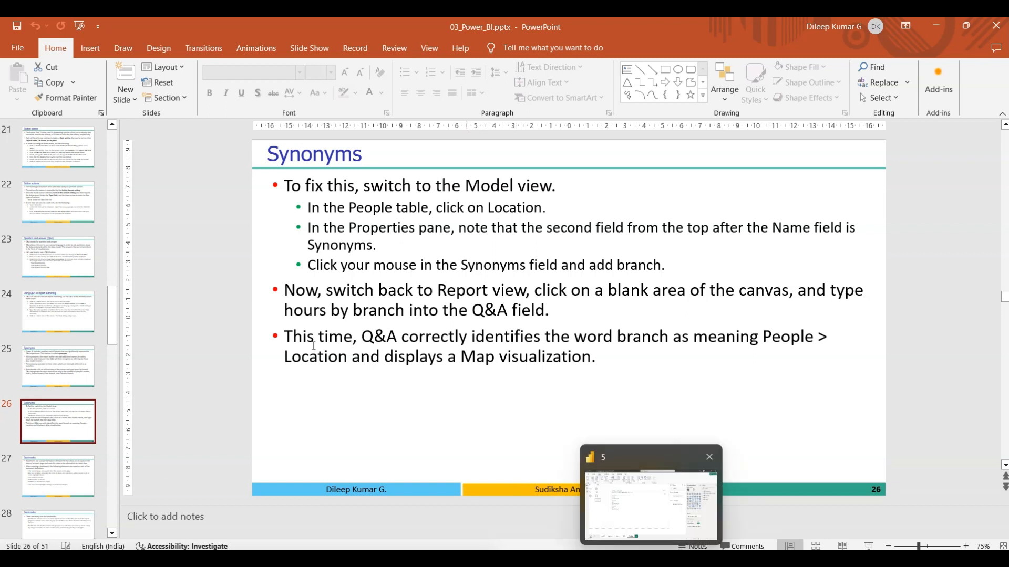
click(75, 369)
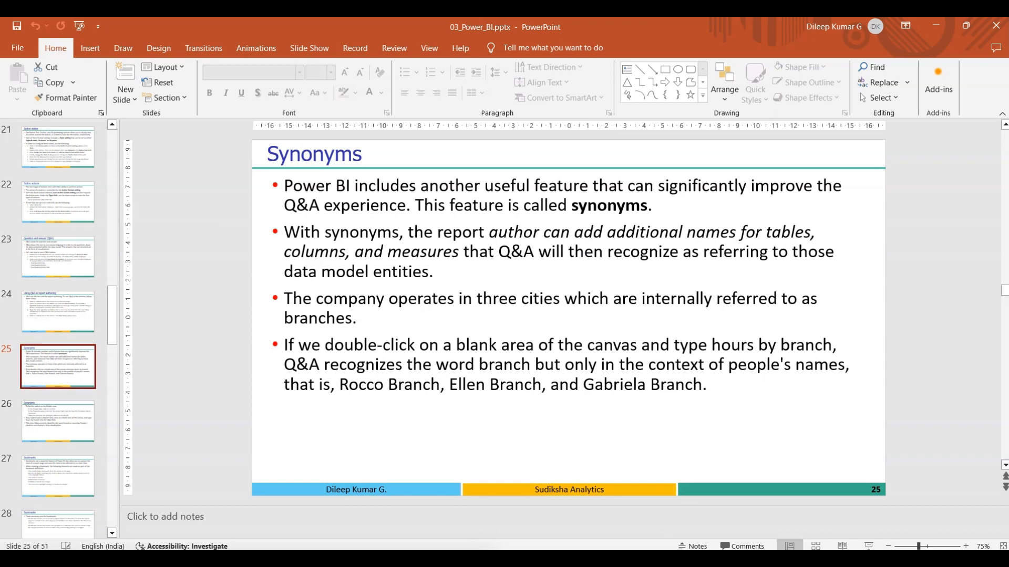
- Switch to Power BI and change the question in the Q&A visual to "hours by branch"
click(679, 558)
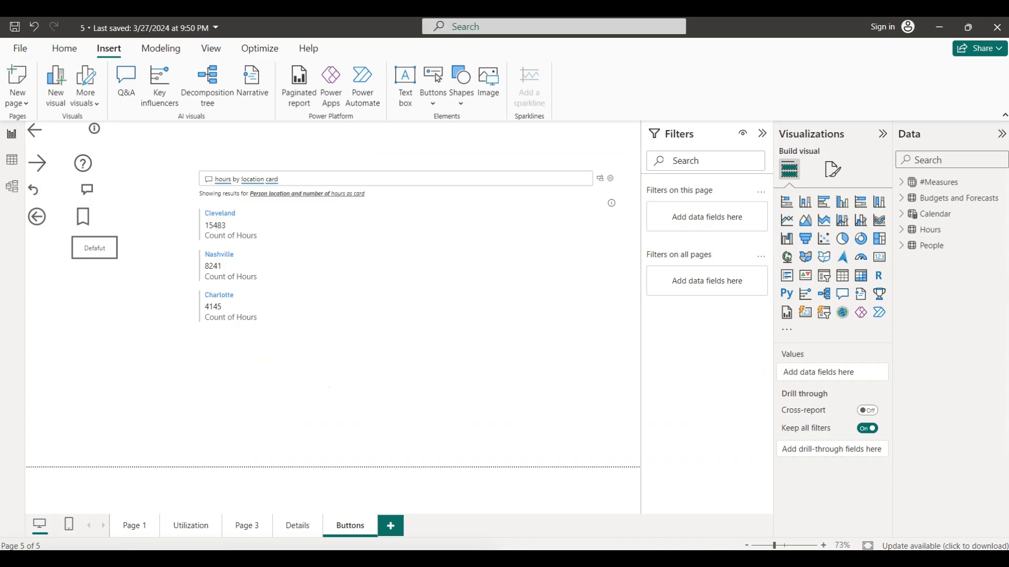
click(317, 179)
key(BackSpace)
key(BackSpace)
key(BackSpace)
key(BackSpace)
key(BackSpace)
key(BackSpace)
key(BackSpace)
key(BackSpace)
key(BackSpace)
key(BackSpace)
key(BackSpace)
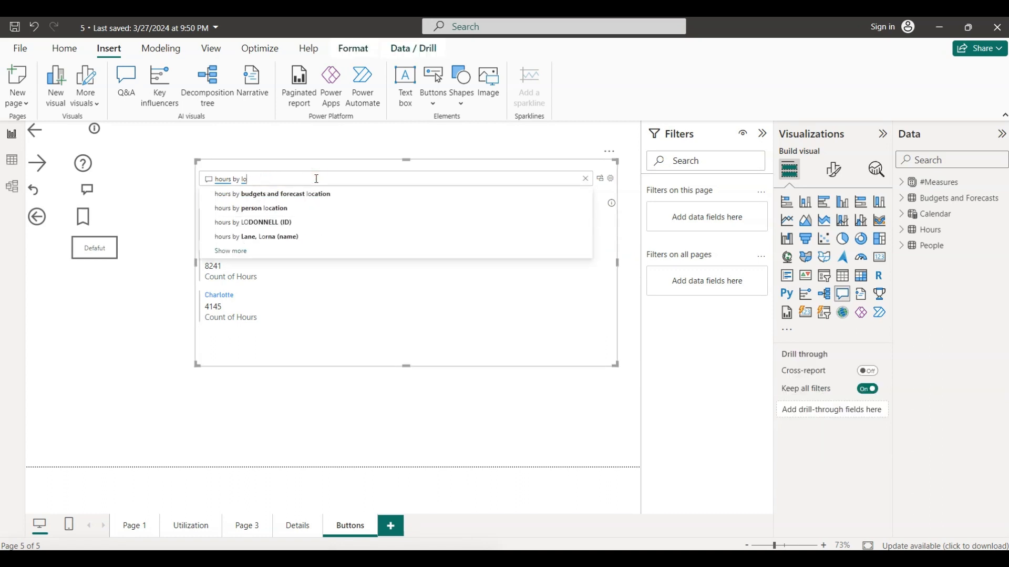
key(BackSpace)
key(BackSpace)
text(branch)
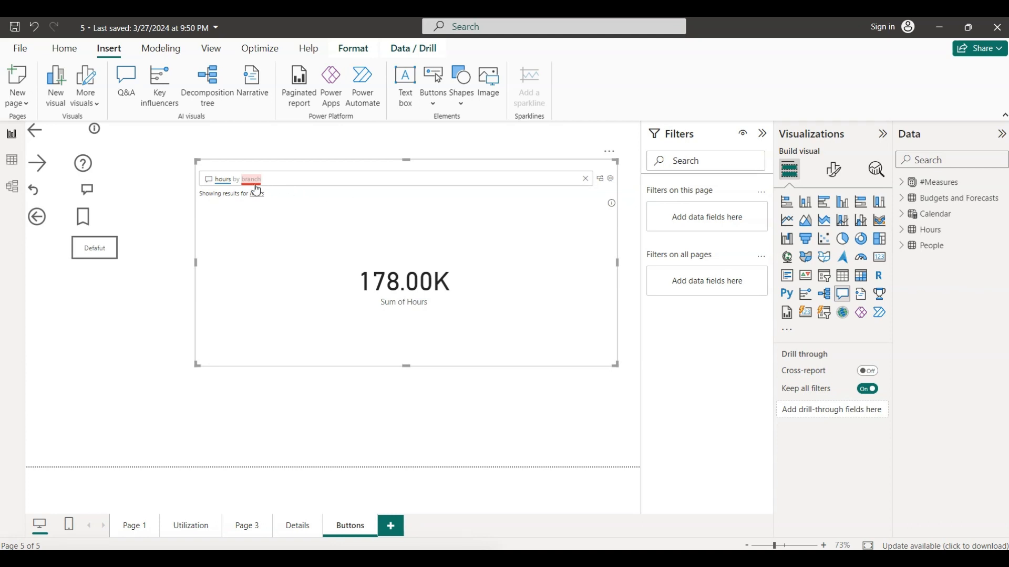
- Open the Synonyms page of the visual's Q&A setup and expand the People table to find its Location field
click(610, 179)
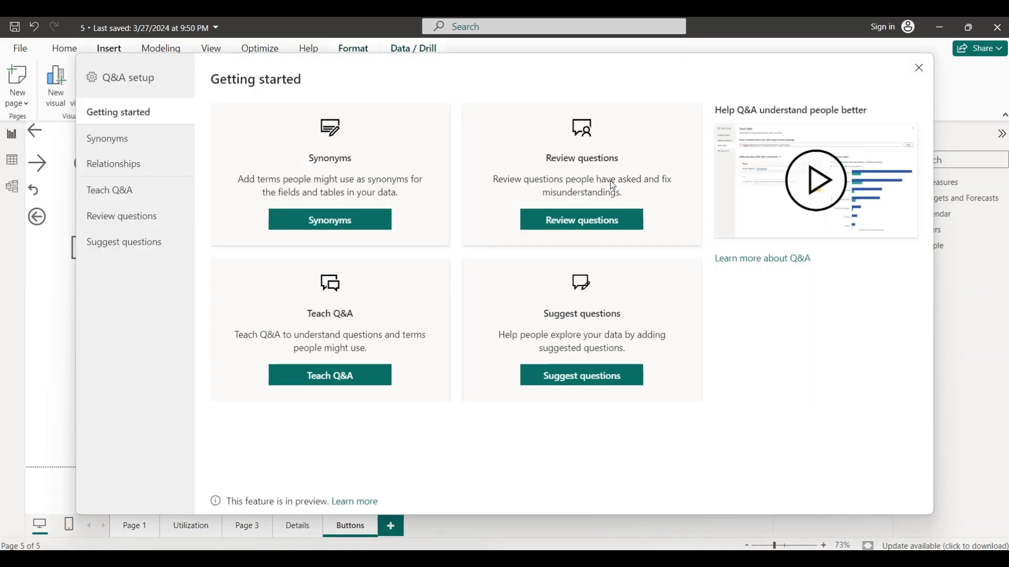
click(110, 145)
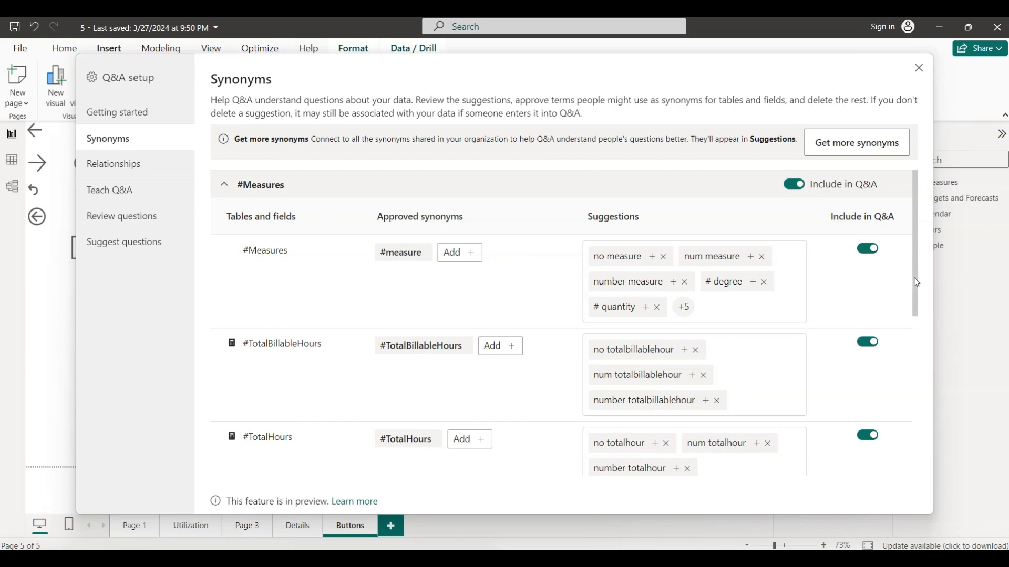
drag(914, 279, 933, 449)
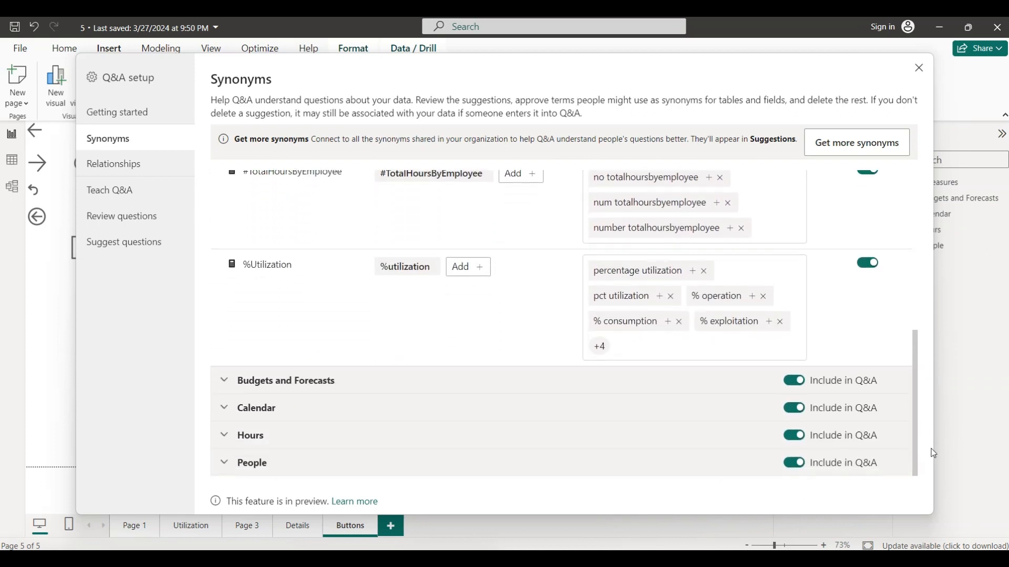
click(223, 464)
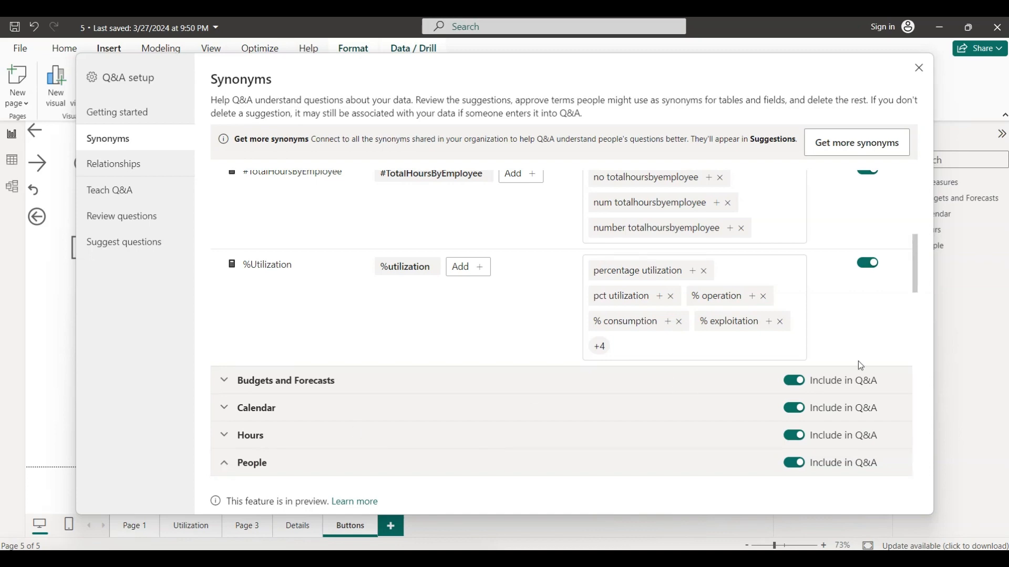
drag(915, 263, 933, 403)
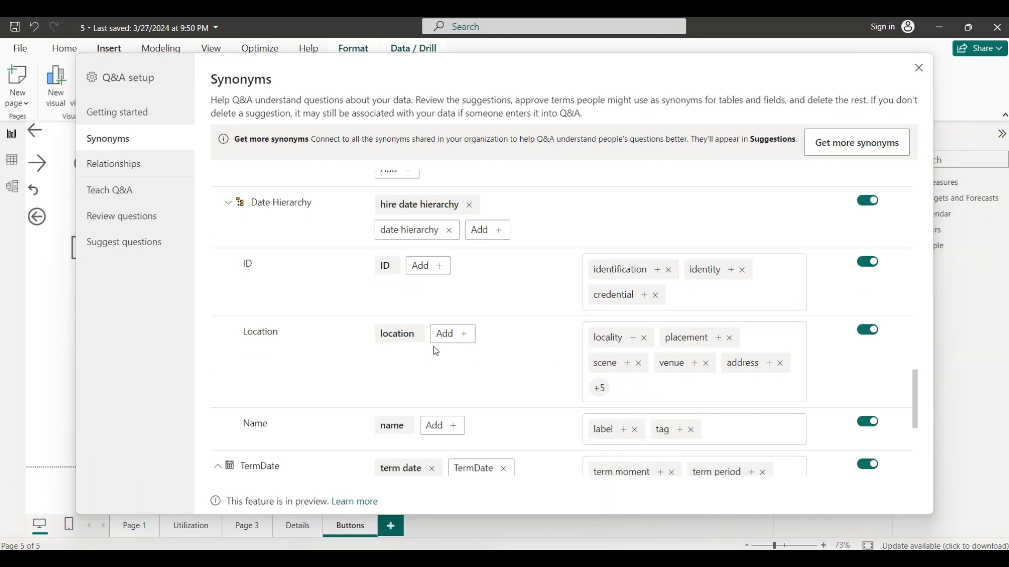
- Add "branch" as an approved synonym for the Location field and close the Q&A setup
click(457, 332)
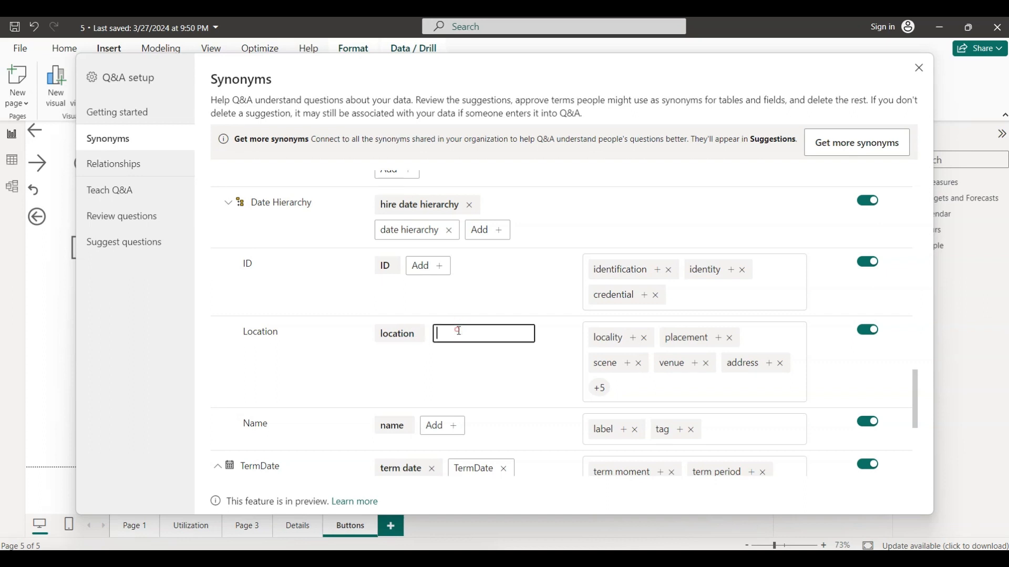
text(branch)
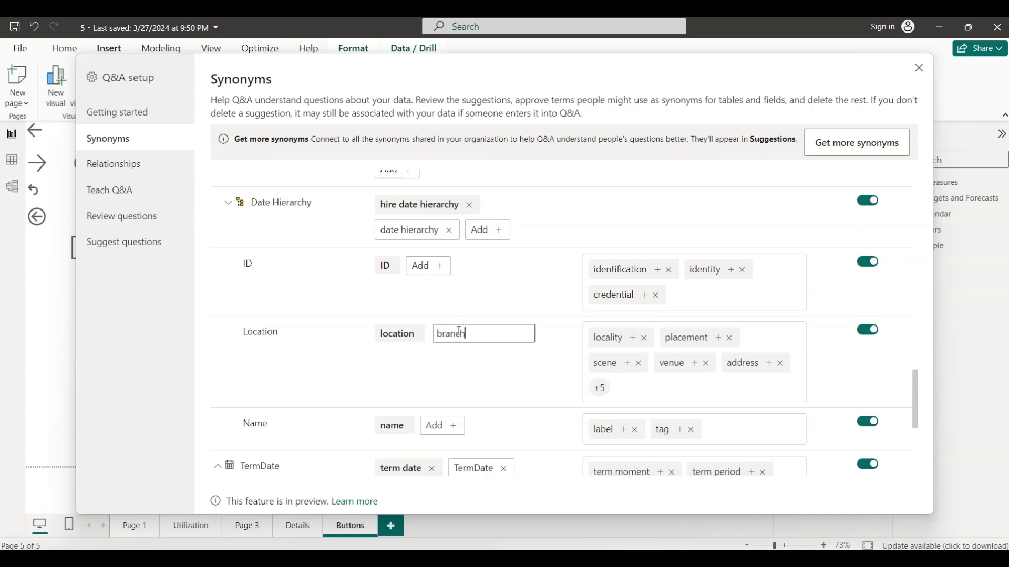
key(Return)
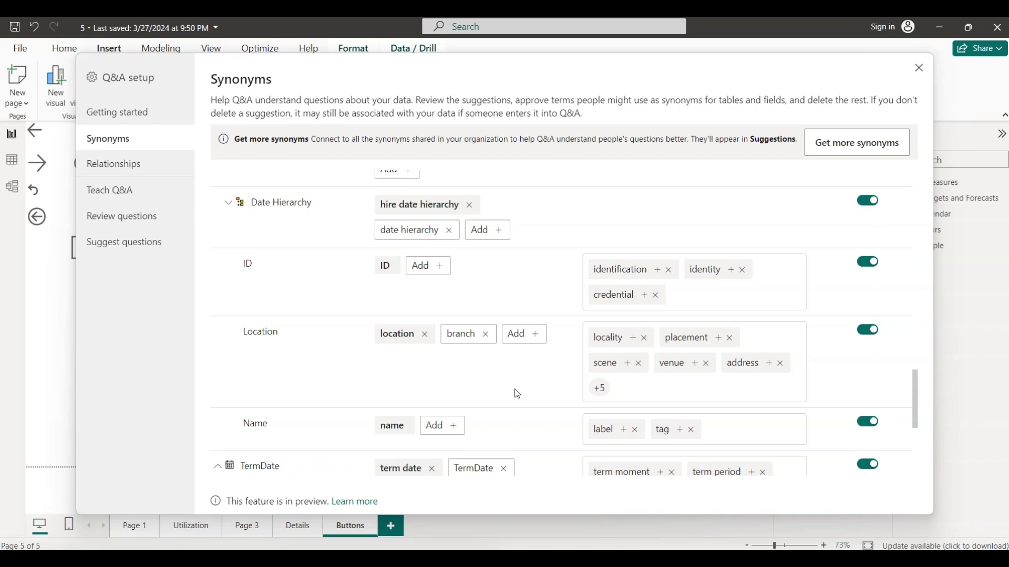
click(919, 68)
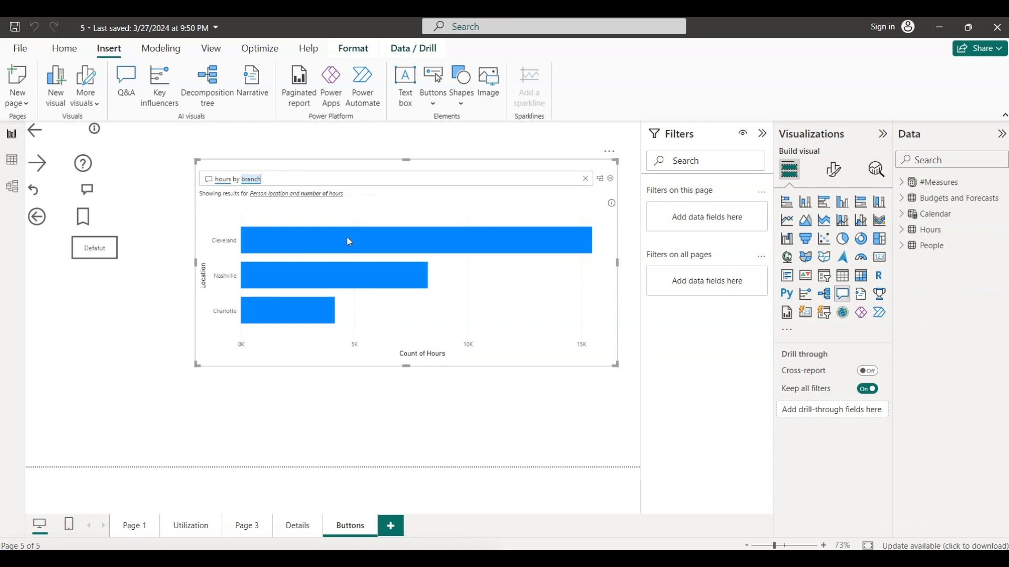
- Check the "hours by branch" visual, then switch to PowerPoint and show "Synonyms" slide 26
mouse_move(325, 274)
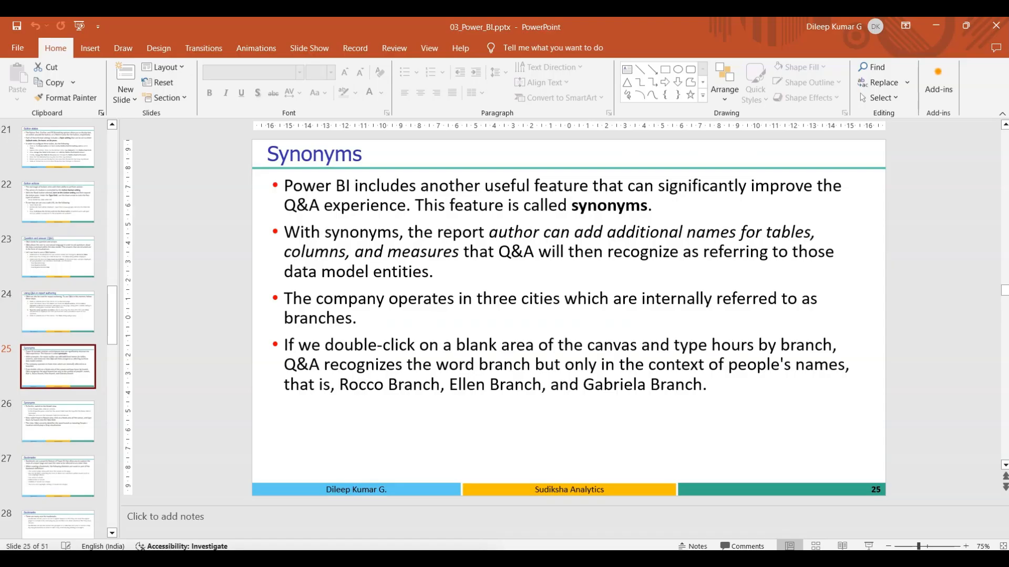
click(73, 427)
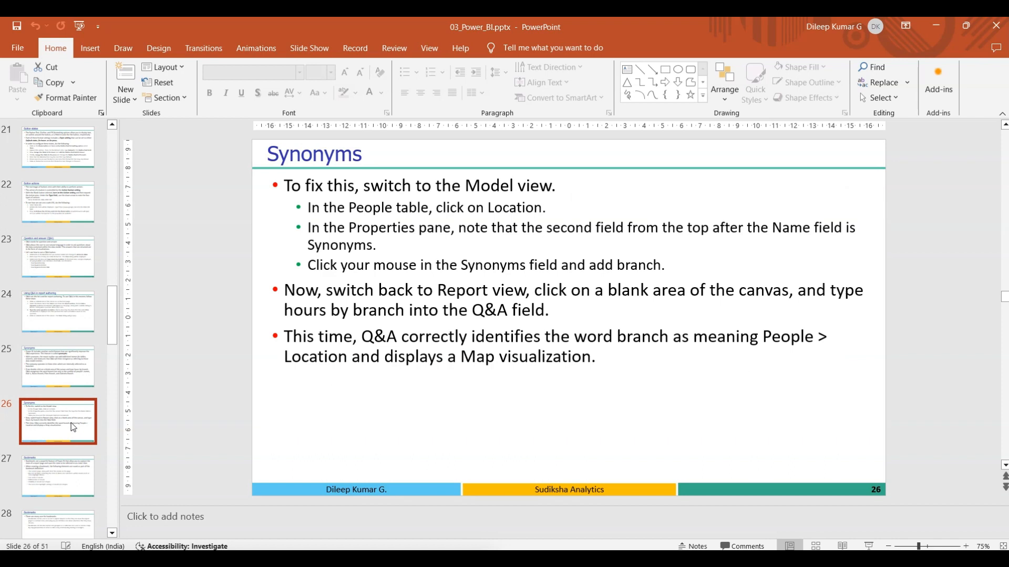
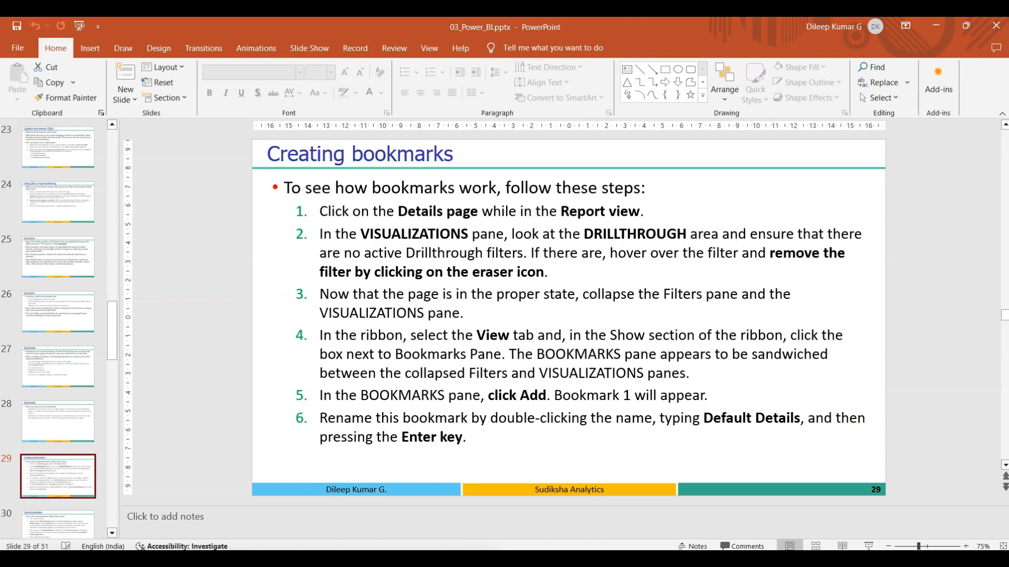
- Switch to Power BI and remove the Division and Location drill-through filters from the Details page
key(alt+Tab)
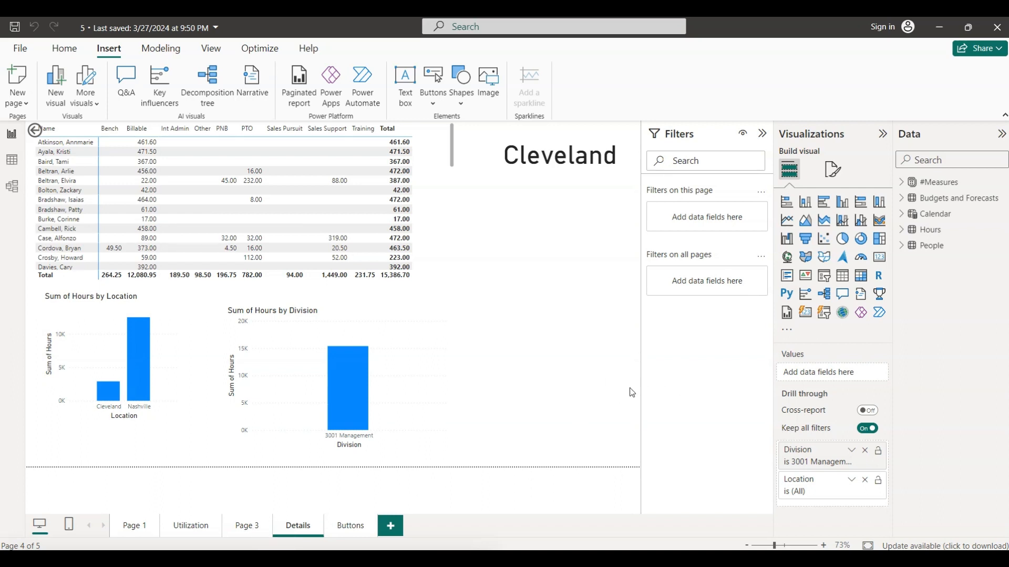
click(865, 452)
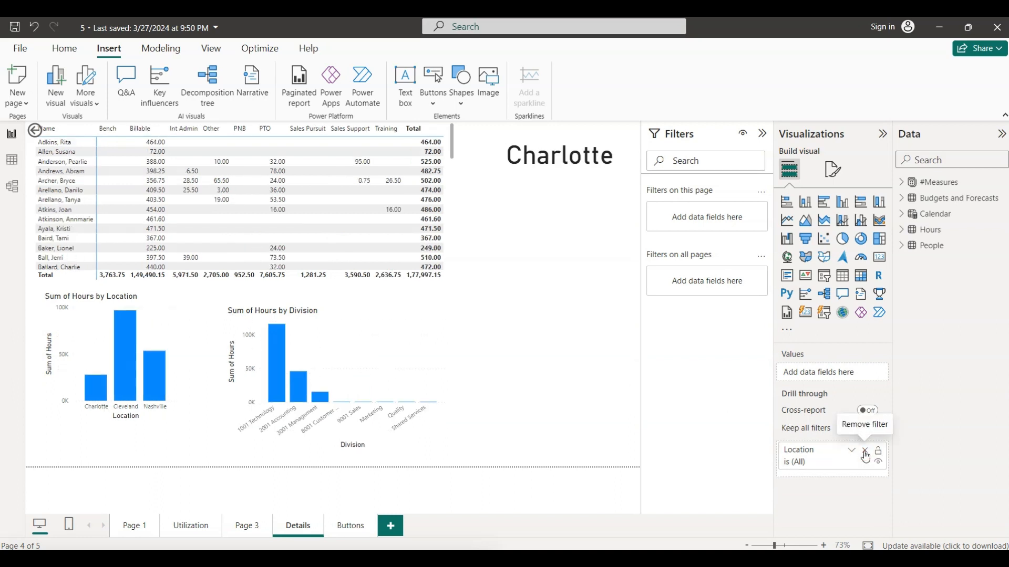
click(865, 451)
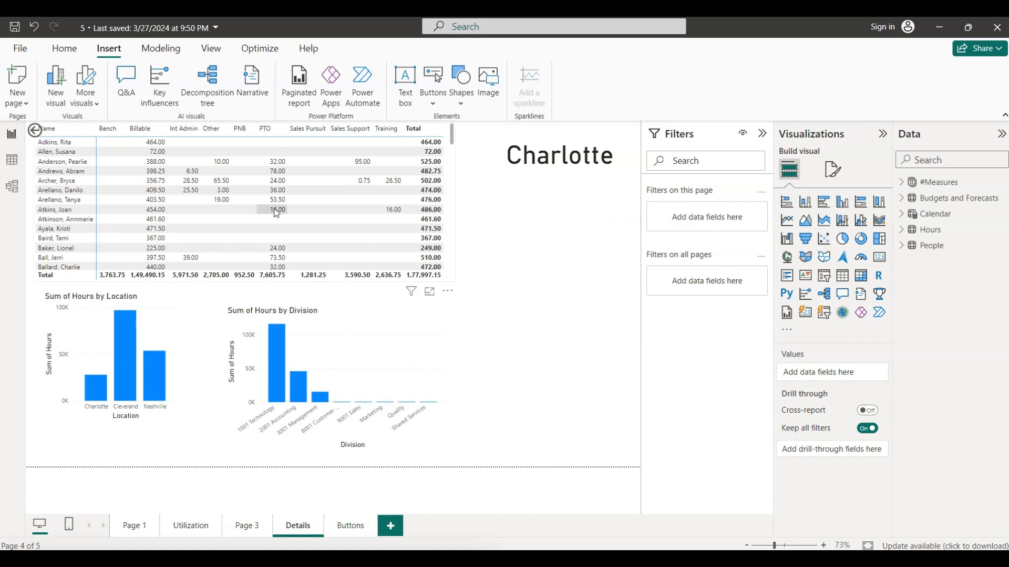
- Show the Bookmarks pane and add a bookmark of the Details page's unfiltered state
click(212, 50)
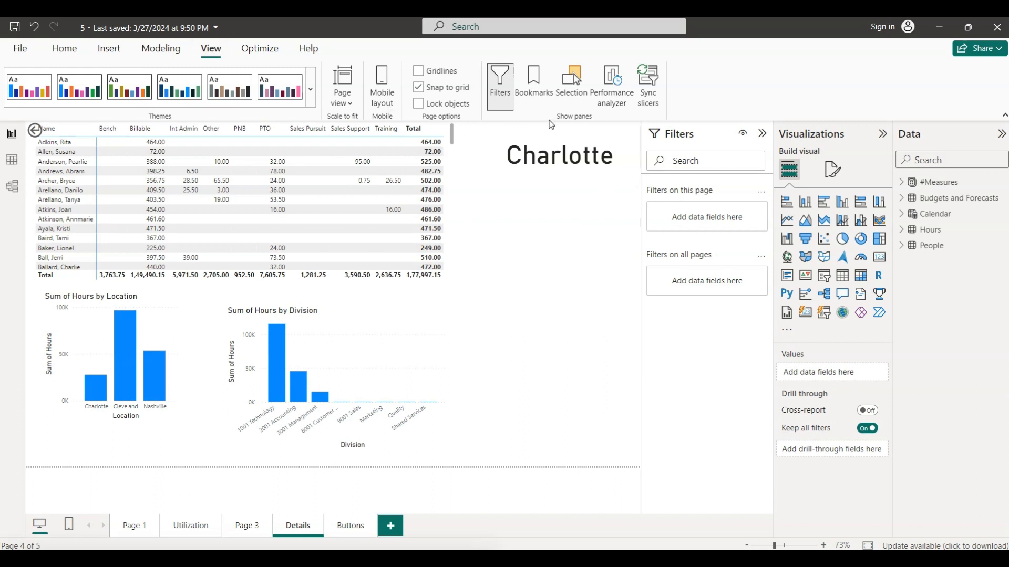
click(535, 98)
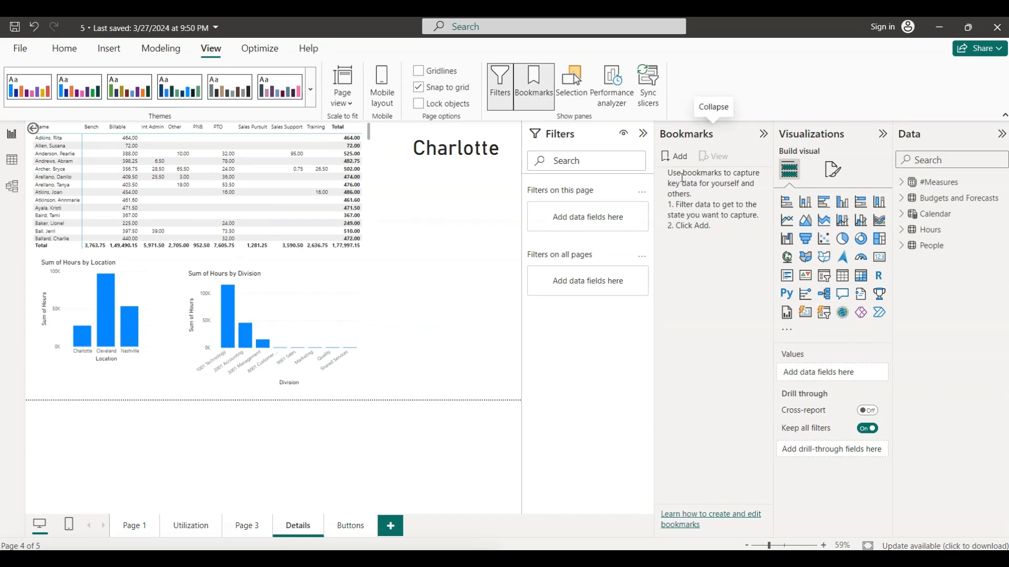
click(677, 156)
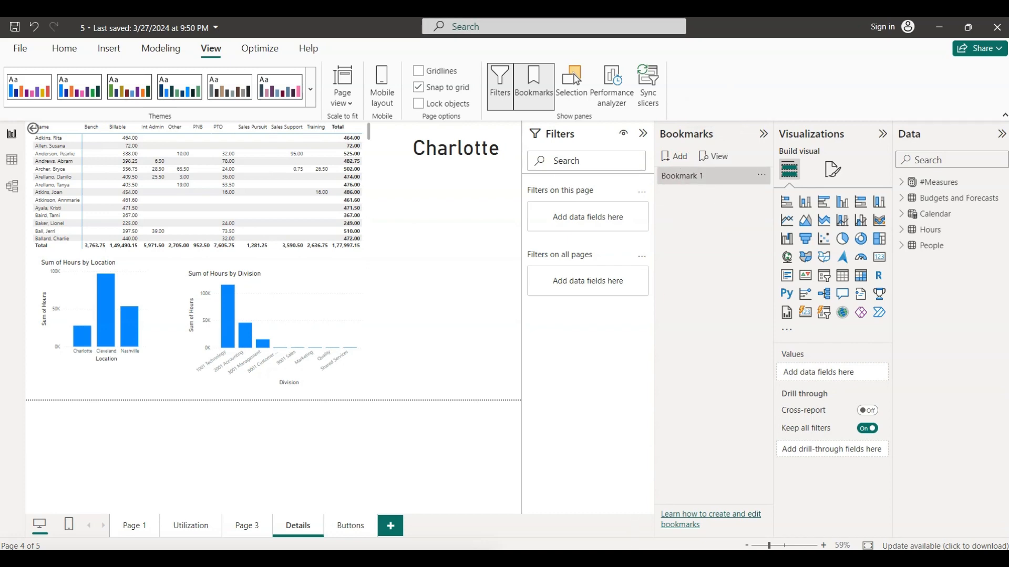
- Check the bookmark name on the "Creating bookmarks" slide in PowerPoint and rename the new bookmark "Default Details" in Power BI
key(alt+Tab)
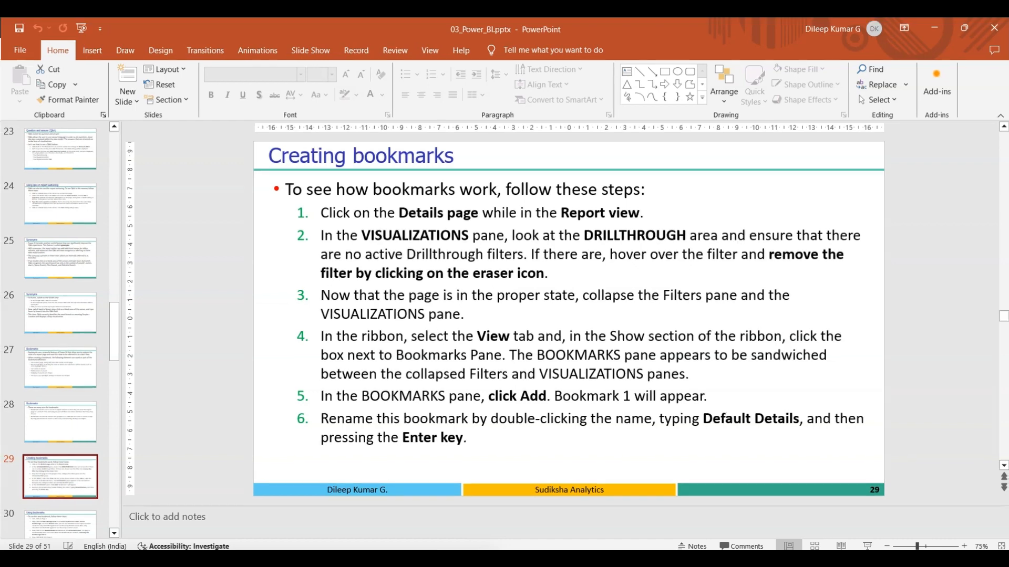
key(alt+Tab)
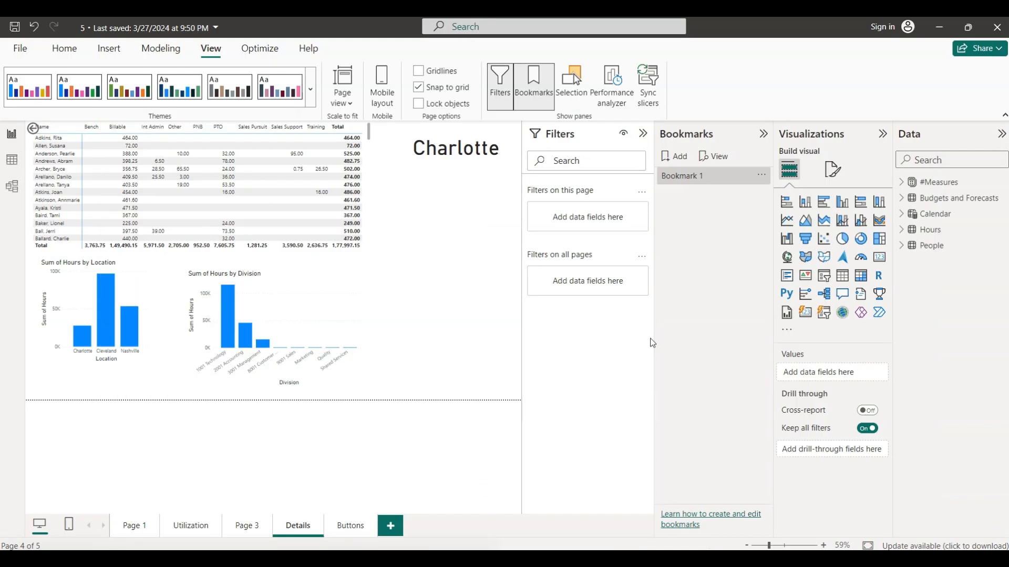
double_click(682, 178)
text(Dea)
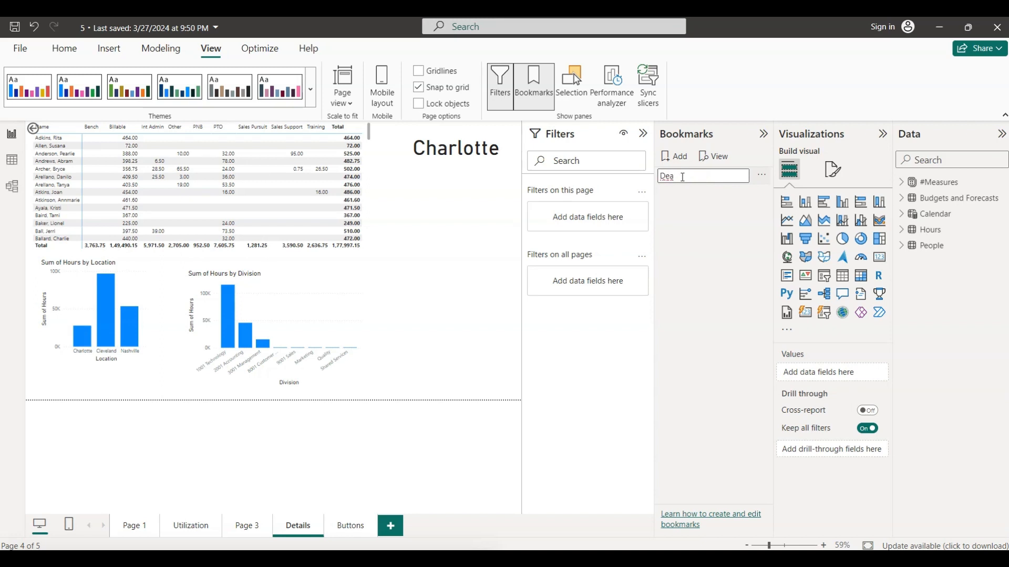
key(BackSpace)
text(fault Deai)
key(BackSpace)
key(BackSpace)
key(BackSpace)
text(etails)
key(Return)
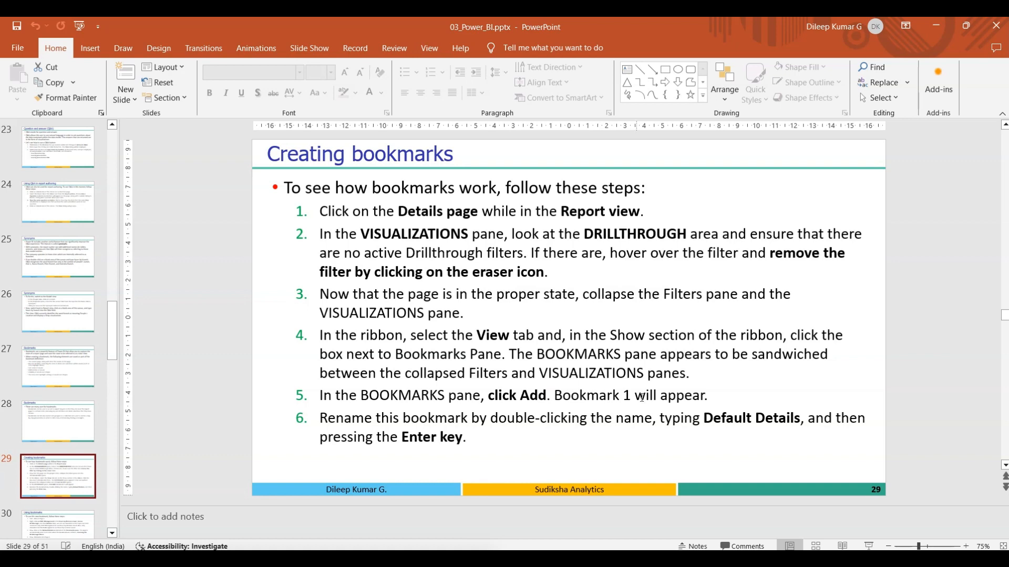
- Show "Using bookmarks" slide 30 in PowerPoint, then switch to Power BI and open Page 3
click(68, 532)
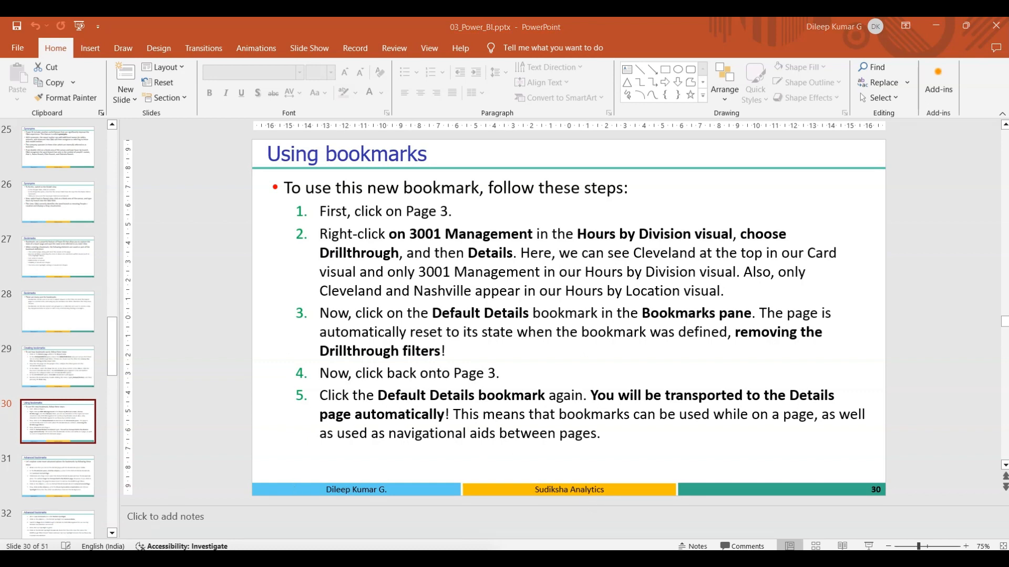
key(alt+Tab)
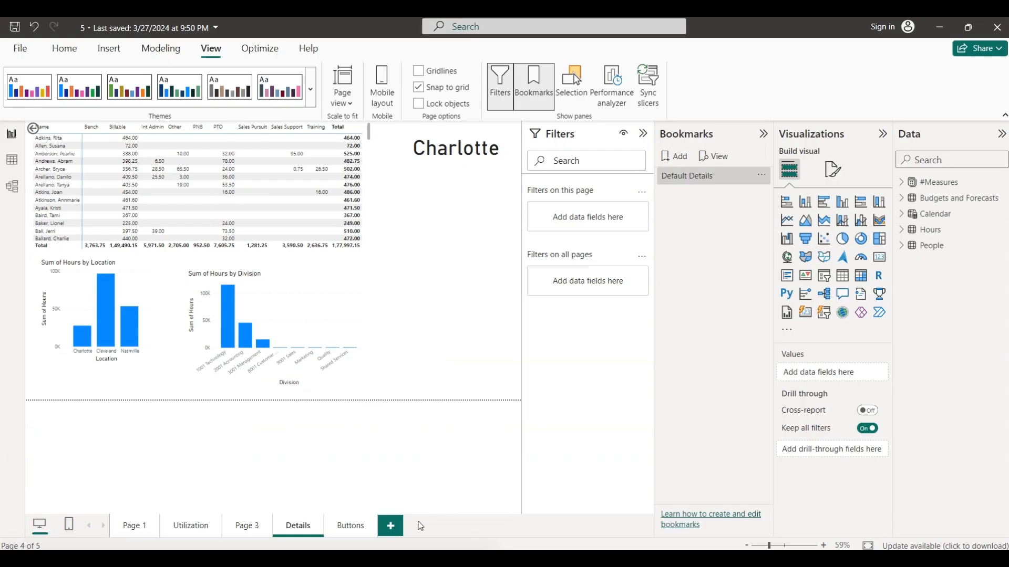
click(245, 527)
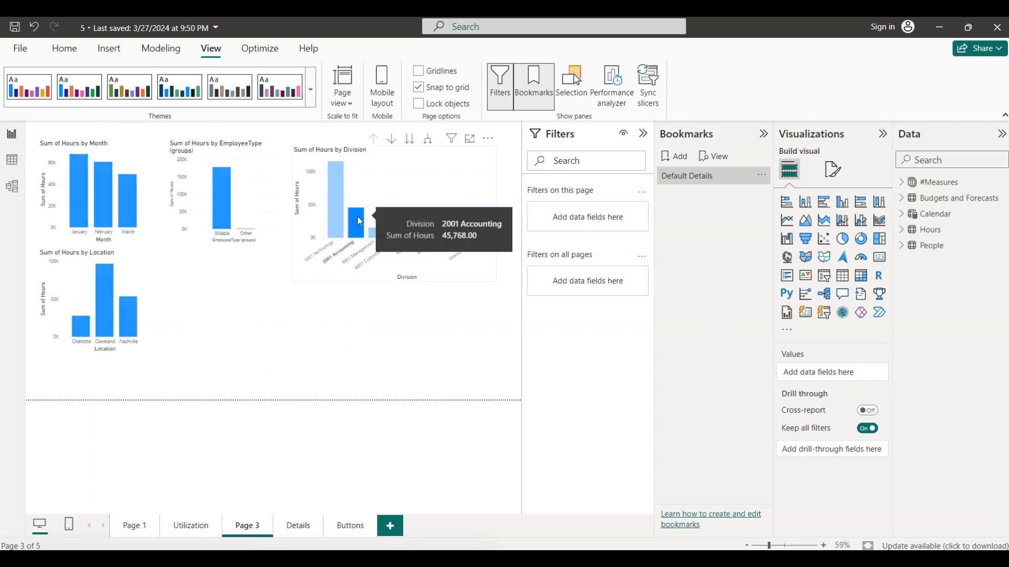
- Look for a drill-through option on the 2001 Accounting column of the Sum of Hours by Division chart
click(360, 222)
right_click(360, 221)
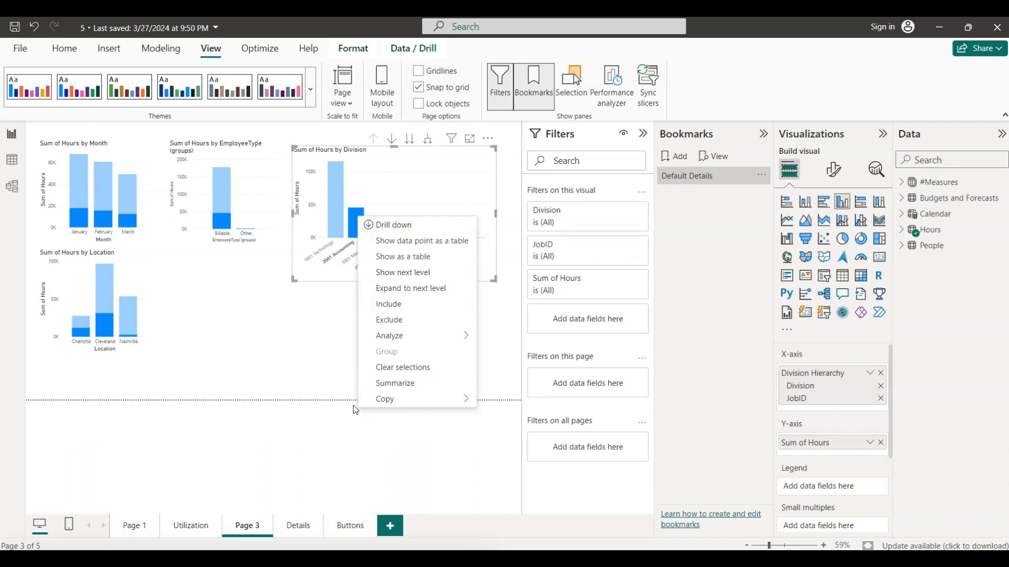
mouse_move(399, 398)
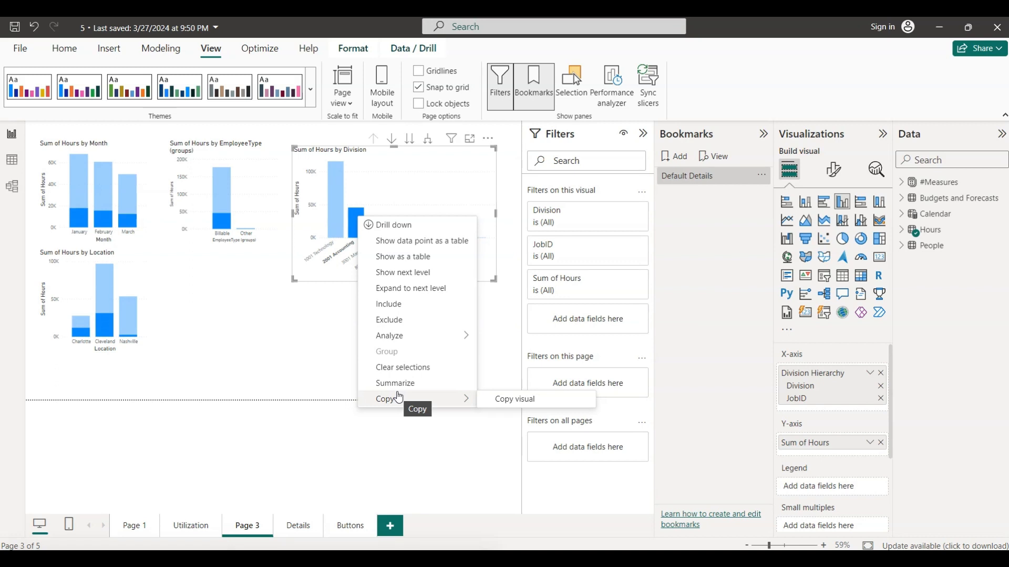
click(297, 328)
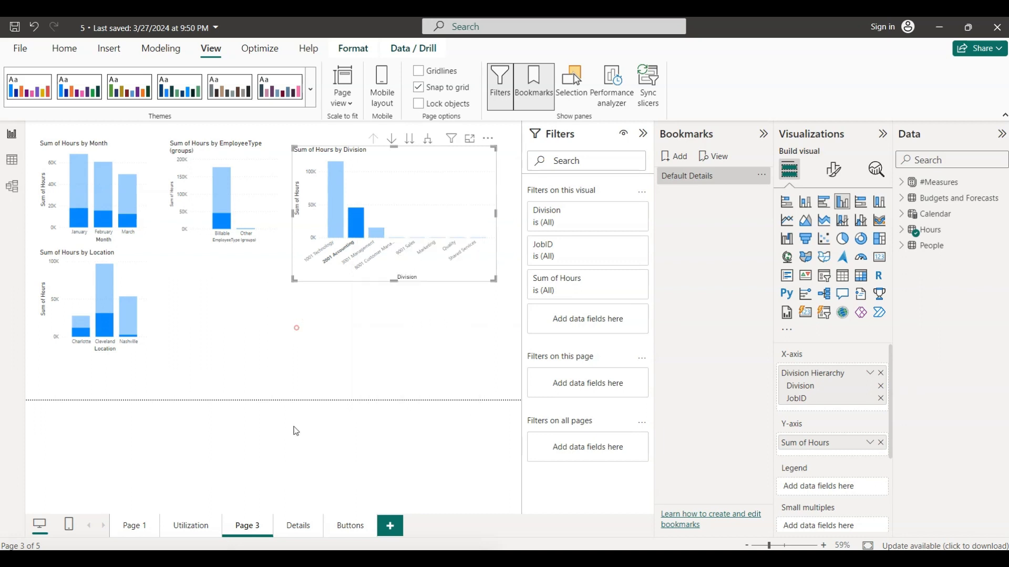
- Add the Location field of the People table as a drill-through field on the Details page and collapse its filter card
click(306, 530)
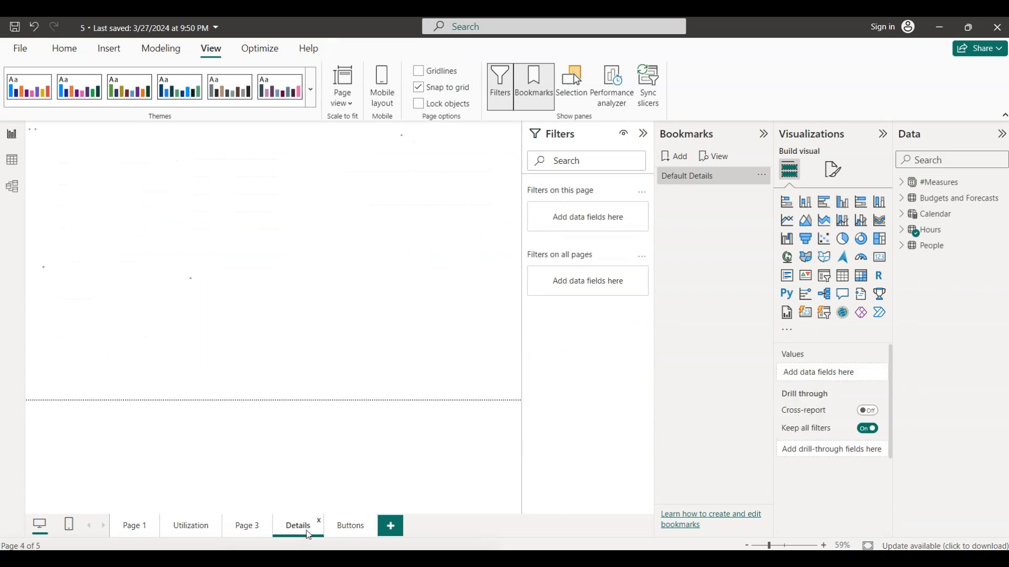
click(399, 325)
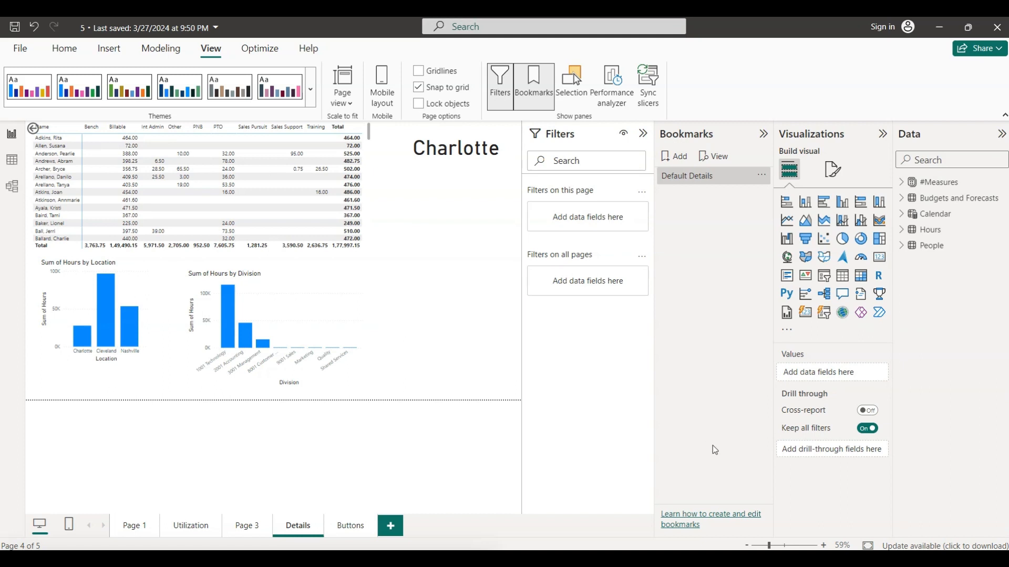
click(901, 247)
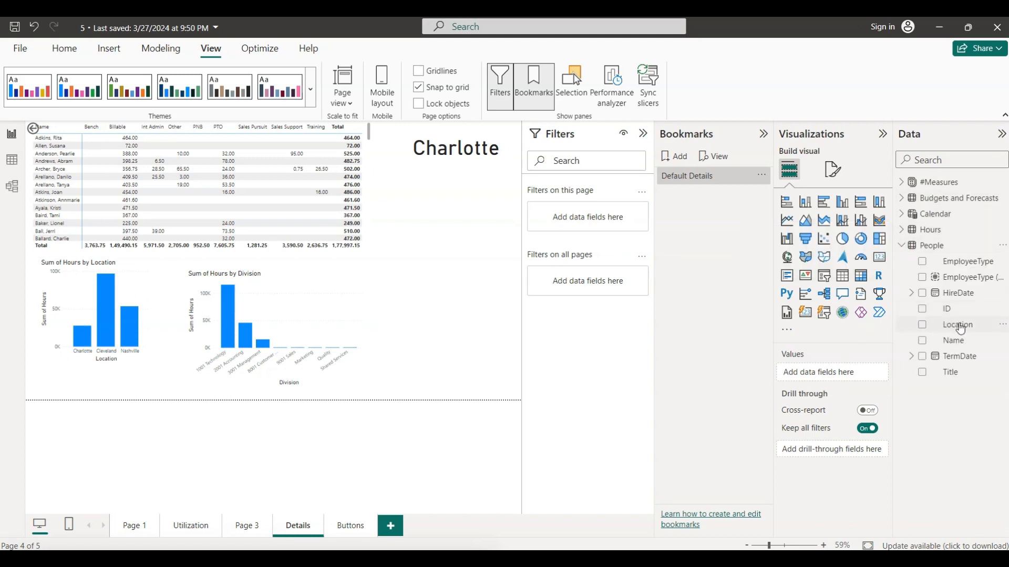
drag(957, 324, 831, 451)
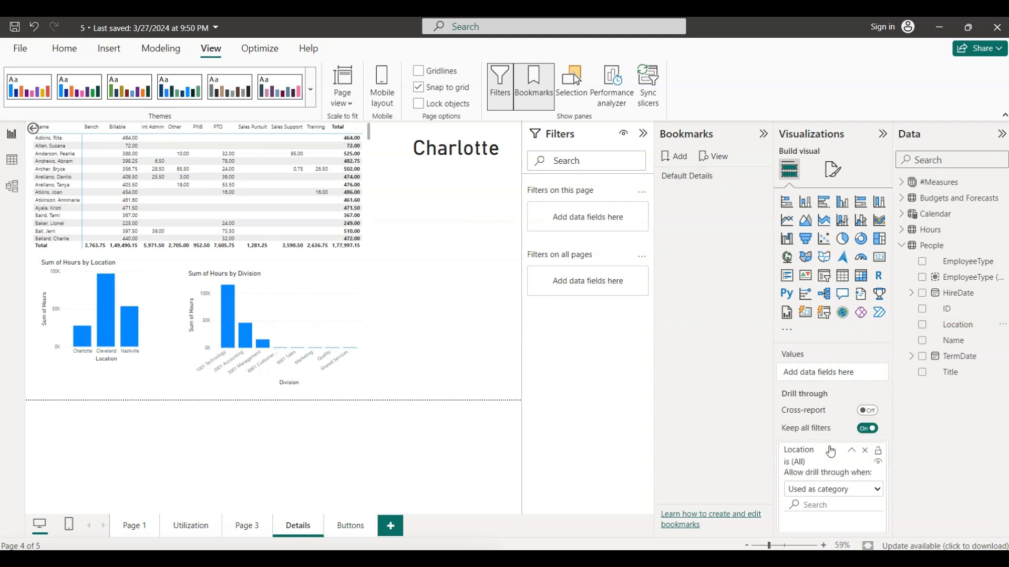
click(852, 450)
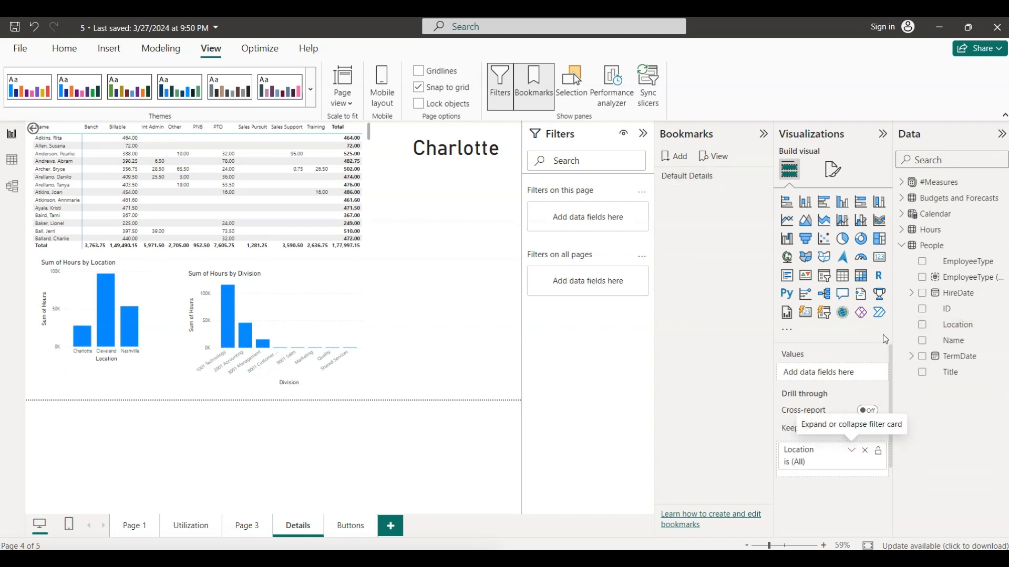
- Add the Division field of the Hours table to the drill-through fields and collapse its filter card
click(901, 229)
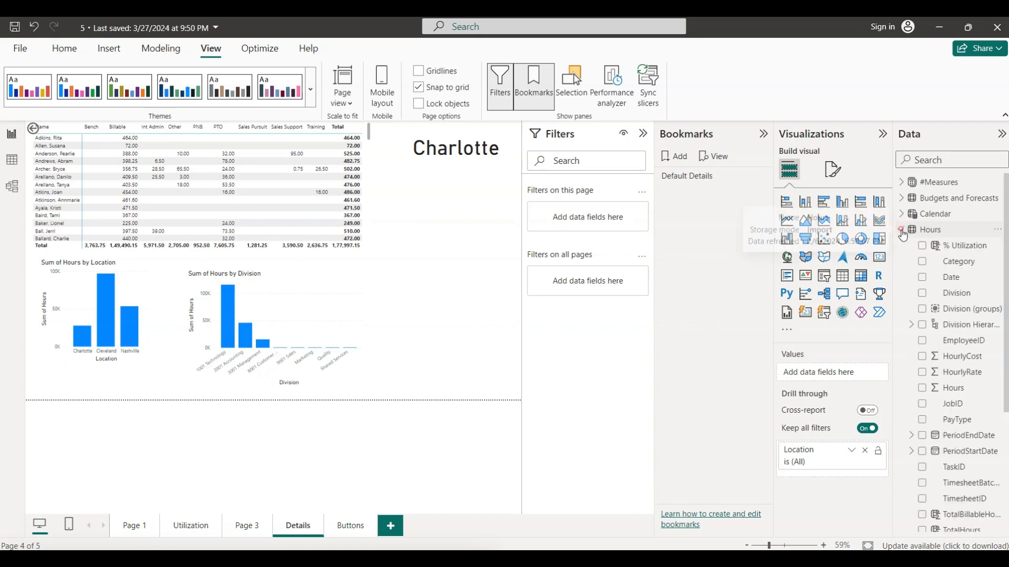
drag(951, 293, 839, 464)
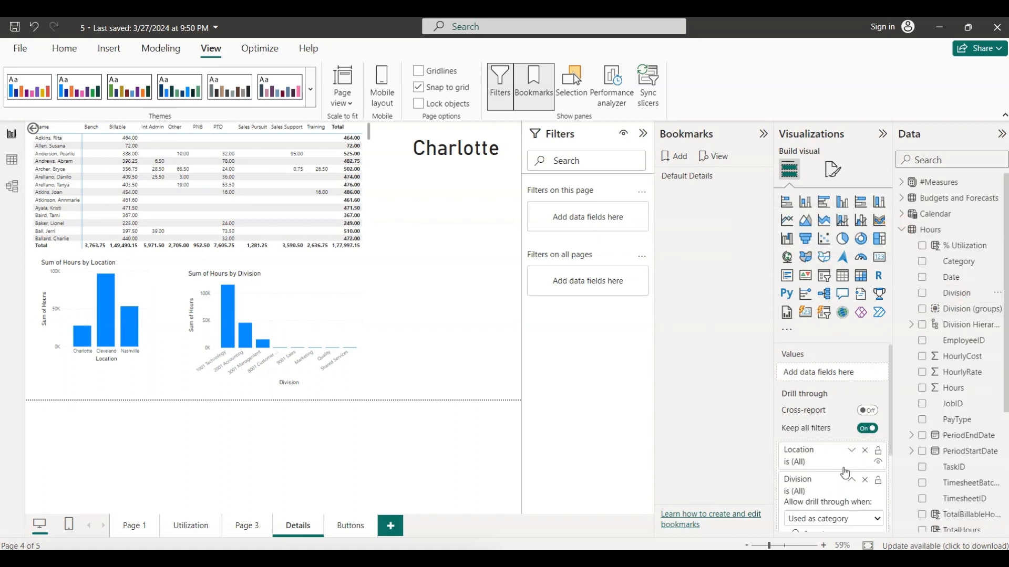
click(851, 480)
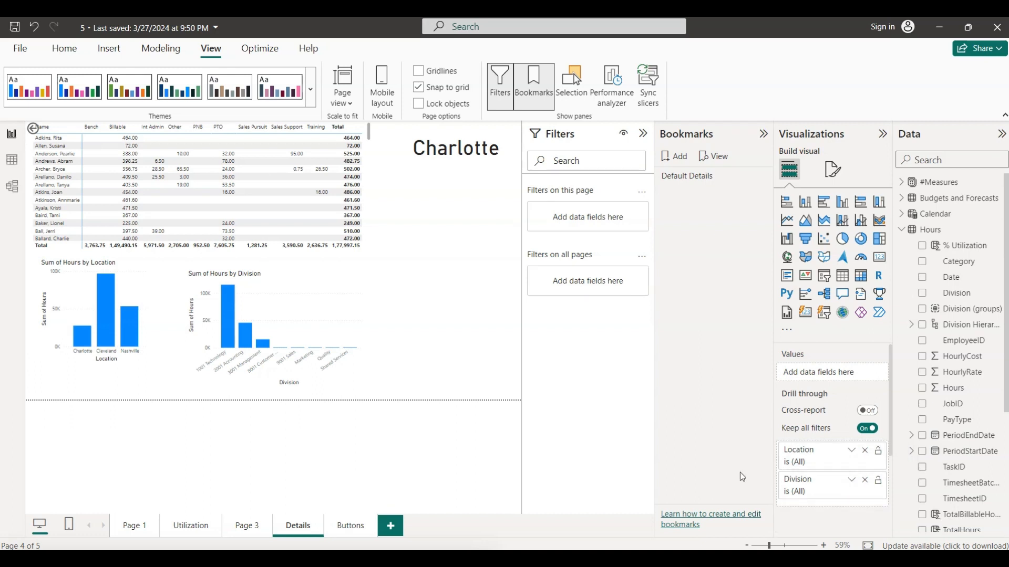
- On Page 3, drill through from the 2001 Accounting column of the Sum of Hours by Division chart to Details
click(248, 527)
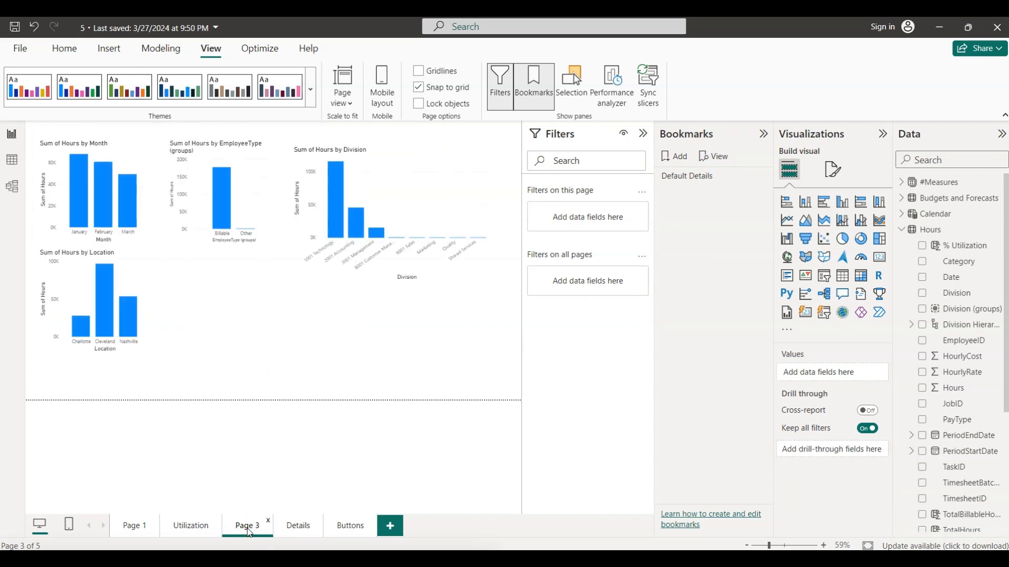
click(363, 234)
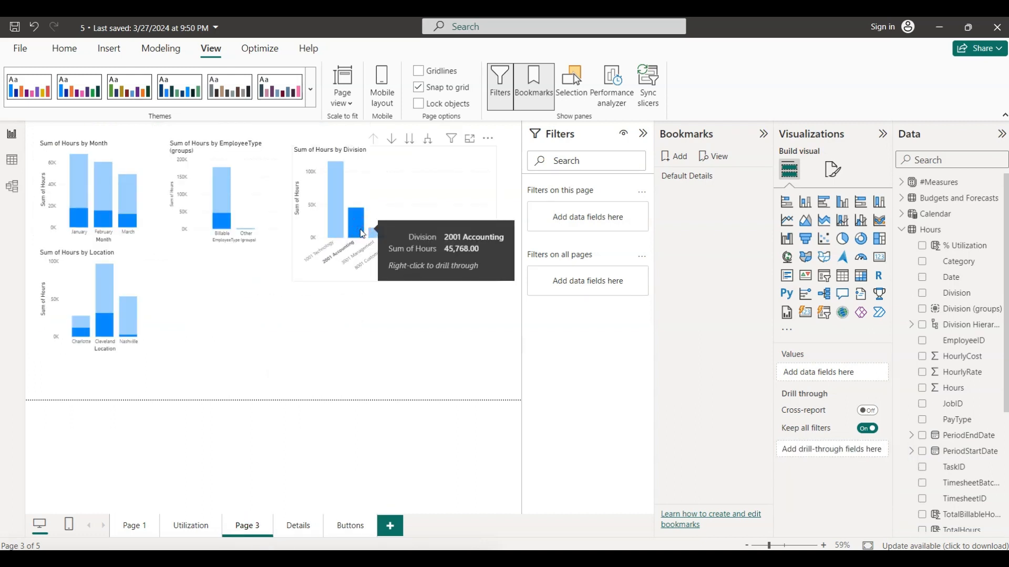
right_click(362, 233)
mouse_move(422, 351)
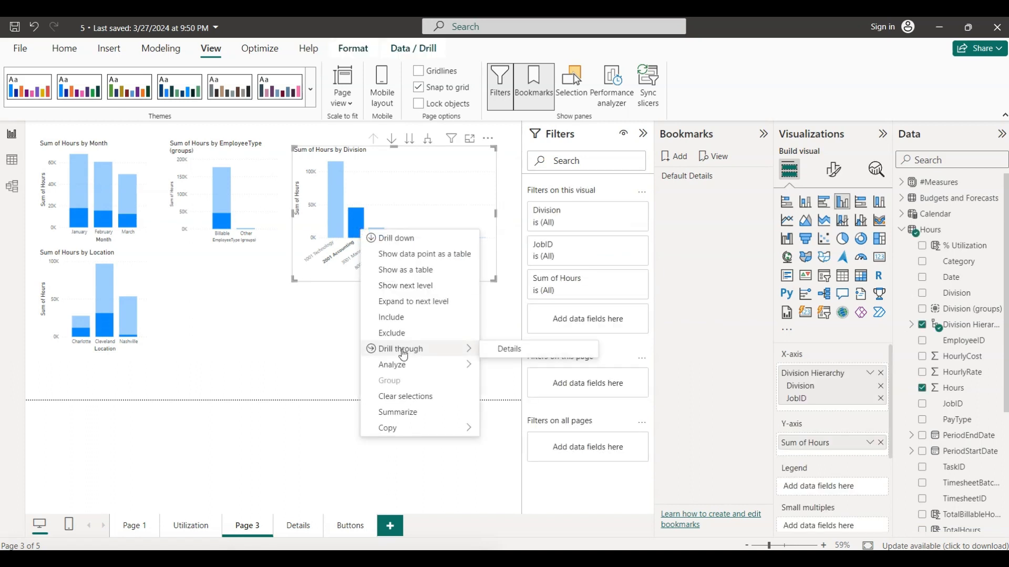
click(502, 350)
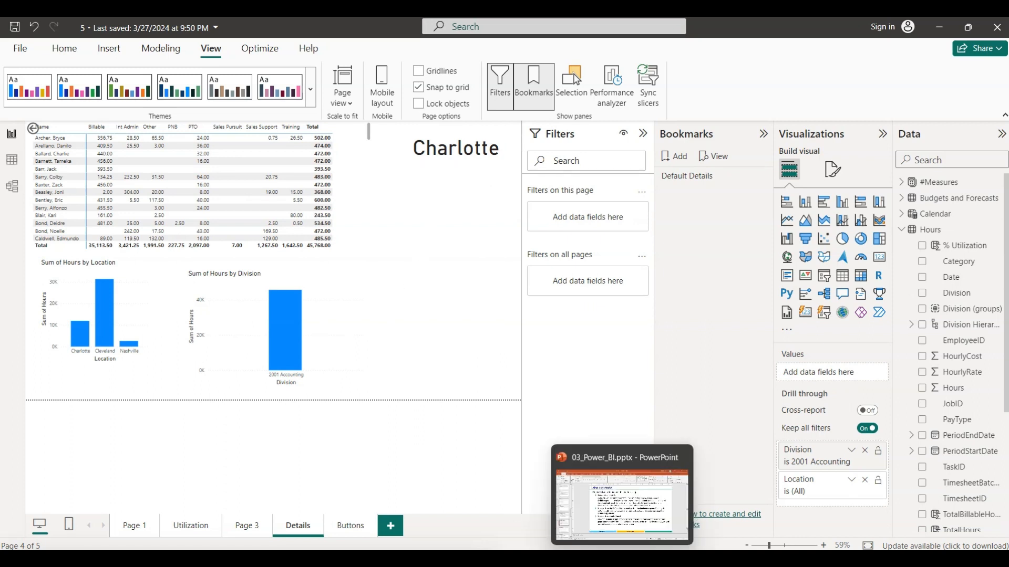
- Check the "Using bookmarks" slide in PowerPoint, then apply the Default Details bookmark from Page 3 in Power BI
click(622, 558)
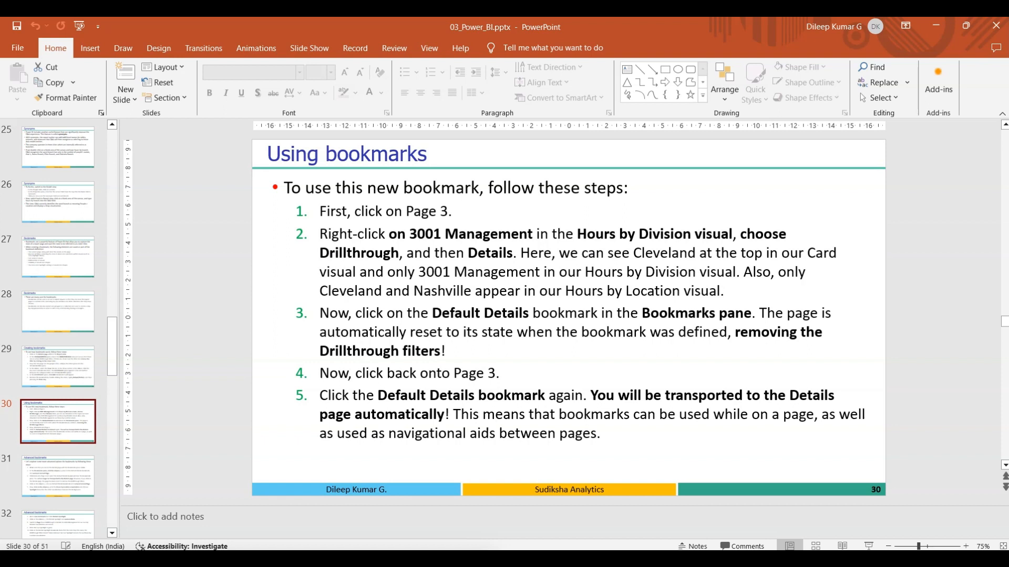
key(alt+Tab)
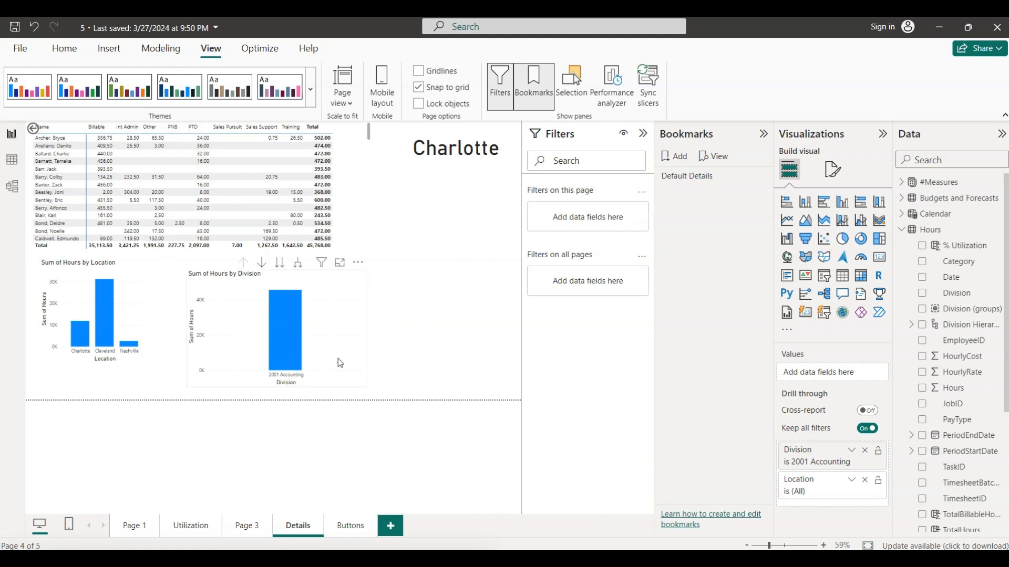
click(250, 527)
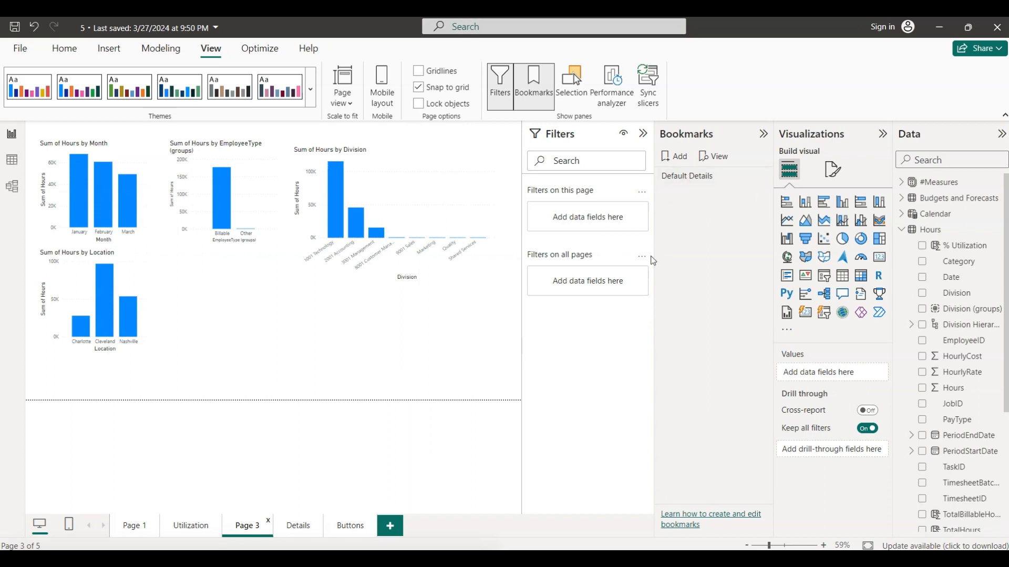
click(675, 179)
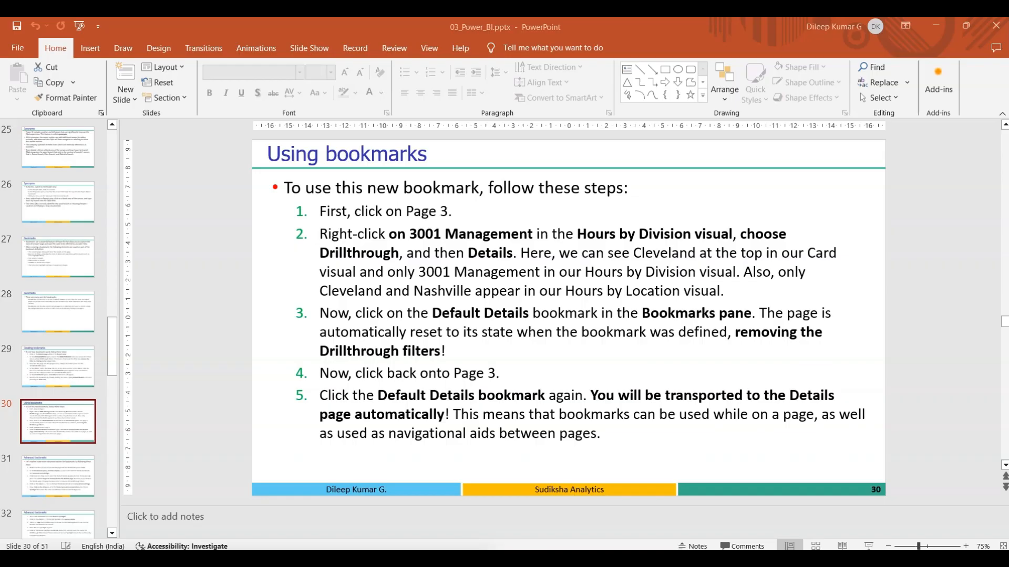
- Switch to PowerPoint and show "Advanced bookmarks" slide 31
click(623, 559)
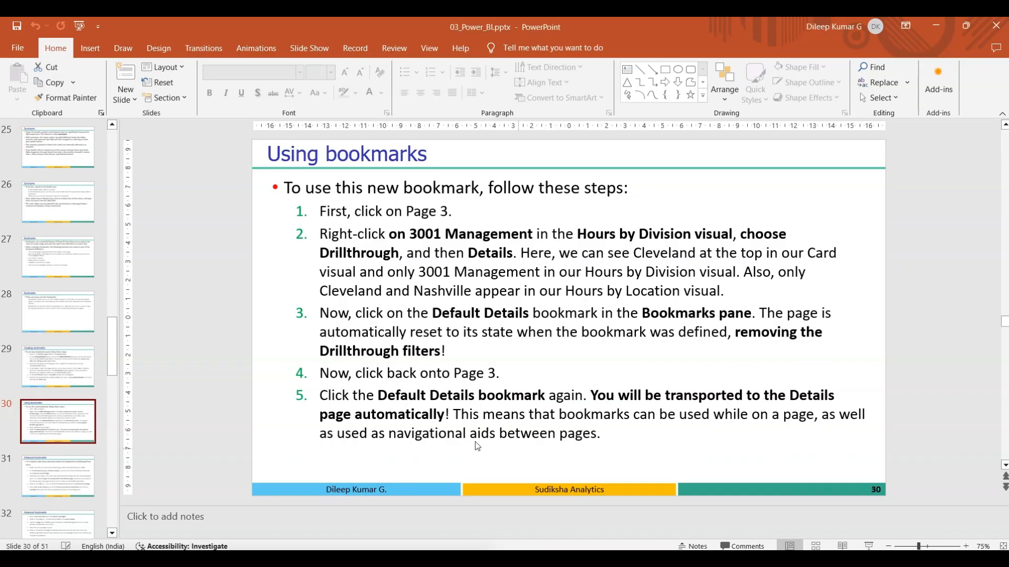
click(55, 484)
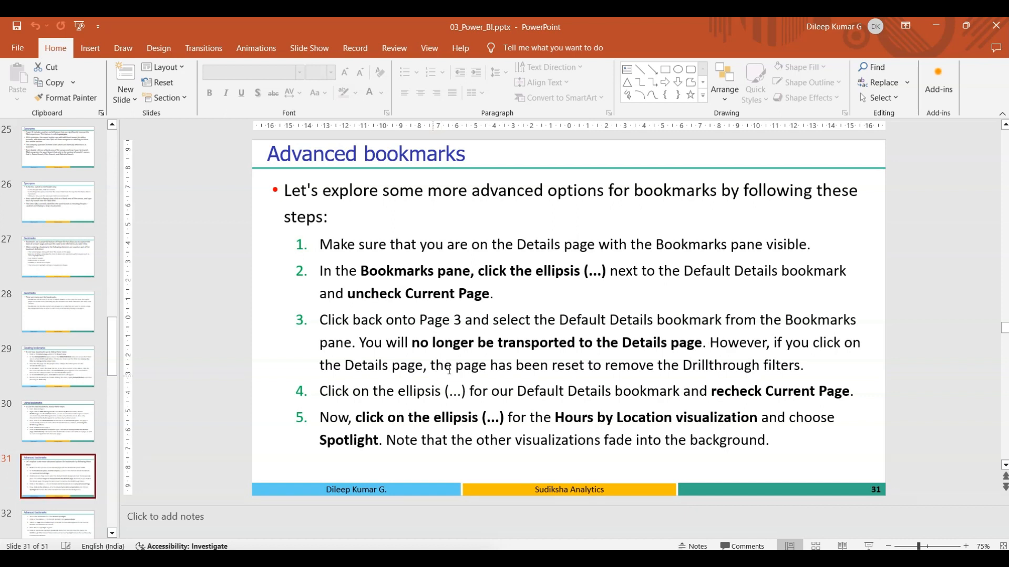
- Review the options of the Default Details bookmark in Power BI and return to the "Advanced bookmarks" slide in PowerPoint
key(alt+Tab)
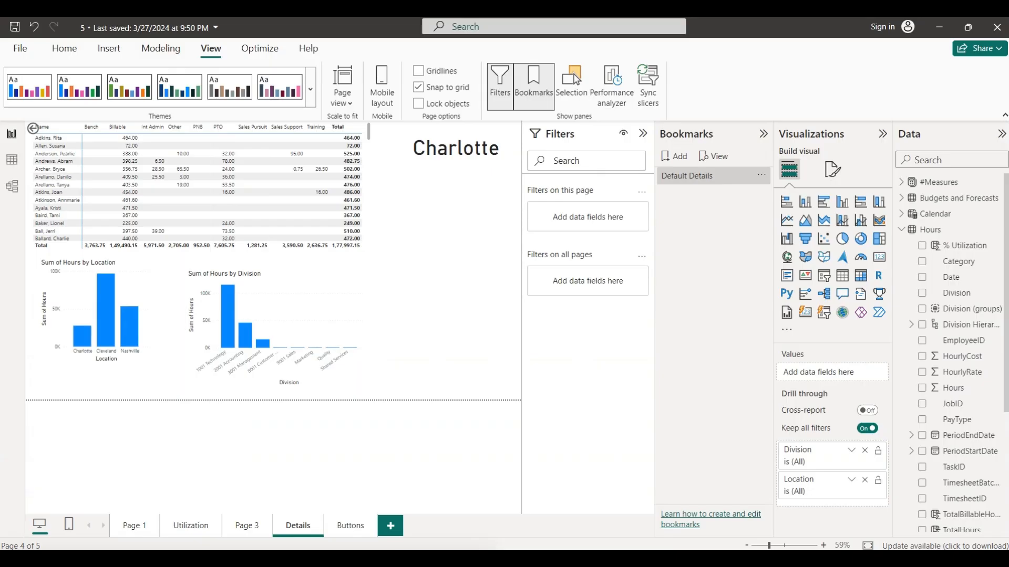
click(761, 175)
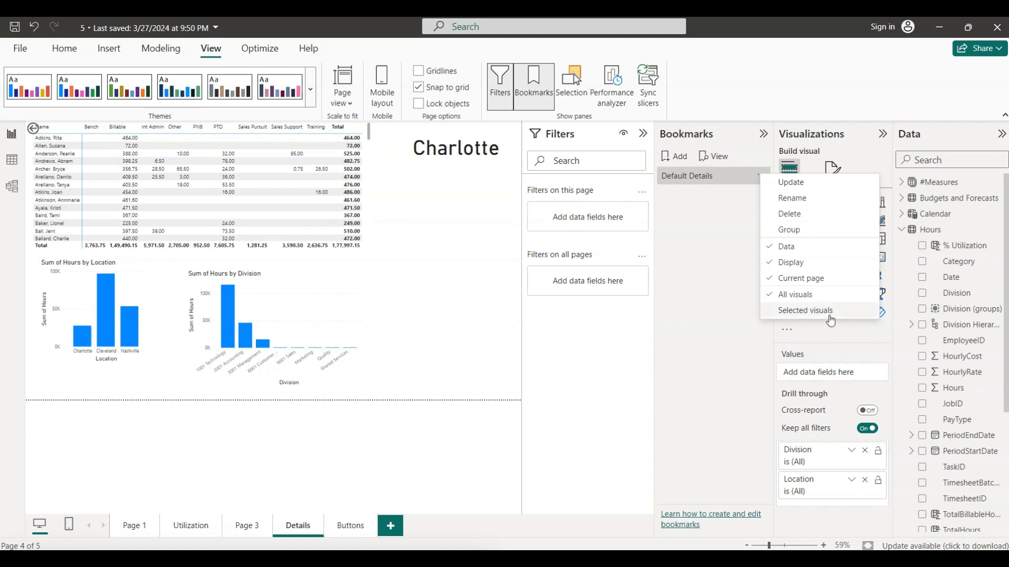
click(683, 207)
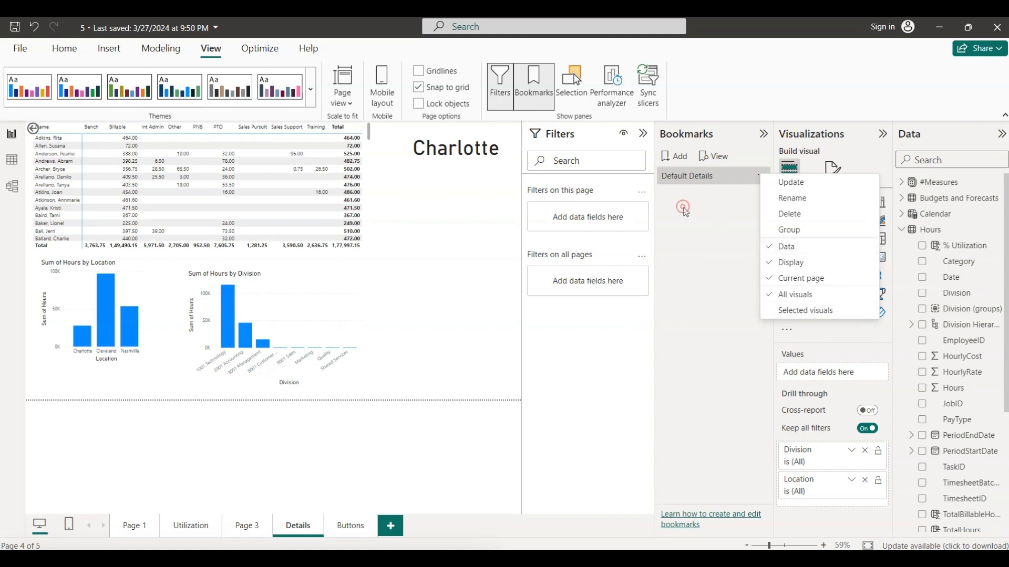
click(761, 176)
click(713, 277)
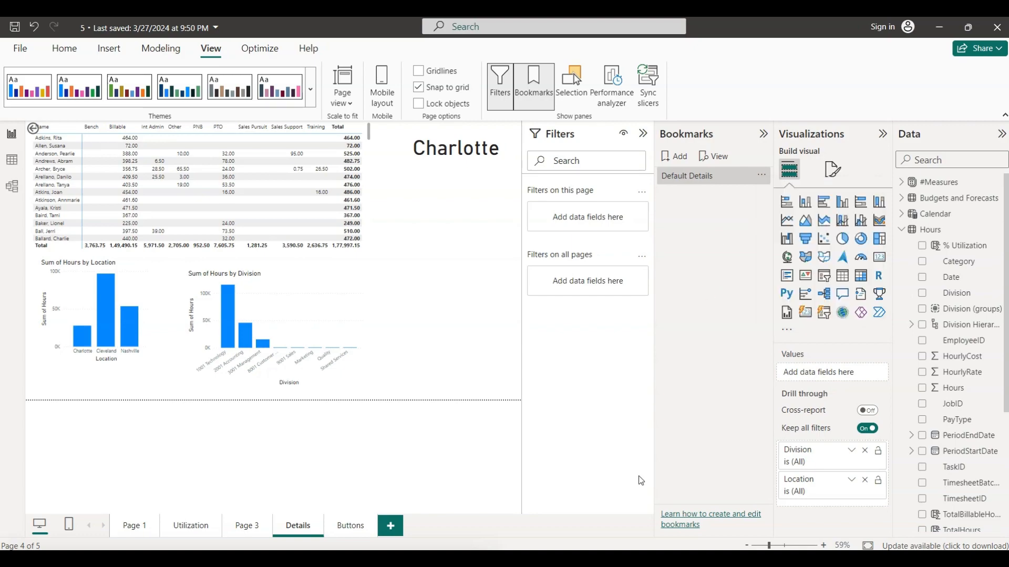
click(623, 559)
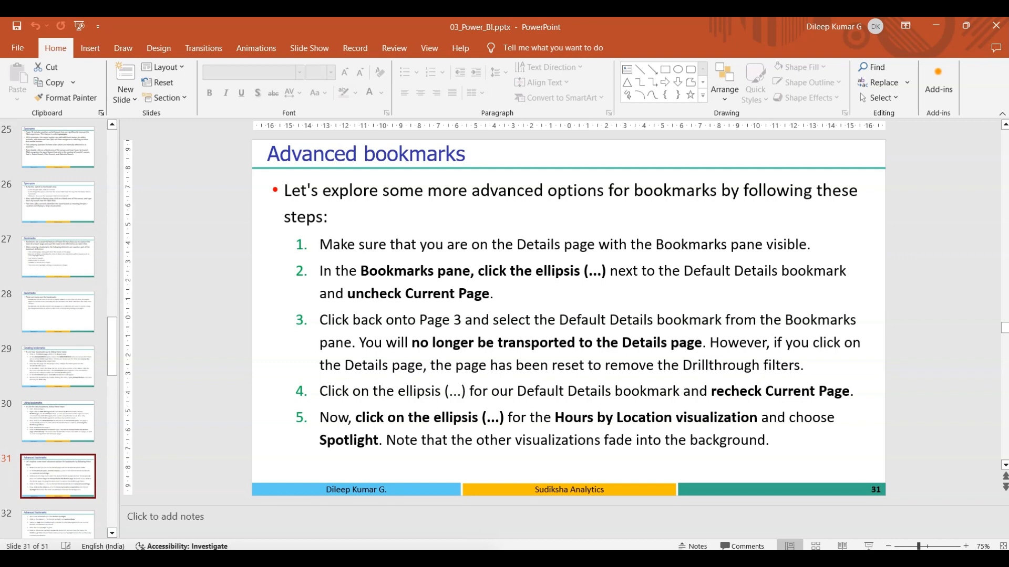
- Switch to Power BI, turn off Current page for the Default Details bookmark, and test it from Page 3 before reopening Details
key(alt+Tab)
key(alt+Tab)
key(alt+Tab)
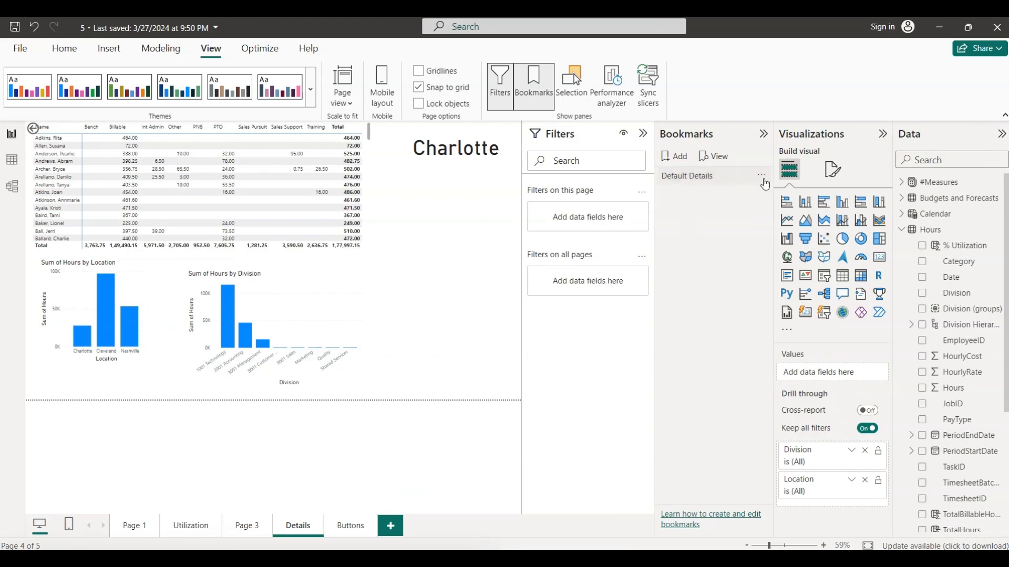
click(762, 177)
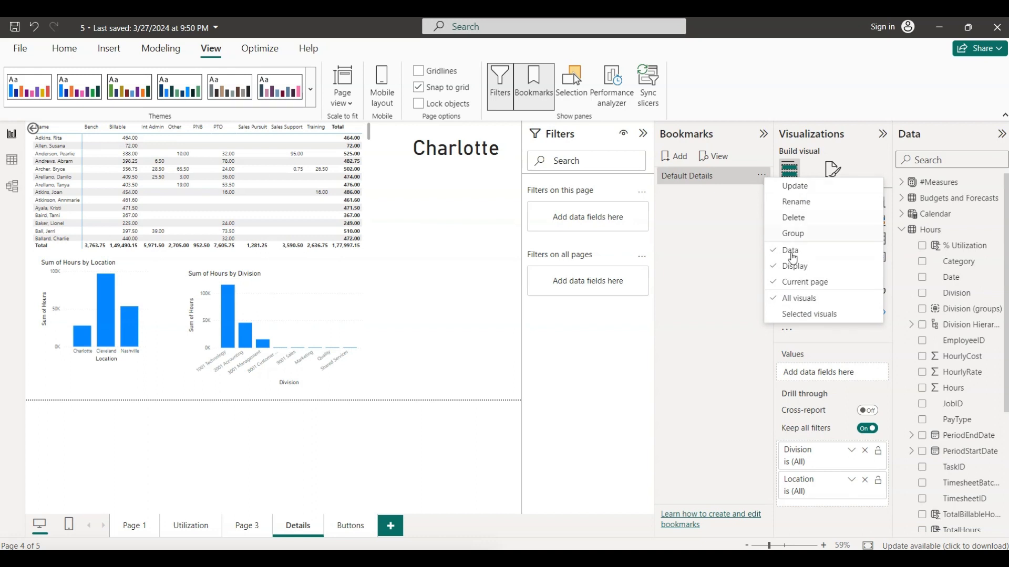
click(776, 283)
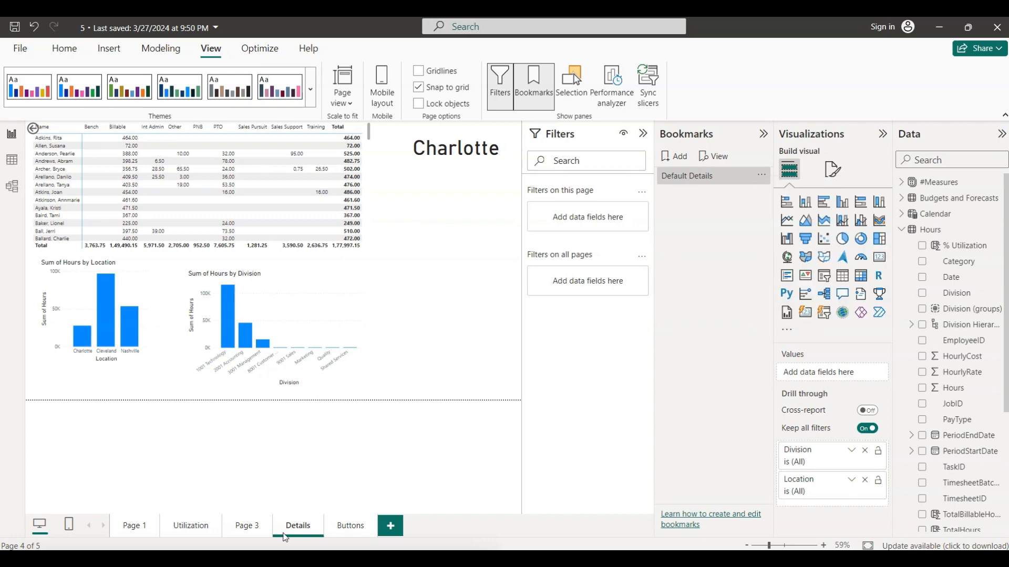
click(248, 528)
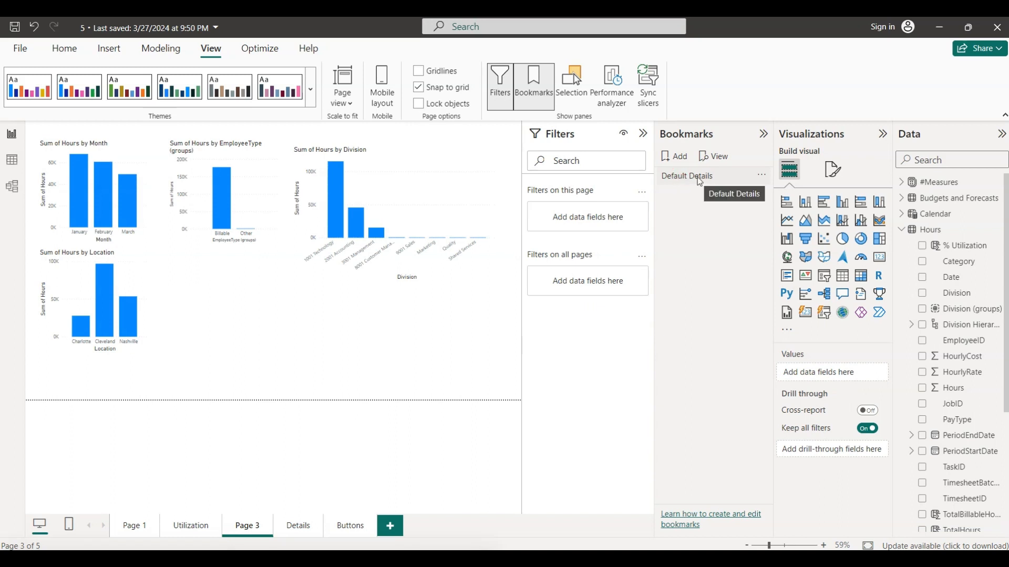
click(297, 531)
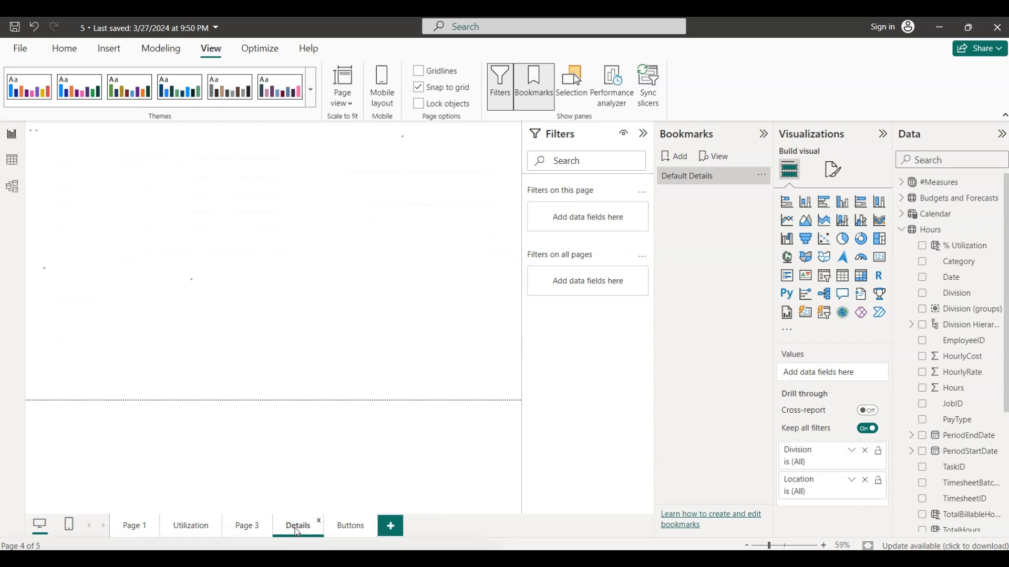
- Turn Current page back on for the Default Details bookmark and apply the bookmark from Page 3
click(762, 177)
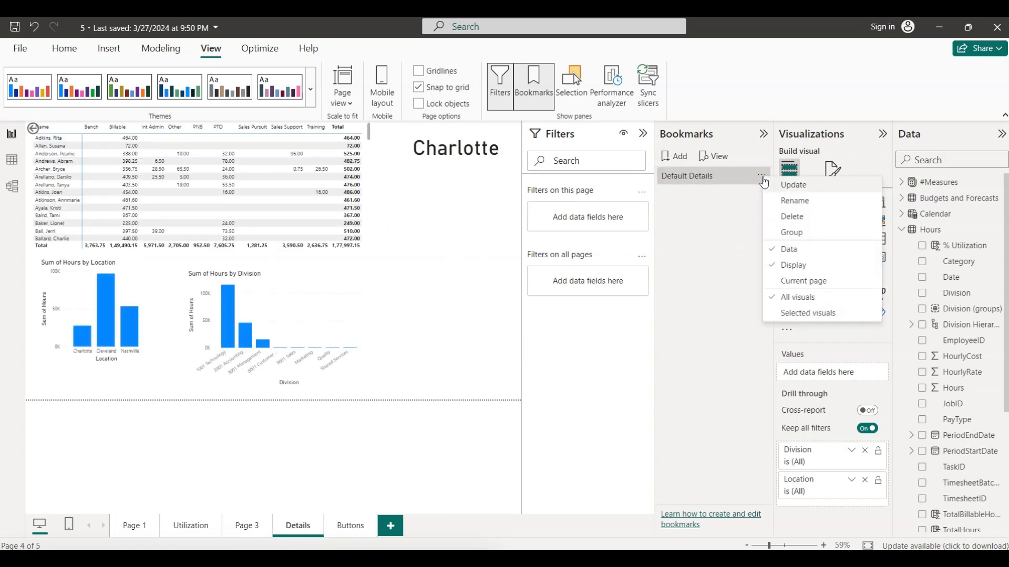
click(784, 281)
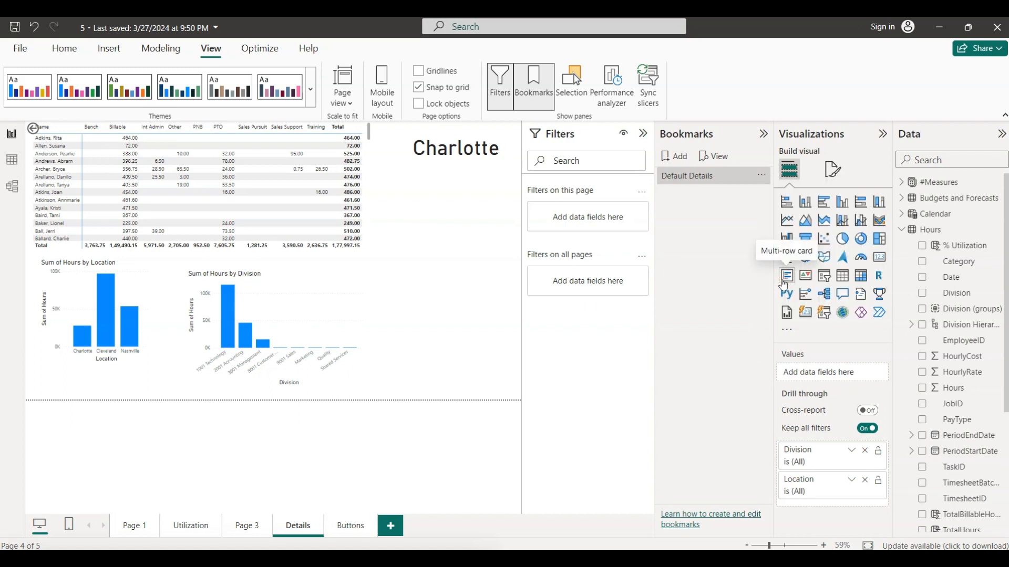
click(247, 526)
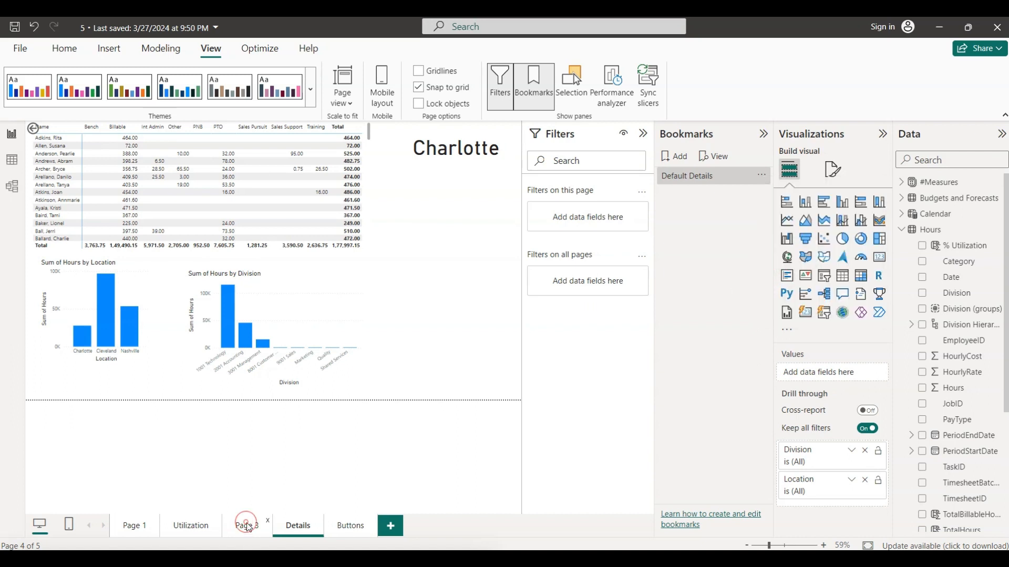
click(693, 177)
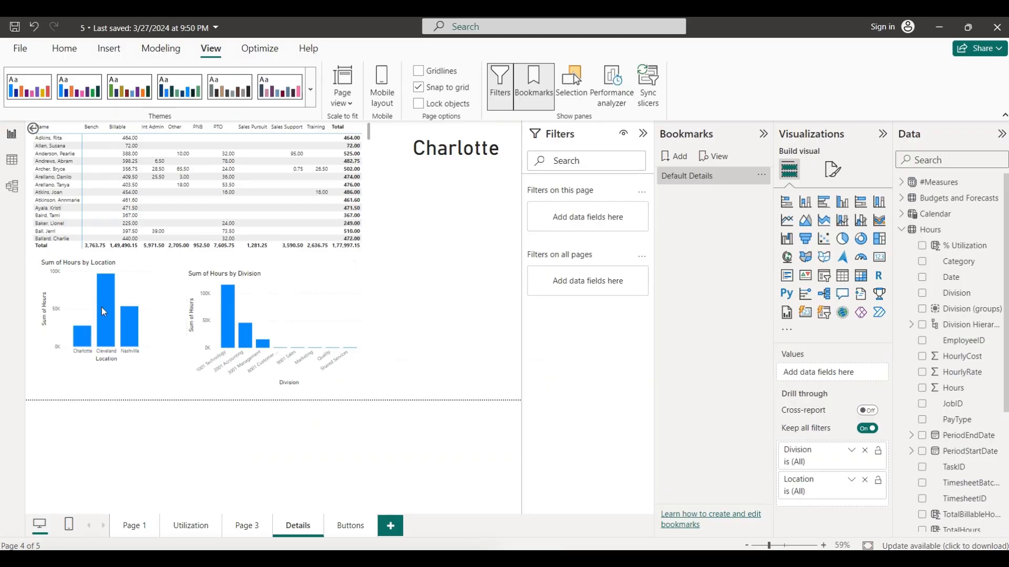
- Spotlight the Sum of Hours by Location chart on the Details page
click(128, 286)
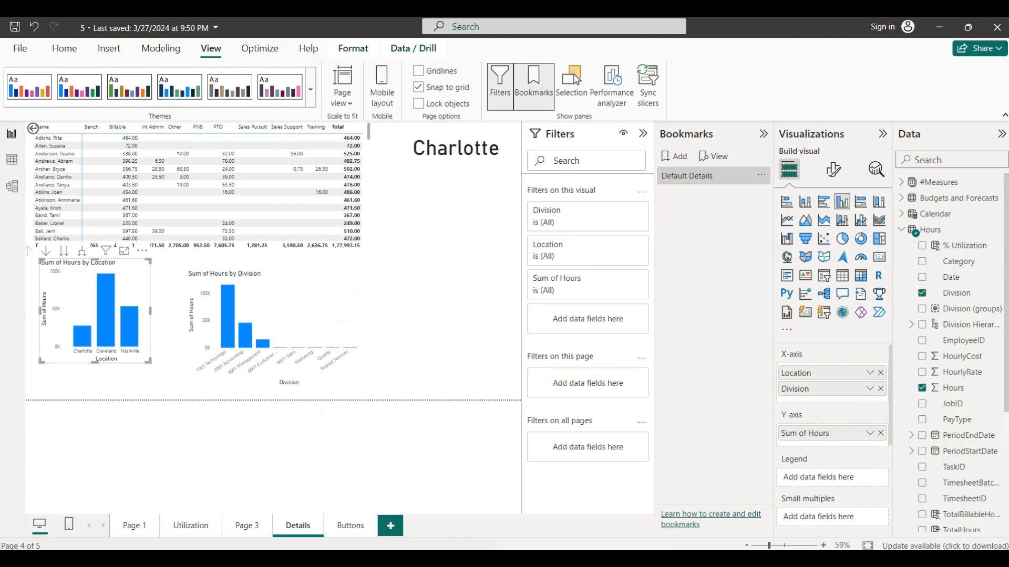
click(143, 252)
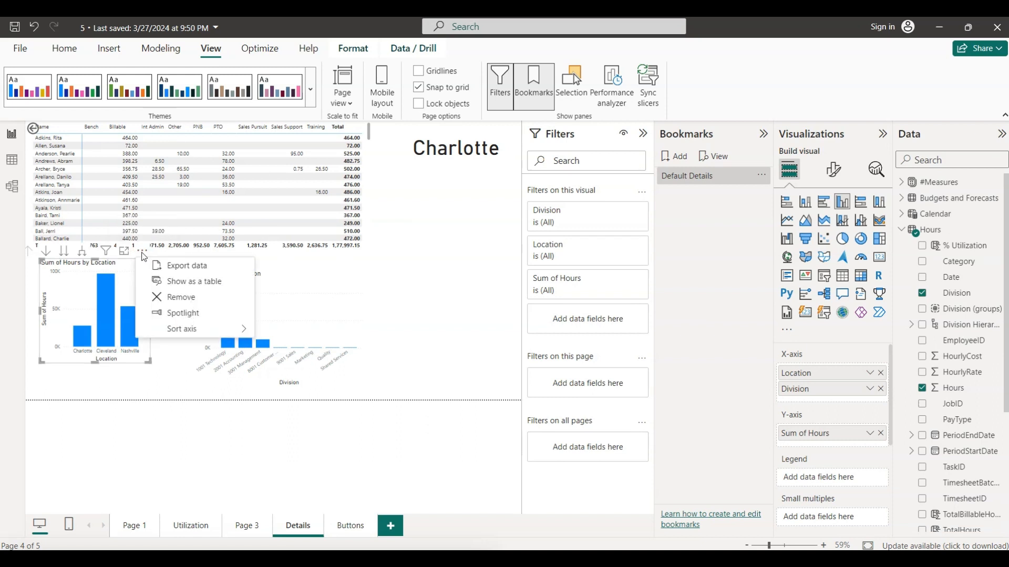
click(194, 313)
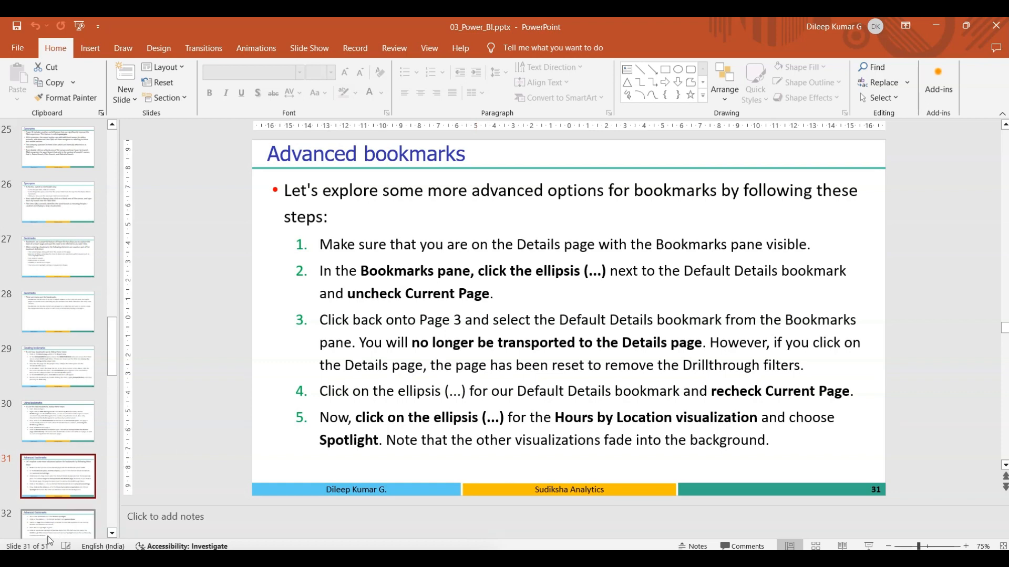
- Check slide 32 in PowerPoint, and in Power BI save the spotlighted Details page as a new bookmark named Details Spotlight
click(67, 527)
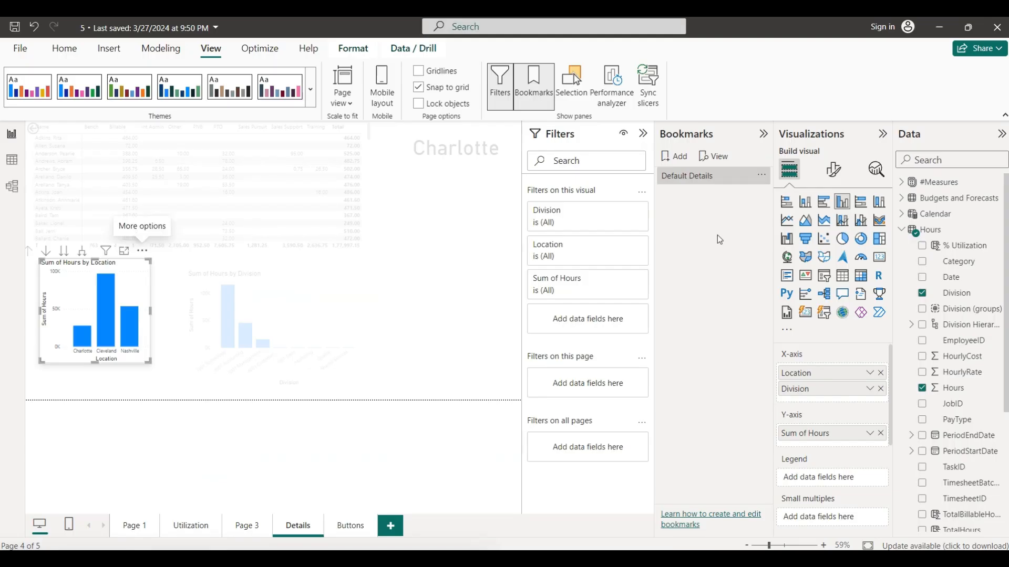
click(678, 160)
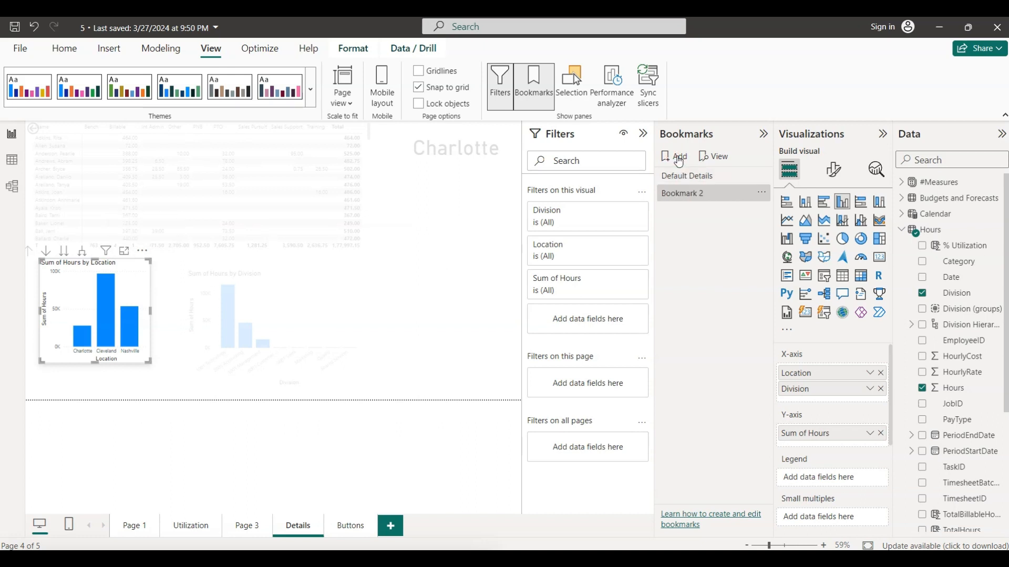
double_click(705, 192)
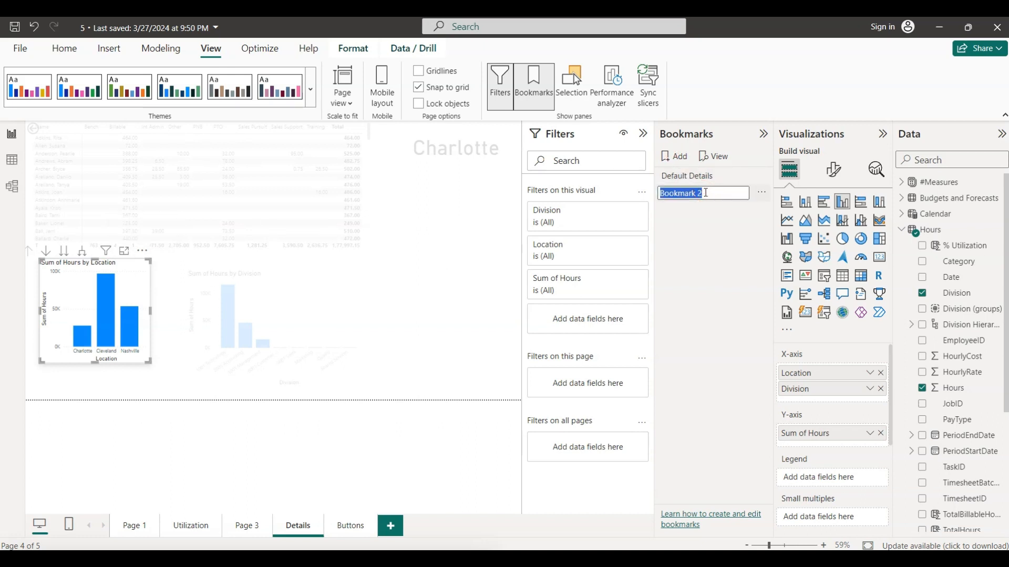
text(Details )
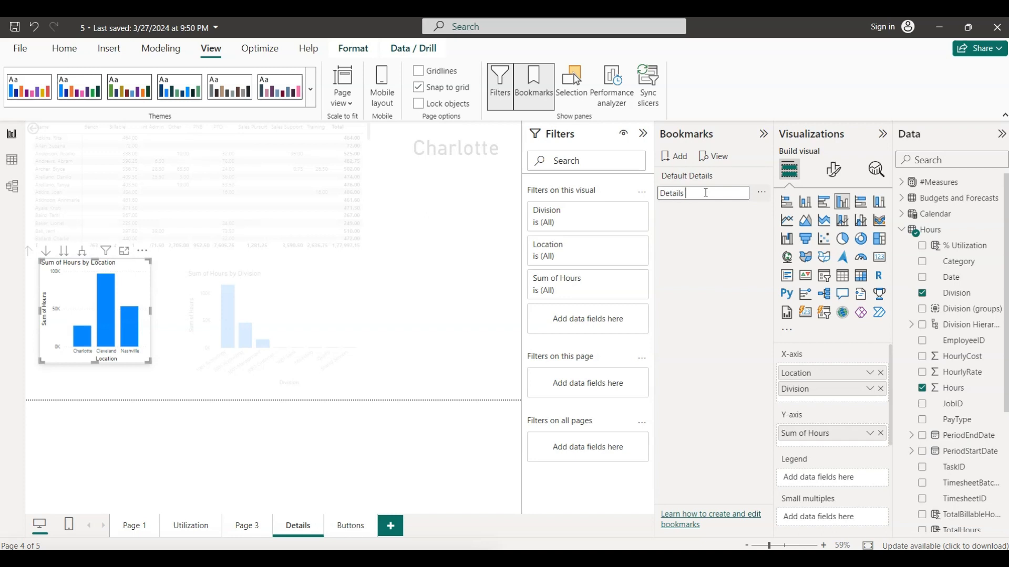
text(Spotlight)
click(733, 240)
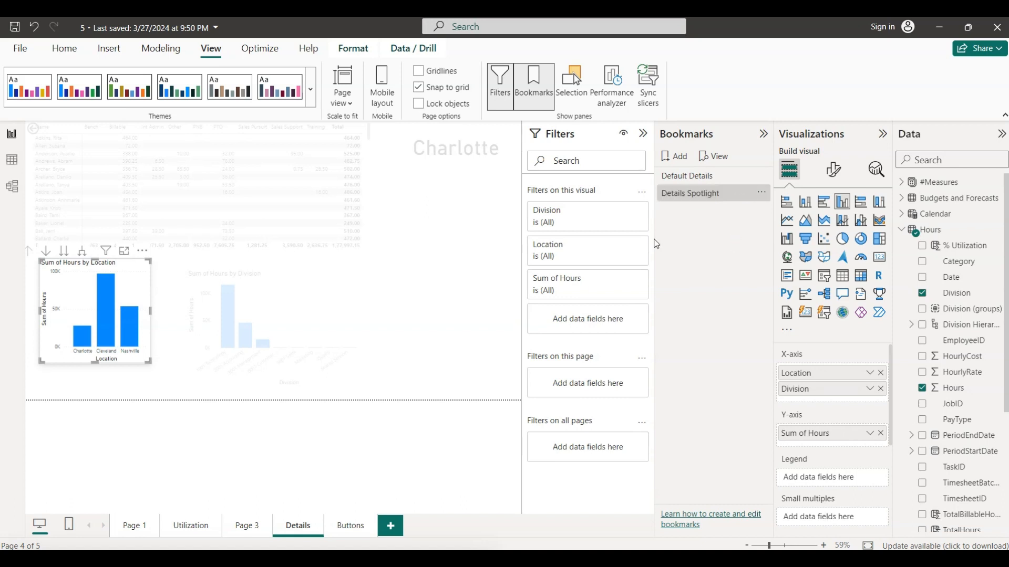
- Test the Details Spotlight bookmark from Page 3 and alternate it with Default Details, finishing on Default Details
click(247, 526)
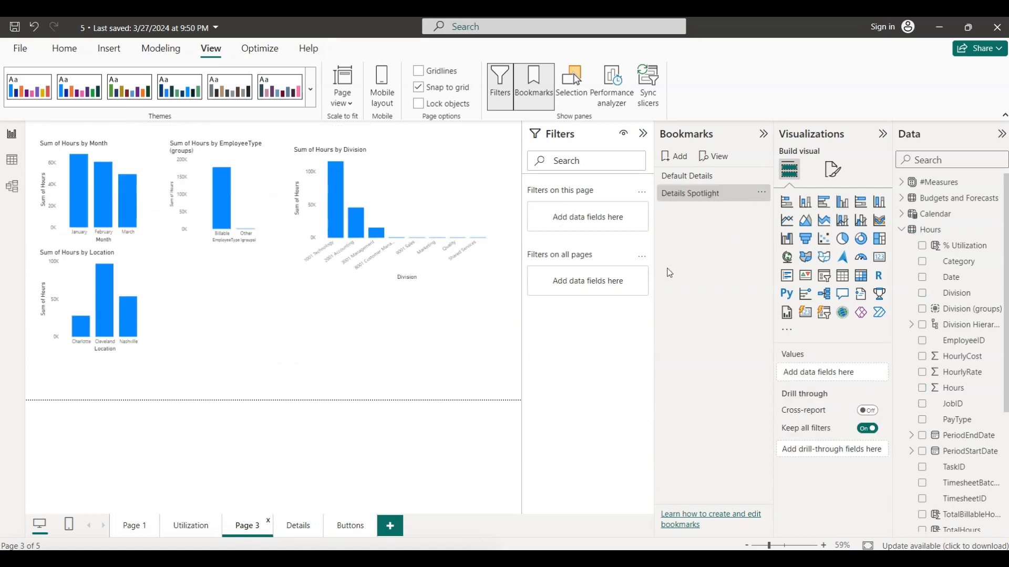
click(682, 194)
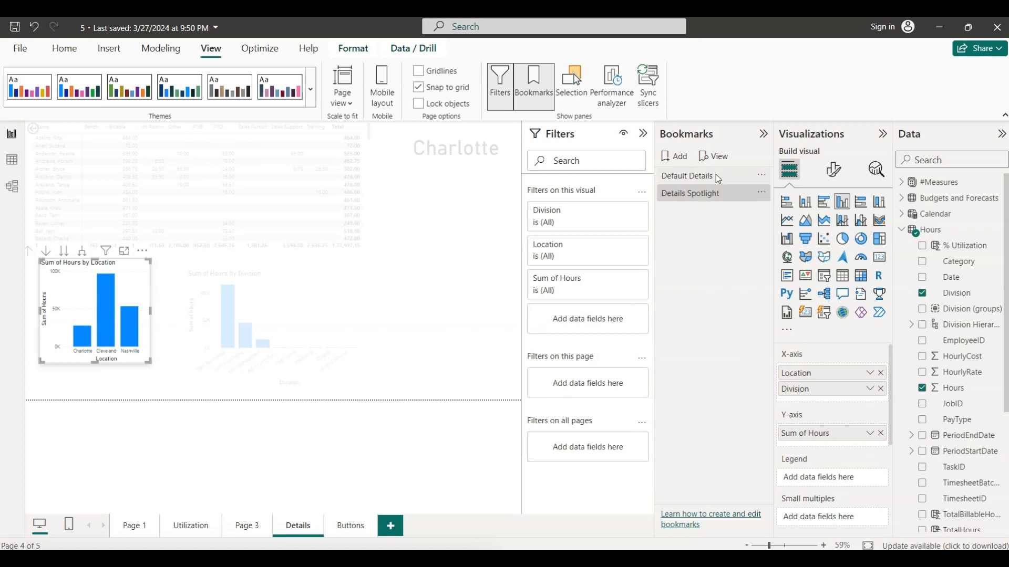
click(702, 178)
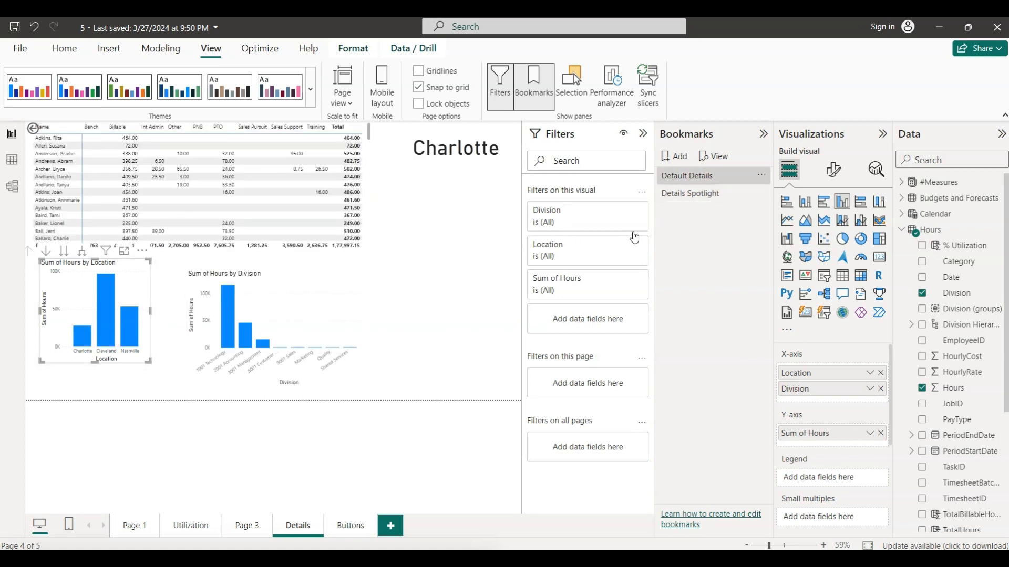
click(696, 194)
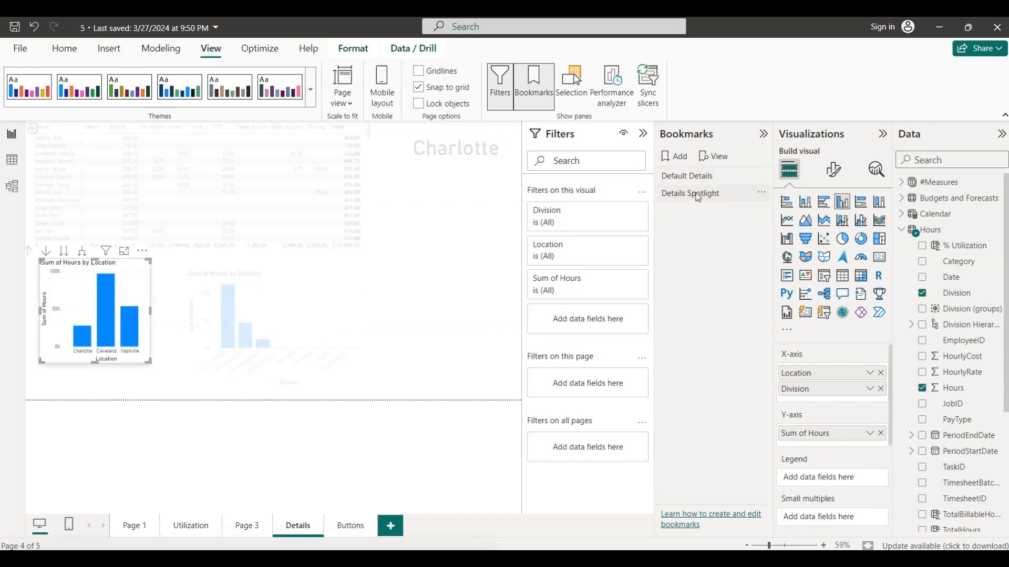
mouse_move(225, 288)
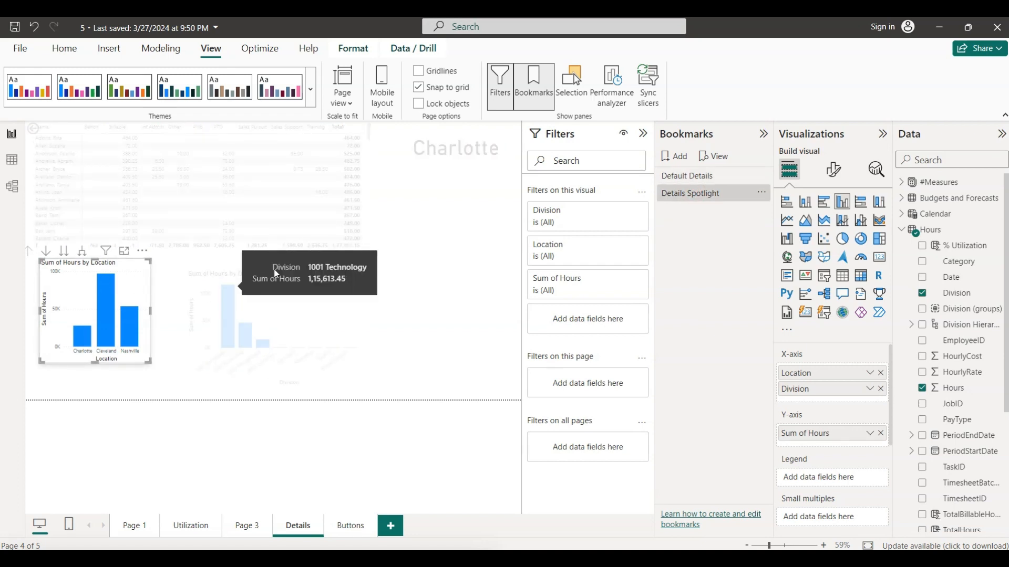
click(683, 175)
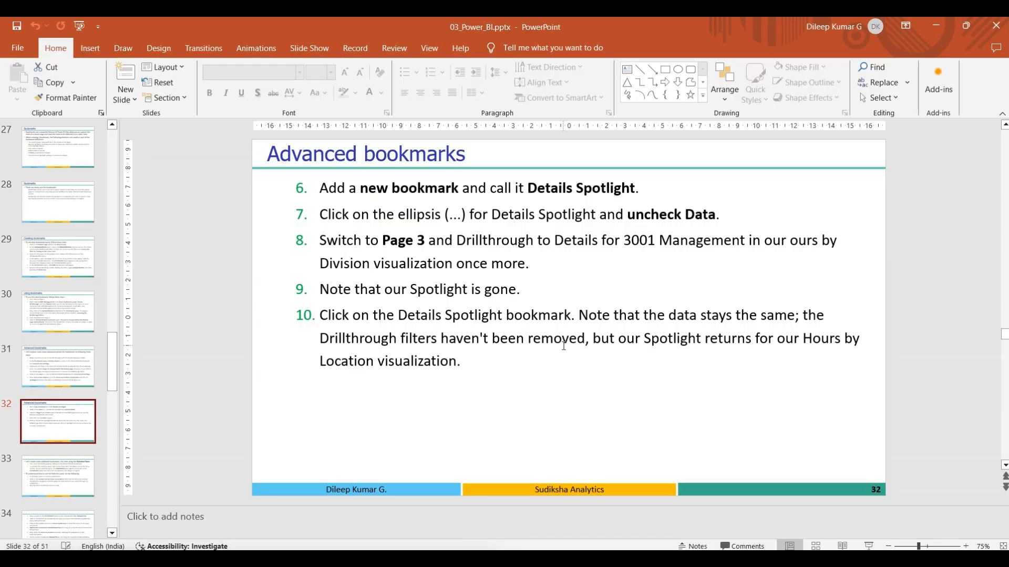
- Show slide 33 in PowerPoint, and reset the Details page in Power BI with the Default Details bookmark
click(80, 475)
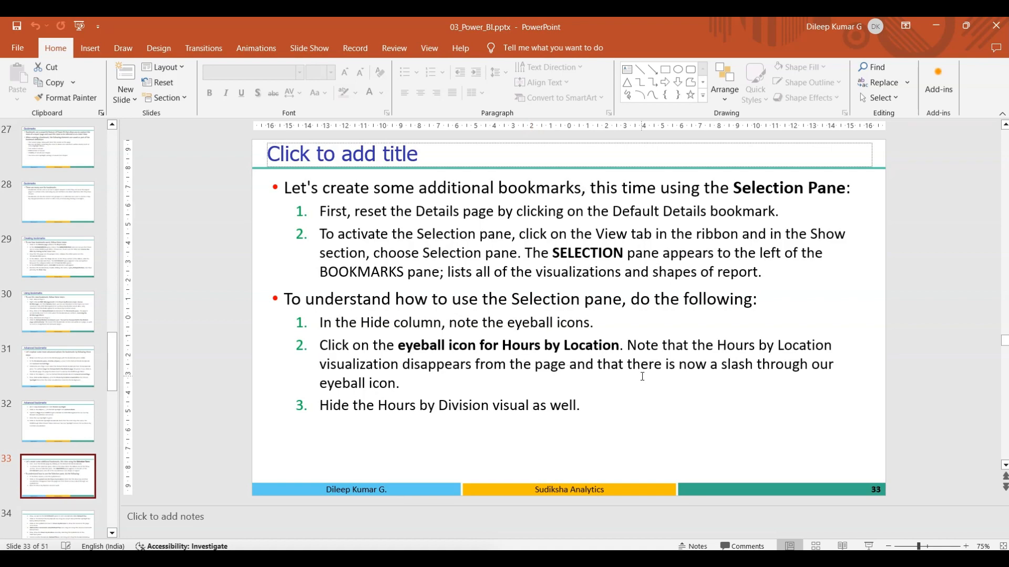
key(alt+Tab)
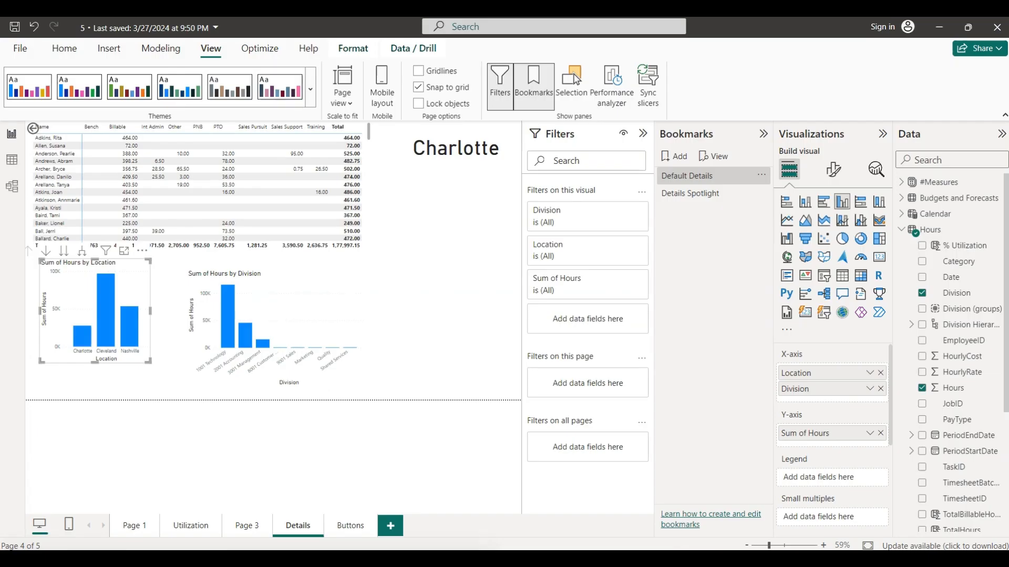
click(439, 295)
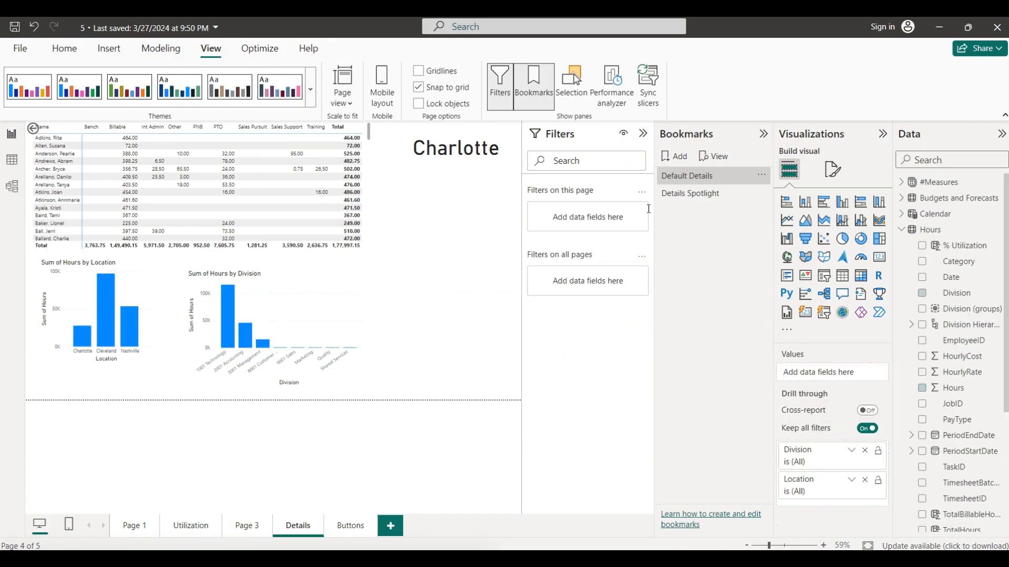
click(686, 179)
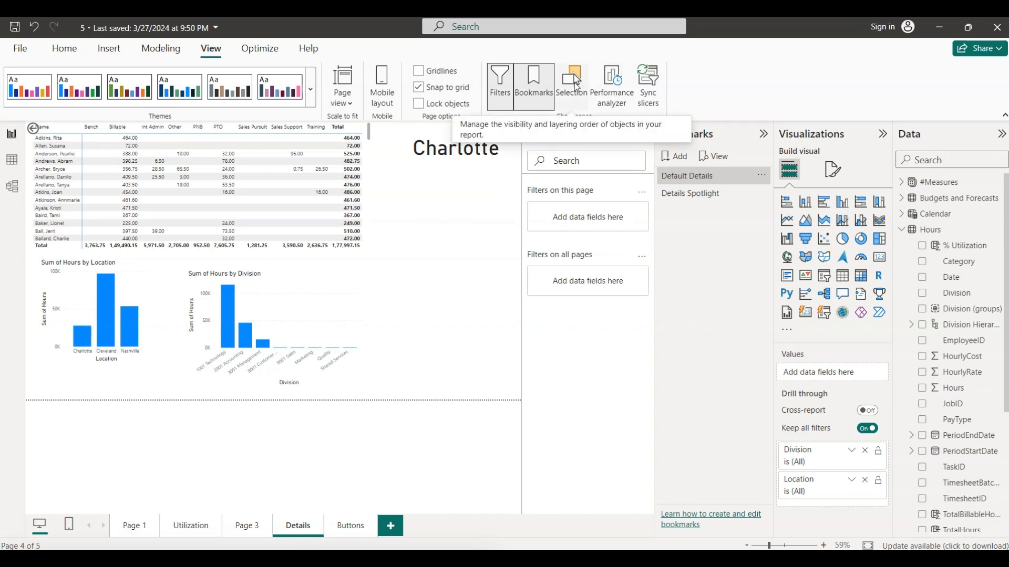
- Show the Selection pane with Bookmarks collapsed, and hide the Sum of Hours by Location chart on the Details page
click(577, 88)
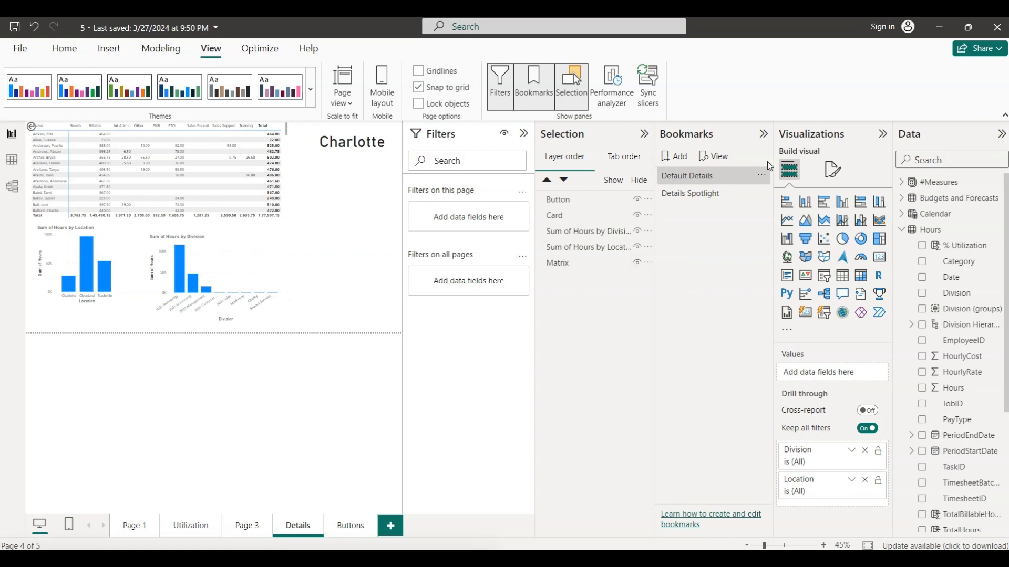
click(763, 133)
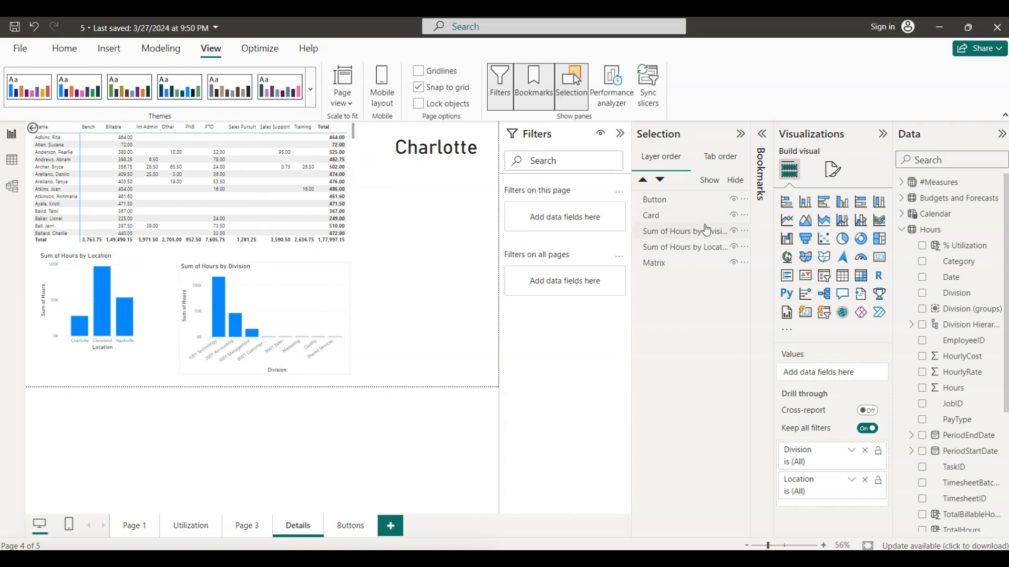
click(734, 248)
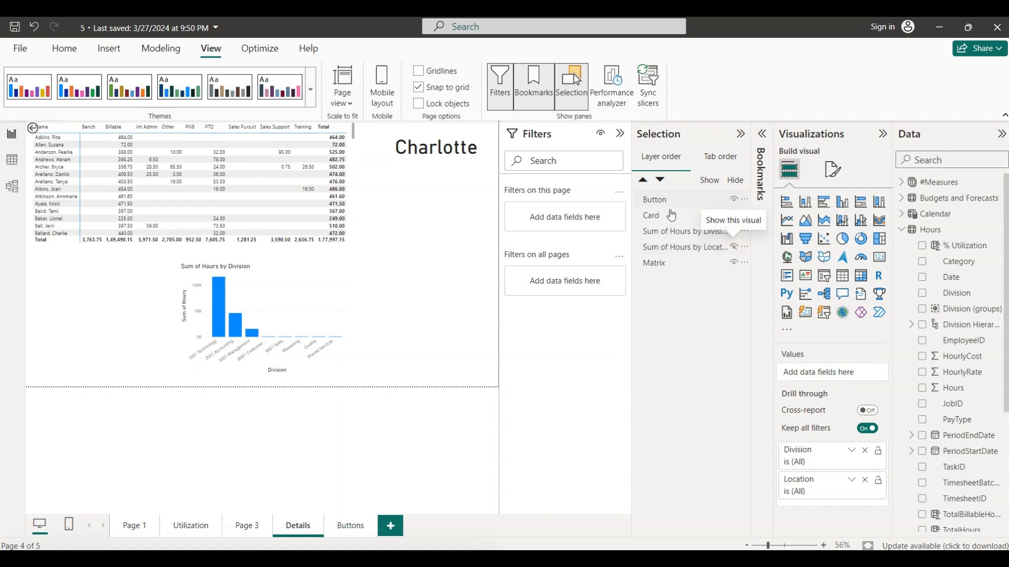
- Hide the Sum of Hours by Division chart, the card and the button on the Details page, and expand the Bookmarks pane
click(734, 232)
click(734, 215)
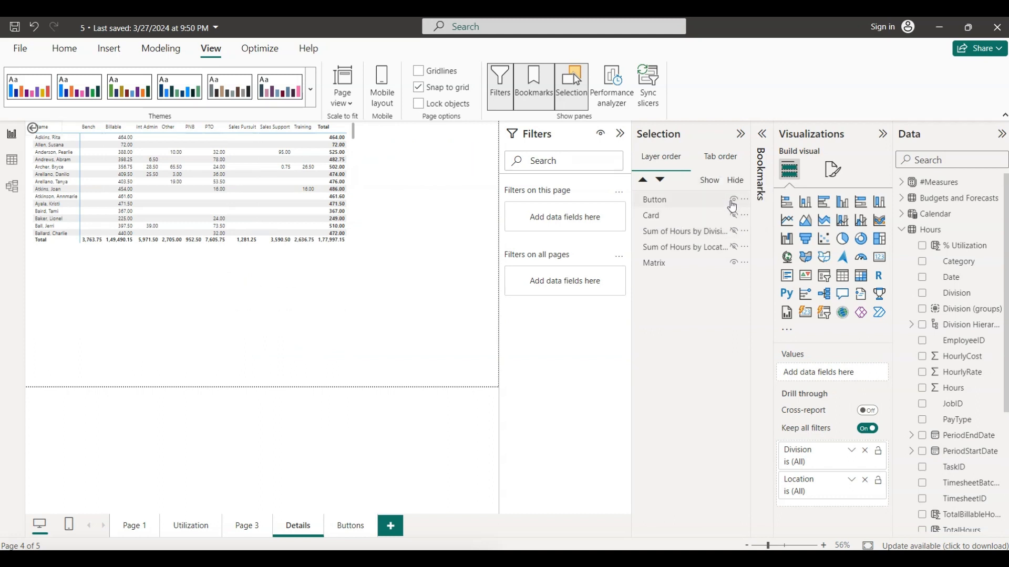
click(734, 201)
click(762, 134)
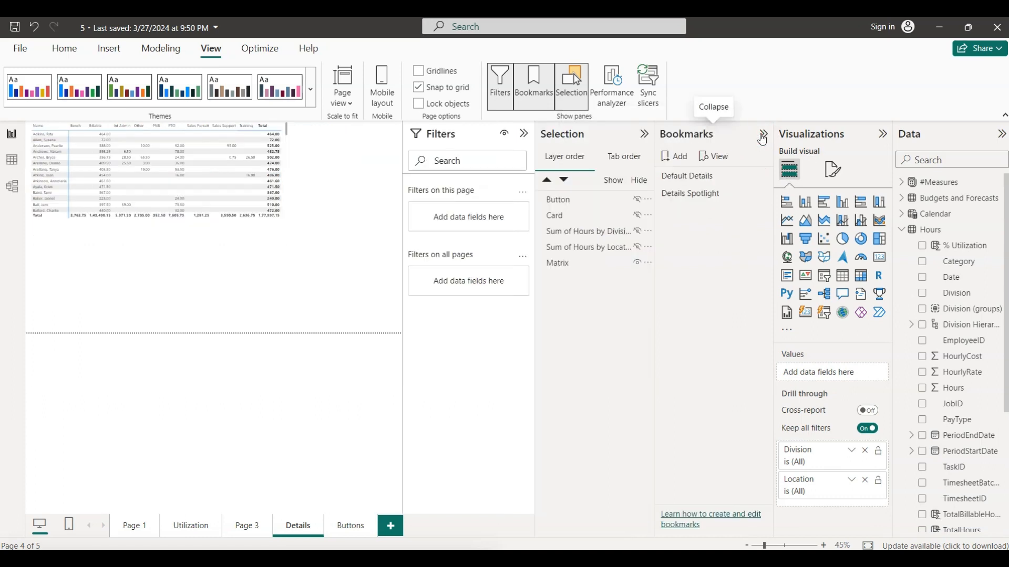
- Save the current Details page view as a new bookmark named Default One
click(678, 158)
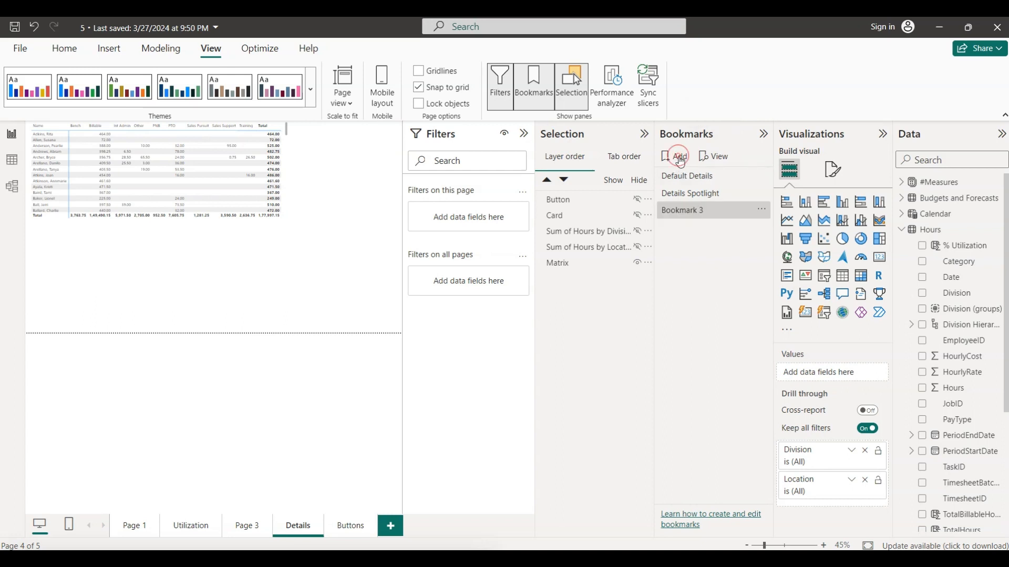
double_click(702, 206)
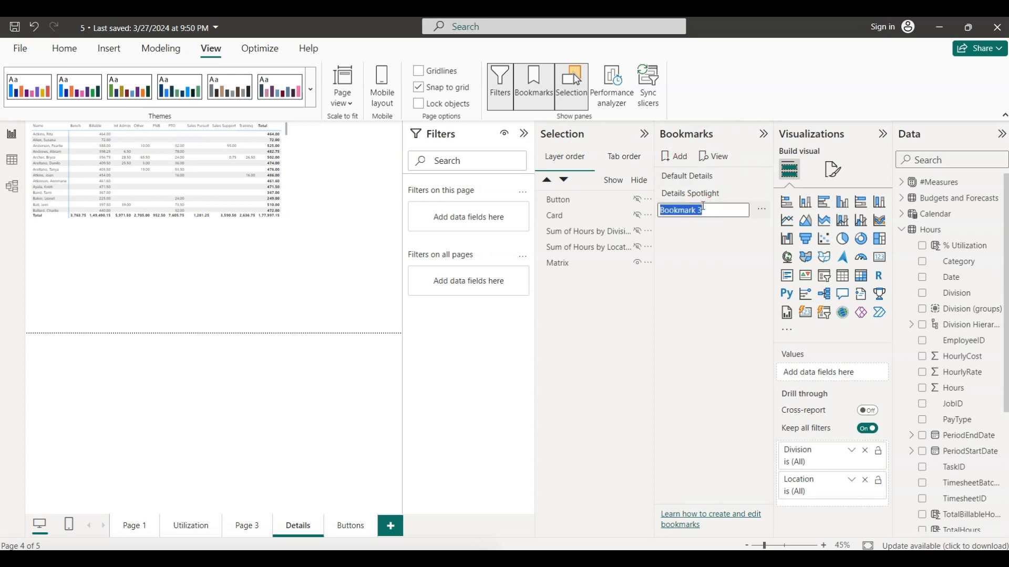
text(Default One)
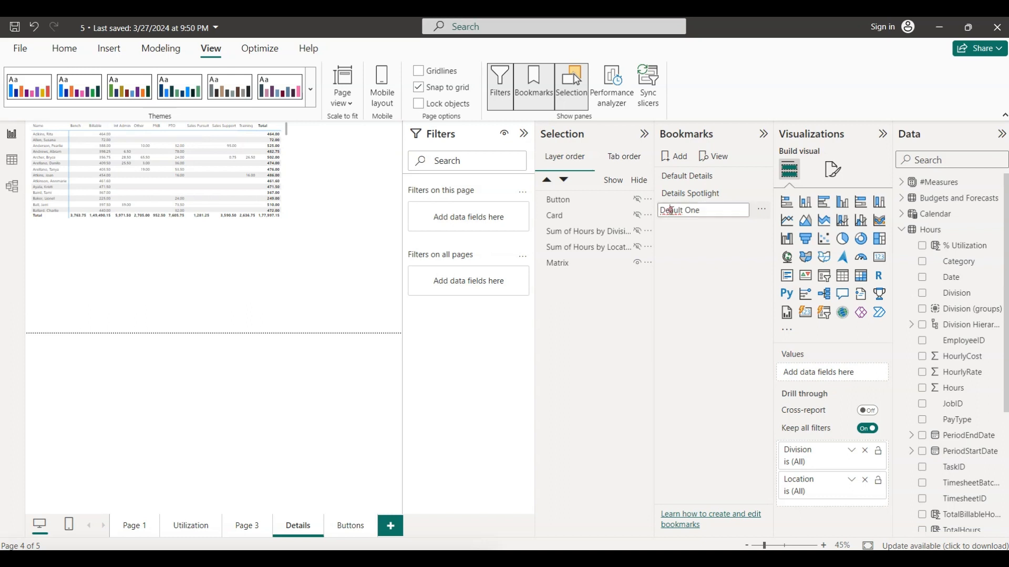
click(671, 210)
text(fa)
click(690, 232)
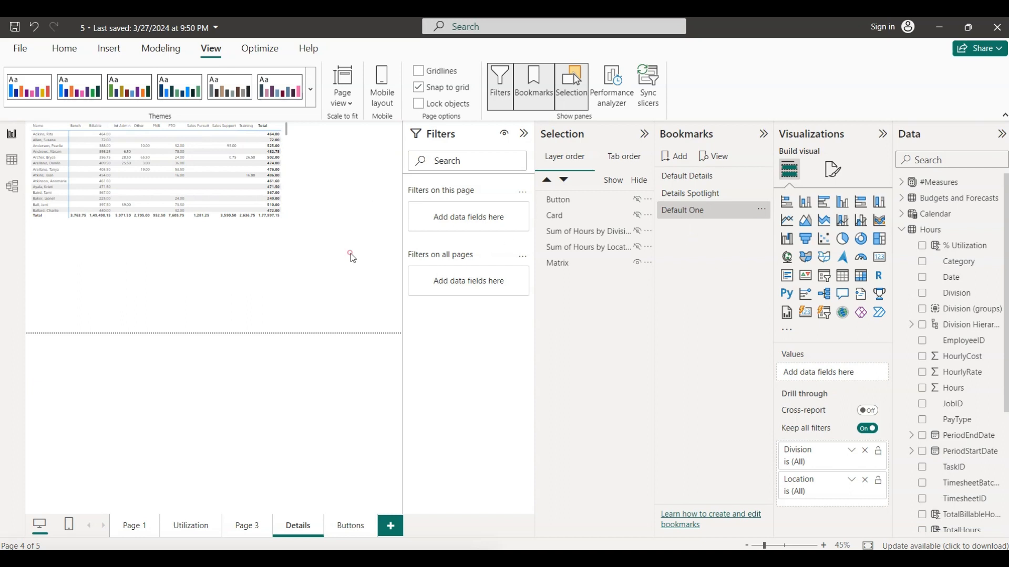
- Reset the page with the Default Details bookmark, and hide the button and both Sum of Hours charts
click(690, 178)
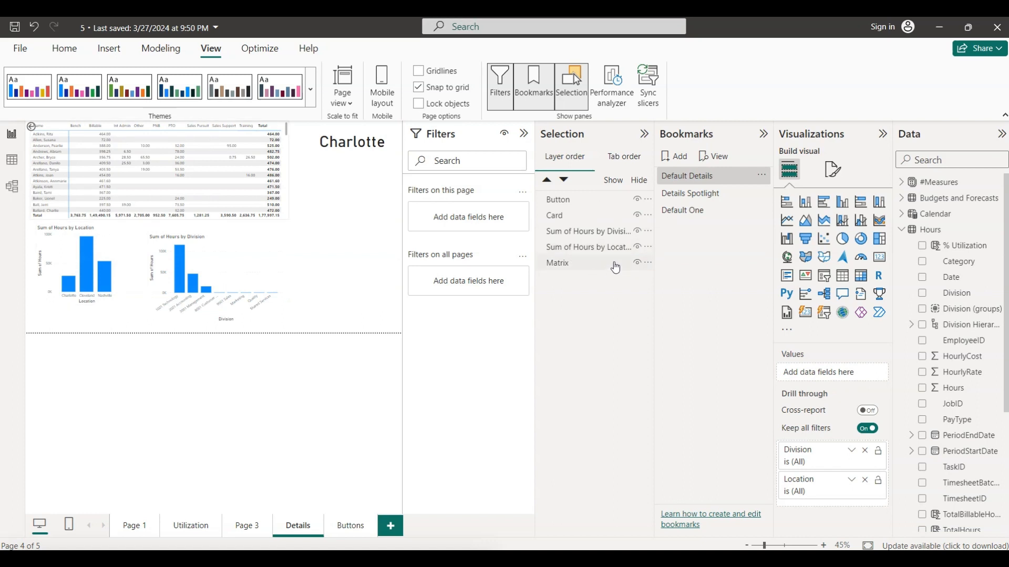
click(637, 201)
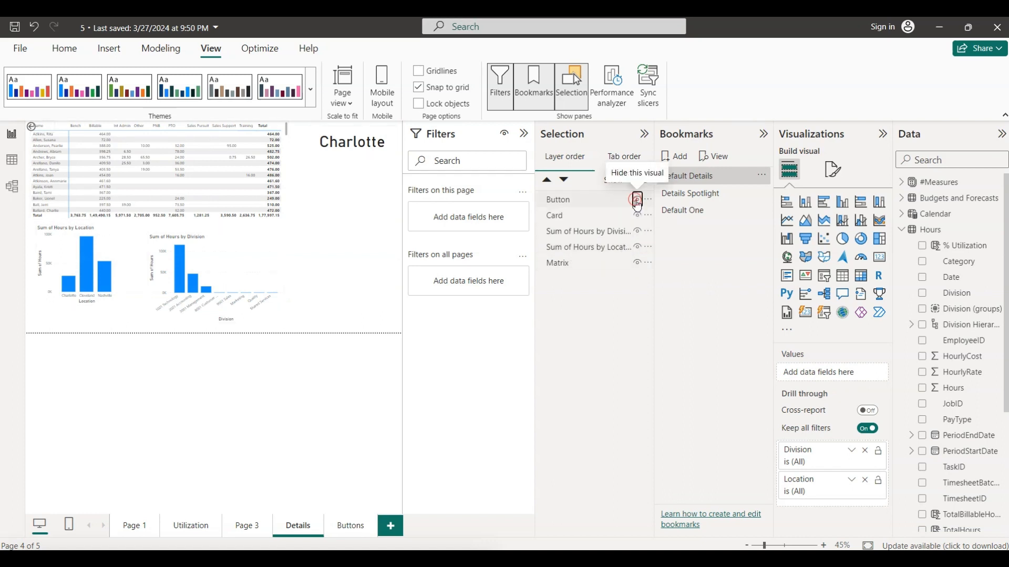
click(638, 232)
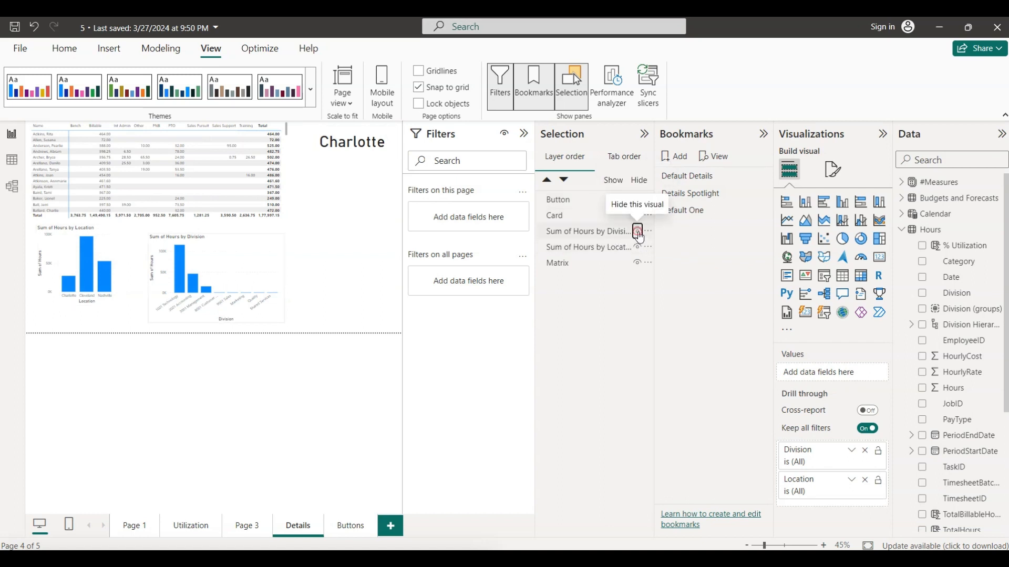
click(637, 247)
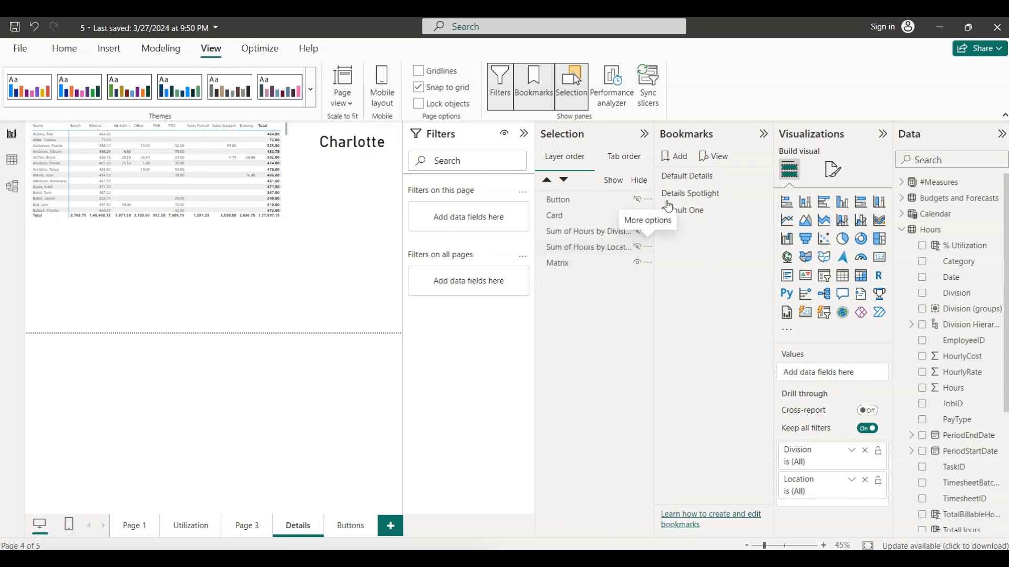
- Save this view as a new bookmark named Default Two, and test it by switching from Default Details
click(677, 160)
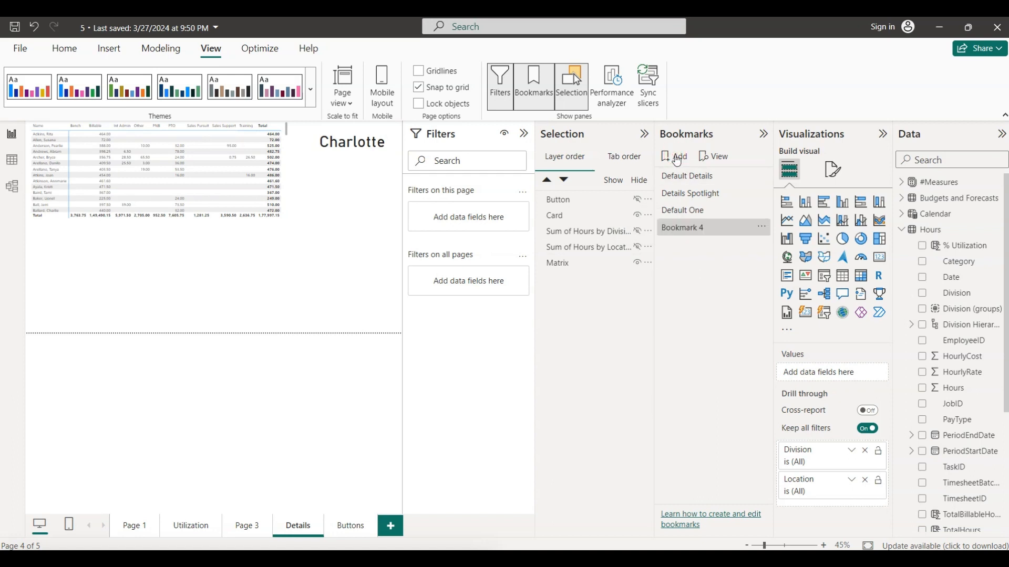
double_click(697, 230)
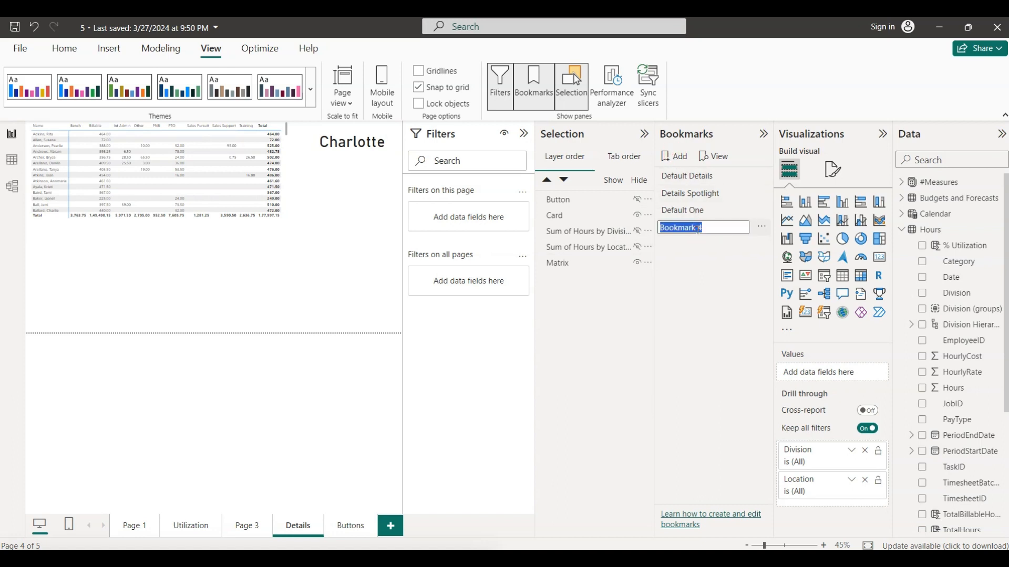
text(Defaukt)
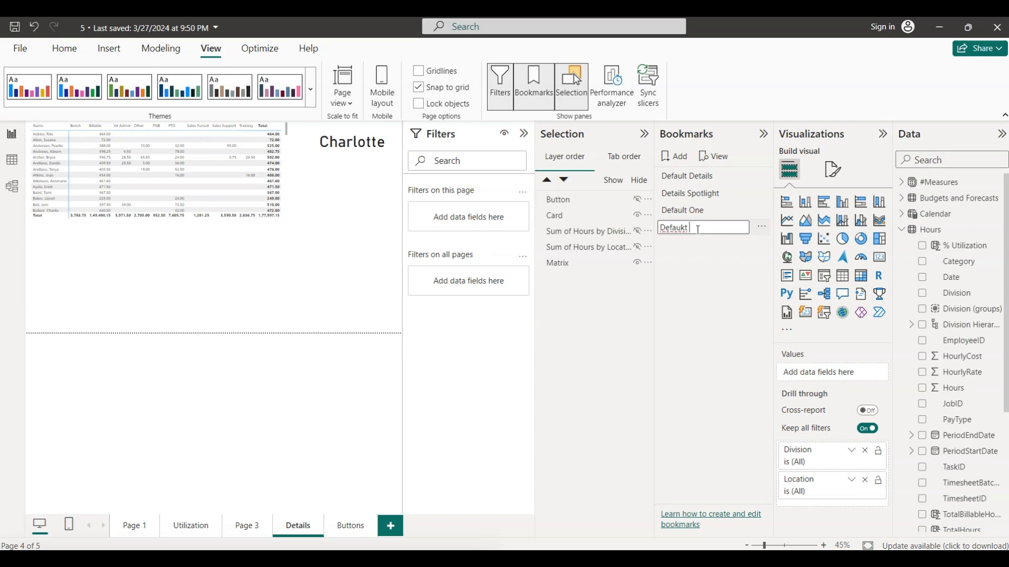
key(BackSpace)
key(BackSpace)
text(lt Two)
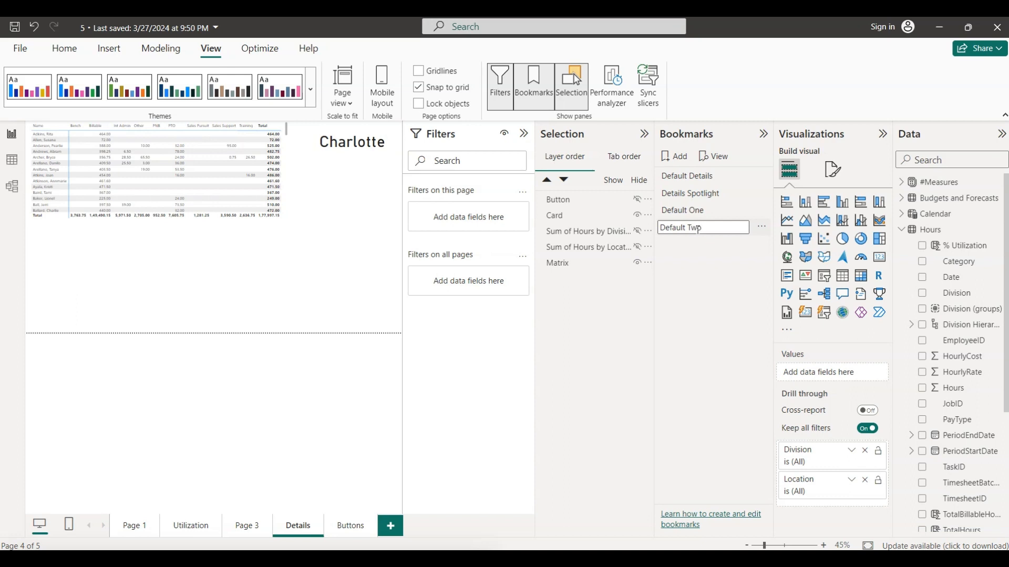
click(701, 304)
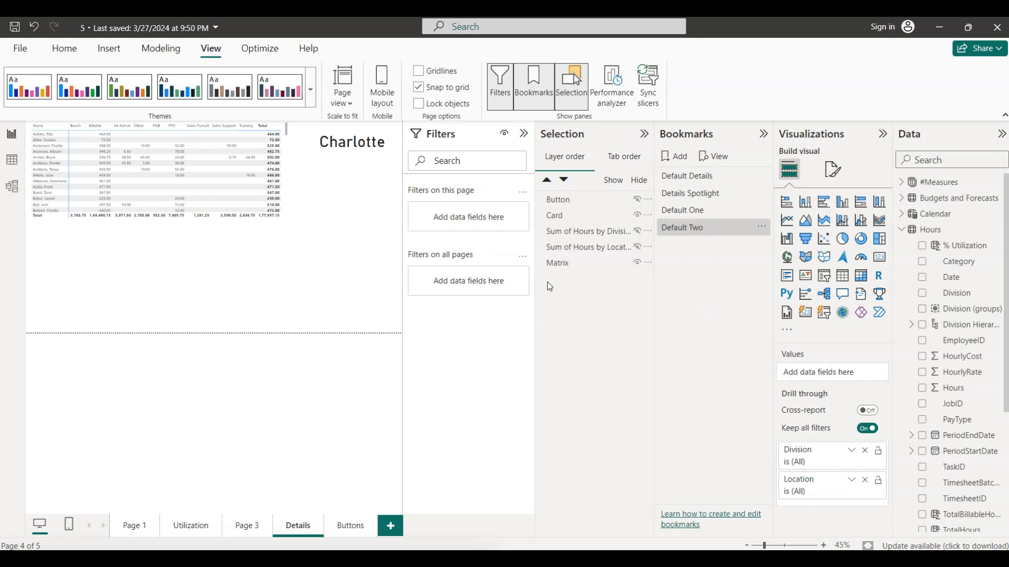
click(689, 180)
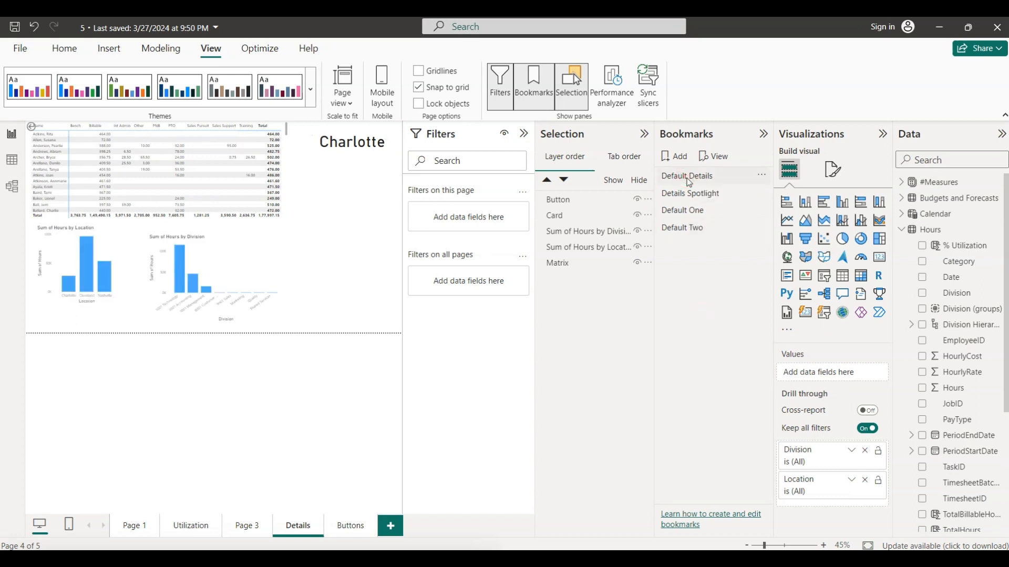
click(679, 229)
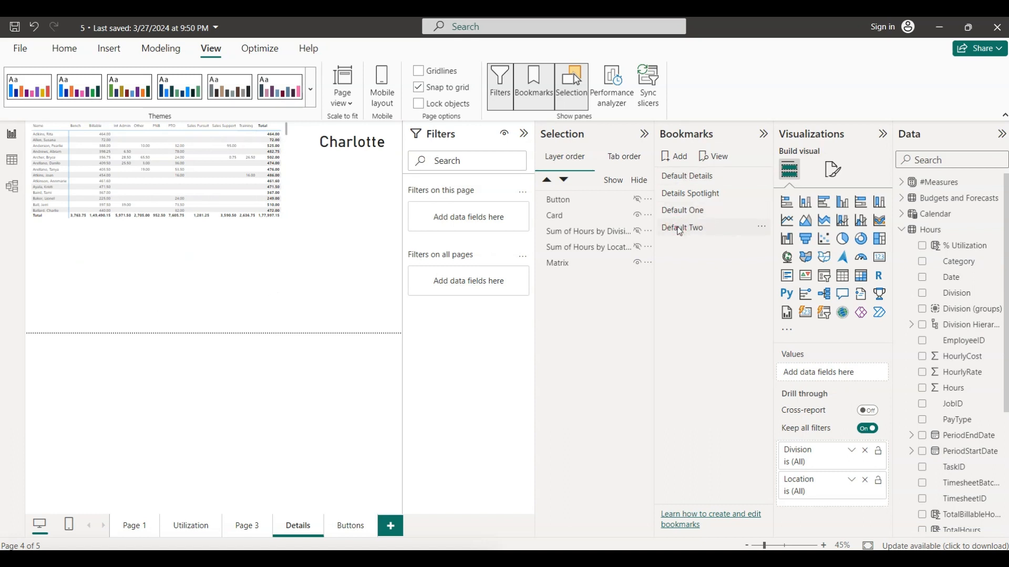
- Restore the Default Details bookmark, and hide the Sum of Hours by Division chart and the button
click(685, 177)
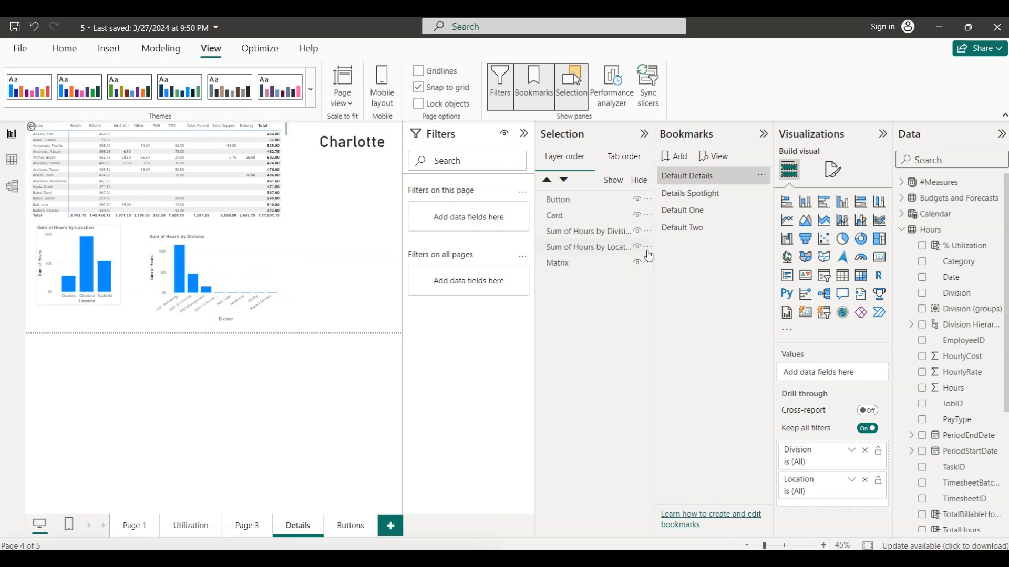
click(637, 232)
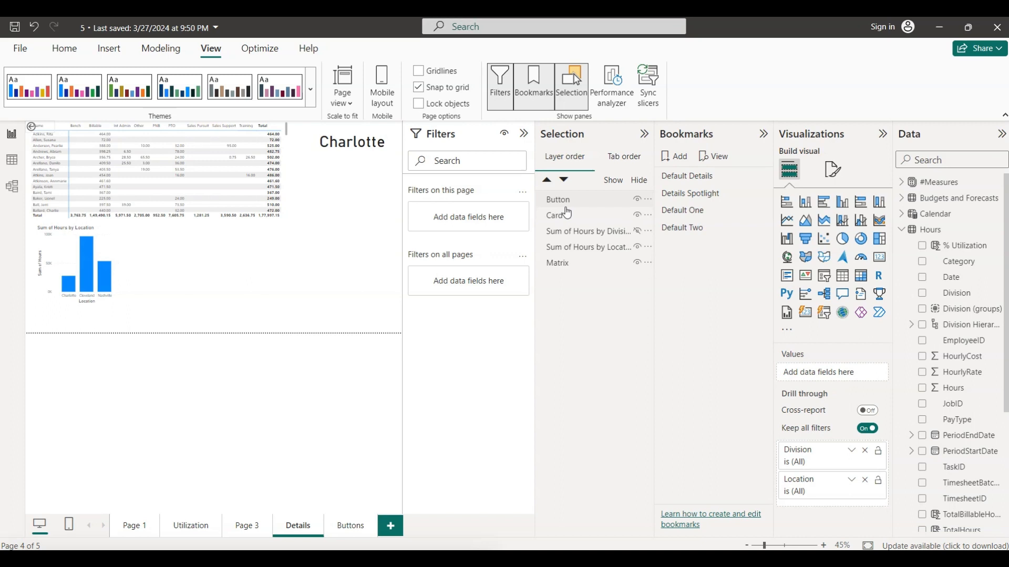
click(638, 200)
- Save the current Details page view as a new bookmark named Default Three
click(680, 163)
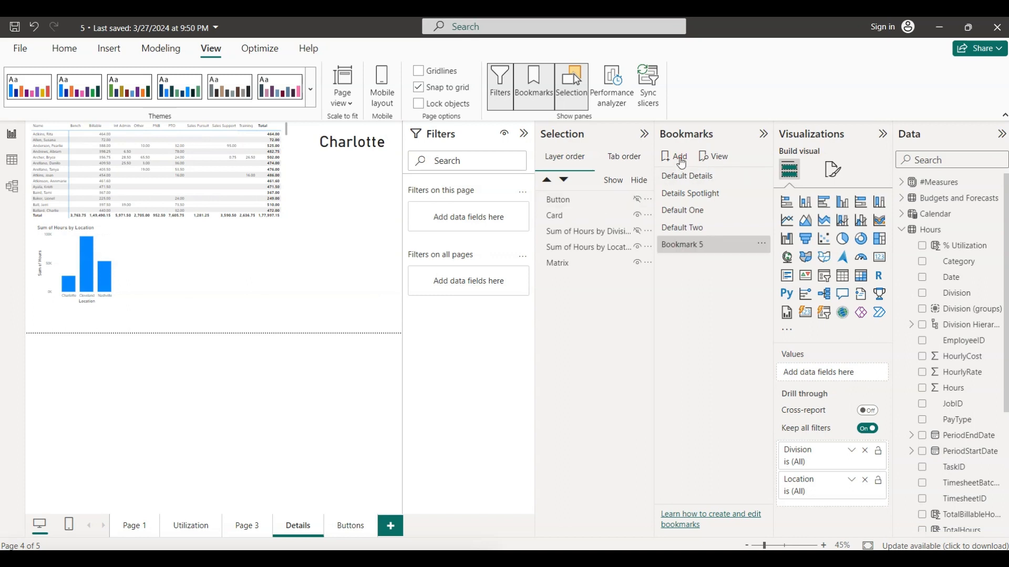
double_click(691, 250)
text(Def)
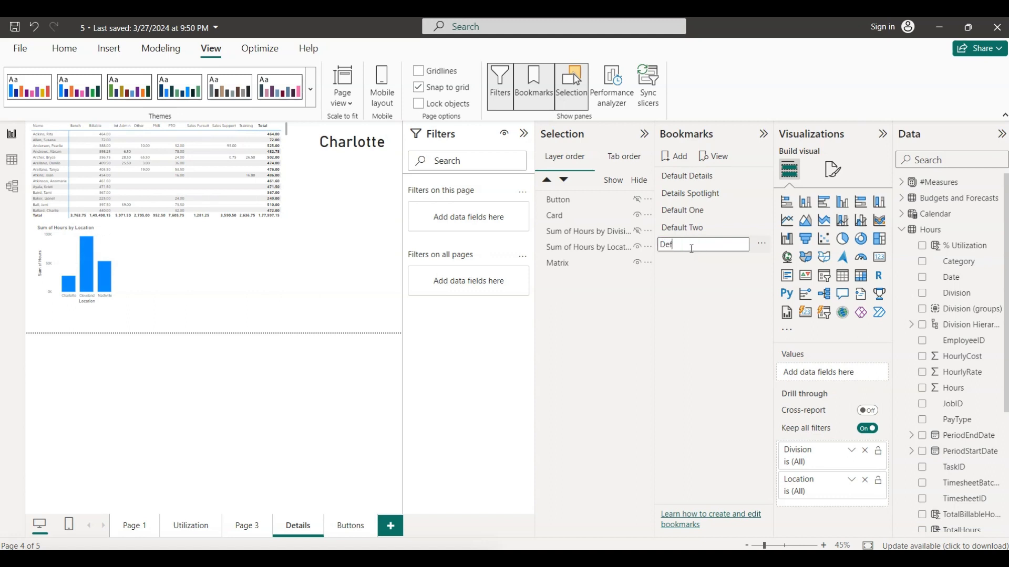
text(ault Three)
key(Return)
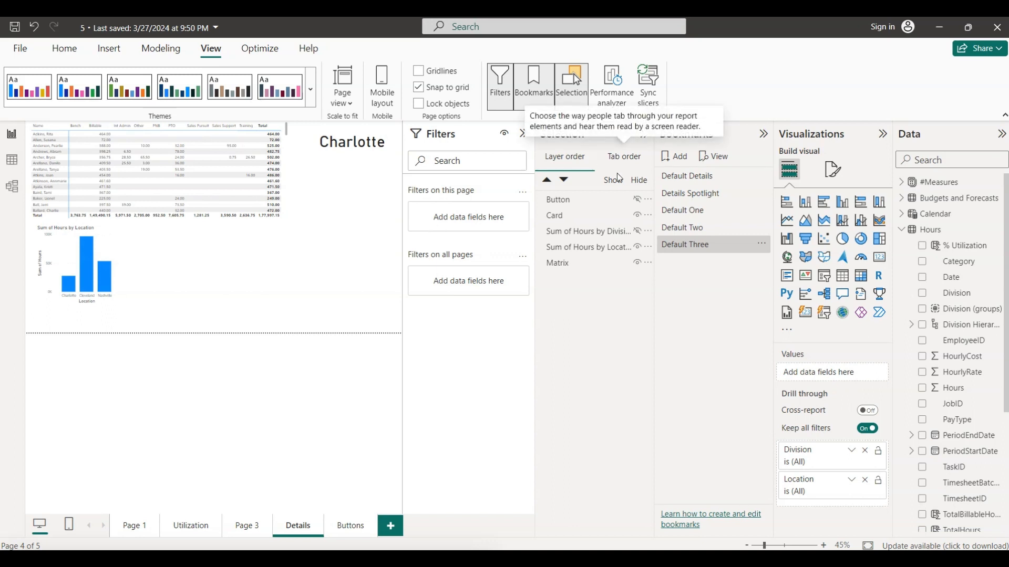
- Show the button and the Sum of Hours by Division chart again, and save the view as a bookmark named Default Four
click(637, 199)
click(638, 231)
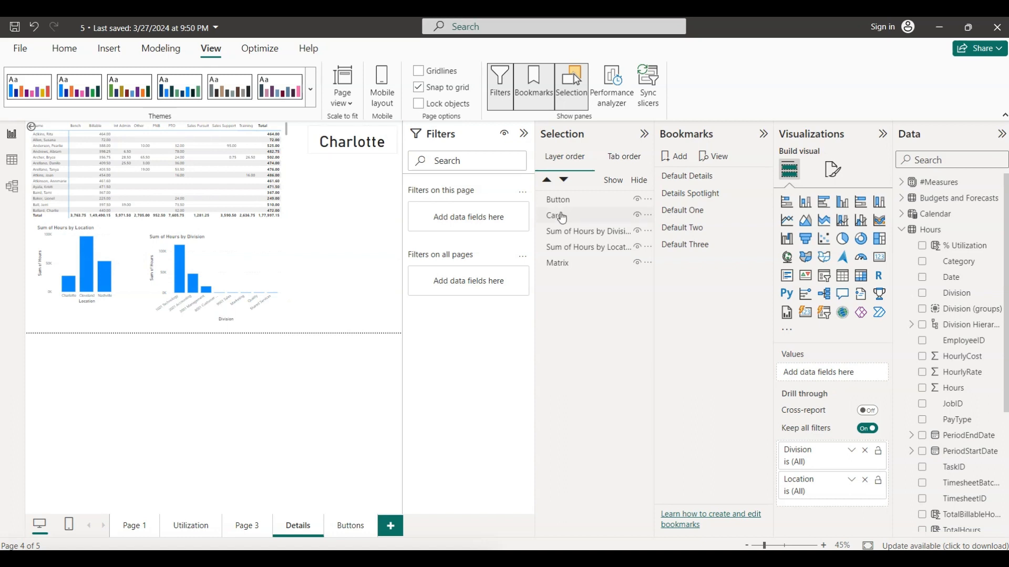
click(681, 157)
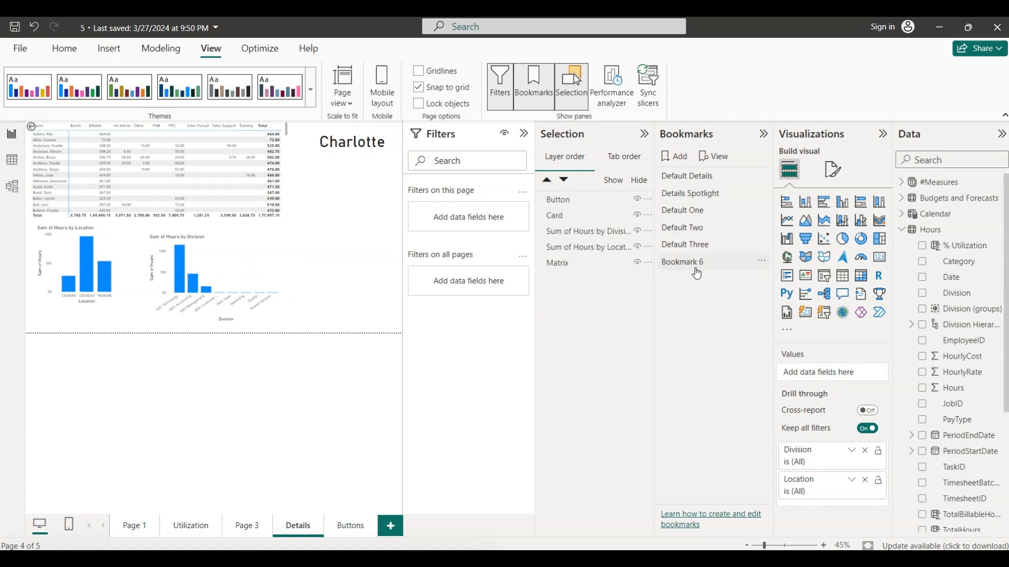
click(694, 262)
double_click(694, 263)
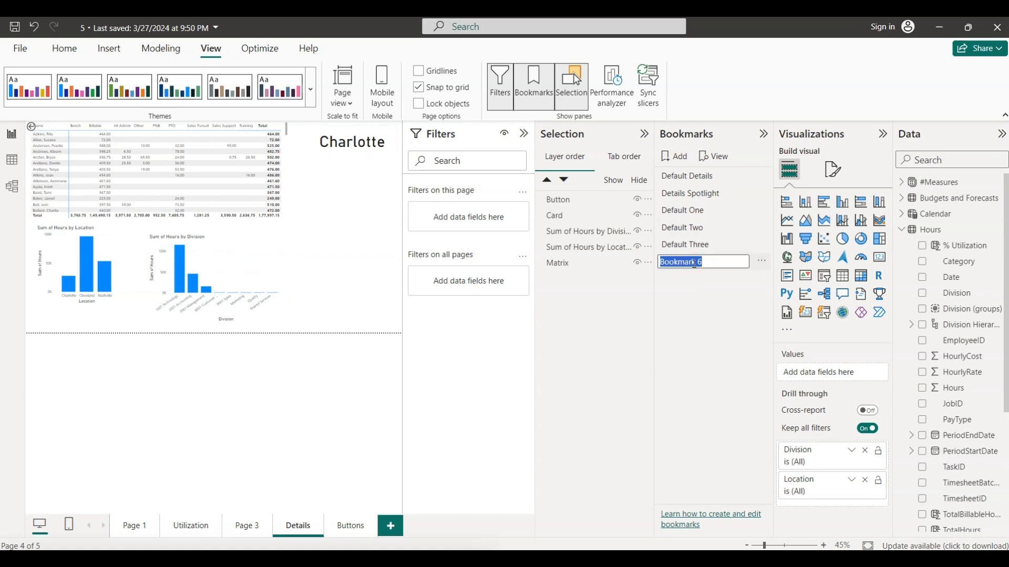
text(Default Fou)
text(r)
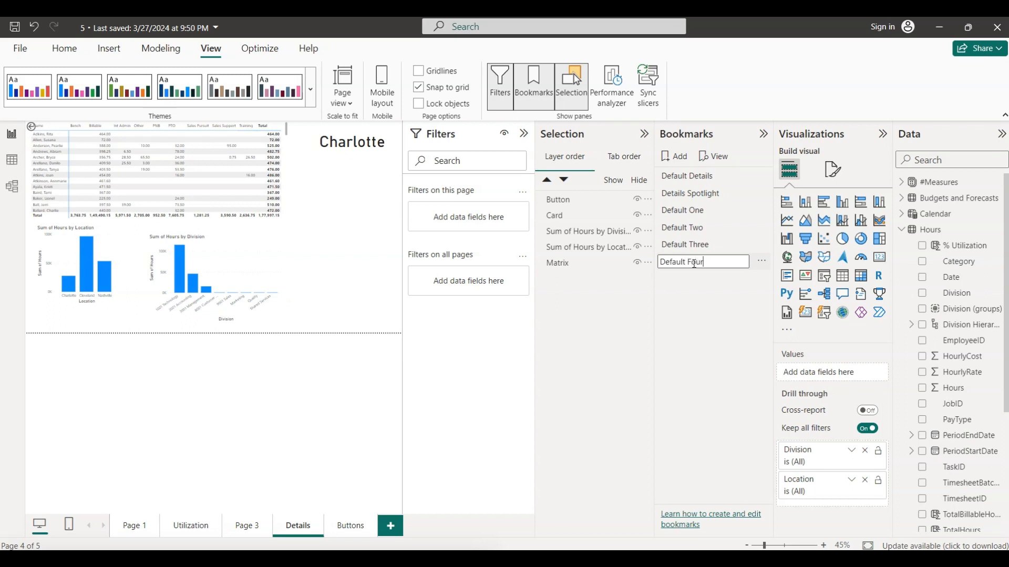
click(698, 283)
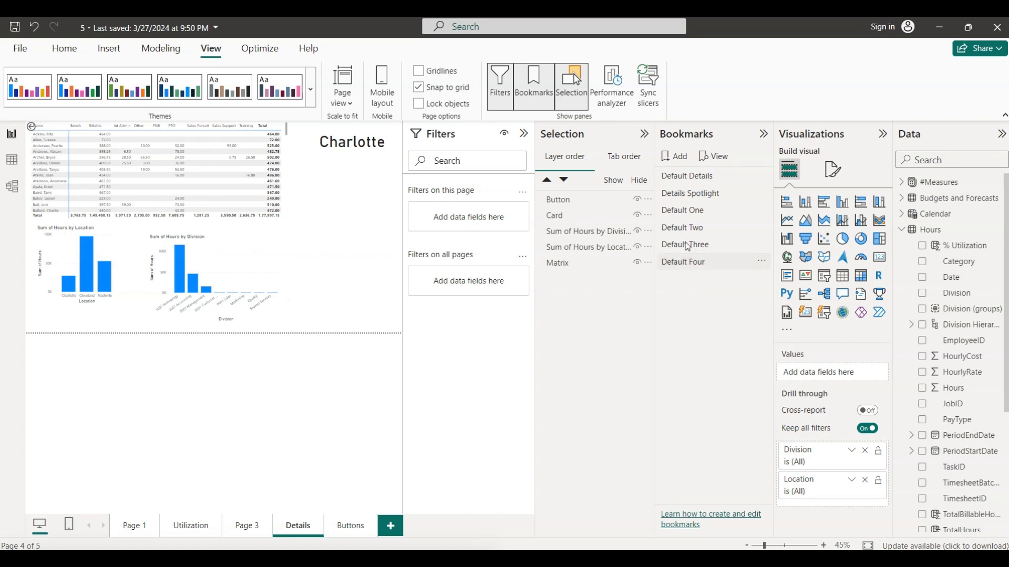
- Test the Default One, Default Two and Default Three bookmarks in turn, finishing on Default Details
click(692, 210)
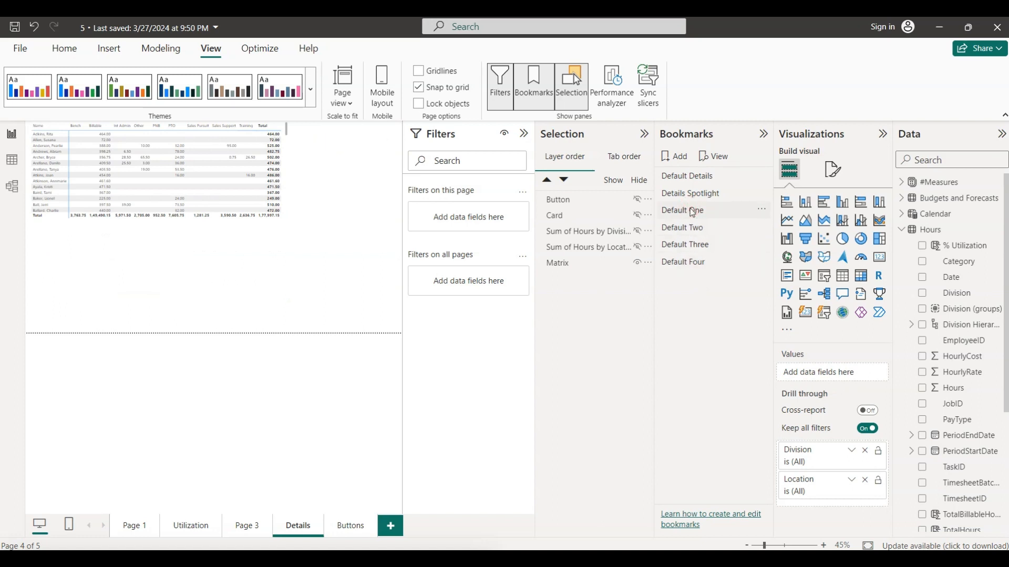
click(702, 230)
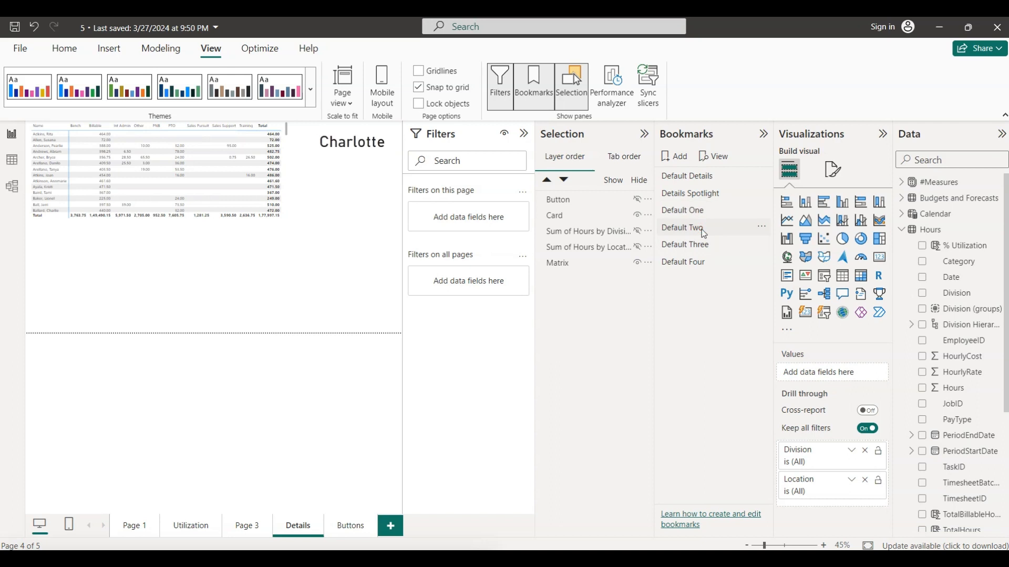
click(676, 244)
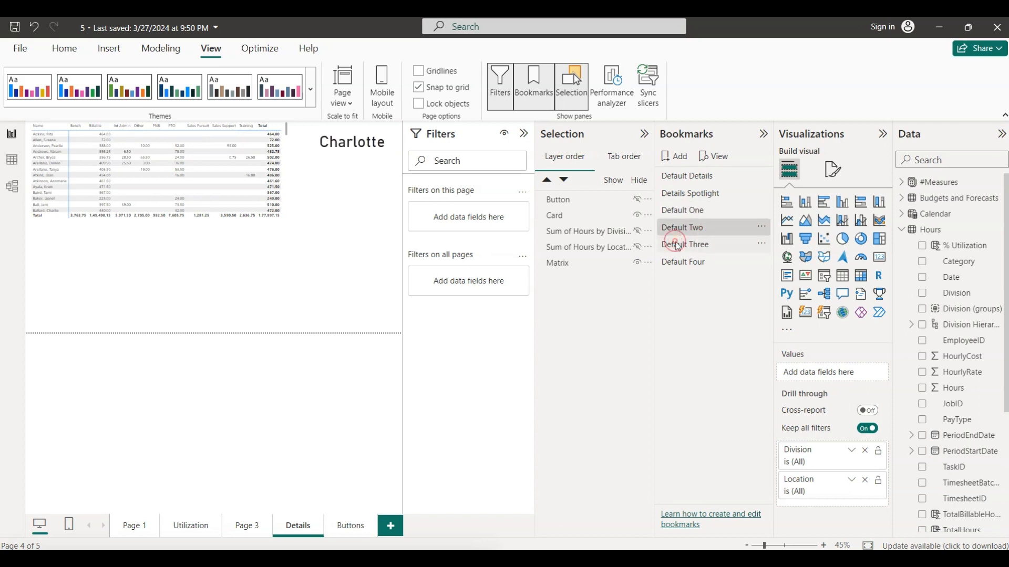
click(685, 177)
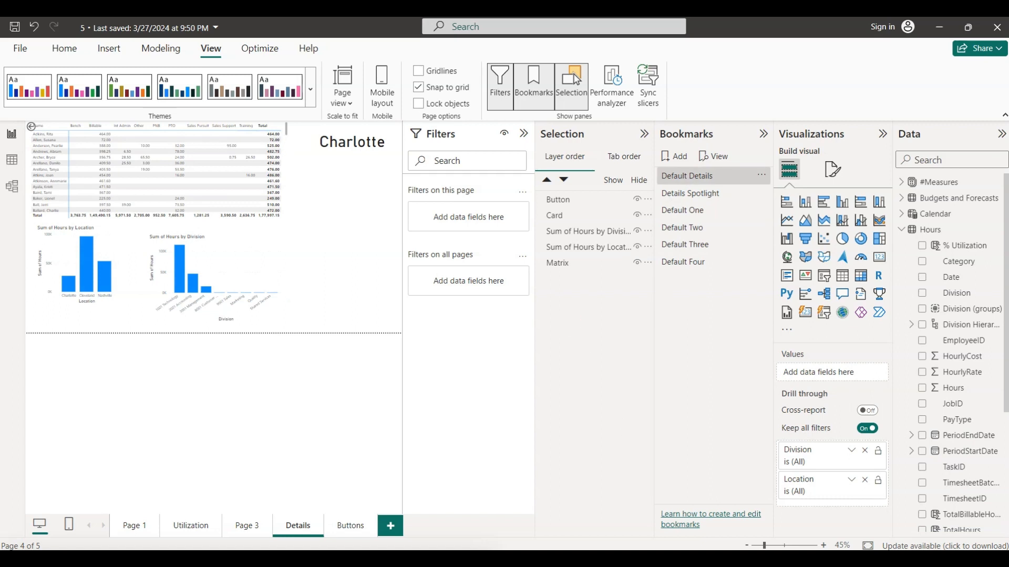
- Switch to PowerPoint and review the bookmark instructions on slides 34 and 35, continuing to slide 36 on advanced visualization techniques
click(622, 559)
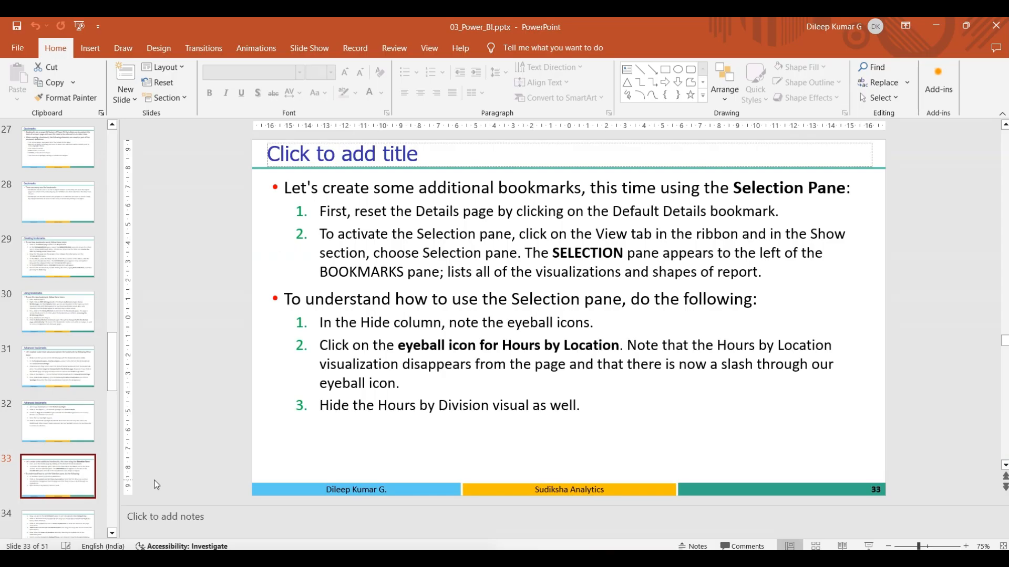
click(59, 528)
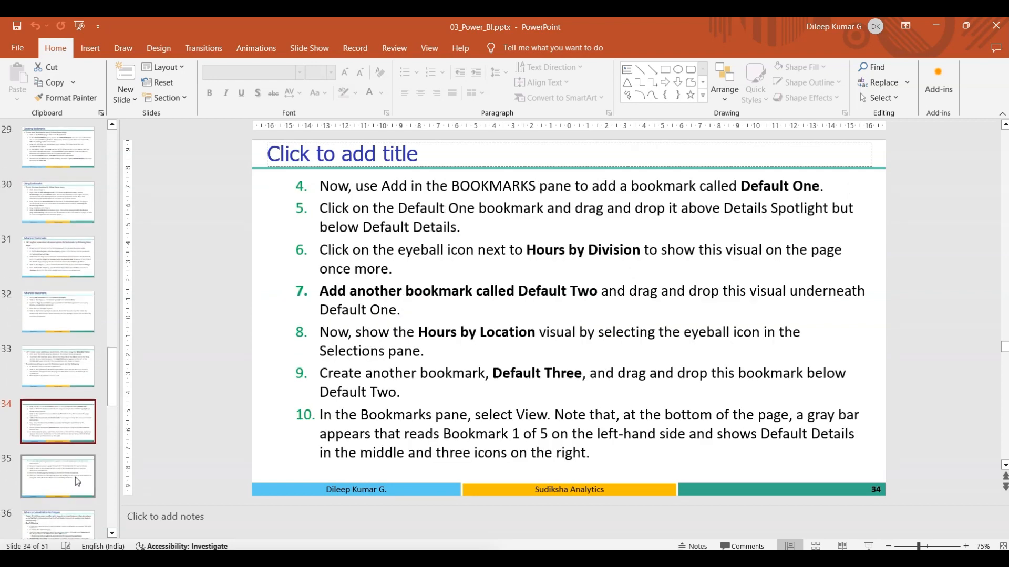
click(60, 476)
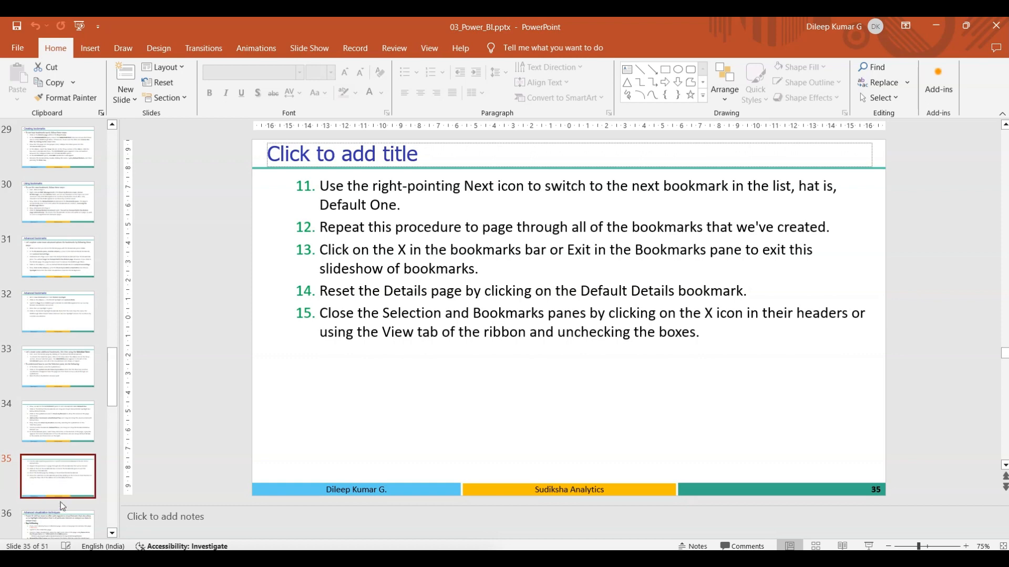
click(55, 520)
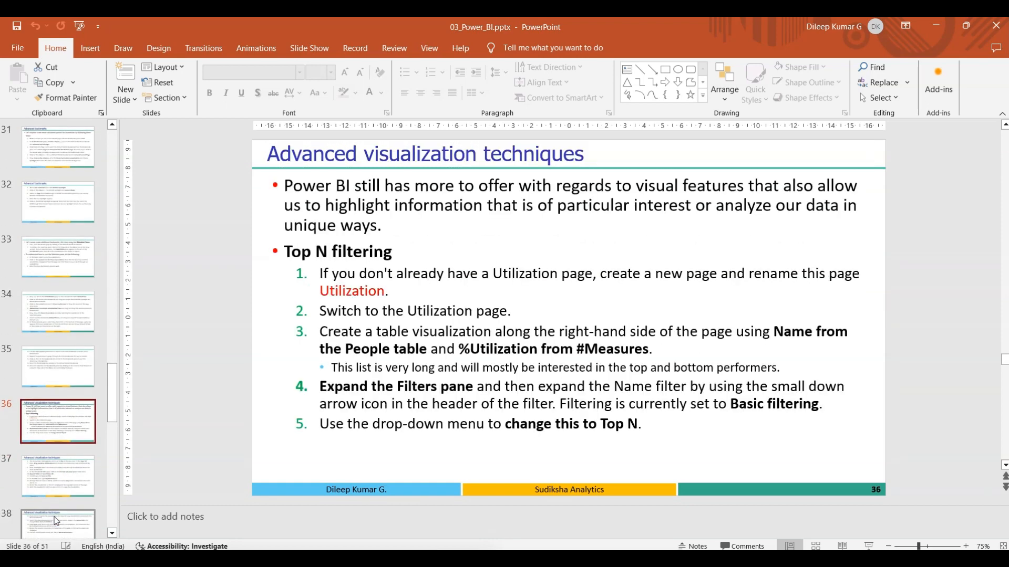